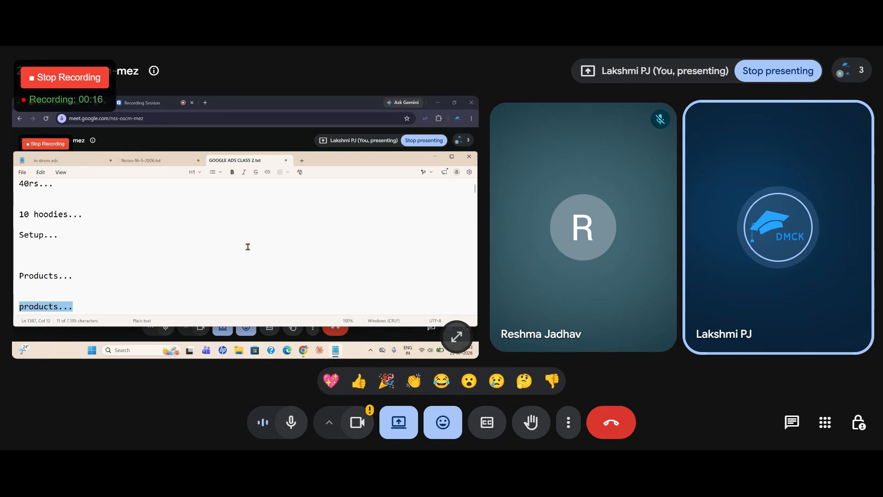
# Delete the old product notes at the end of GOOGLE ADS CLASS 2.txt.
pyautogui.scroll(-1, 205, 270)
pyautogui.moveTo(73, 279); pyautogui.dragTo(19, 164)
pyautogui.press('BackSpace')
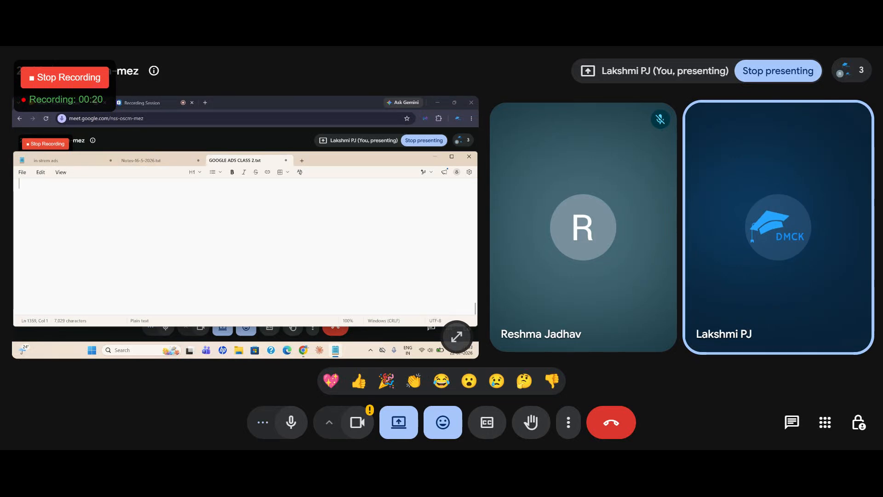
pyautogui.click(28, 204)
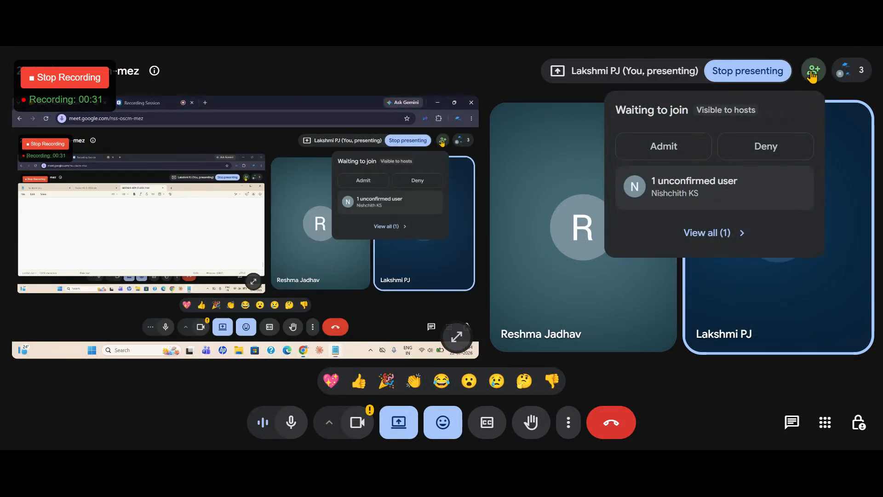
# Admit the waiting guest to the meeting and close the participant list.
pyautogui.click(696, 231)
pyautogui.click(804, 336)
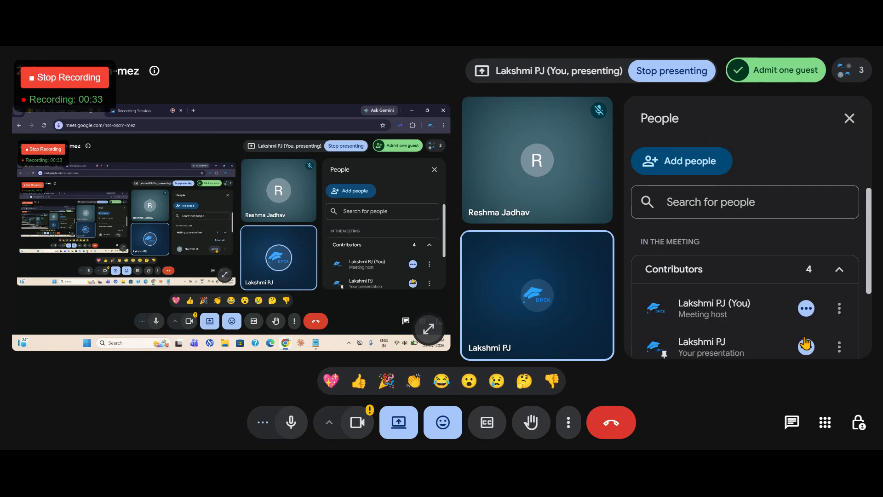
pyautogui.click(850, 119)
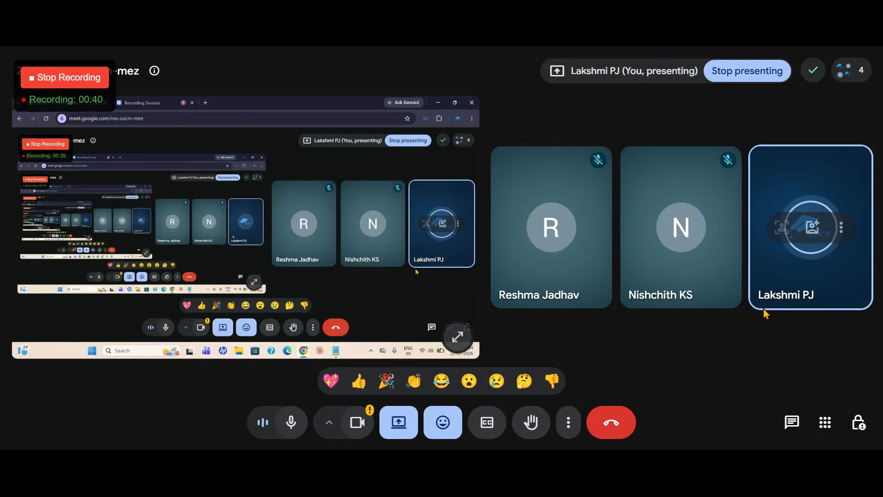
# Switch to Notepad and write the line "e -coomerce...products..." in the class notes.
pyautogui.click(333, 351)
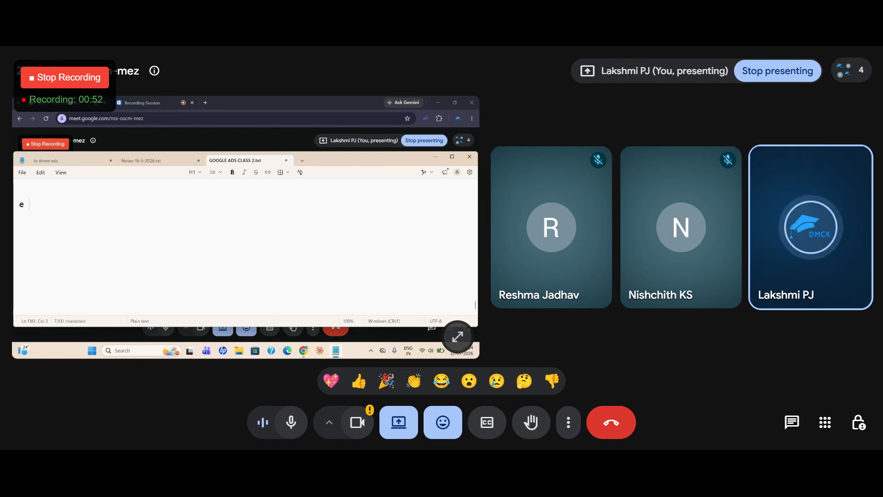
pyautogui.write('merce...')
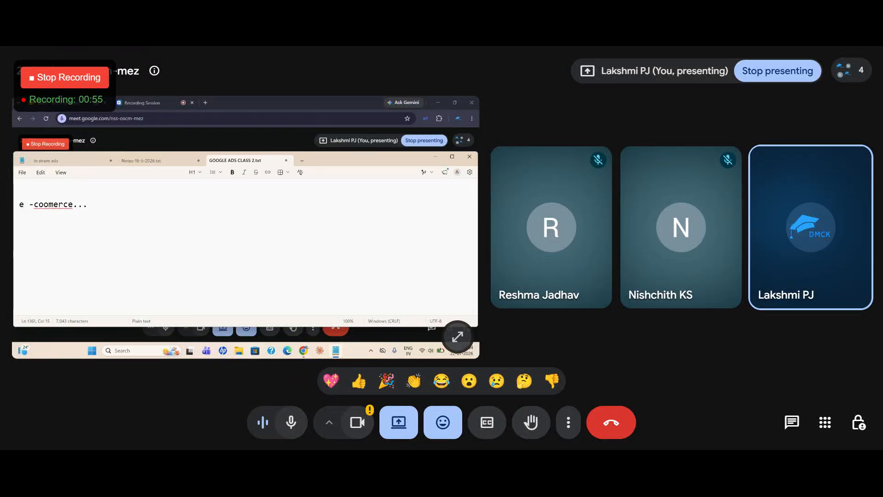
pyautogui.write('products...')
pyautogui.press('Return')
pyautogui.press('Return')
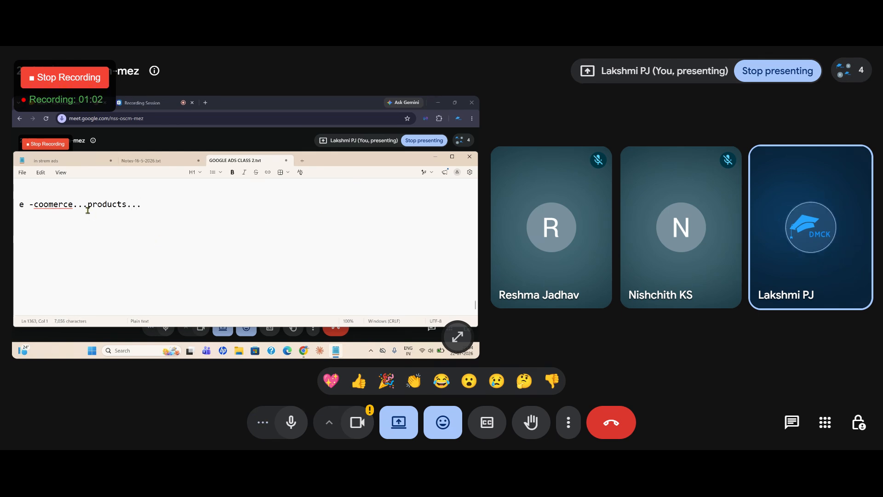
pyautogui.moveTo(89, 208); pyautogui.dragTo(147, 203)
pyautogui.click(153, 208)
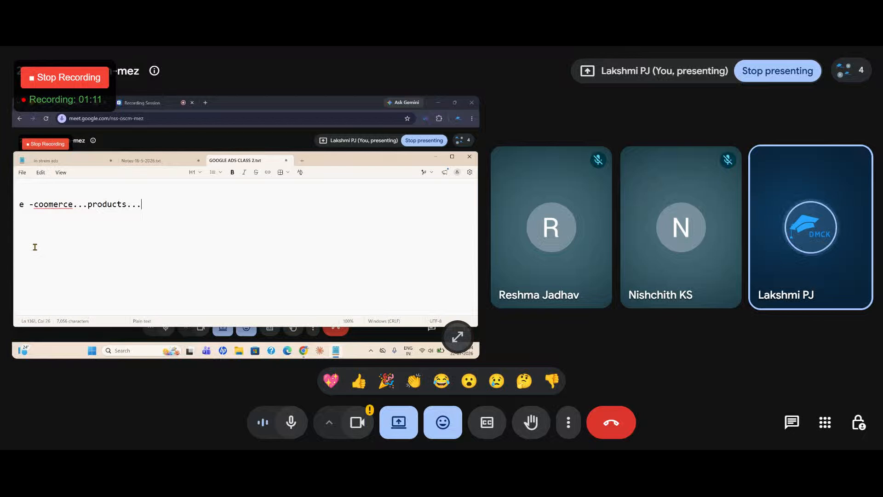
# Add a separate line "products..." below the e-commerce line in the notes.
pyautogui.click(32, 242)
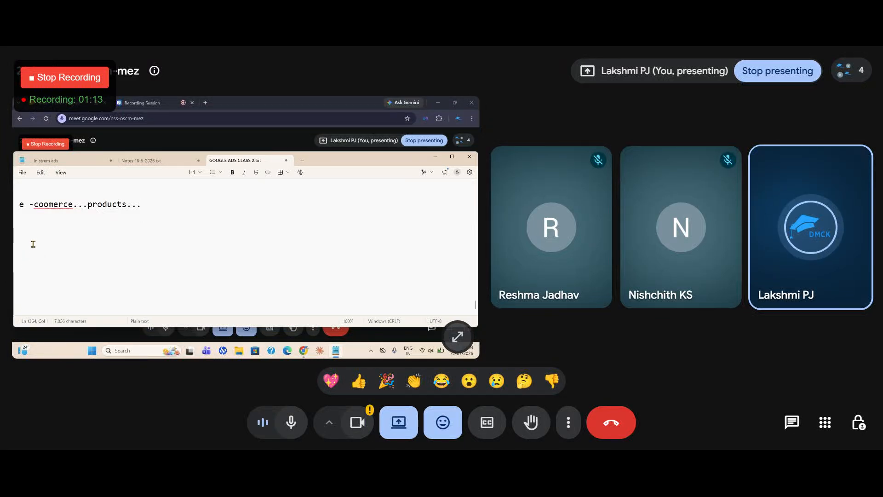
pyautogui.write('produc')
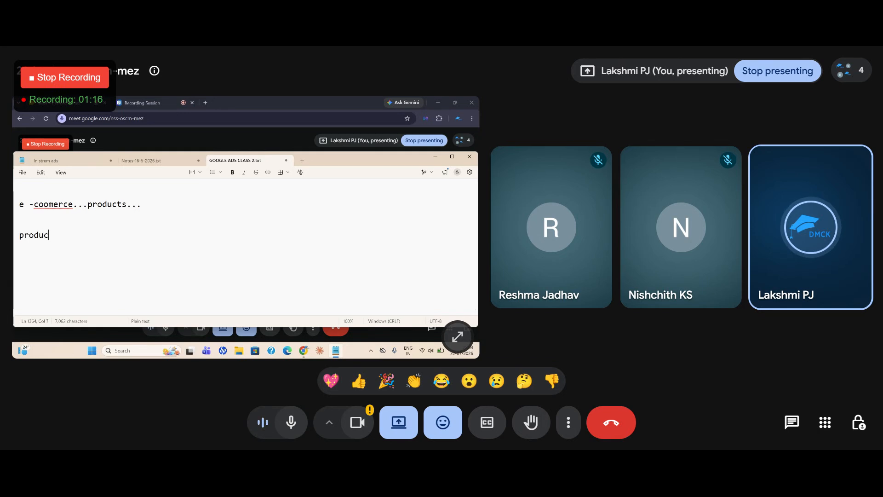
pyautogui.write('ts...')
pyautogui.press('Return')
pyautogui.press('Return')
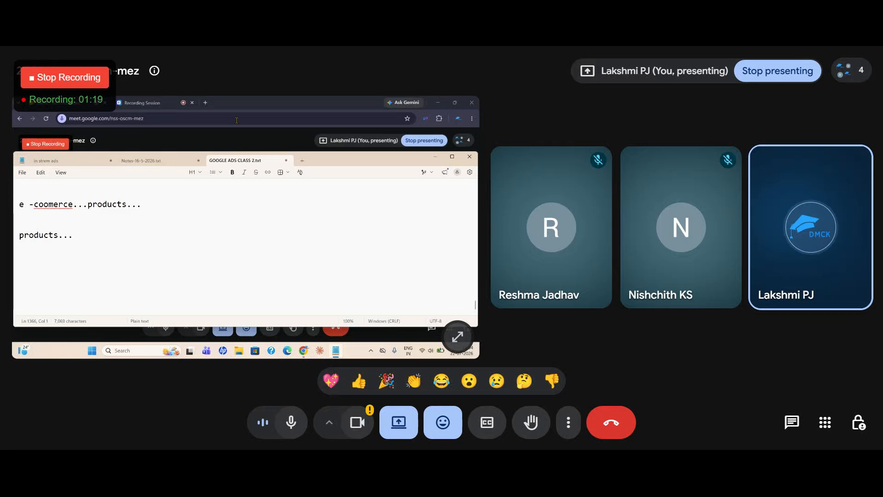
# Switch to Chrome, open the Hostinger website in a new tab and go to its account login page.
pyautogui.click(205, 103)
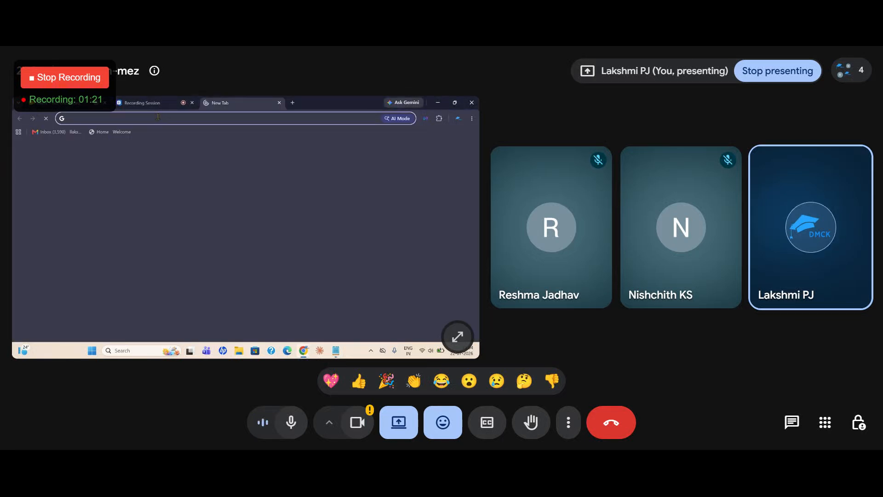
pyautogui.write('hostinger')
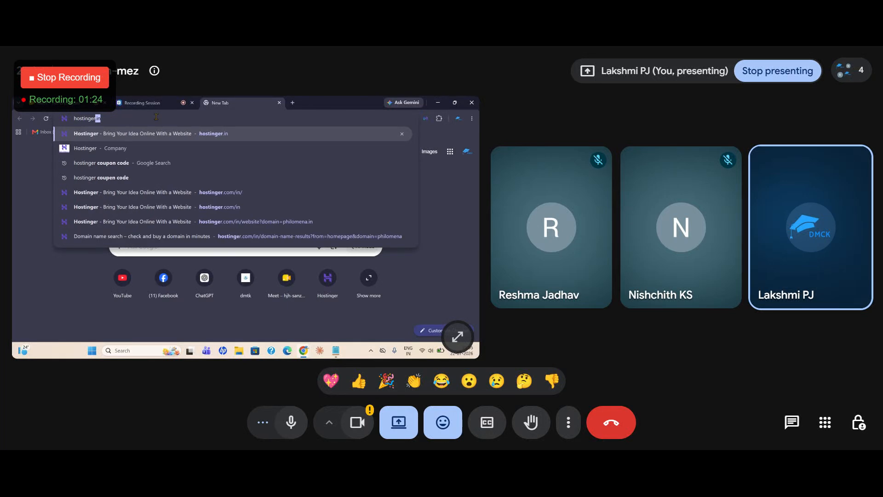
pyautogui.press('Return')
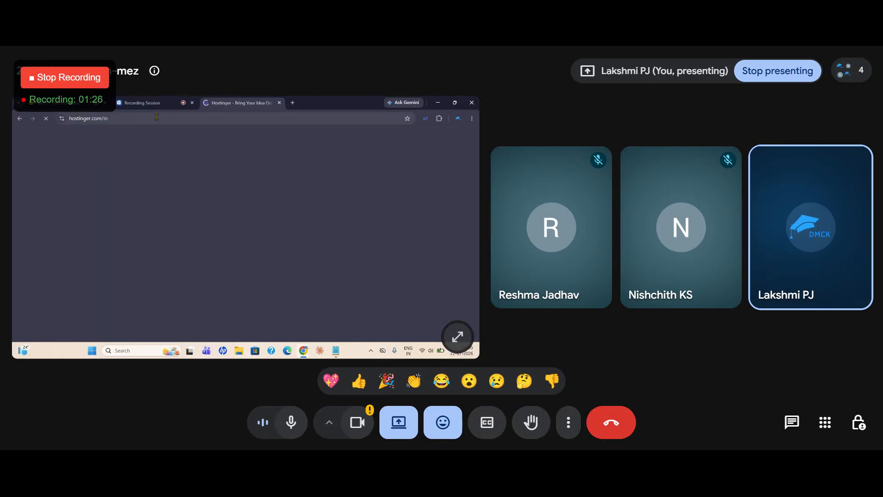
pyautogui.click(69, 102)
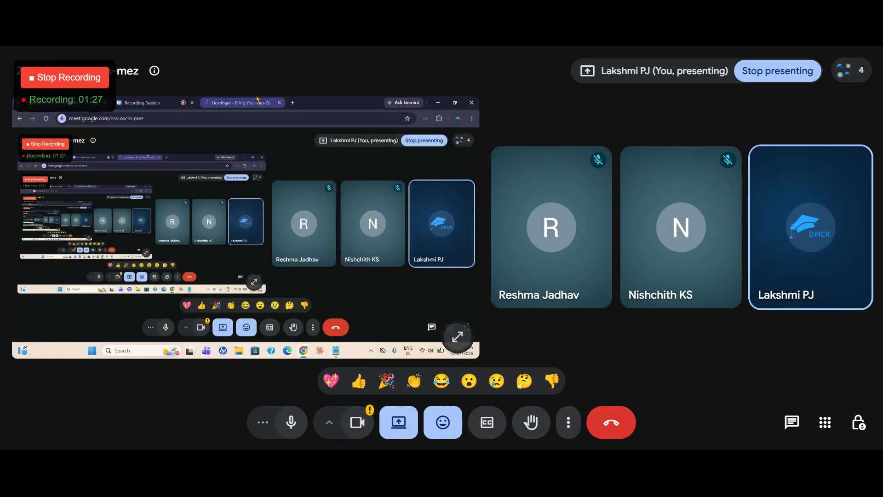
pyautogui.click(237, 102)
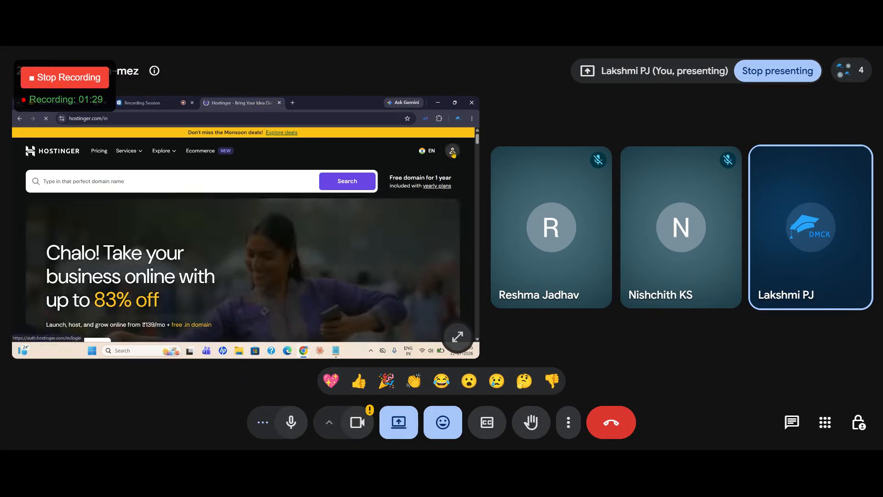
pyautogui.click(452, 152)
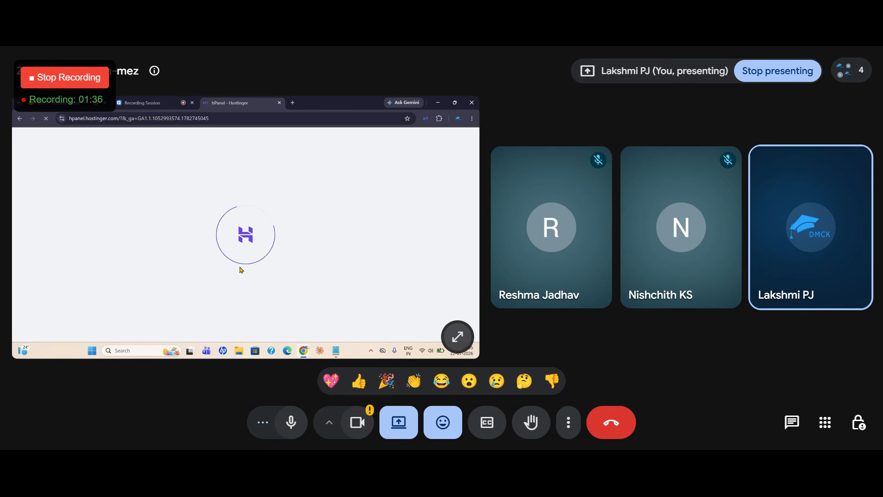
pyautogui.click(60, 103)
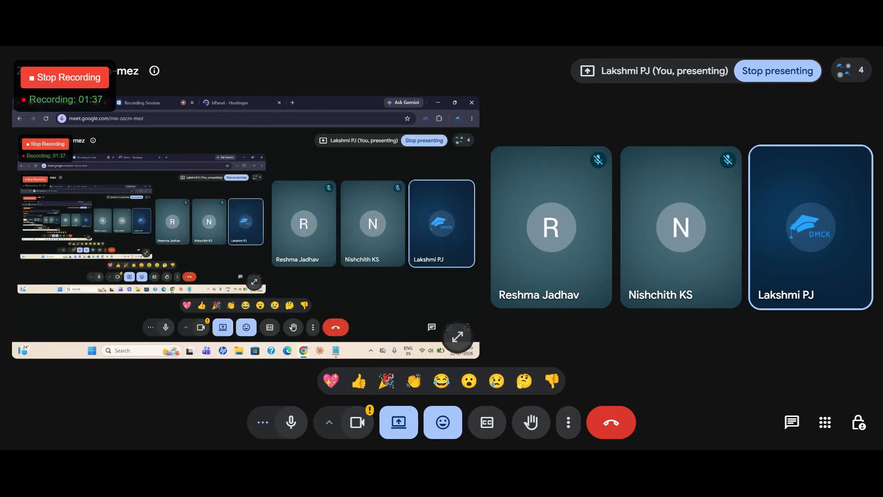
pyautogui.click(229, 104)
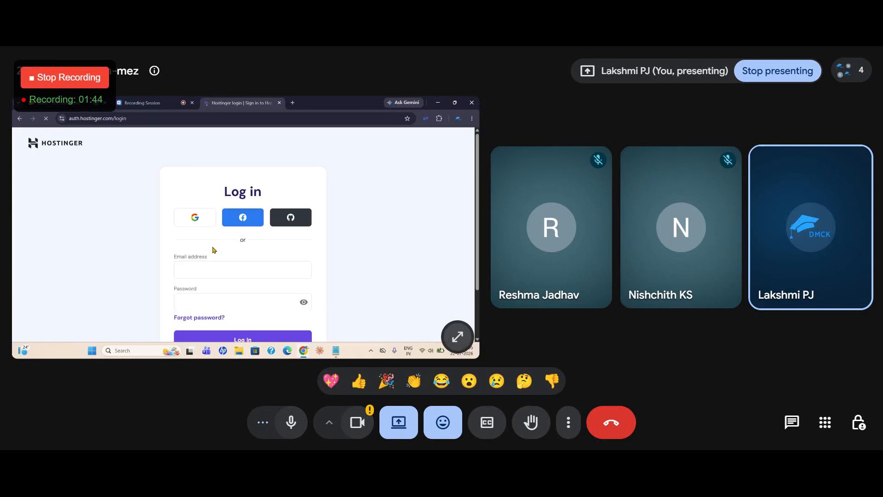
# Log in to Hostinger with the account's e-mail address and password.
pyautogui.scroll(-2, 213, 250)
pyautogui.click(210, 210)
pyautogui.write('pj')
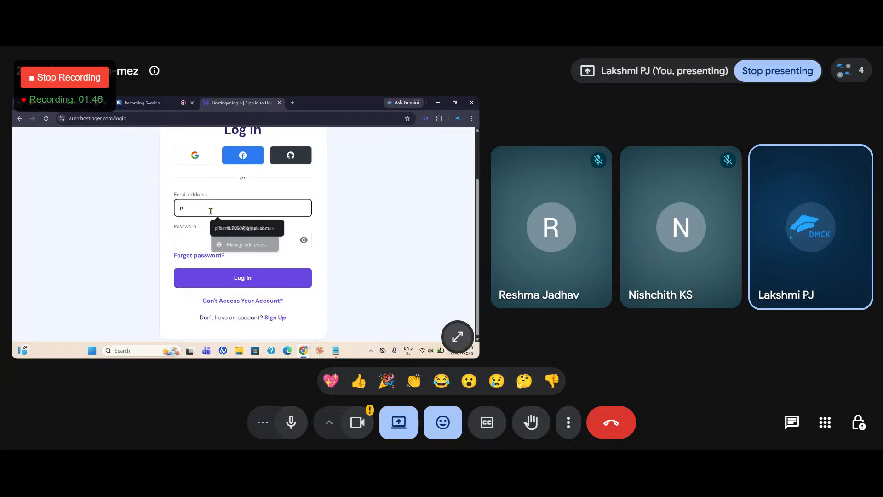
pyautogui.click(227, 231)
pyautogui.click(205, 244)
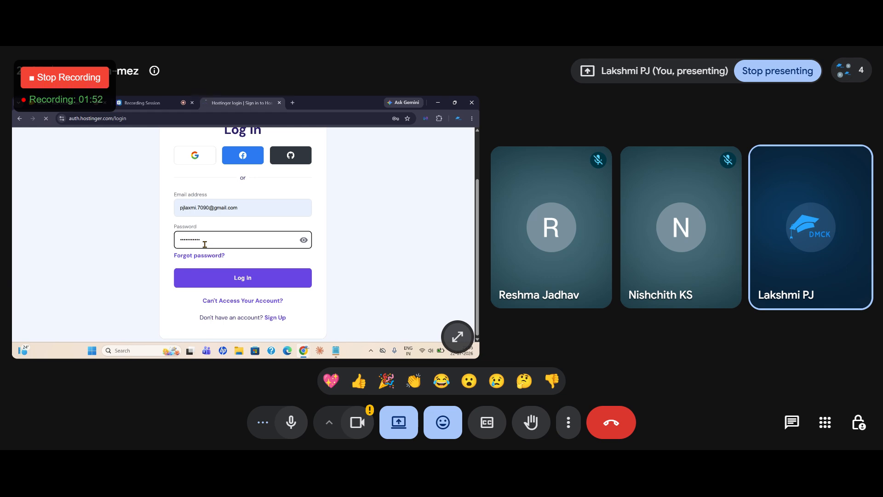
pyautogui.click(69, 103)
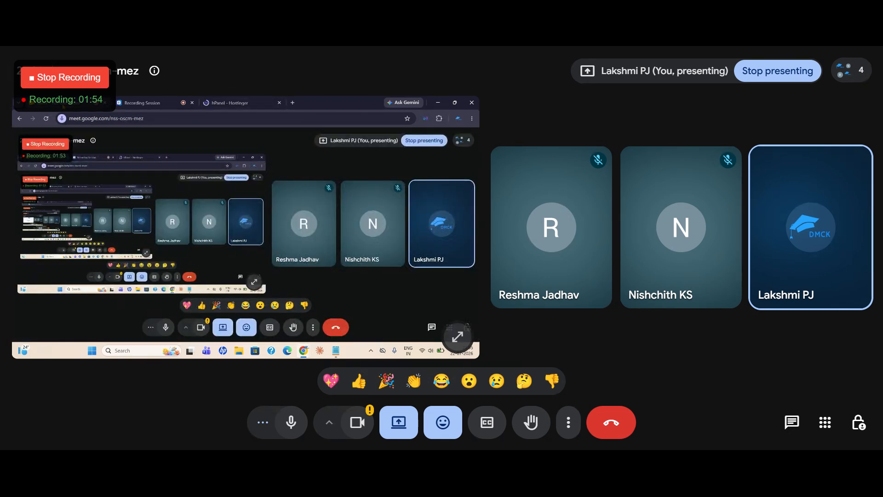
pyautogui.click(243, 104)
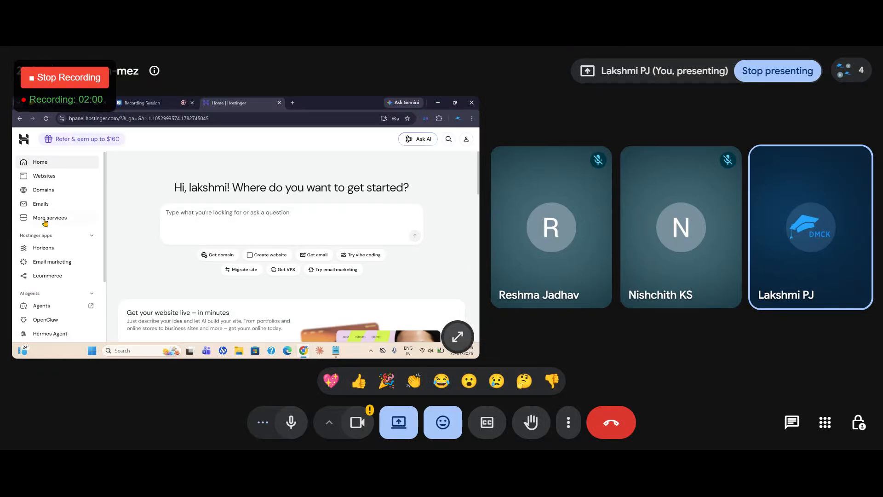
# Open the WordPress admin area of digitalpj.in from the Hostinger websites list and close the websites list tab.
pyautogui.click(44, 176)
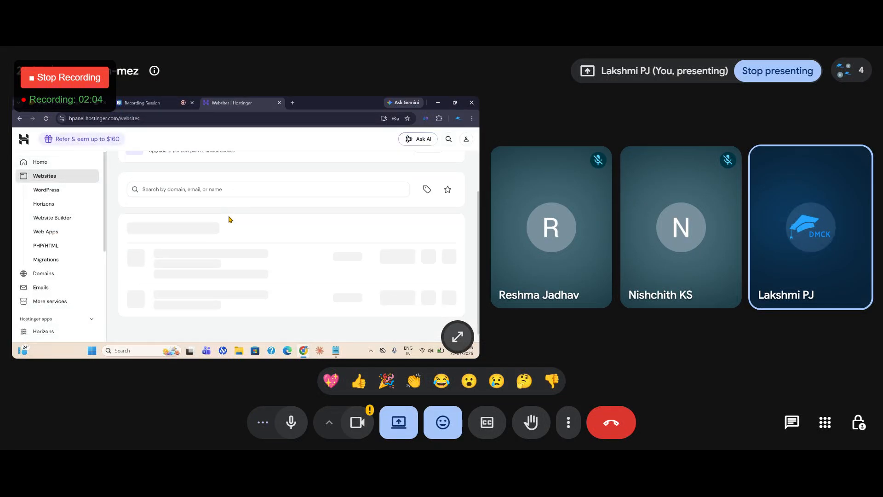
pyautogui.scroll(-2, 229, 228)
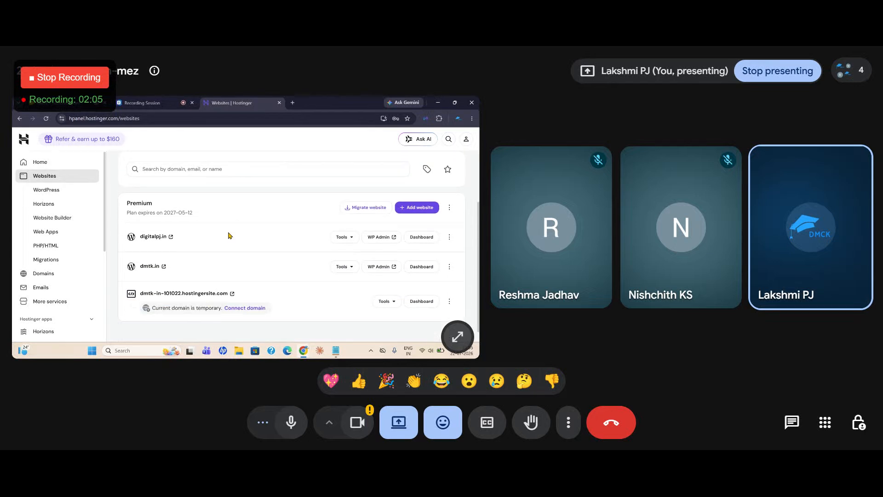
pyautogui.click(371, 238)
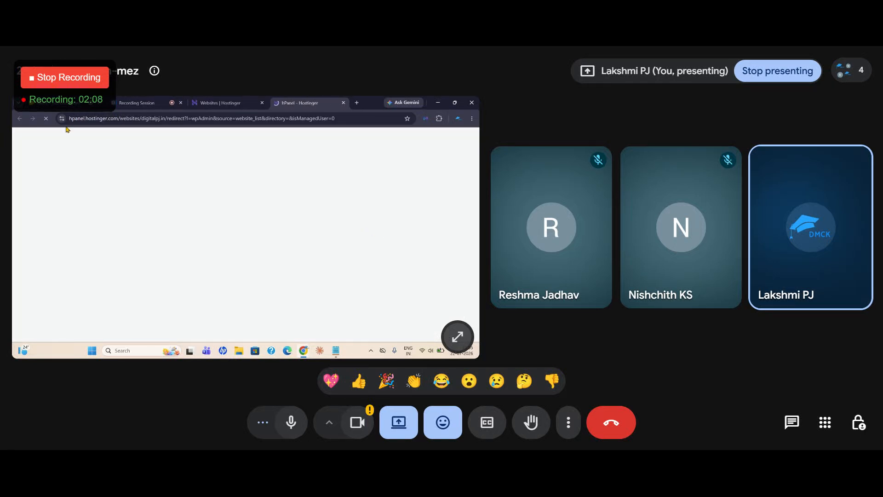
pyautogui.click(60, 103)
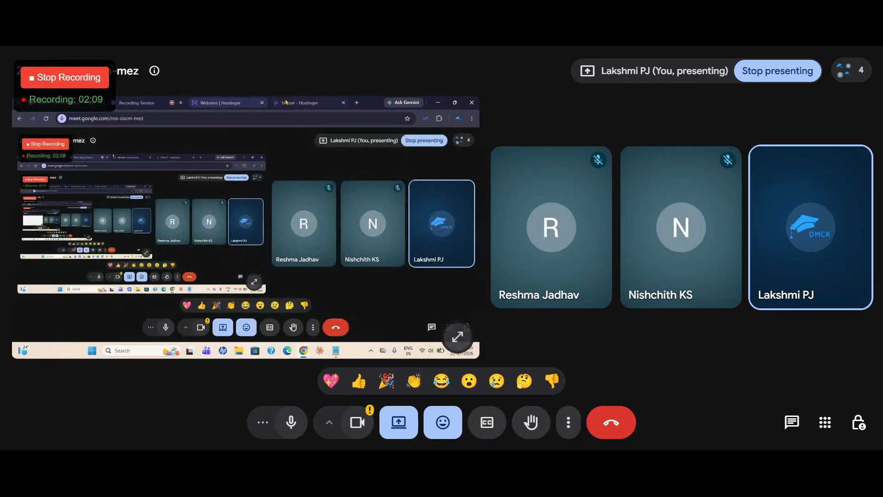
pyautogui.click(262, 103)
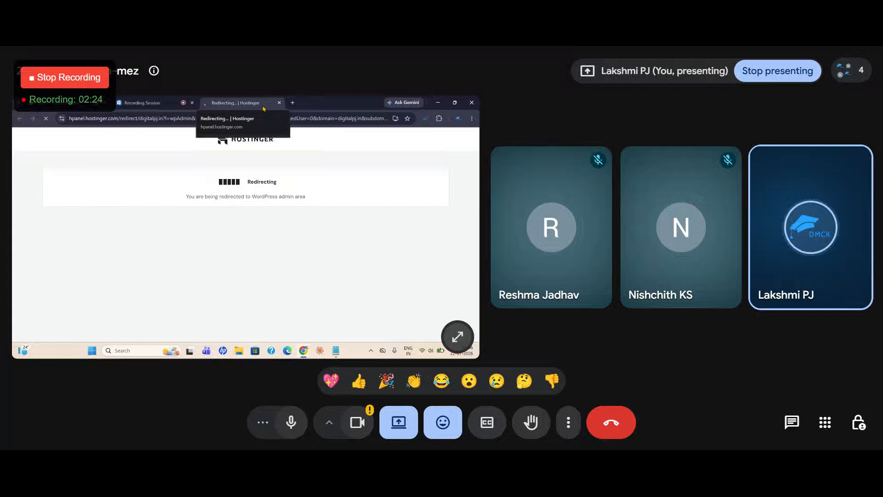
# Look over the digitalpj.in WordPress dashboard and its admin sections, including the WooCommerce options.
pyautogui.scroll(-1, 55, 184)
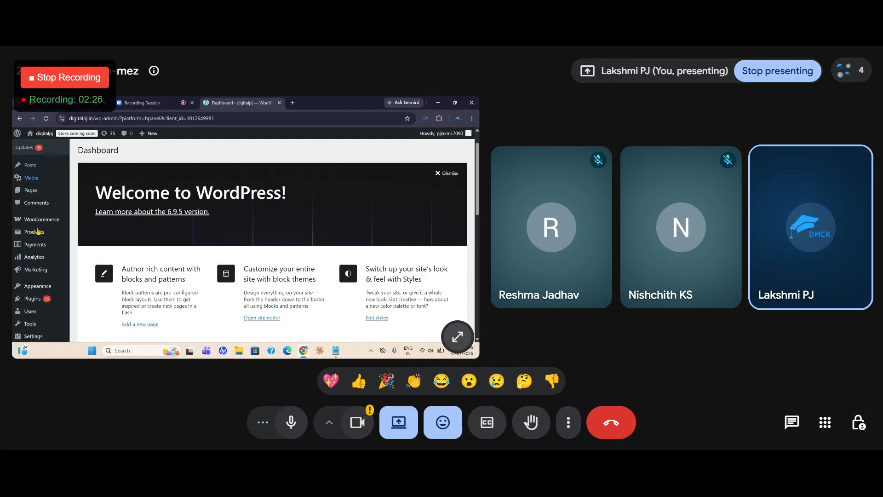
pyautogui.moveTo(43, 211)
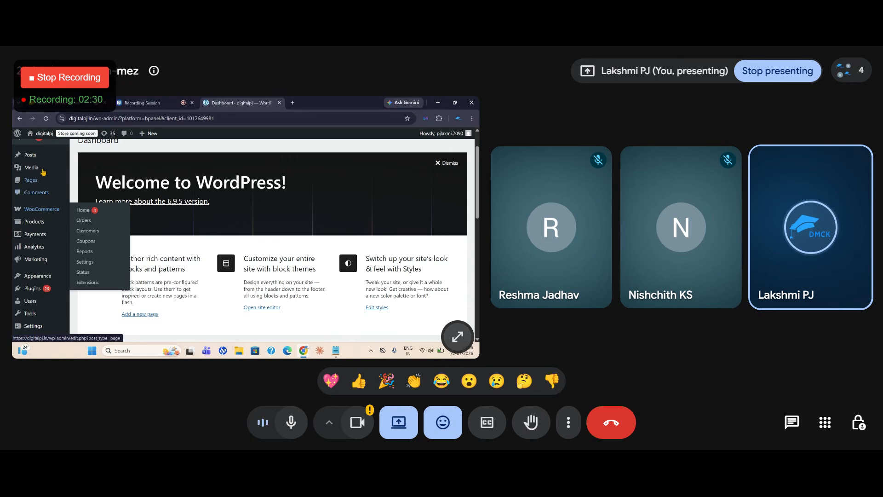
pyautogui.click(60, 103)
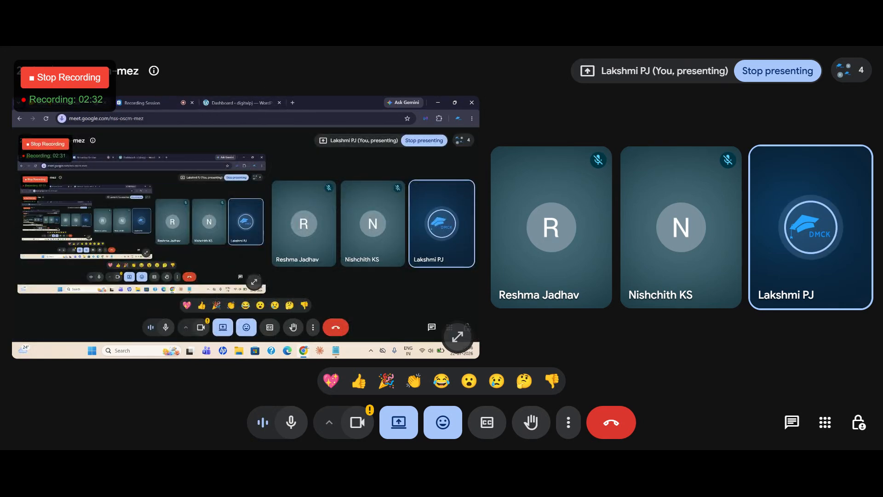
pyautogui.click(234, 103)
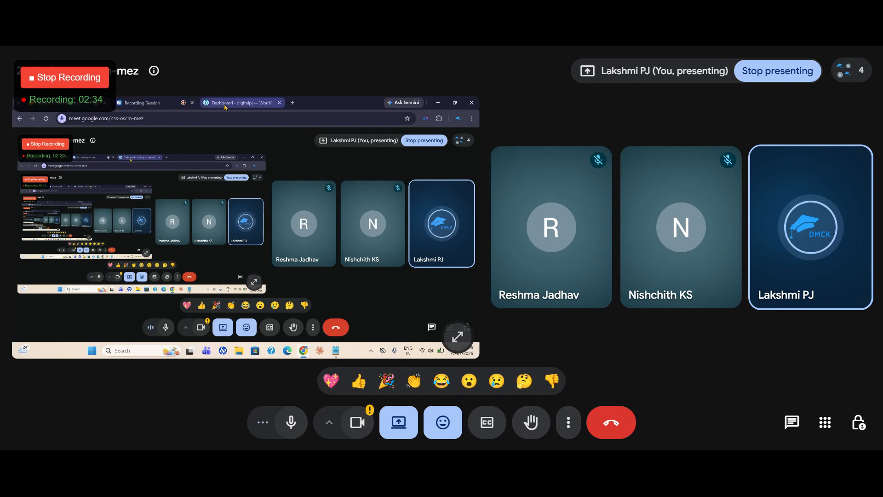
pyautogui.click(336, 350)
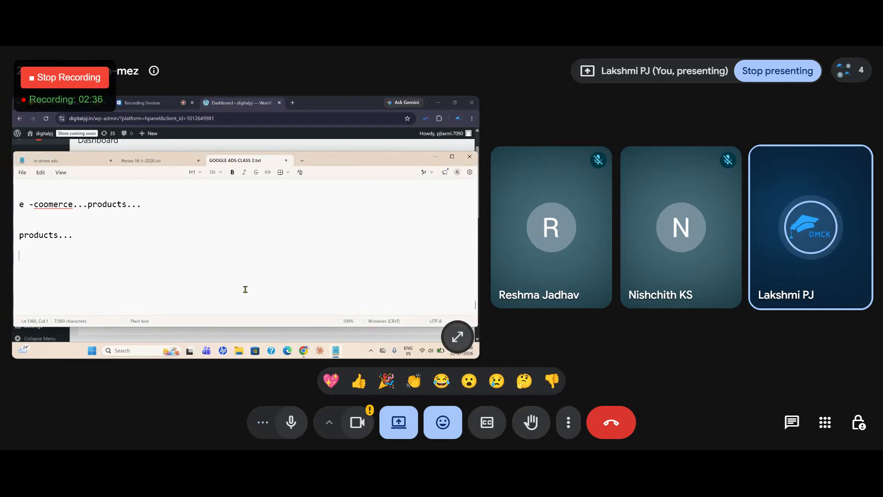
pyautogui.click(304, 351)
pyautogui.click(264, 321)
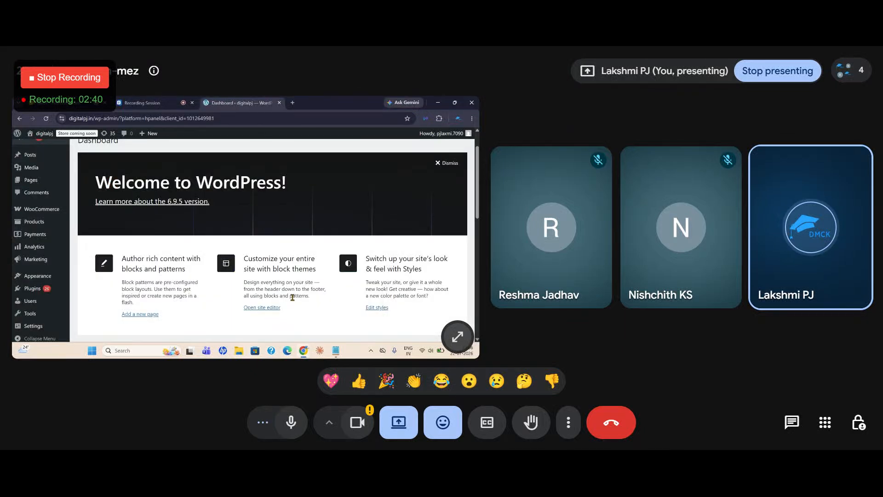
pyautogui.scroll(2, 42, 239)
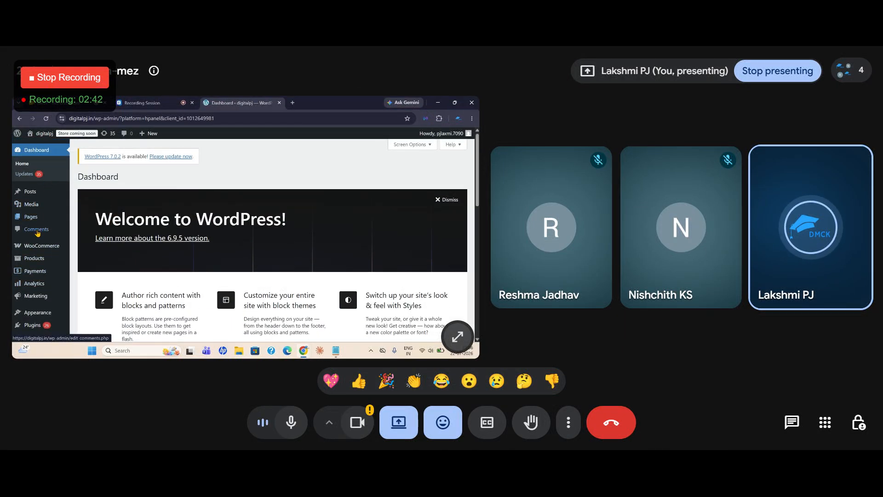
# Open the form for adding a new product to the digitalpj.in WooCommerce store.
pyautogui.moveTo(35, 266)
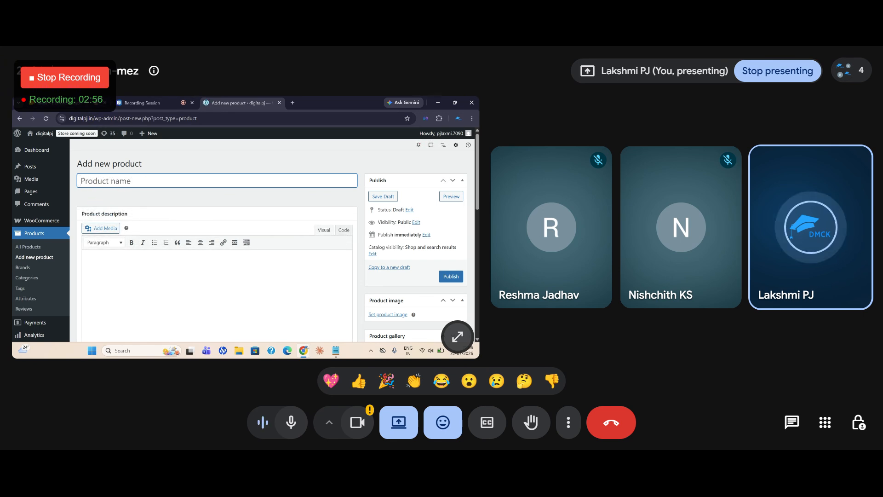
pyautogui.click(69, 103)
pyautogui.click(243, 103)
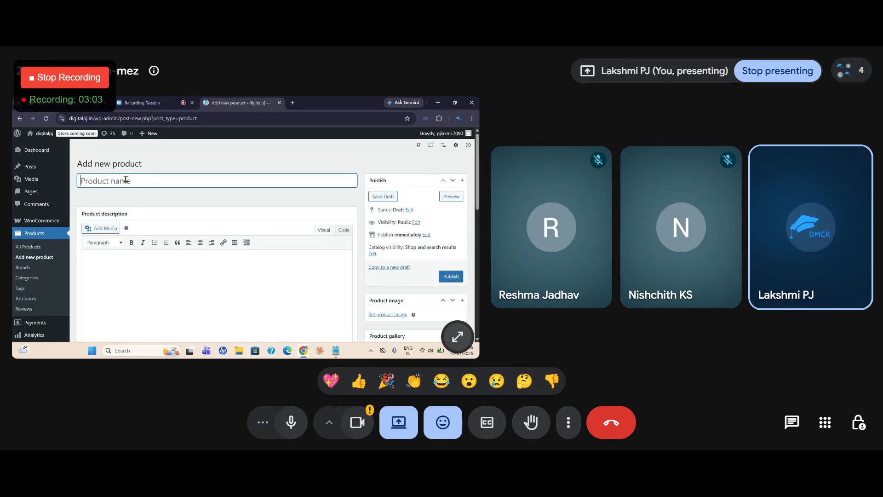
# Search Google for "shirts for men" in a new browser tab.
pyautogui.click(296, 104)
pyautogui.click(234, 118)
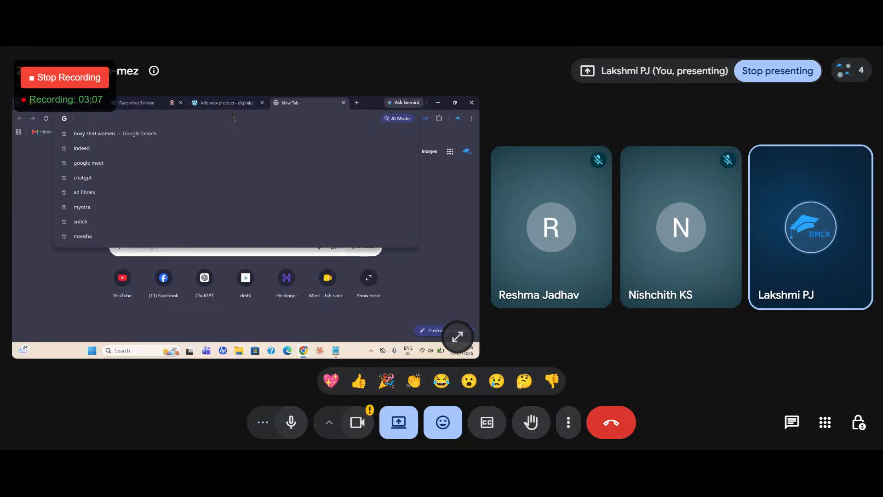
pyautogui.write('shirts f')
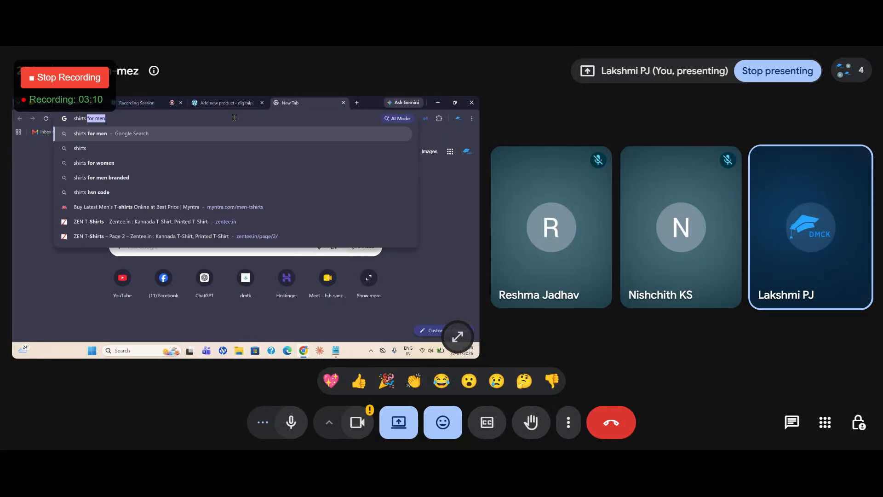
pyautogui.write('or men')
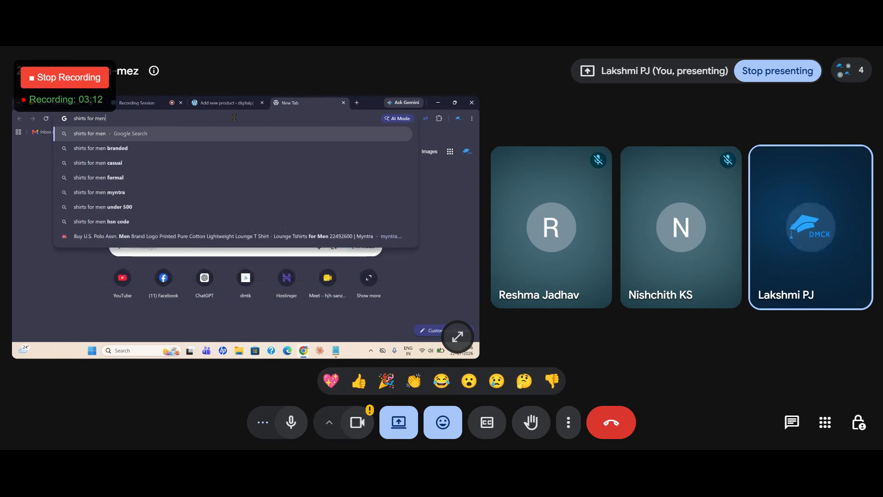
pyautogui.press('Return')
# Open the Highlander Men's Checked Slim Fit shirt from the popular products and go to its Myntra product page.
pyautogui.scroll(-3, 58, 231)
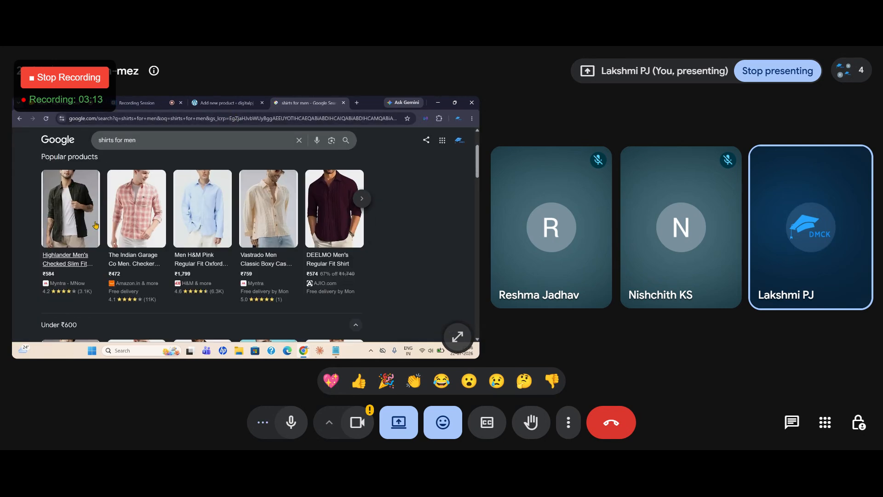
pyautogui.click(59, 232)
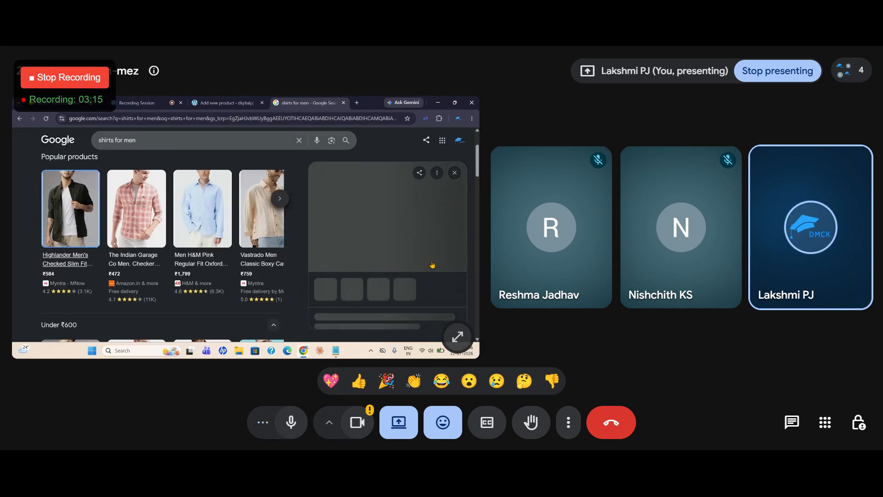
pyautogui.click(436, 266)
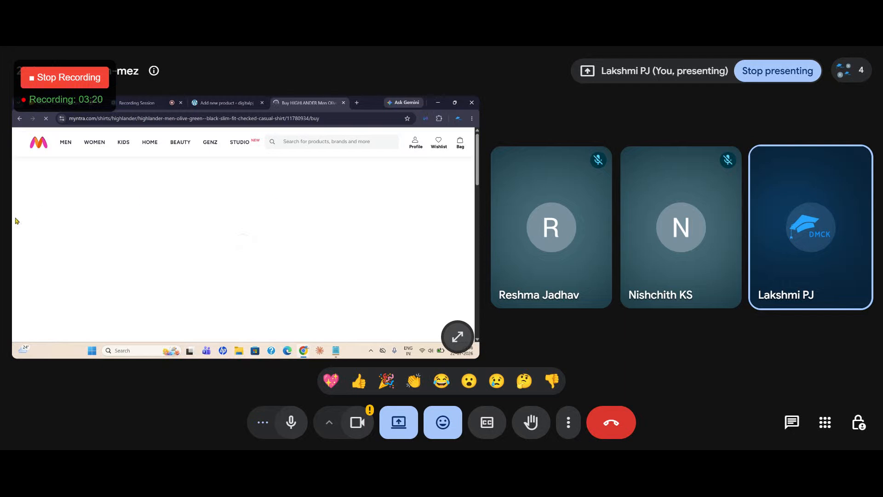
# Copy the Myntra shirt title into the new product's name: "HIGHLANDER Men Olive Green & Black Slim Fit Checked Casual Shirt".
pyautogui.moveTo(290, 188); pyautogui.dragTo(333, 209)
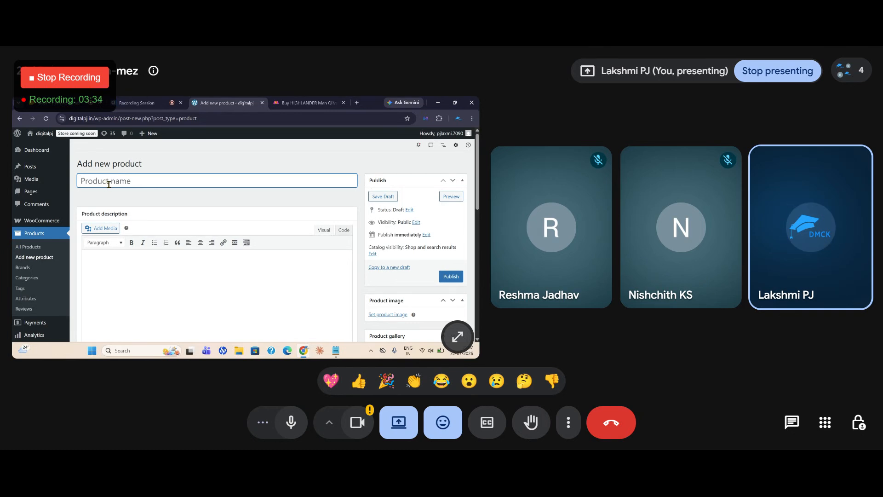
pyautogui.write('HIGHLANDER Men Olive Green & Black Slim Fit Checked Casual Shirt')
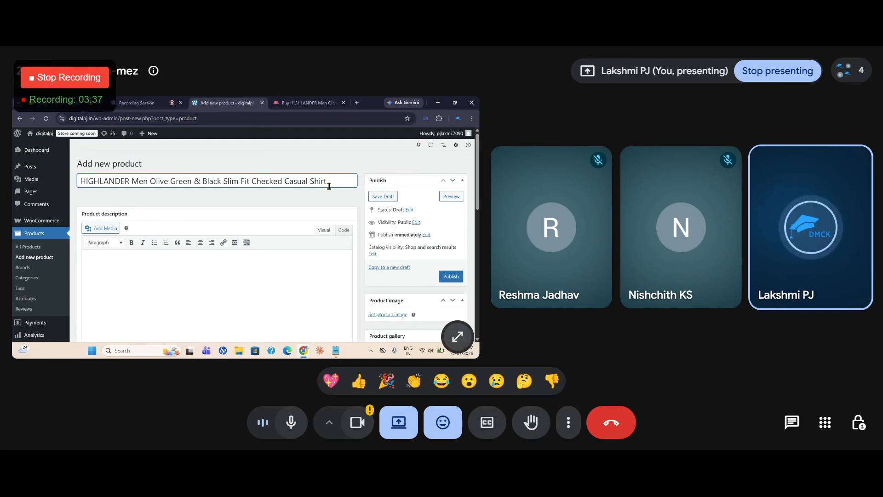
pyautogui.moveTo(329, 184); pyautogui.dragTo(230, 183)
# Examine the new product form's description and short description sections and compare them with the Myntra listing.
pyautogui.scroll(-3, 173, 268)
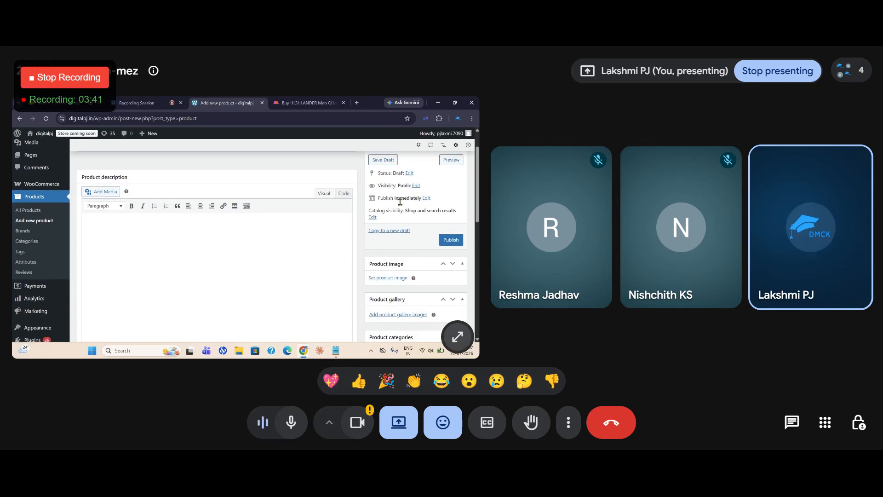
pyautogui.scroll(2, 148, 220)
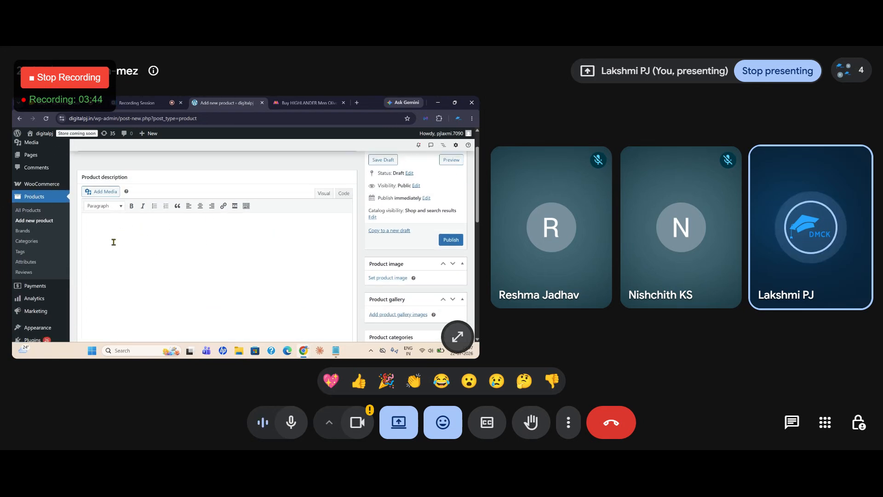
pyautogui.scroll(-10, 140, 245)
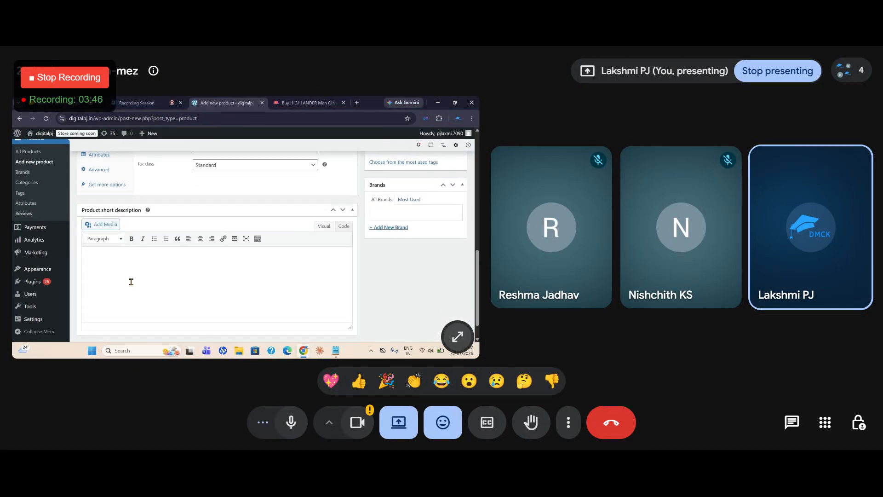
pyautogui.scroll(10, 138, 275)
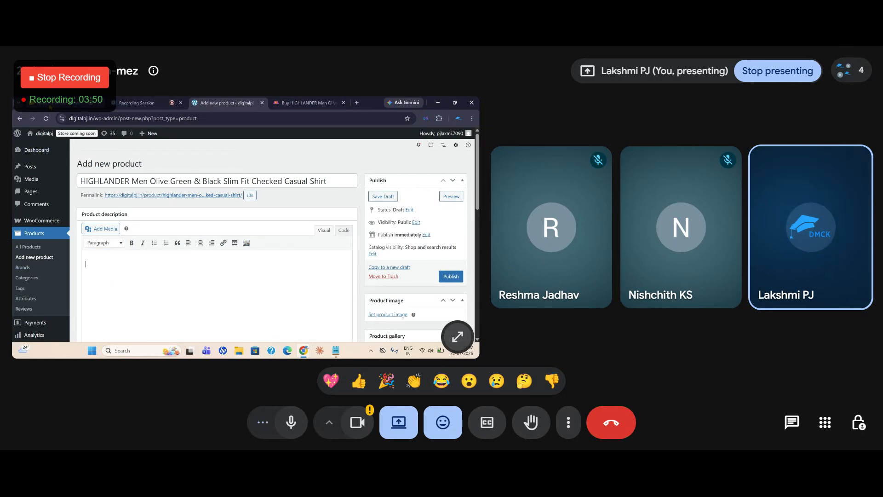
pyautogui.click(294, 99)
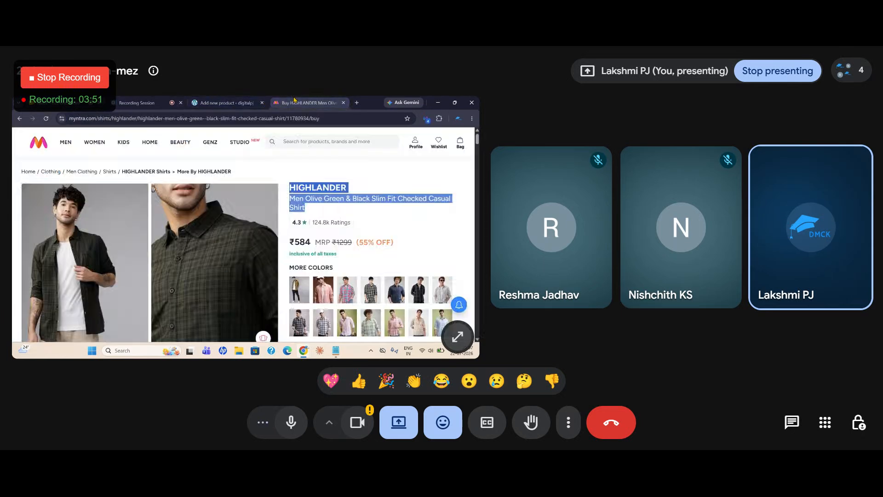
pyautogui.click(225, 102)
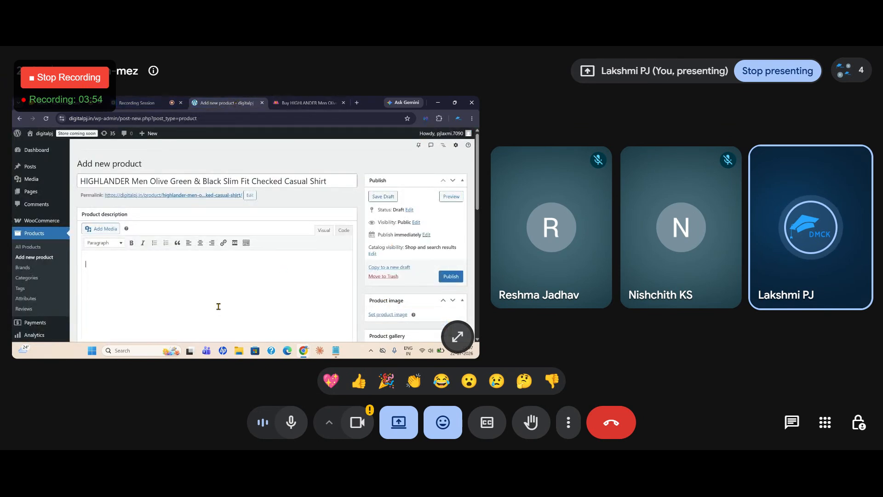
pyautogui.scroll(-10, 283, 270)
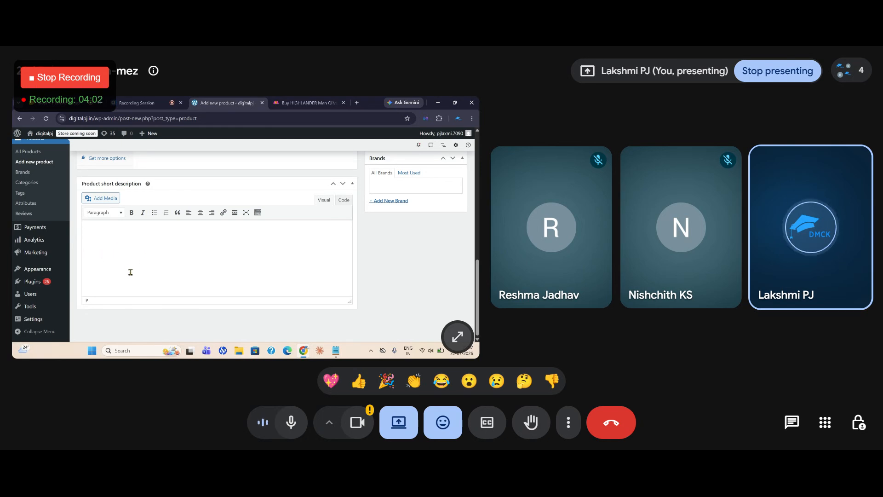
pyautogui.scroll(10, 130, 271)
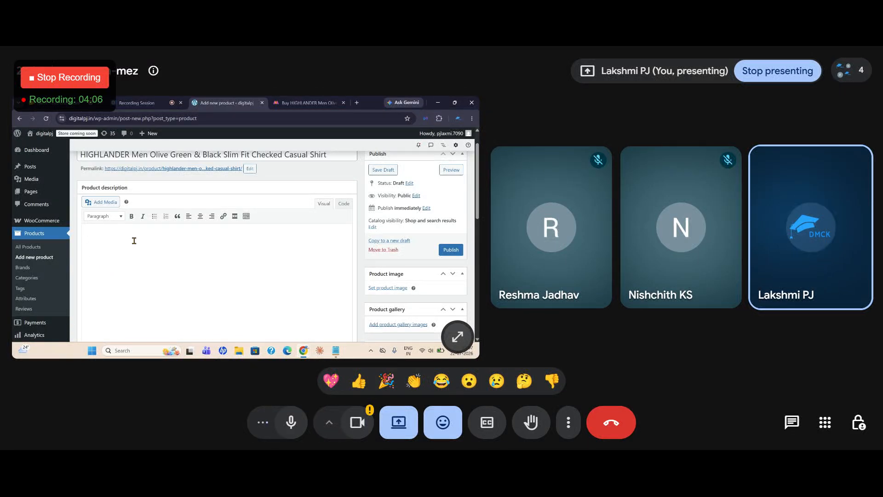
# Copy the shirt's Product Details text from the Myntra page, including size and fit, material and care, and specifications.
pyautogui.click(308, 103)
pyautogui.scroll(-6, 327, 224)
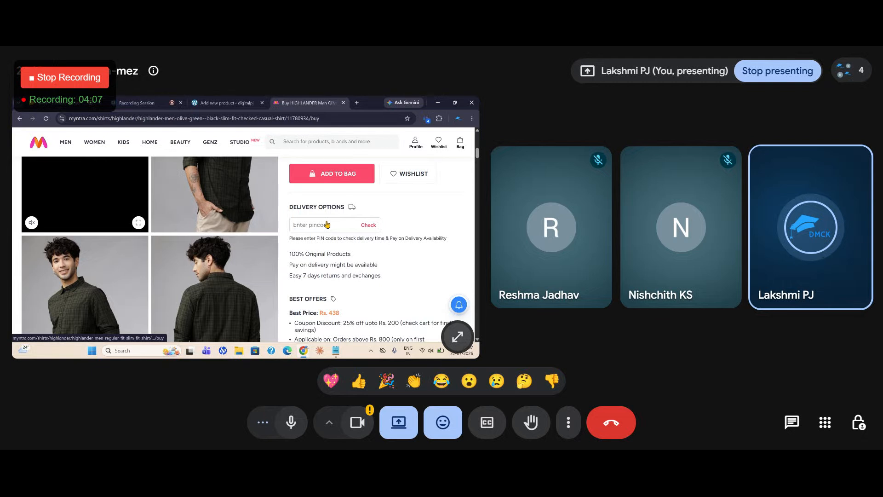
pyautogui.scroll(-10, 327, 225)
pyautogui.scroll(4, 331, 255)
pyautogui.scroll(-3, 303, 251)
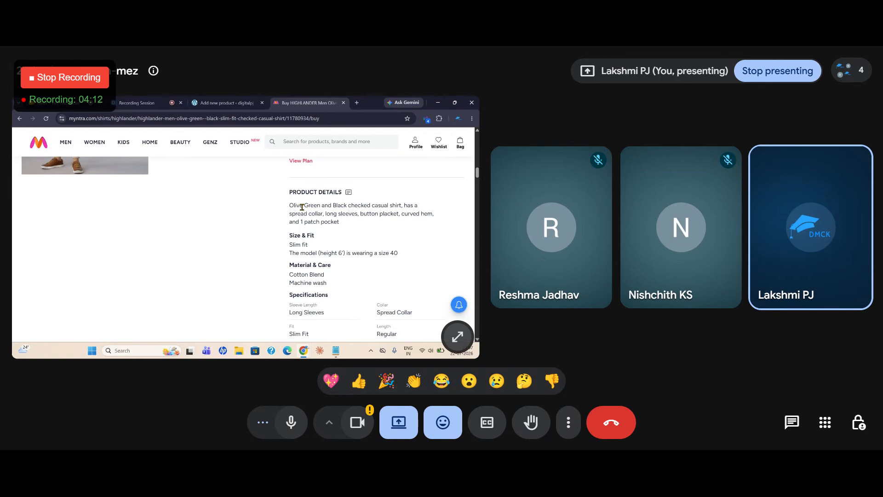
pyautogui.moveTo(288, 198); pyautogui.dragTo(419, 235)
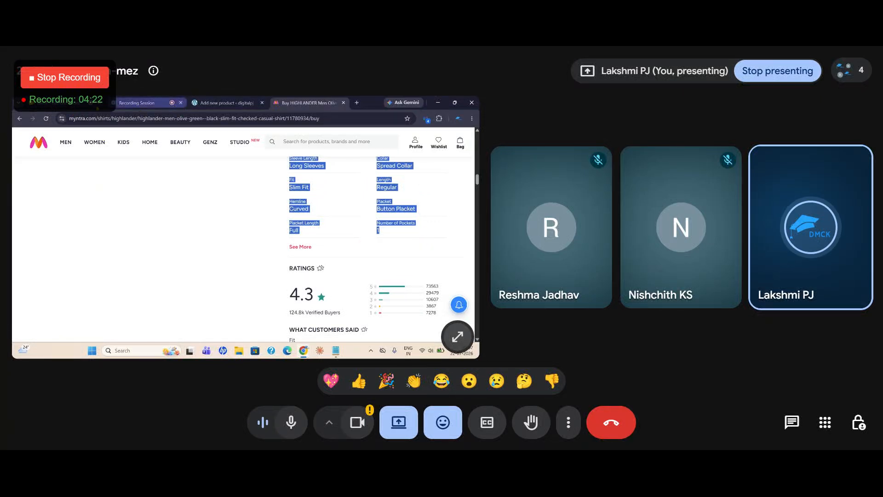
# Paste the copied Myntra product details into the new product's short description.
pyautogui.click(225, 103)
pyautogui.scroll(-15, 99, 248)
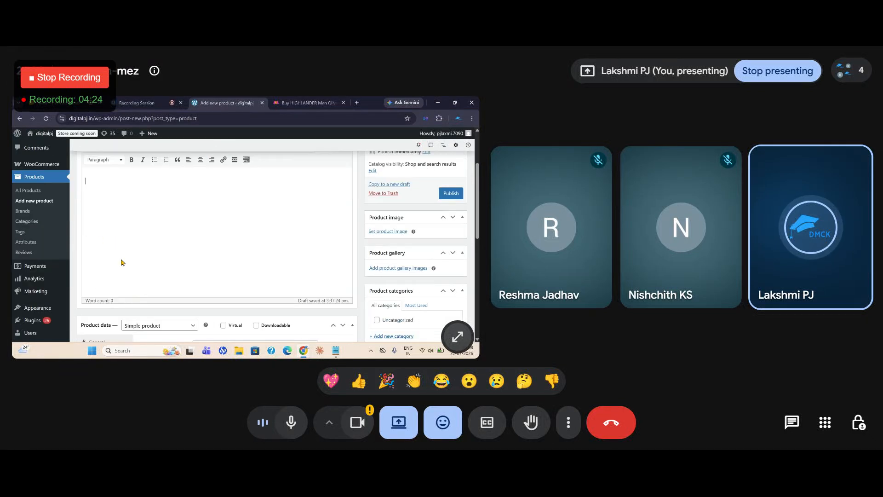
pyautogui.click(93, 246)
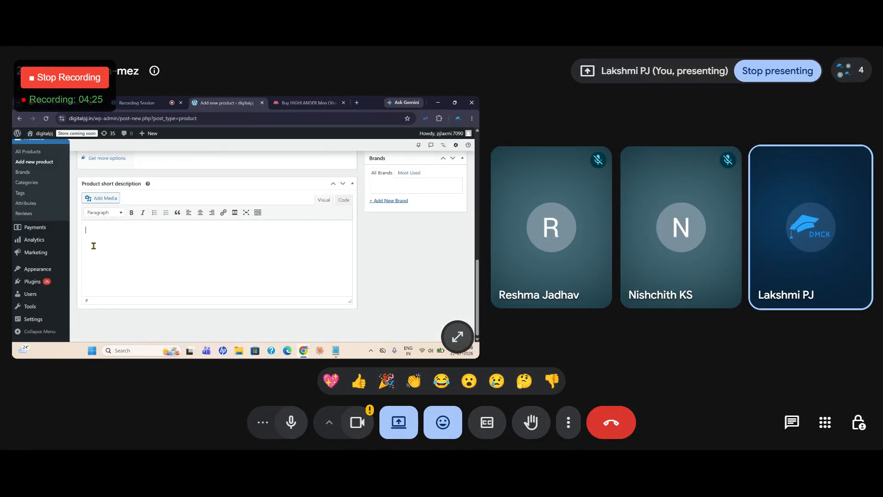
pyautogui.hotkey('ctrl', 'v')
pyautogui.scroll(5, 216, 252)
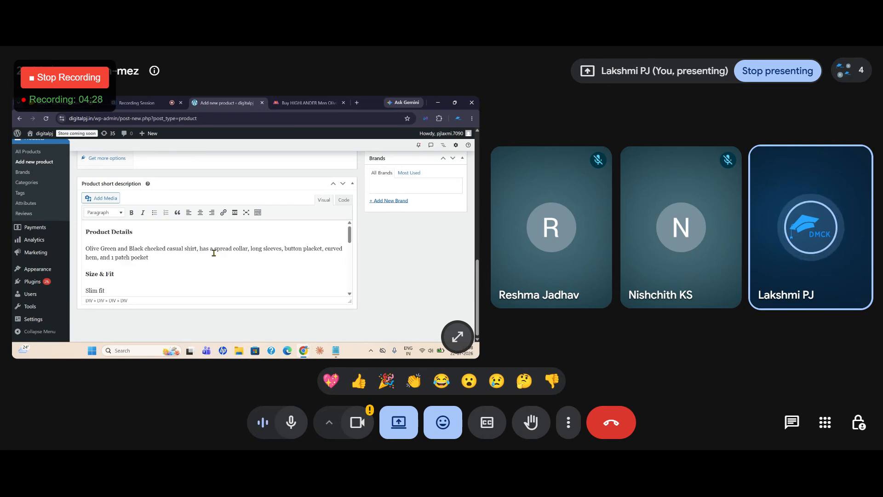
pyautogui.scroll(10, 212, 251)
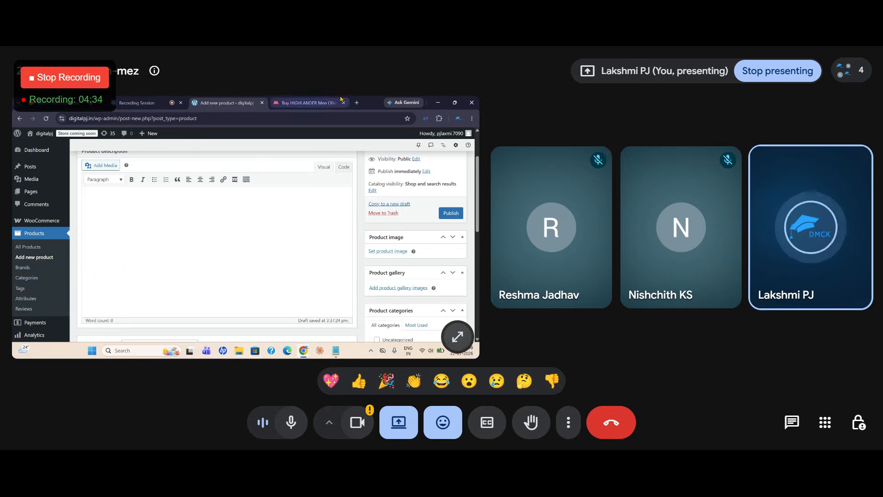
pyautogui.click(305, 103)
pyautogui.scroll(8, 403, 272)
pyautogui.click(233, 299)
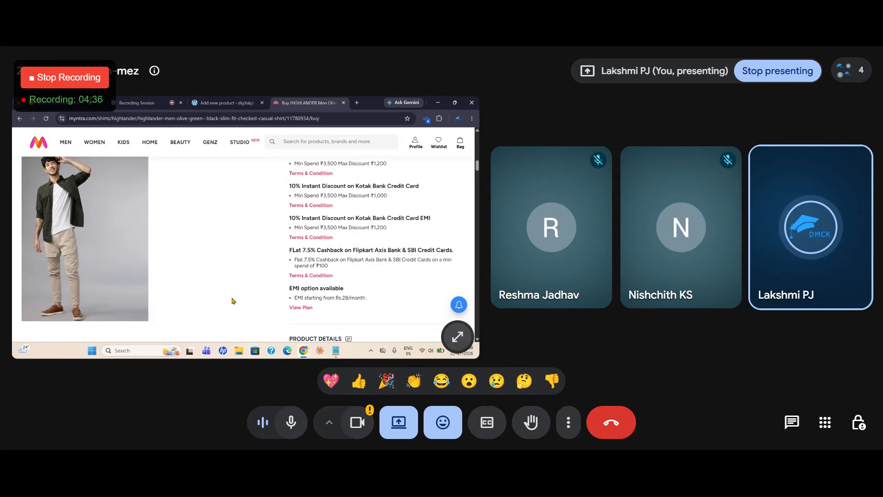
pyautogui.moveTo(319, 314); pyautogui.dragTo(377, 194)
pyautogui.scroll(5, 337, 176)
pyautogui.hotkey('ctrl', '+')
pyautogui.scroll(2, 366, 232)
pyautogui.click(361, 144)
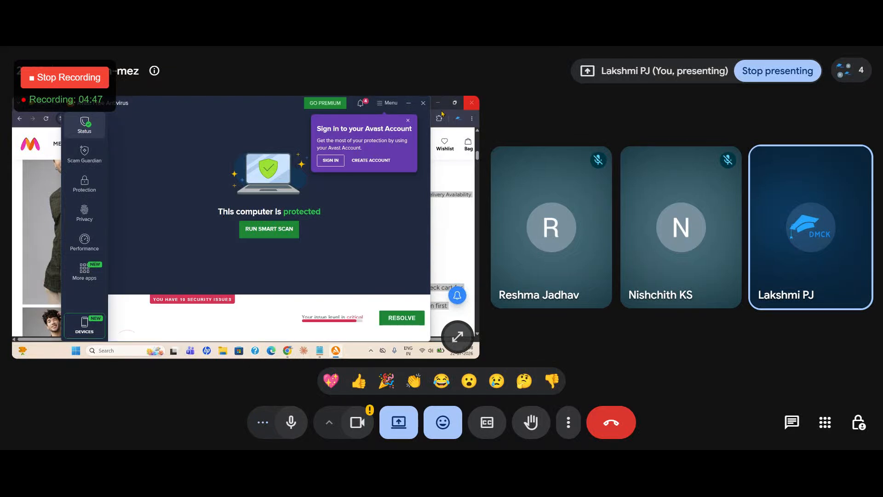
pyautogui.click(423, 103)
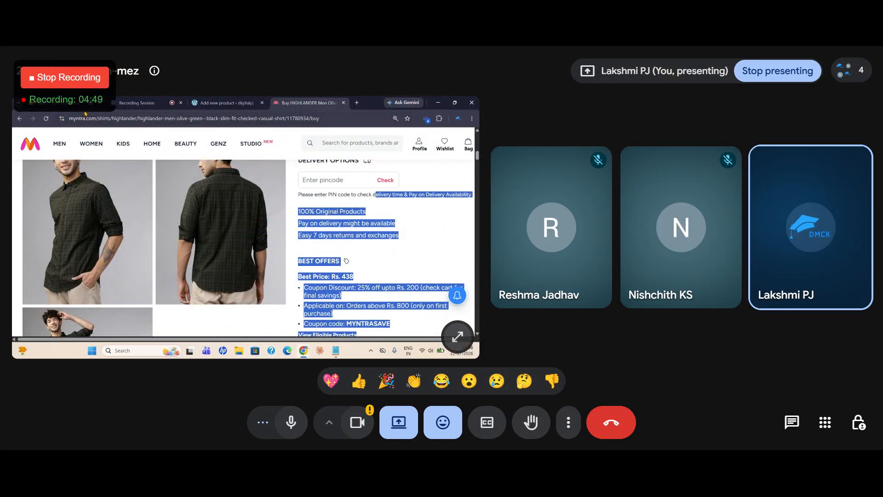
# Paste the copied Myntra product details into the new product's main description as well.
pyautogui.click(226, 102)
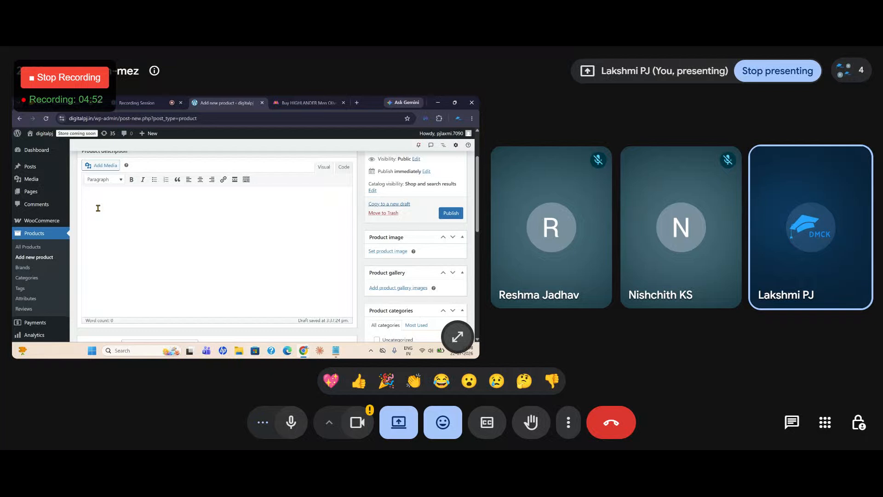
pyautogui.hotkey('ctrl', 'v')
pyautogui.scroll(10, 98, 208)
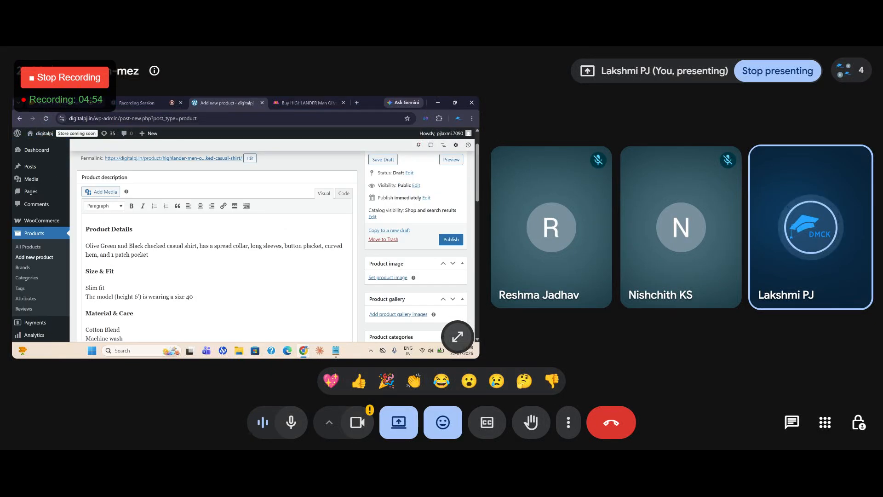
# Review the pasted product description, the product data price and tax settings, and the short description.
pyautogui.click(296, 103)
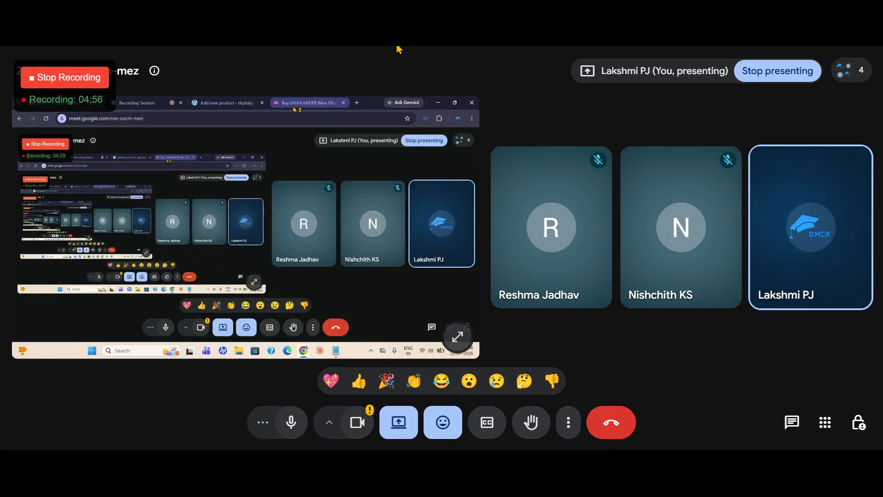
pyautogui.click(226, 102)
pyautogui.scroll(-6, 172, 277)
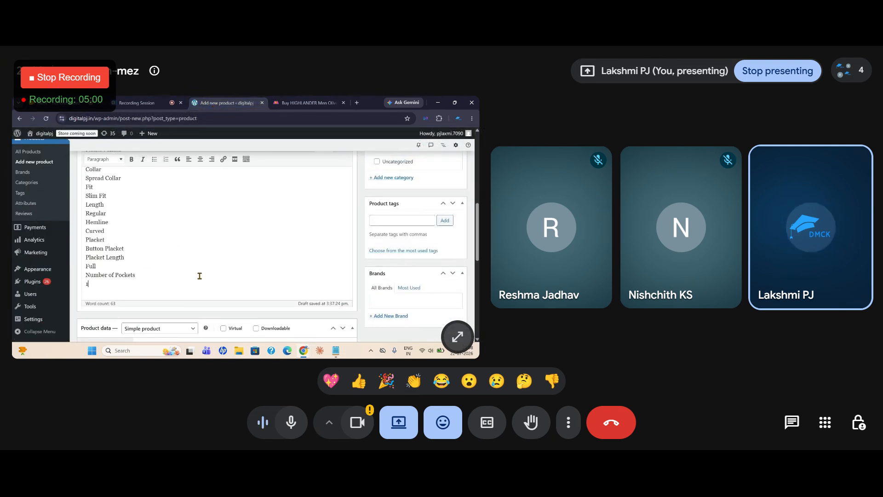
pyautogui.scroll(3, 200, 276)
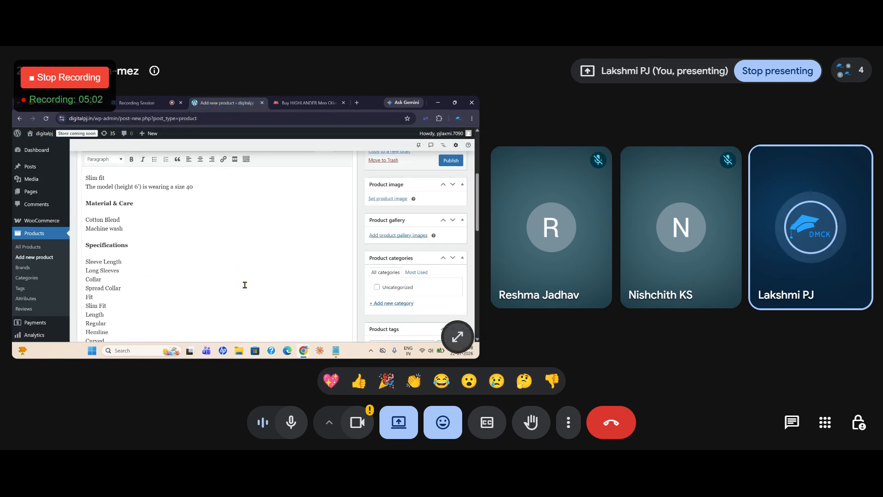
pyautogui.scroll(-2, 253, 282)
pyautogui.scroll(-5, 254, 281)
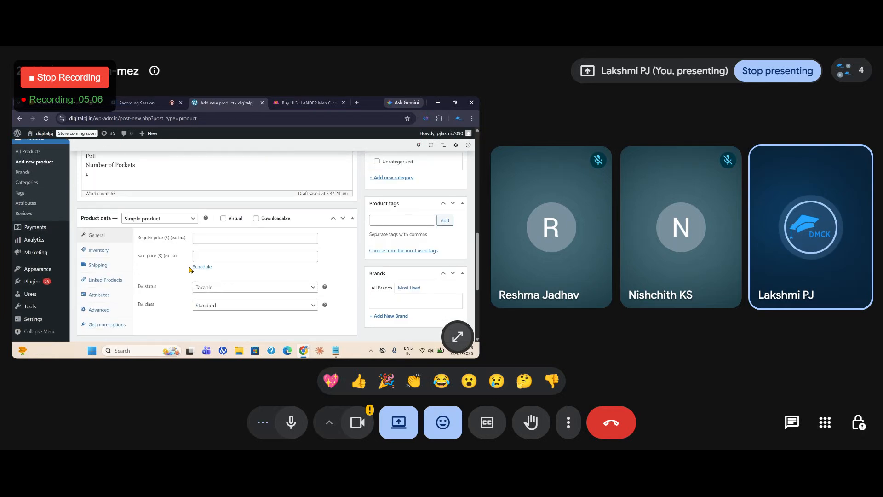
pyautogui.scroll(3, 184, 248)
pyautogui.scroll(-8, 205, 239)
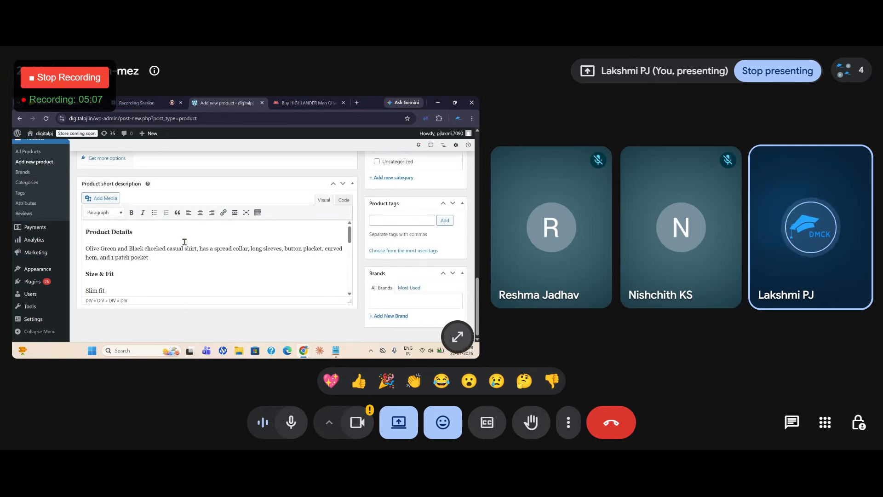
# Set the product's regular price to 799 and its sale price to 599.
pyautogui.scroll(10, 184, 241)
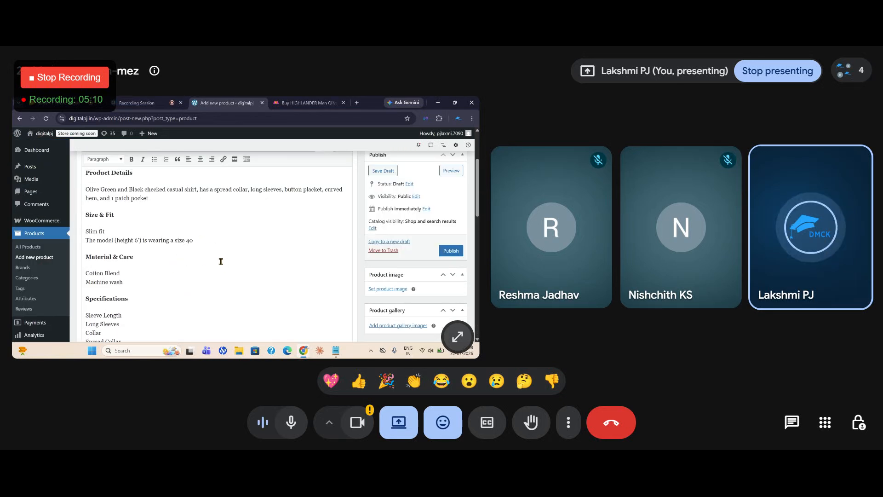
pyautogui.scroll(-10, 221, 260)
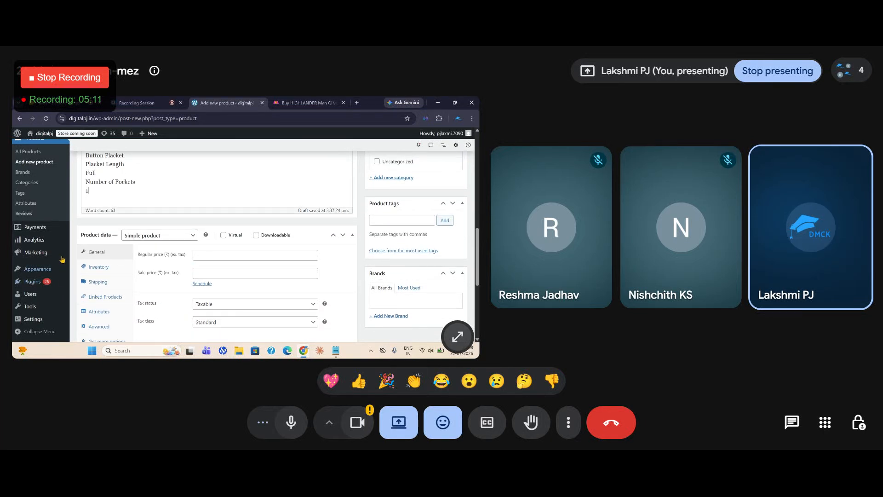
pyautogui.scroll(-2, 181, 290)
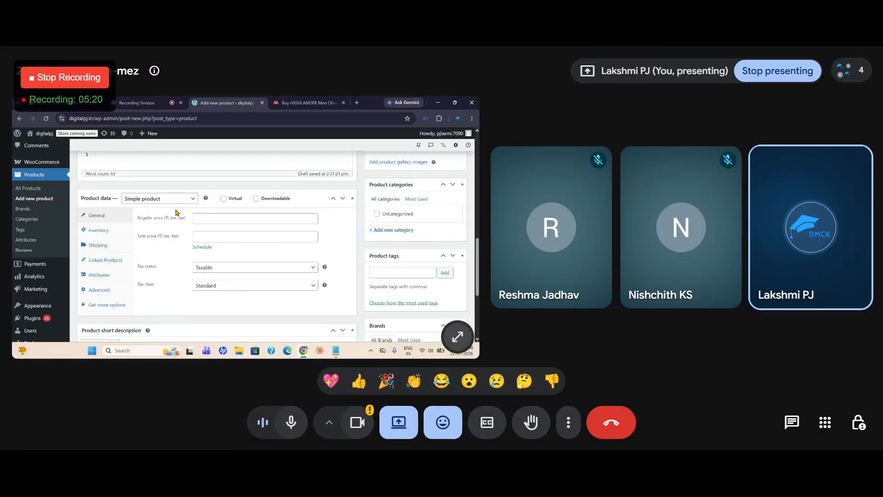
pyautogui.click(243, 223)
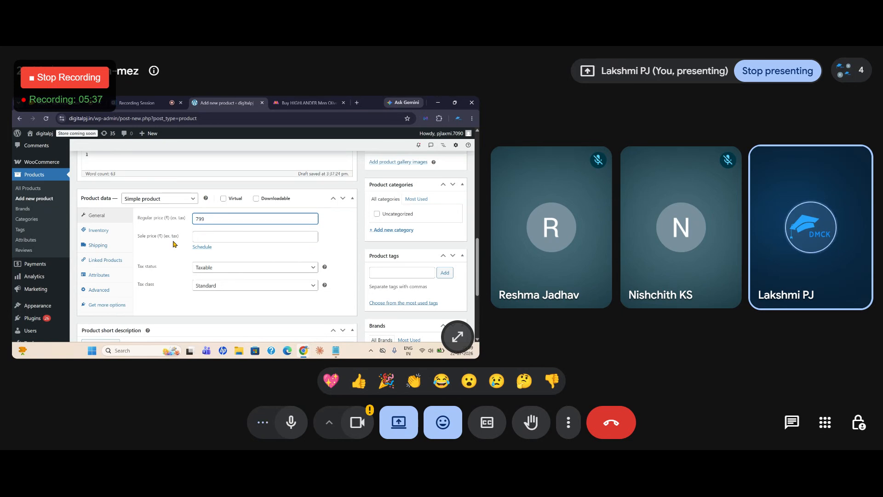
pyautogui.click(214, 237)
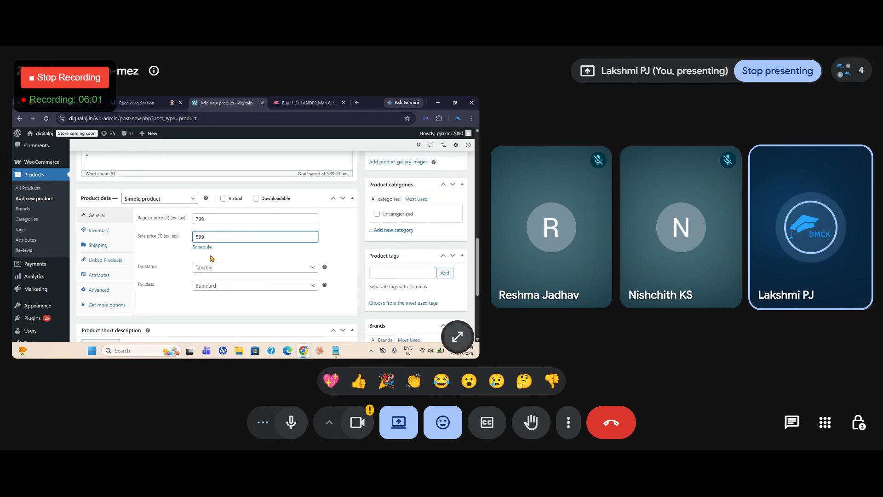
# Schedule the sale price from 2026-07-22 to 2026-07-31.
pyautogui.click(199, 248)
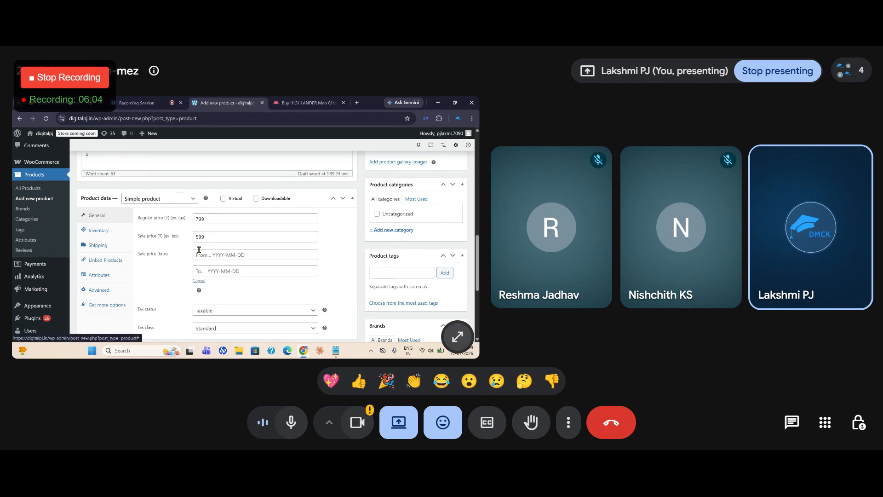
pyautogui.click(206, 254)
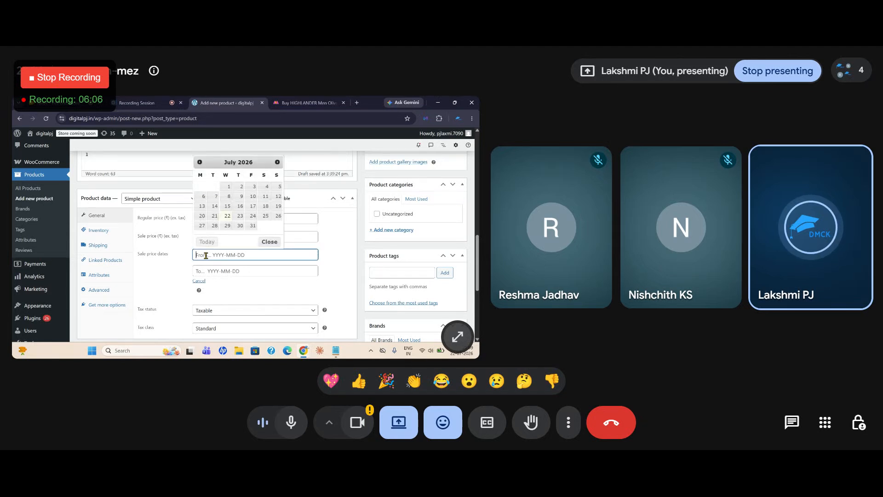
pyautogui.click(227, 216)
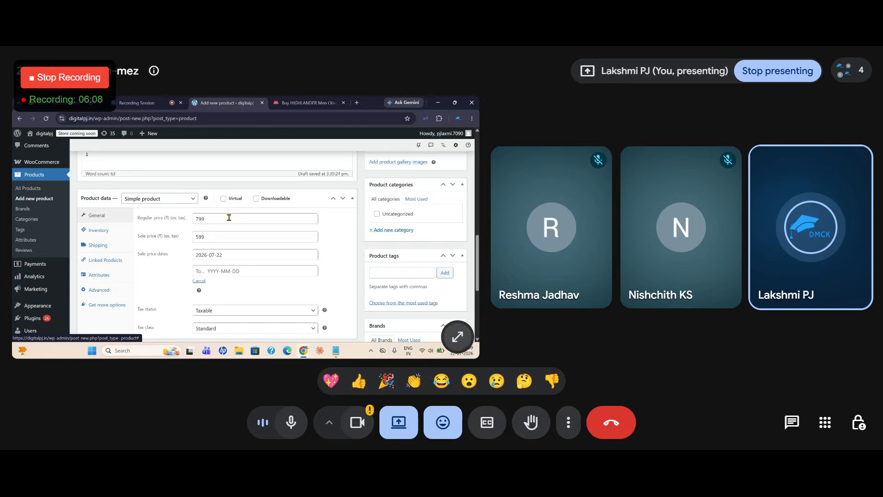
pyautogui.click(216, 272)
pyautogui.click(252, 241)
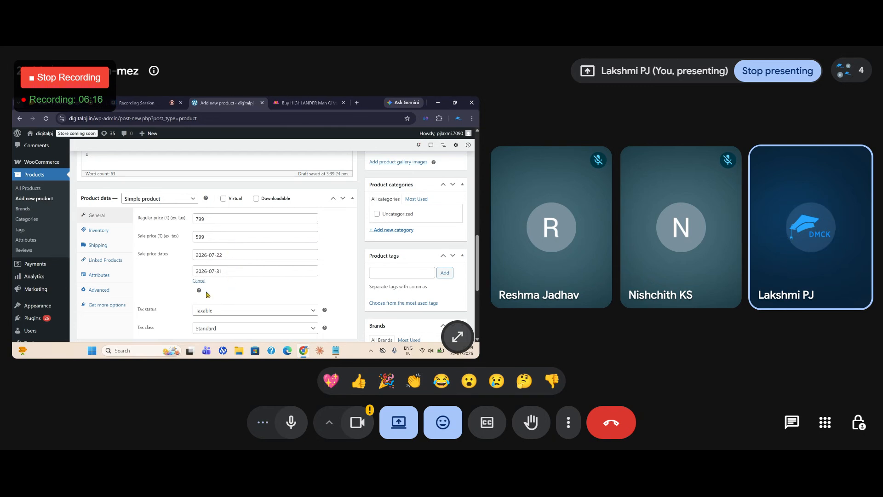
# Try the Shipping only and None tax statuses for the product, and return the status to Taxable.
pyautogui.scroll(-3, 292, 290)
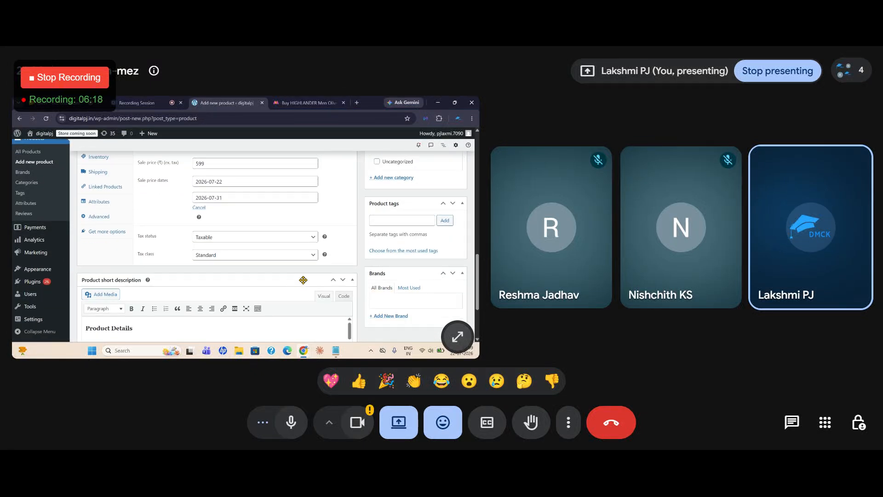
pyautogui.click(304, 239)
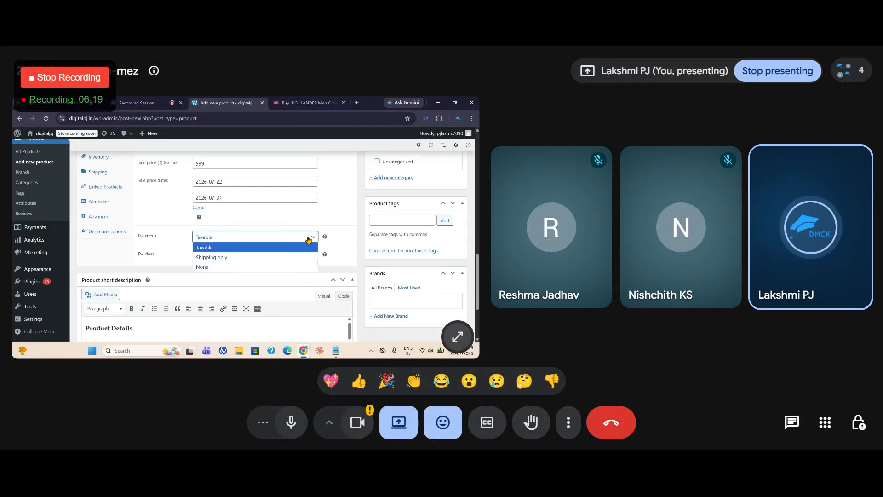
pyautogui.click(220, 256)
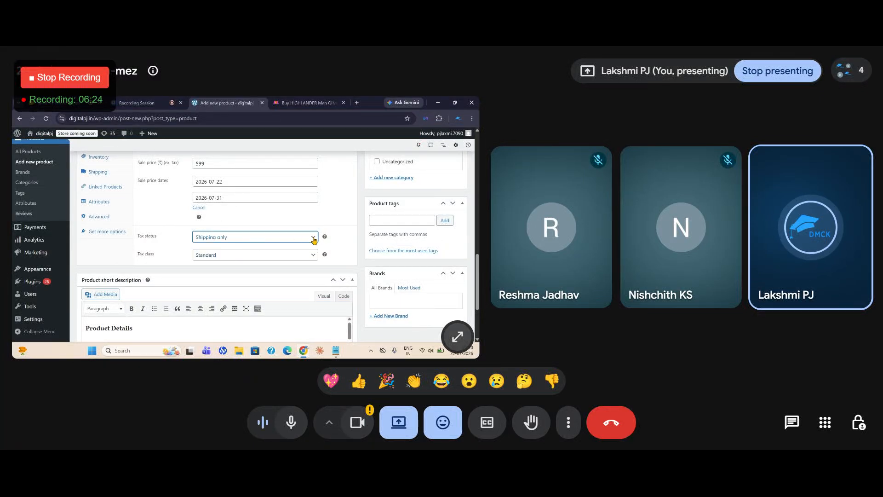
pyautogui.click(313, 240)
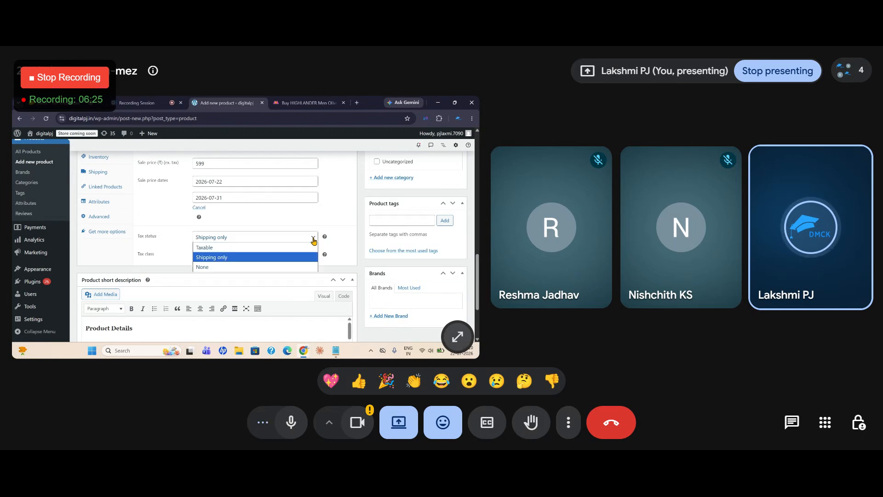
pyautogui.click(232, 249)
pyautogui.click(312, 240)
pyautogui.click(243, 263)
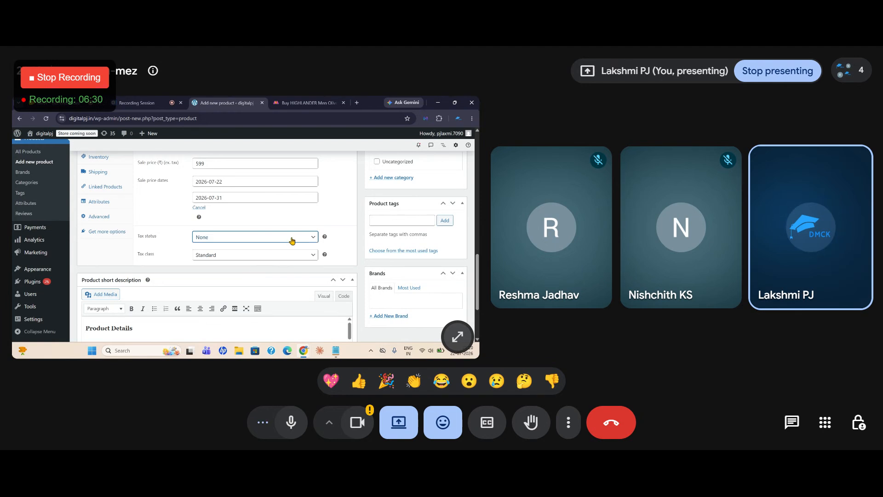
pyautogui.click(313, 237)
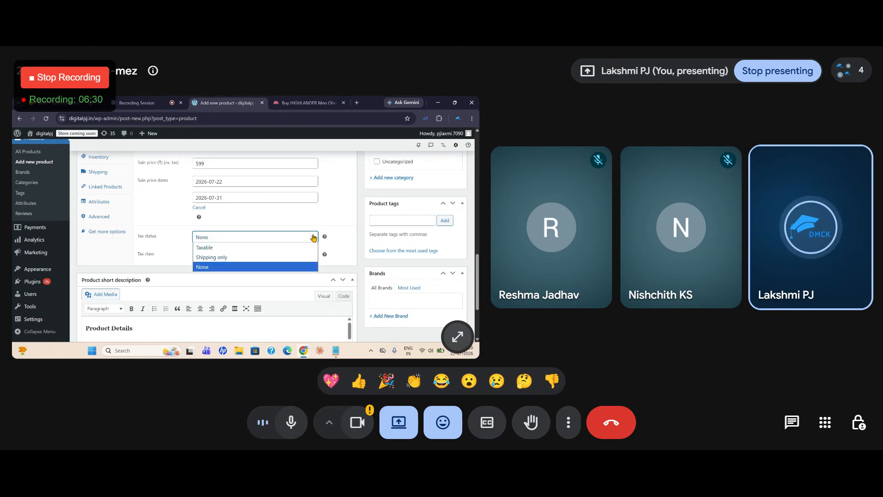
pyautogui.click(248, 249)
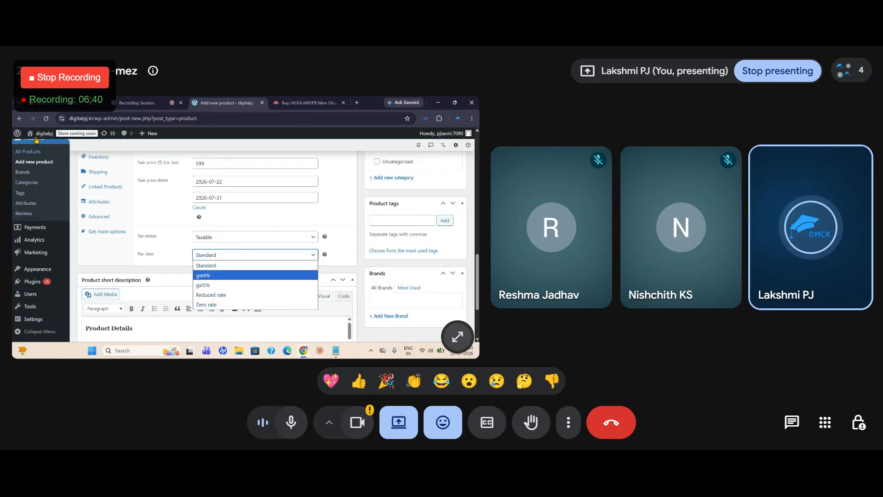
# Set the product's tax class to gst4% and look over the available tax classes.
pyautogui.click(205, 275)
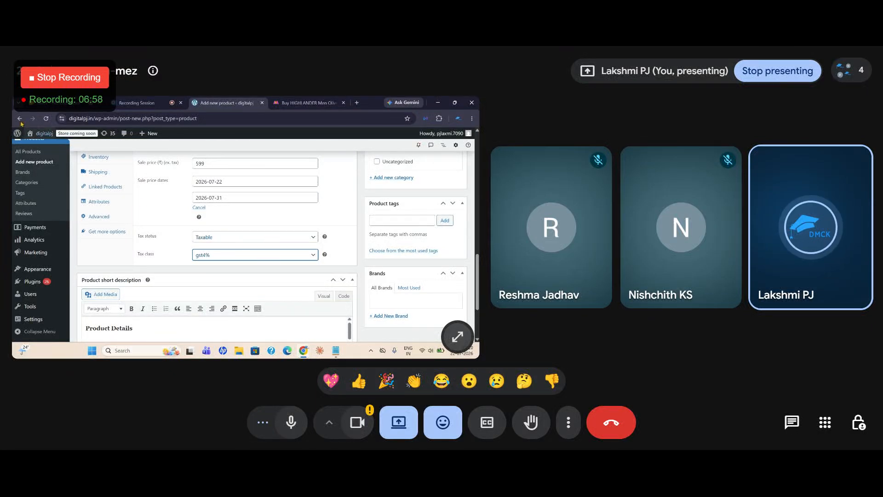
pyautogui.click(65, 102)
pyautogui.click(308, 103)
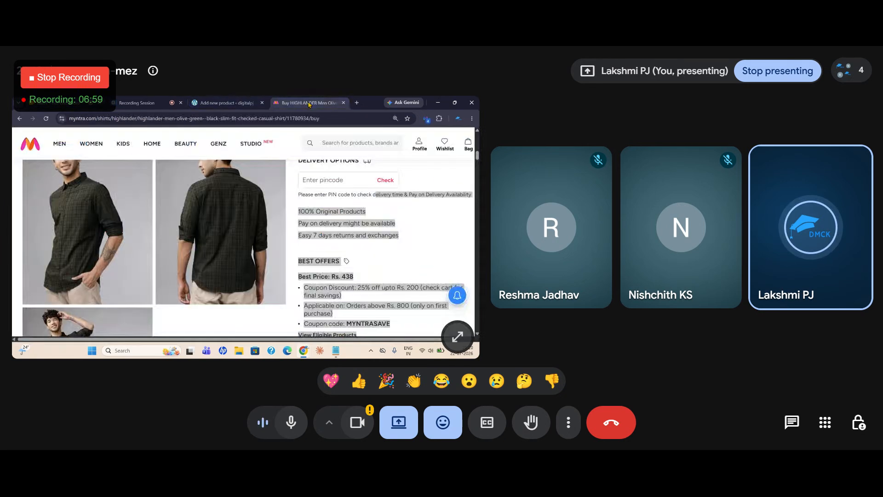
pyautogui.click(209, 103)
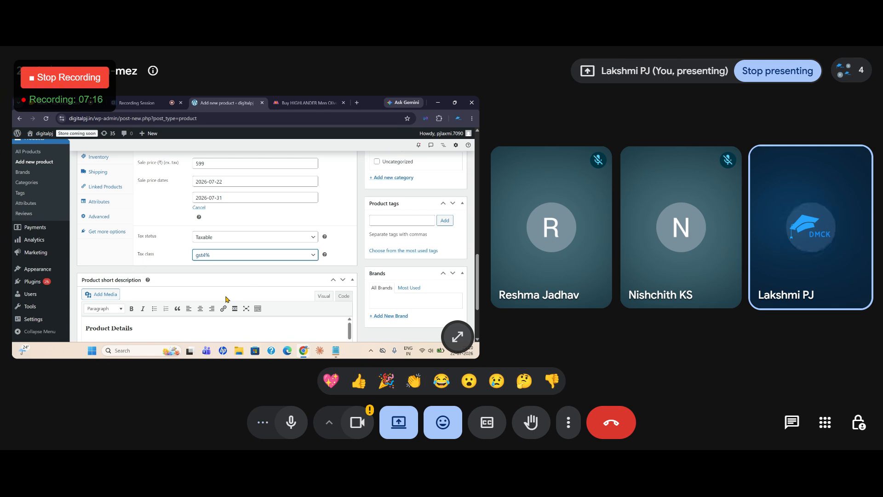
pyautogui.click(304, 258)
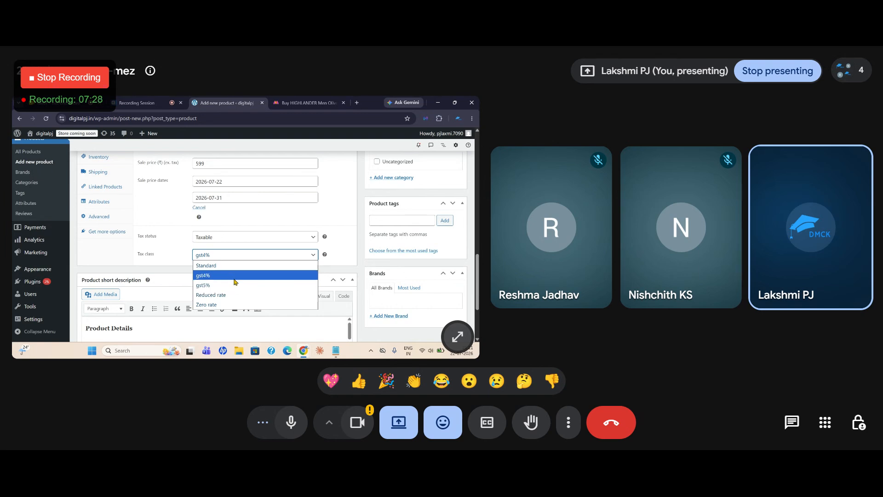
pyautogui.click(345, 253)
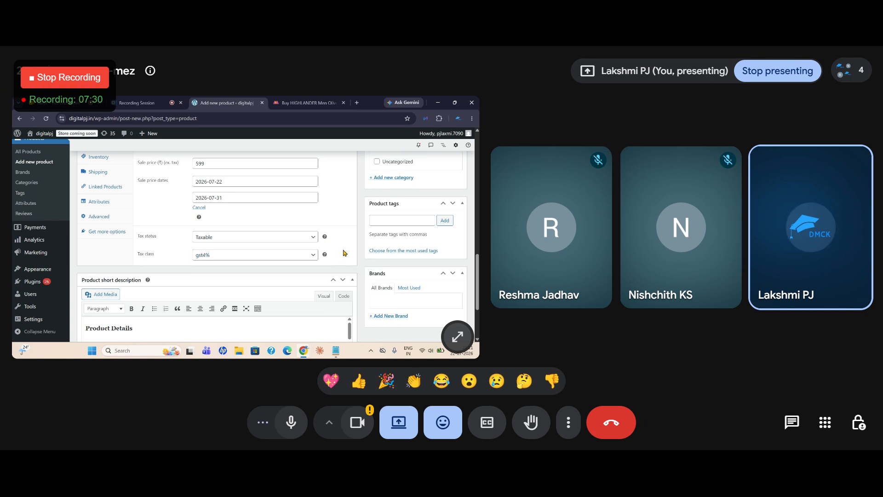
# Open the product's inventory settings at the empty SKU field.
pyautogui.scroll(3, 322, 257)
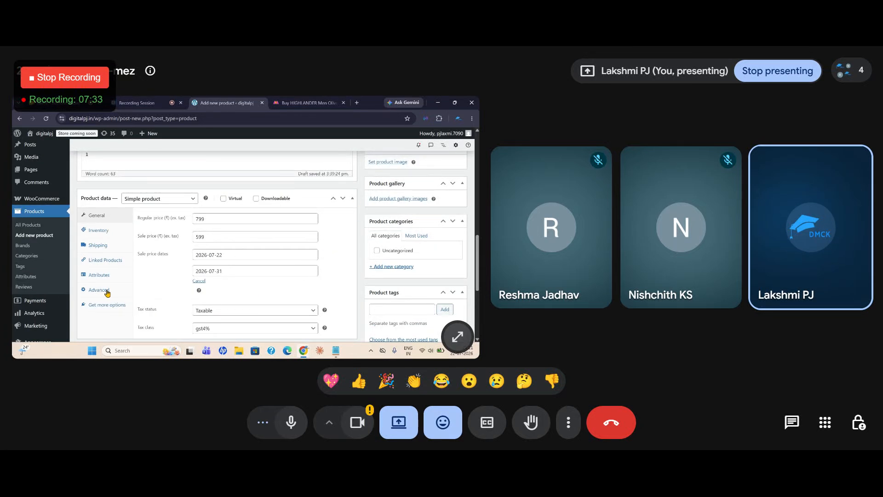
pyautogui.click(104, 235)
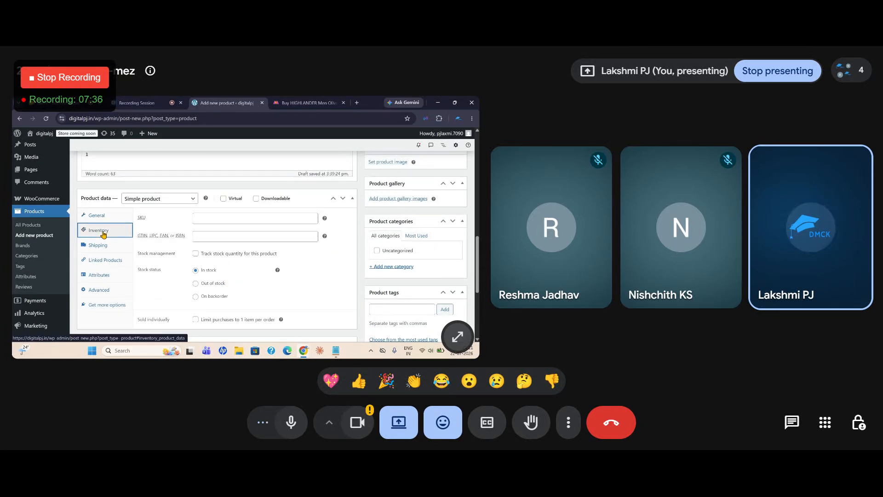
pyautogui.click(229, 220)
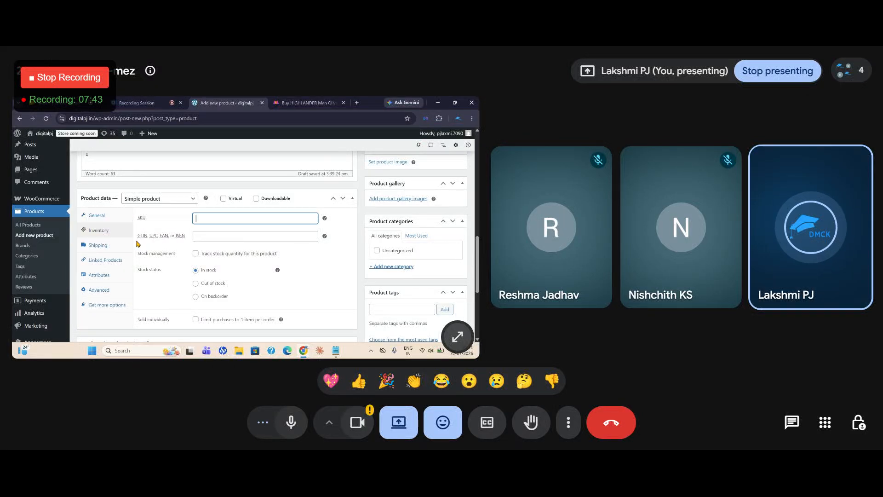
# Look through the delivery options and best offers on the shirt's Myntra page.
pyautogui.click(301, 101)
pyautogui.scroll(-1, 346, 234)
pyautogui.scroll(3, 346, 233)
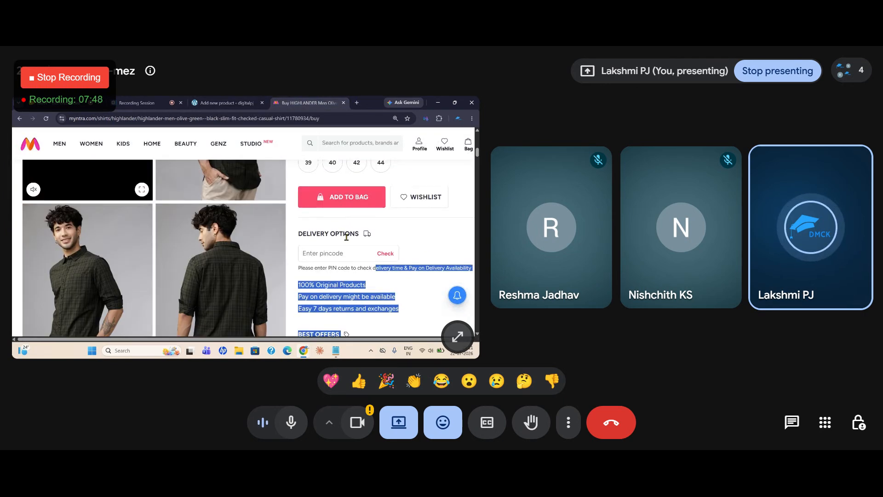
pyautogui.click(299, 243)
pyautogui.scroll(-5, 156, 129)
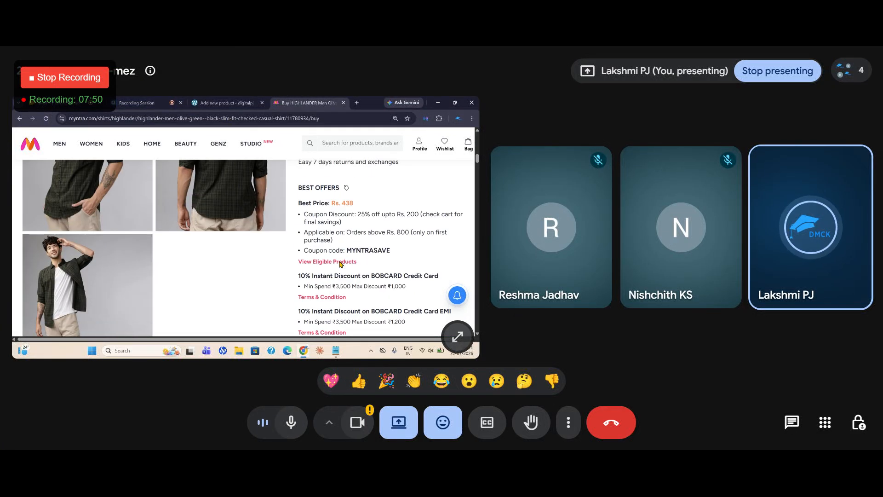
pyautogui.scroll(2, 156, 130)
pyautogui.scroll(-2, 157, 130)
# Enlarge the shared screen in the Google Meet call and return to the new product's inventory settings.
pyautogui.click(137, 102)
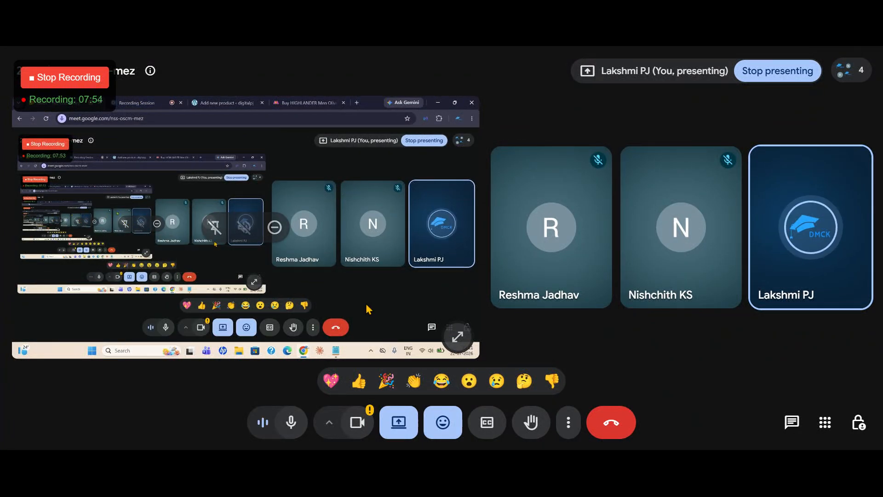
pyautogui.click(457, 337)
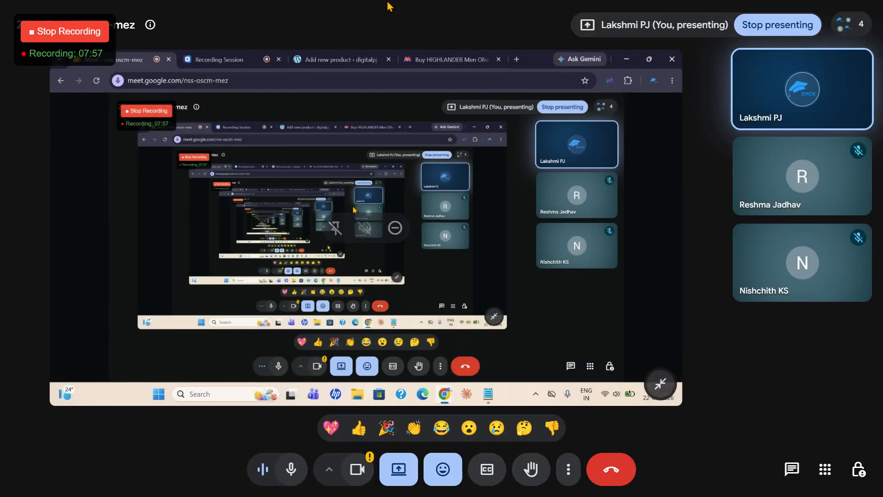
pyautogui.click(451, 59)
pyautogui.click(331, 60)
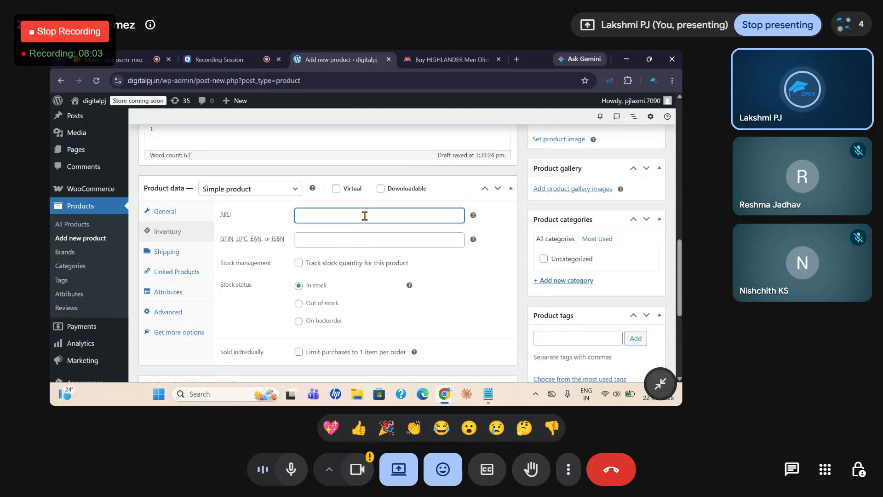
# Review the SKU and the GTIN, UPC, EAN, or ISBN fields in the inventory settings.
pyautogui.moveTo(473, 216)
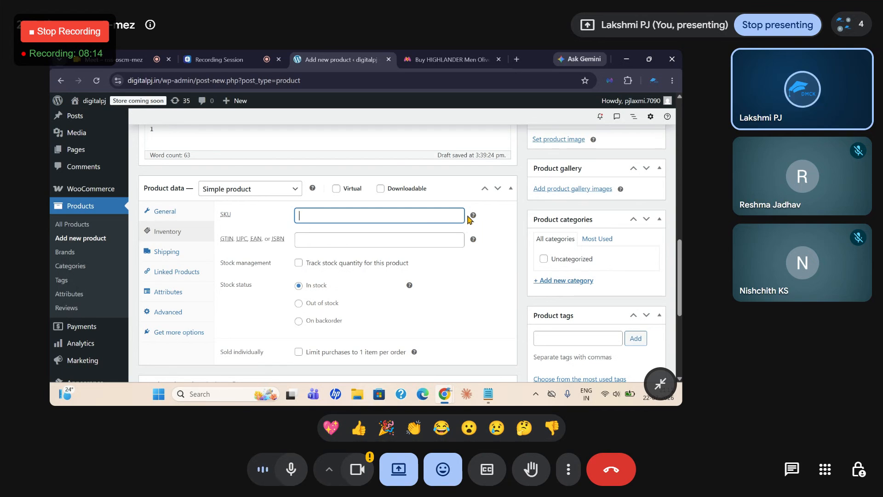
pyautogui.click(340, 241)
pyautogui.moveTo(474, 243)
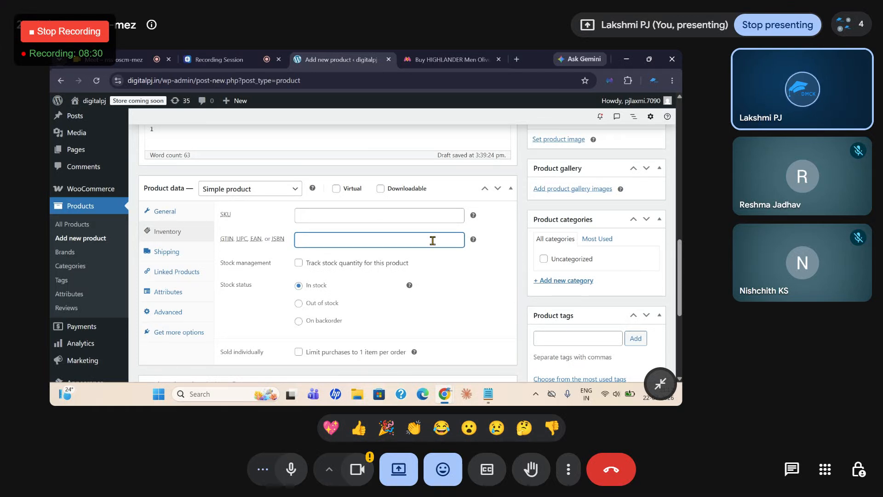
pyautogui.scroll(-2, 381, 240)
pyautogui.scroll(2, 389, 246)
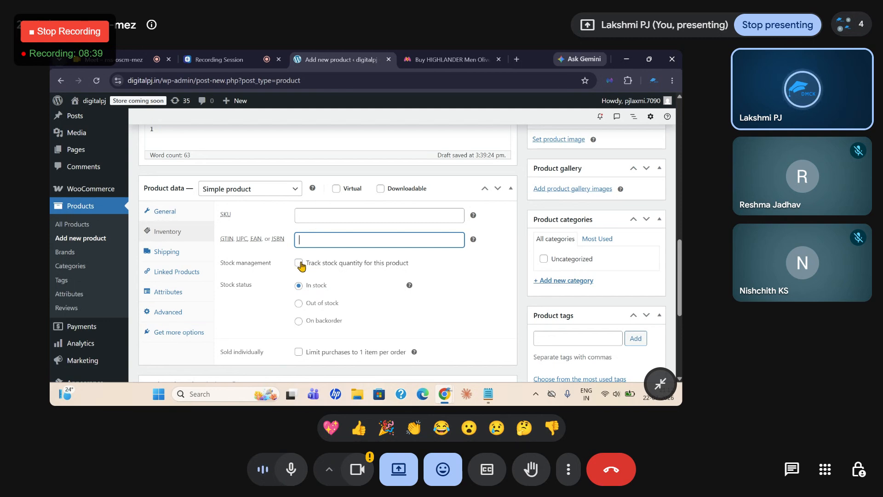
# Enable stock quantity tracking for the product and set the quantity to 100.
pyautogui.click(299, 264)
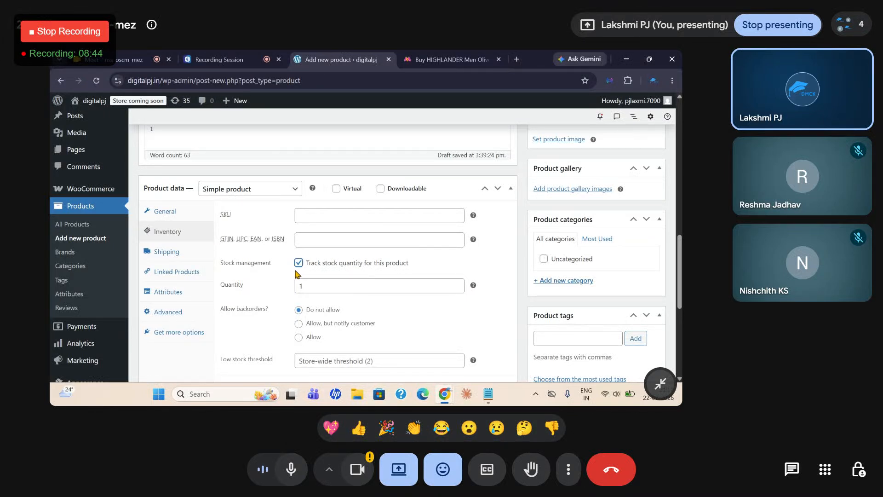
pyautogui.doubleClick(322, 285)
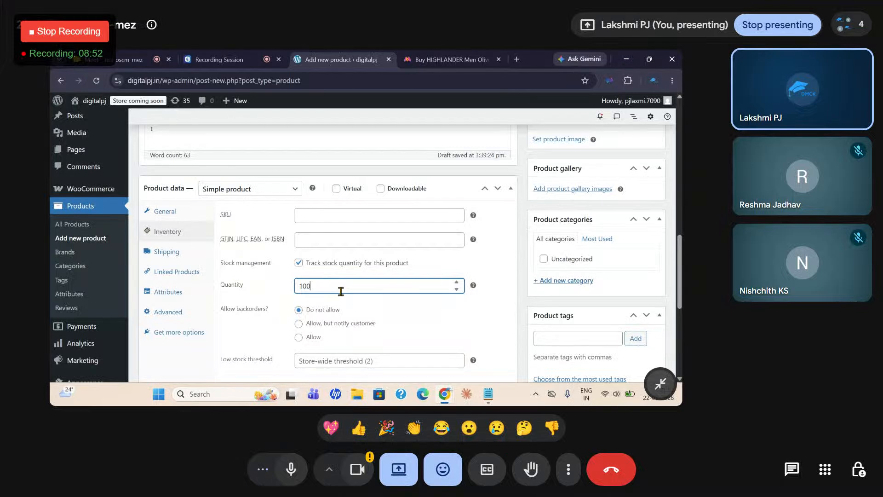
pyautogui.scroll(1, 340, 292)
pyautogui.scroll(-2, 322, 257)
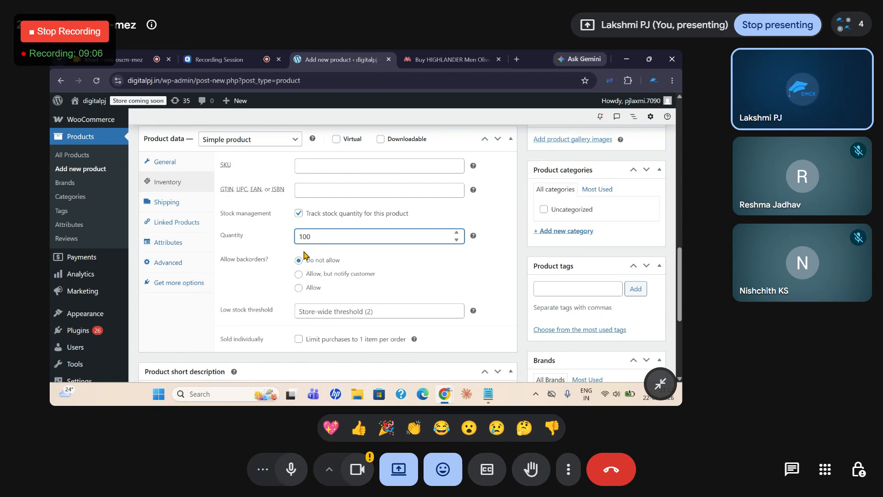
# Demonstrate the backorder choices against the stock quantity, selecting "Allow, but notify customer".
pyautogui.moveTo(316, 238); pyautogui.dragTo(296, 235)
pyautogui.click(299, 288)
pyautogui.click(298, 260)
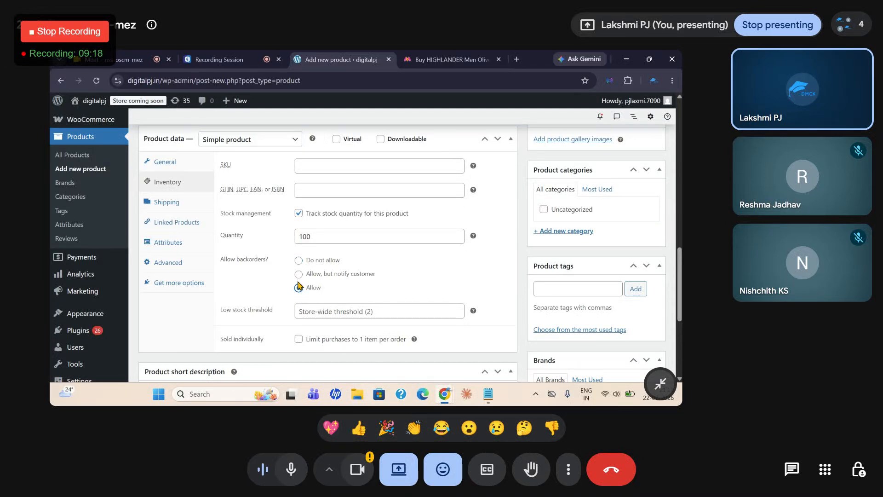
pyautogui.click(299, 274)
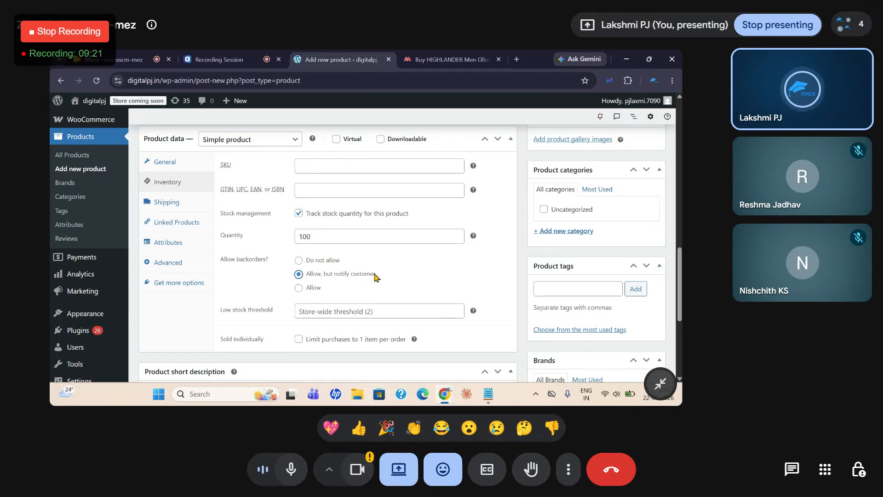
pyautogui.moveTo(320, 236); pyautogui.dragTo(299, 236)
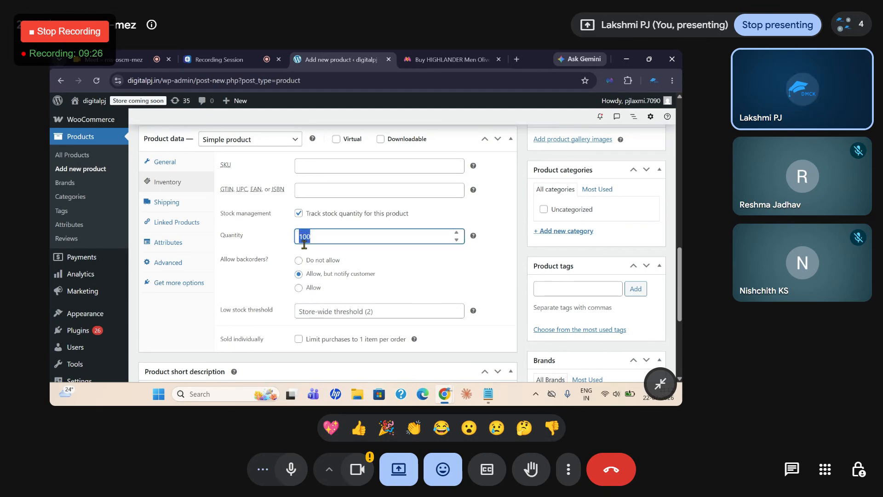
pyautogui.click(321, 237)
pyautogui.moveTo(315, 236); pyautogui.dragTo(294, 238)
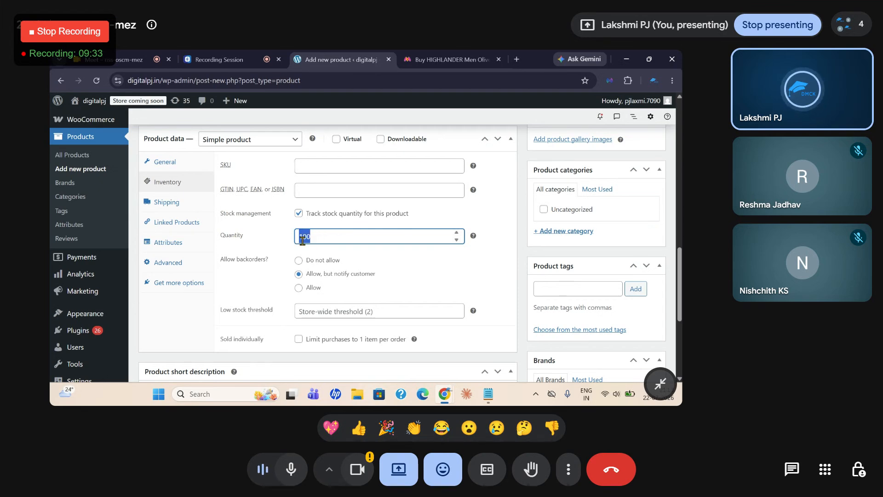
# Set the product's backorder option to Allow, without customer notification.
pyautogui.click(301, 288)
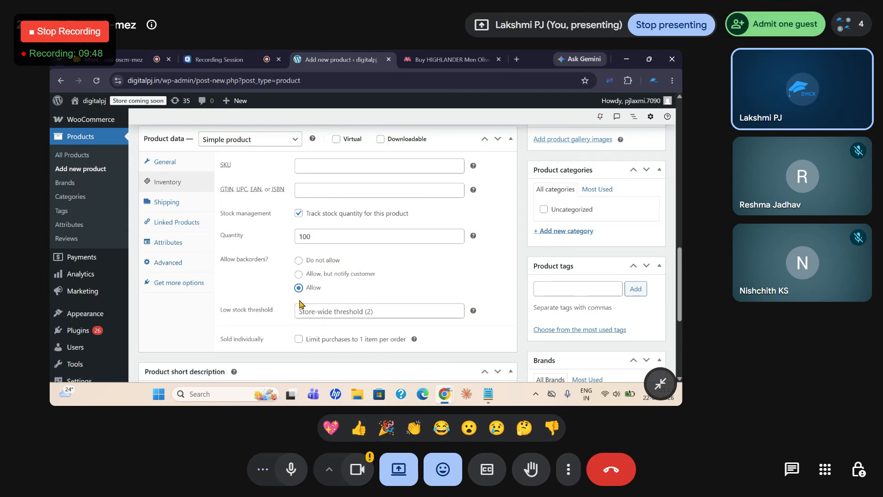
pyautogui.click(299, 274)
pyautogui.click(298, 287)
# Set the product's low stock threshold to 10 and save the product as a draft.
pyautogui.scroll(-1, 290, 295)
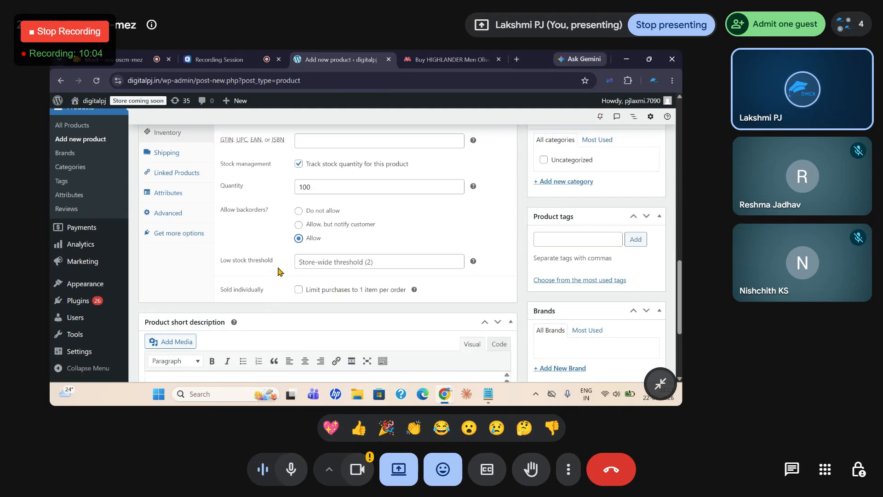
pyautogui.click(353, 264)
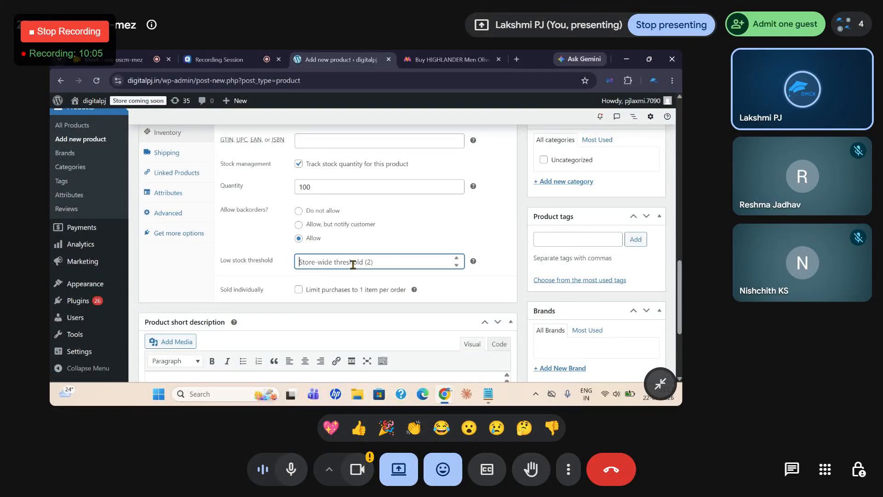
pyautogui.moveTo(473, 262)
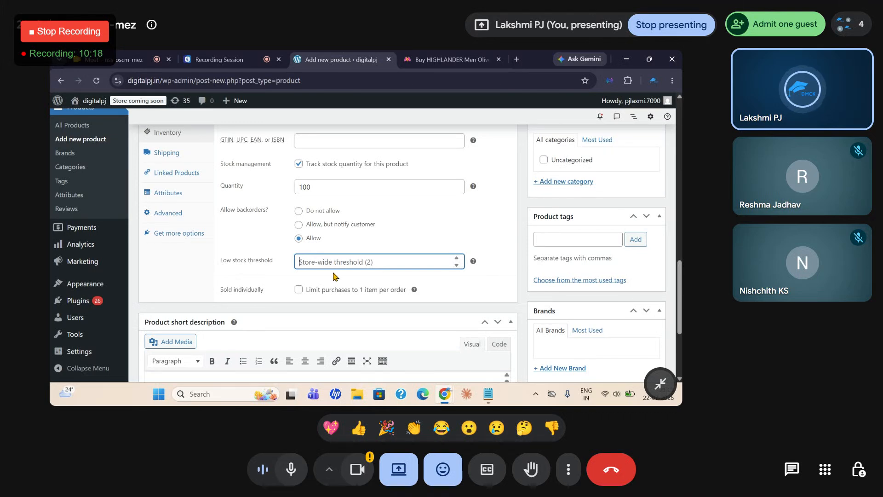
pyautogui.write('10')
pyautogui.press('Return')
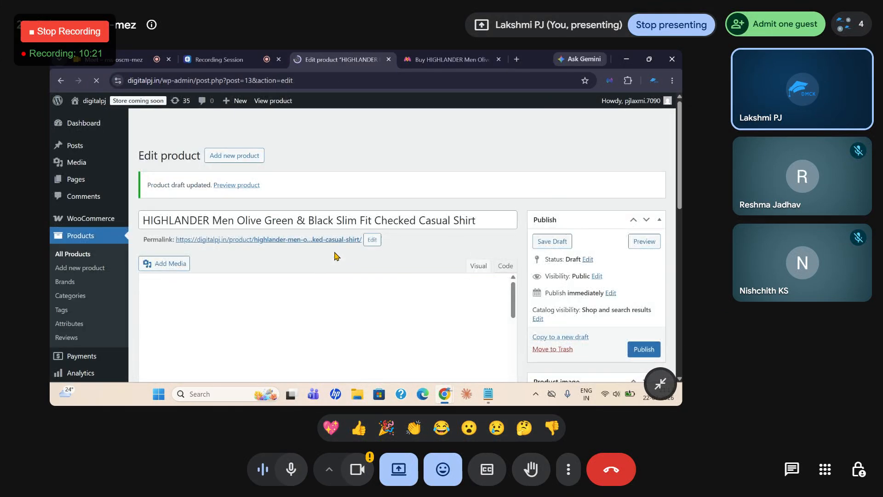
# Reopen the inventory settings of the saved shirt draft to check the stock entries.
pyautogui.scroll(-4, 336, 276)
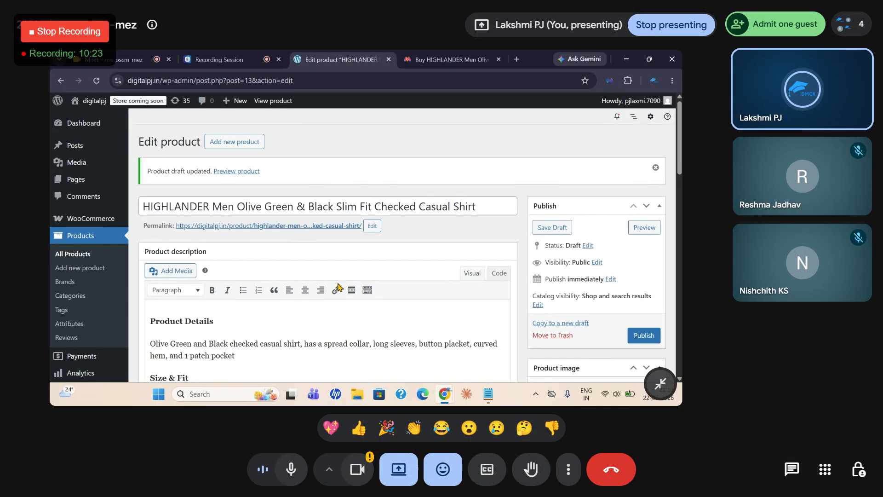
pyautogui.scroll(-10, 338, 283)
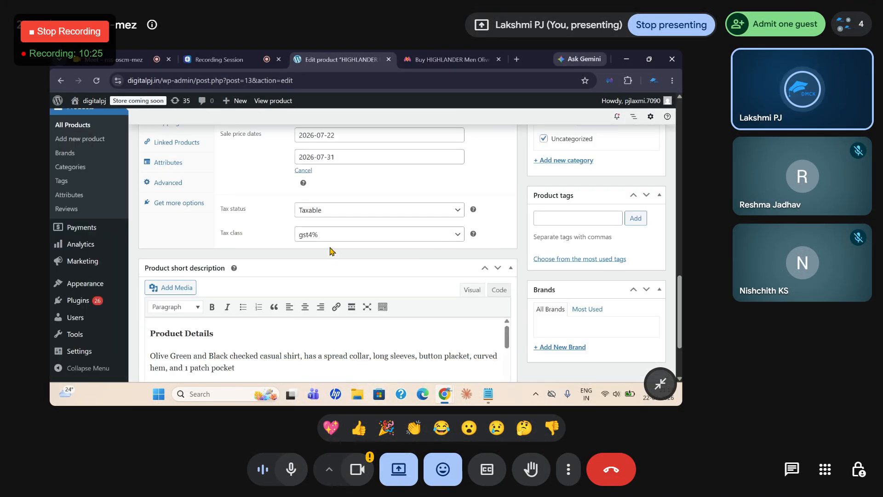
pyautogui.scroll(3, 327, 233)
pyautogui.click(175, 251)
pyautogui.scroll(-1, 403, 318)
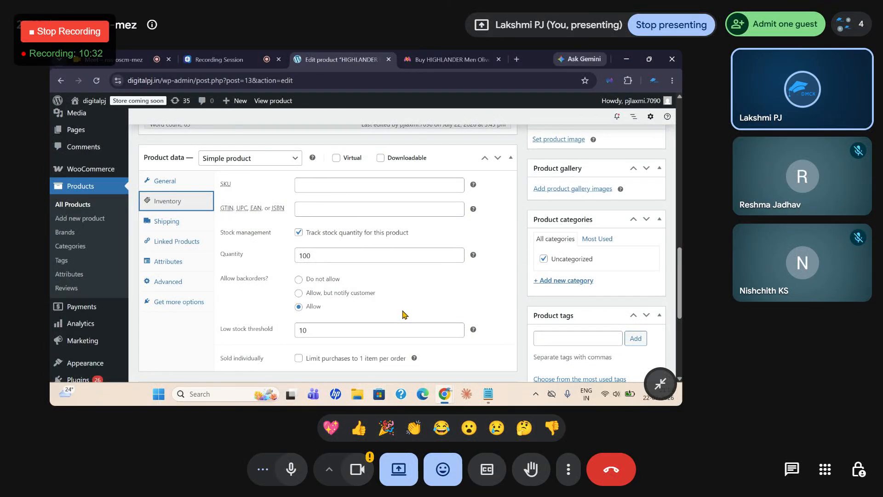
# Review the option limiting purchases to 1 item per order and open the product's shipping settings.
pyautogui.scroll(-2, 402, 315)
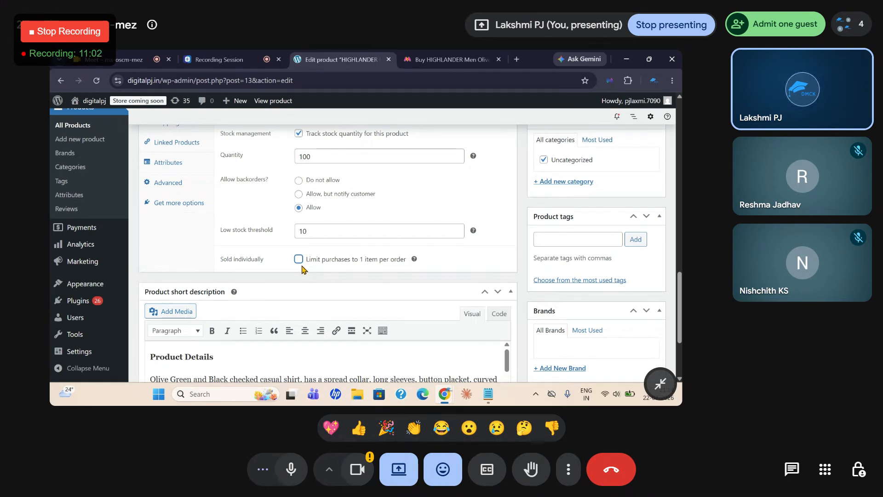
pyautogui.scroll(3, 254, 311)
pyautogui.scroll(-1, 296, 313)
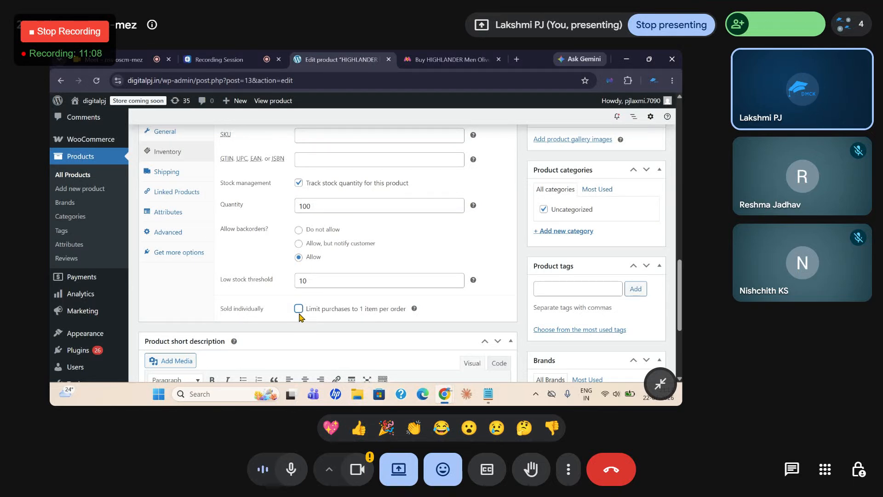
pyautogui.scroll(1, 299, 317)
pyautogui.scroll(-1, 301, 322)
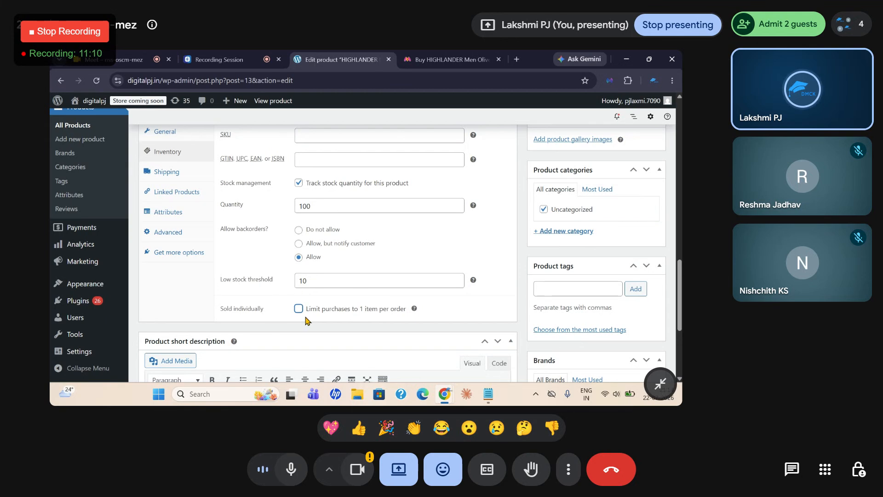
pyautogui.scroll(2, 307, 320)
pyautogui.click(165, 274)
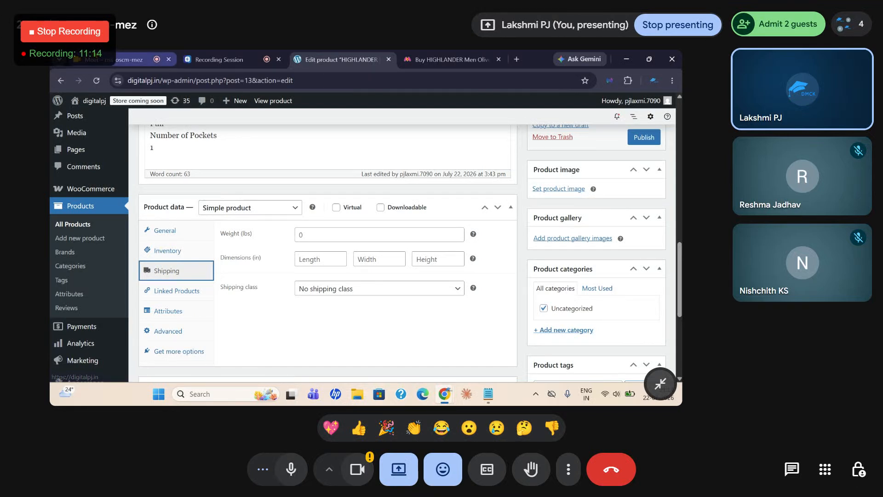
# Admit the waiting guests to the Google Meet call and return to the product's shipping settings in WooCommerce.
pyautogui.click(158, 61)
pyautogui.click(767, 23)
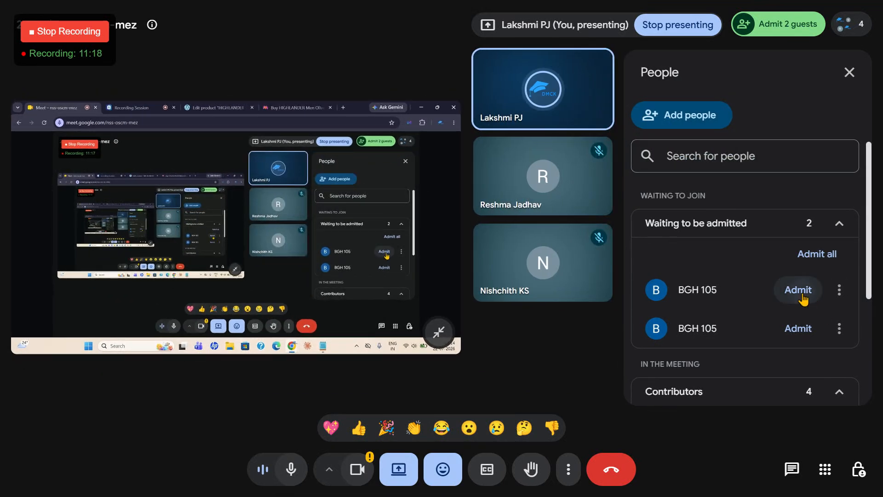
pyautogui.click(799, 290)
pyautogui.click(798, 289)
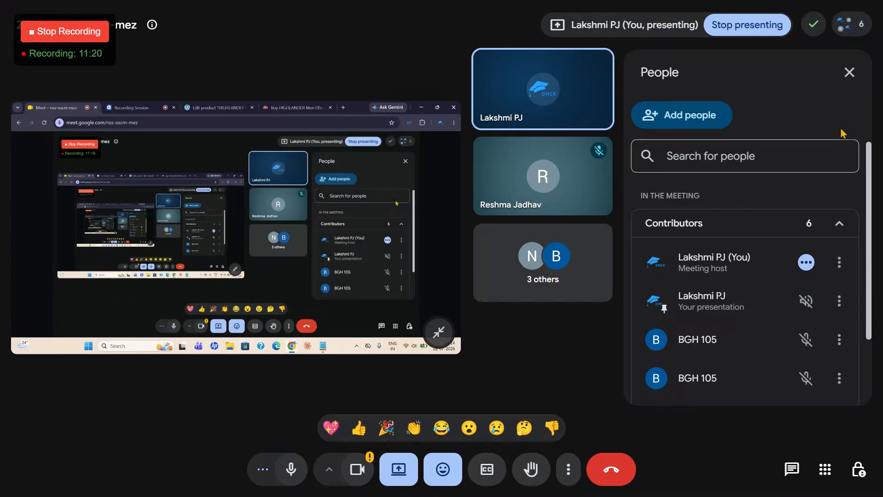
pyautogui.click(849, 73)
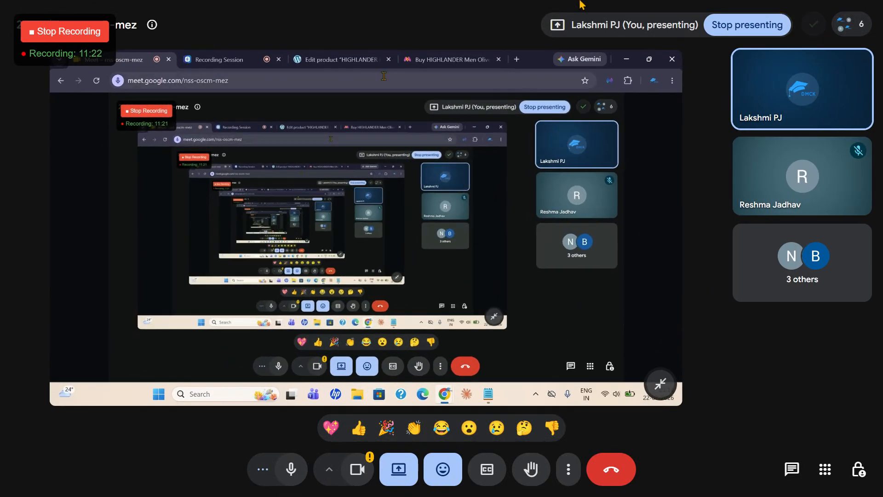
pyautogui.click(341, 60)
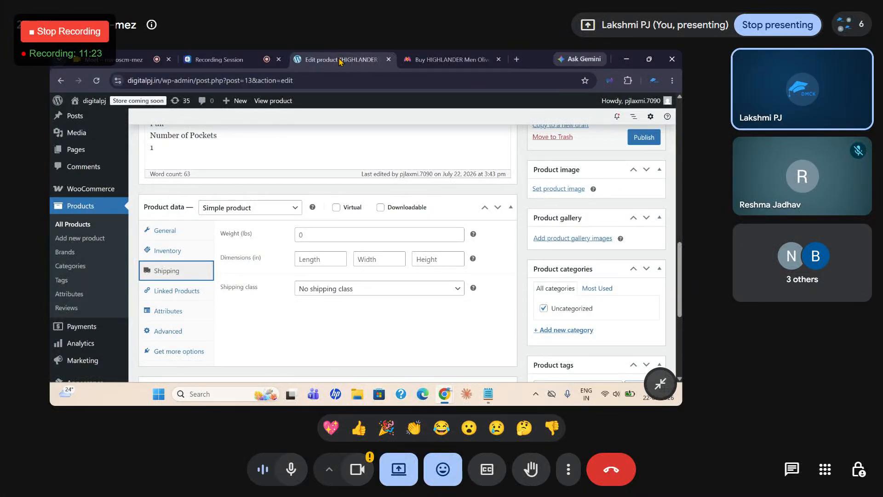
# Review the weight field and the length, width and height fields in the product's shipping settings.
pyautogui.click(321, 233)
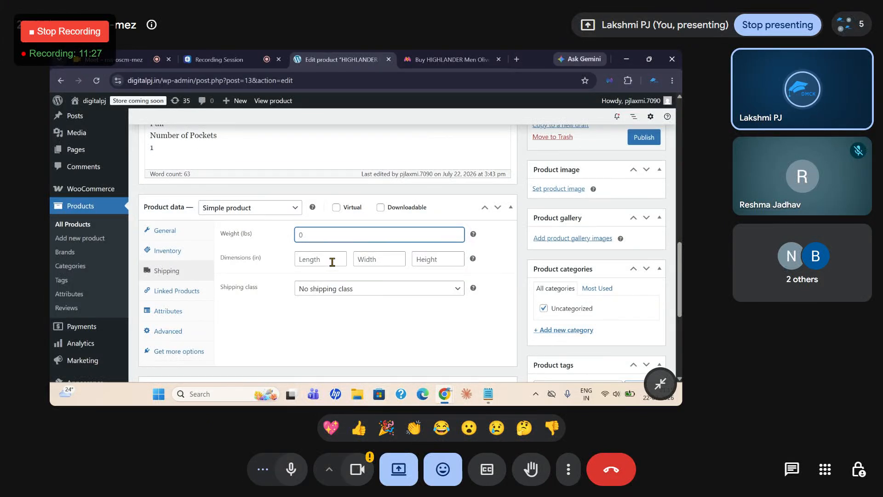
pyautogui.click(430, 259)
pyautogui.click(321, 258)
pyautogui.click(321, 232)
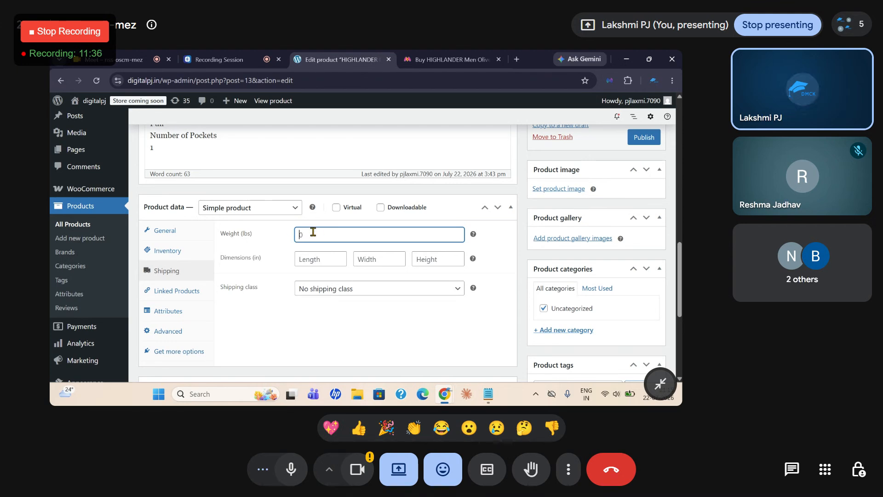
pyautogui.click(316, 260)
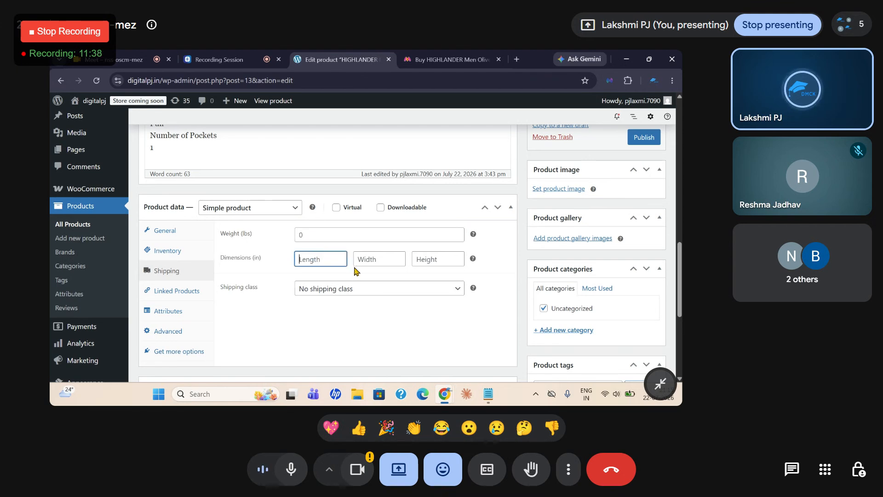
pyautogui.click(376, 259)
pyautogui.click(432, 259)
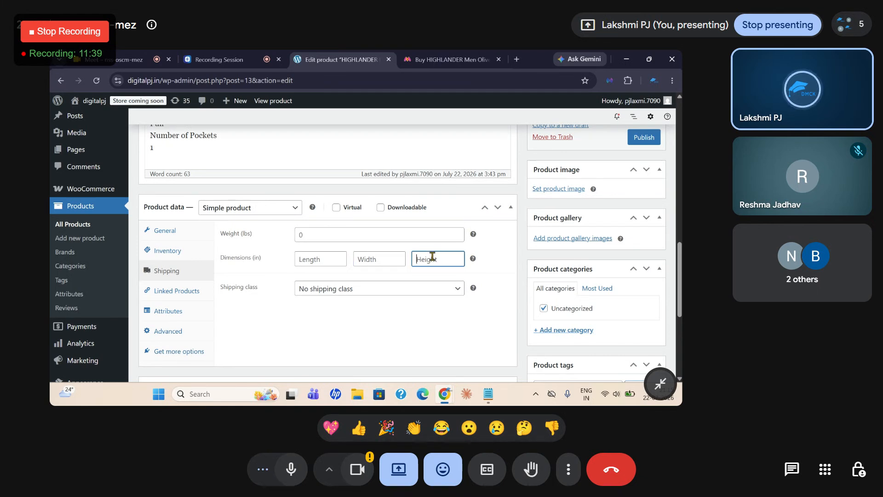
pyautogui.click(305, 260)
pyautogui.click(370, 259)
pyautogui.click(433, 260)
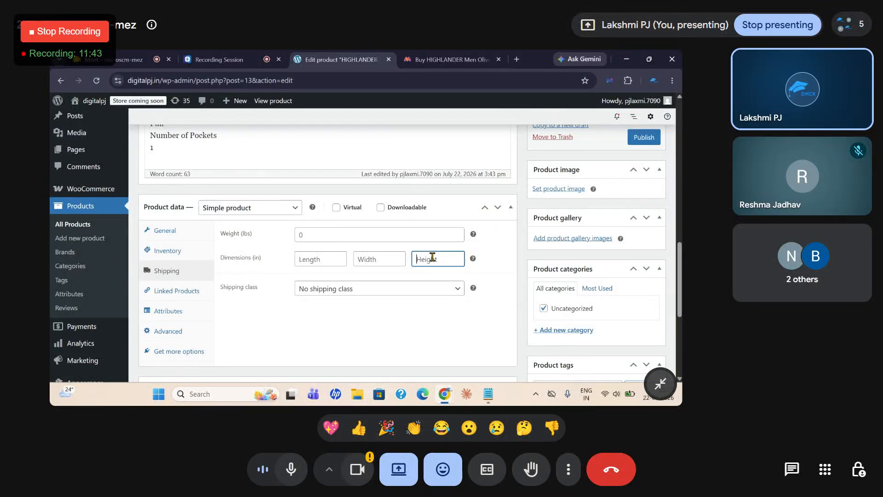
# Compare the Hoodies and Washing Machine shipping classes and assign Hoodies to the product.
pyautogui.click(414, 293)
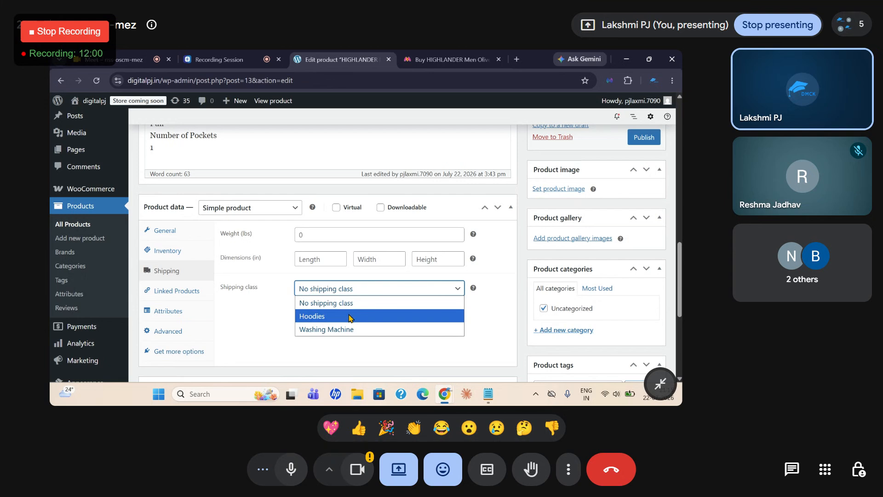
pyautogui.click(349, 316)
pyautogui.click(367, 298)
pyautogui.click(342, 329)
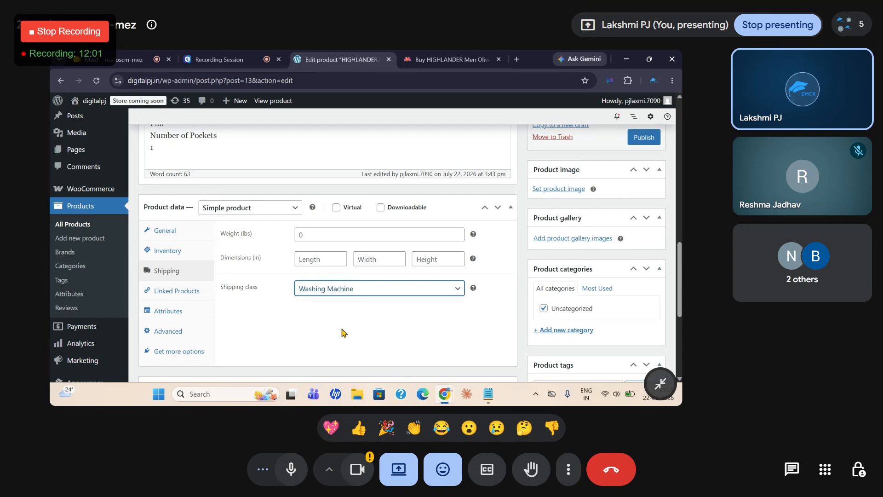
pyautogui.click(359, 297)
pyautogui.click(340, 317)
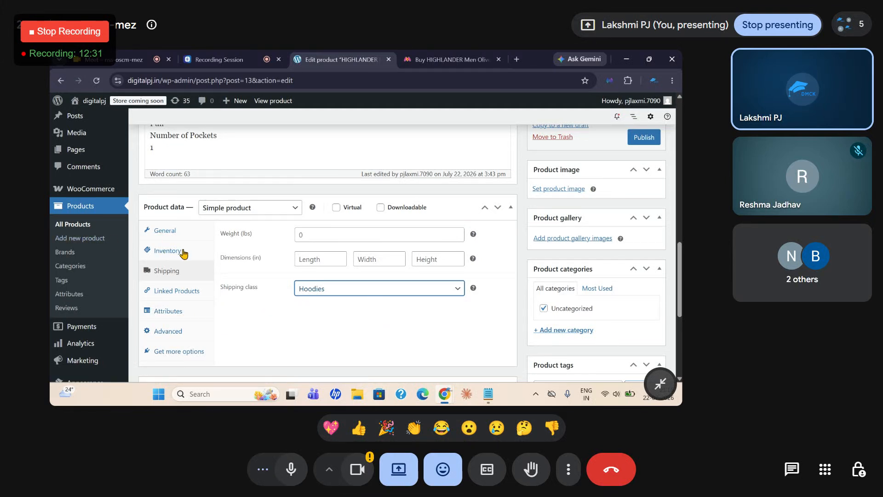
# Look at the shirt's photos on its Myntra page and return to the product image section of the WooCommerce draft.
pyautogui.scroll(10, 363, 312)
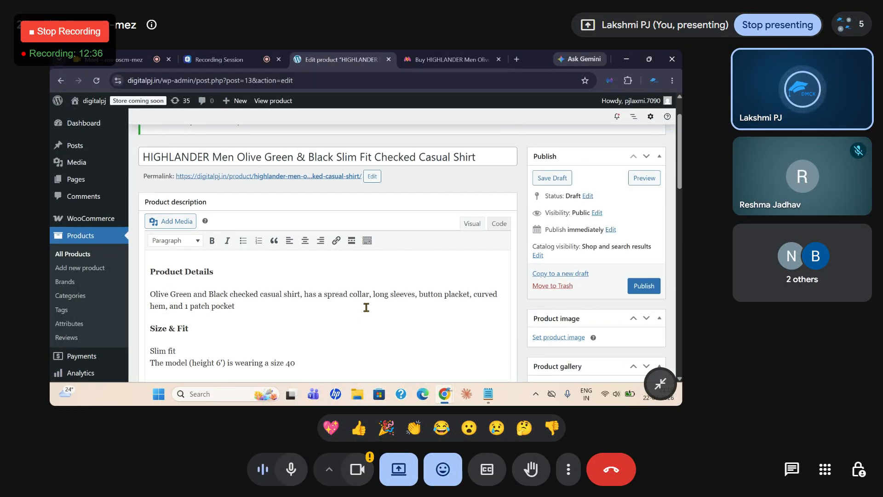
pyautogui.click(451, 59)
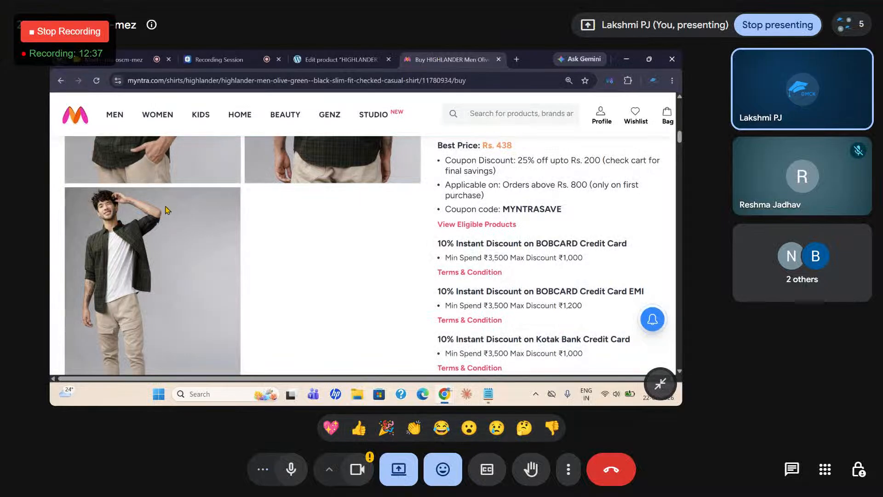
pyautogui.scroll(10, 166, 209)
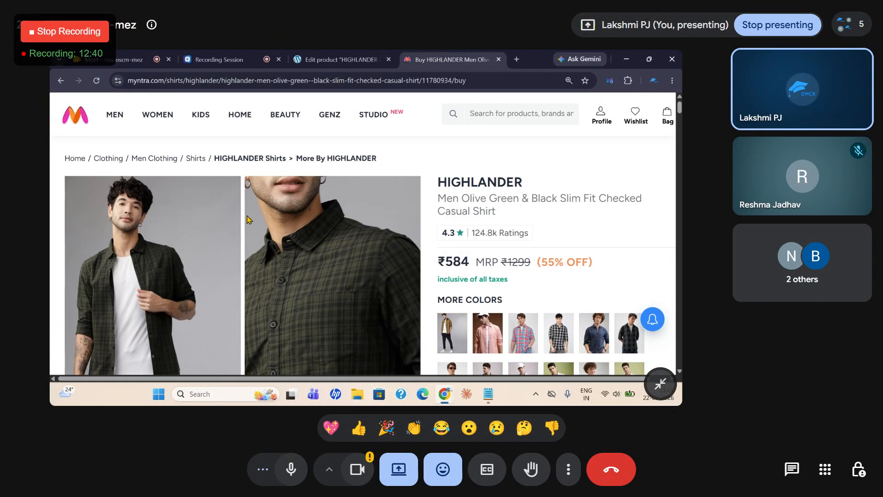
pyautogui.click(133, 60)
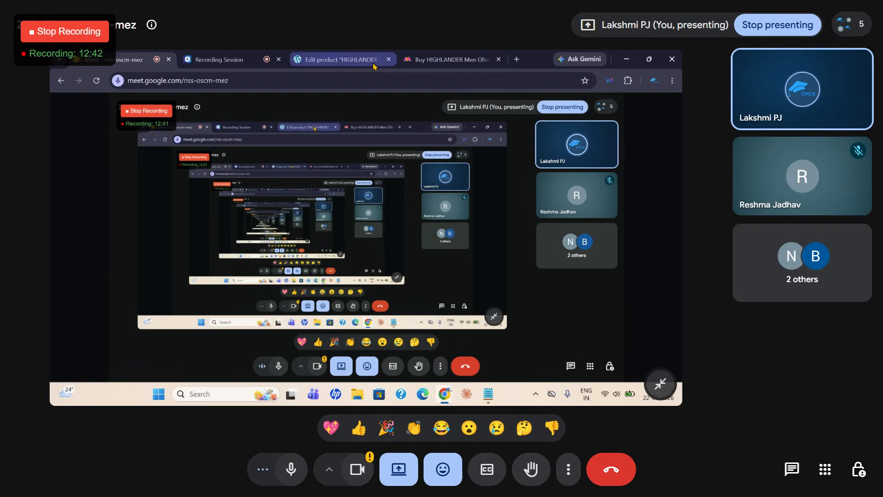
pyautogui.click(448, 59)
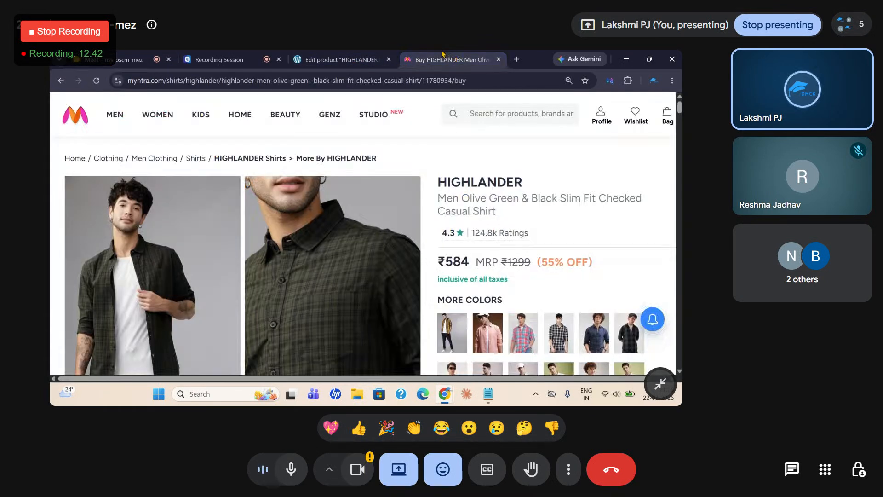
pyautogui.click(341, 58)
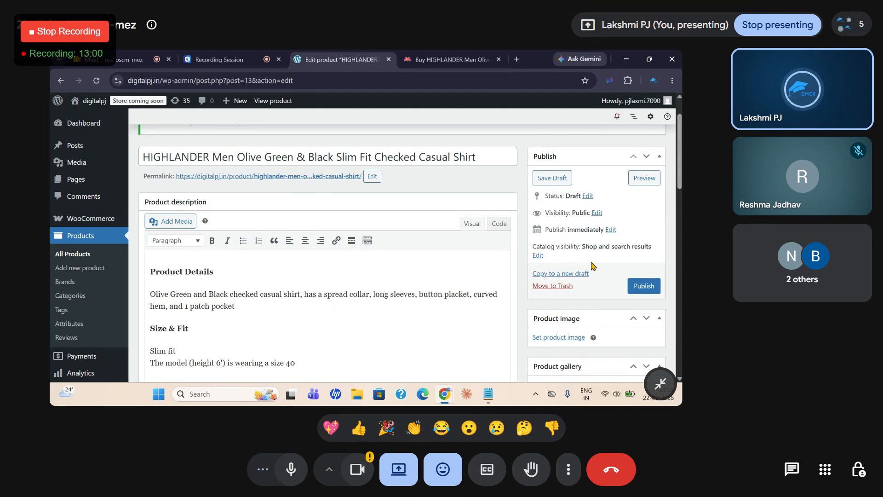
pyautogui.scroll(-1, 592, 236)
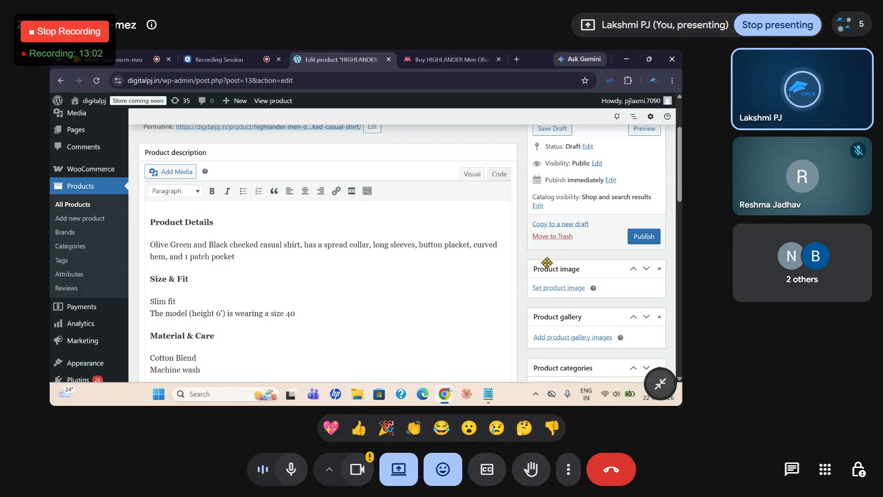
# Start uploading a new product image for the shirt and browse to the computer's Pictures folder.
pyautogui.scroll(-1, 550, 264)
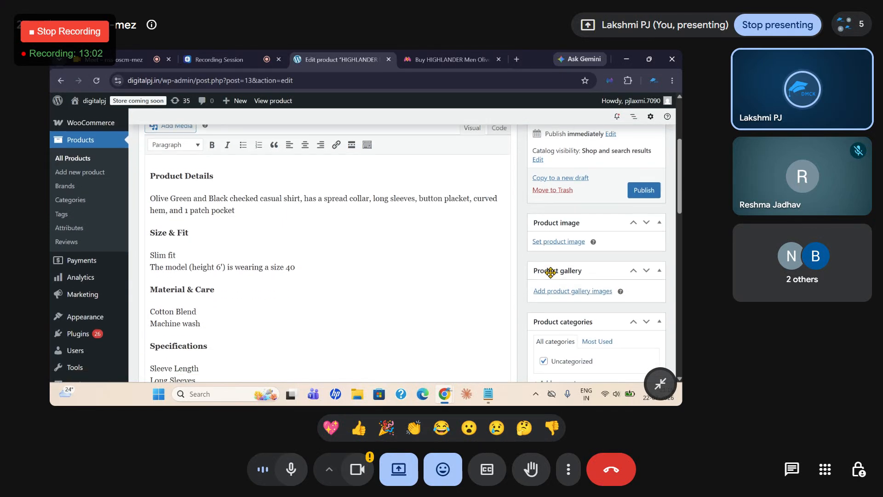
pyautogui.click(556, 240)
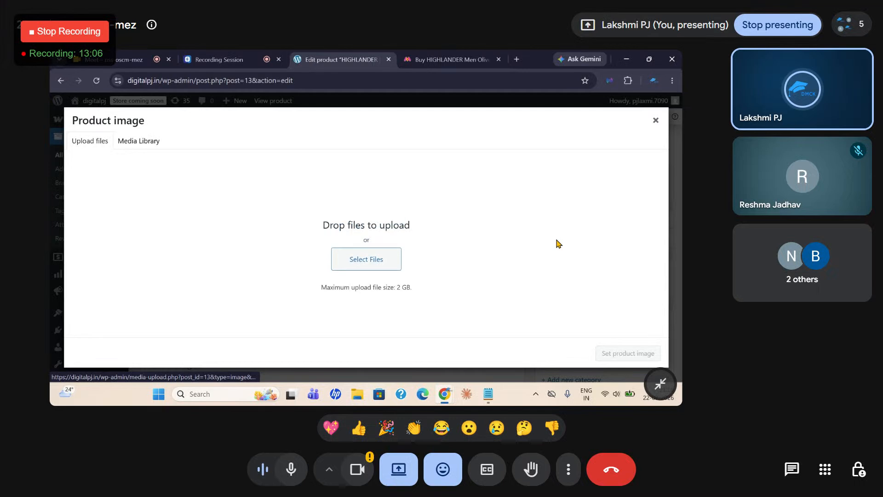
pyautogui.click(100, 146)
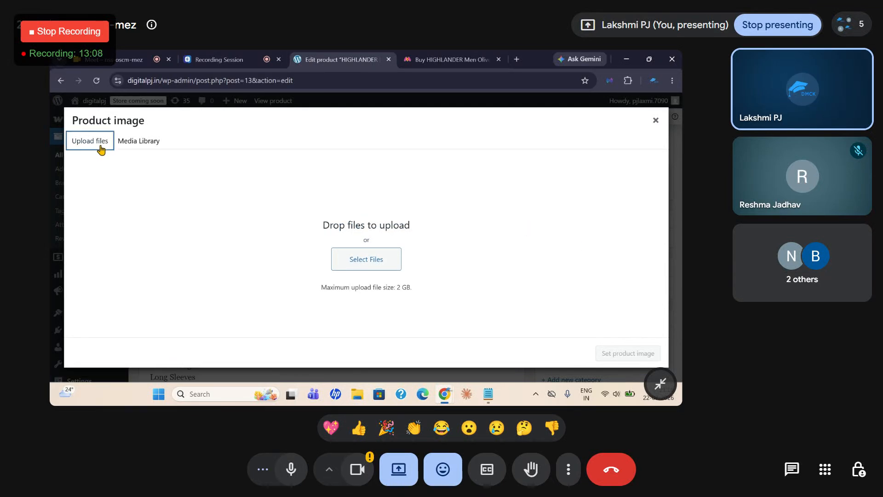
pyautogui.click(357, 261)
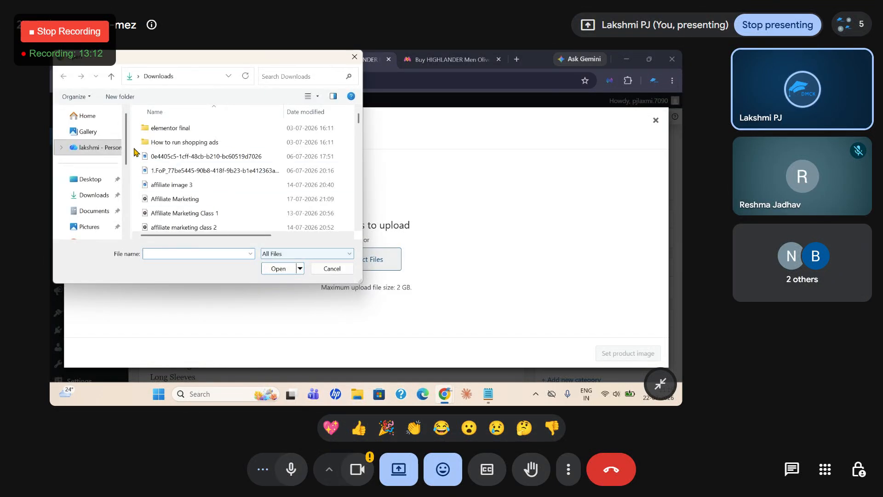
pyautogui.scroll(-2, 96, 198)
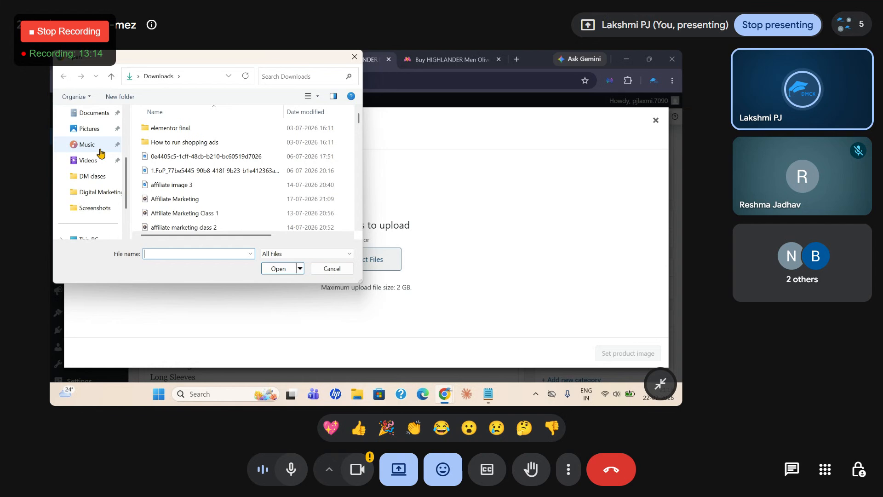
pyautogui.scroll(-1, 95, 192)
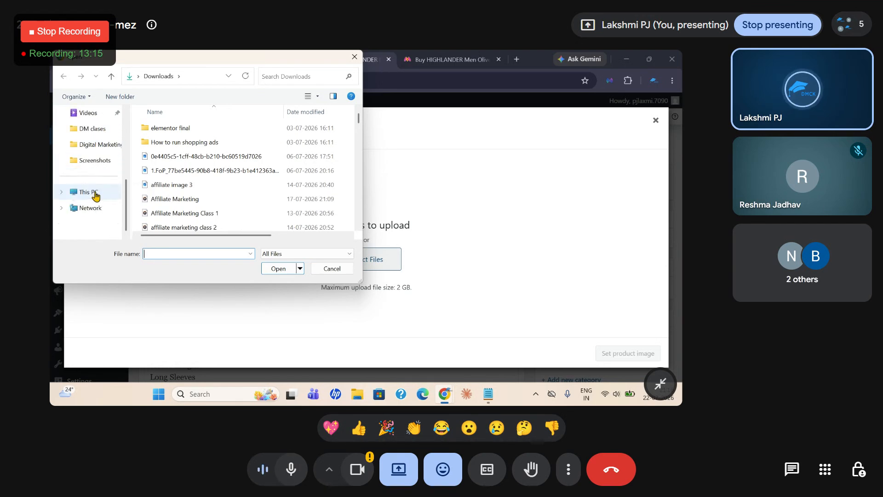
pyautogui.scroll(3, 93, 210)
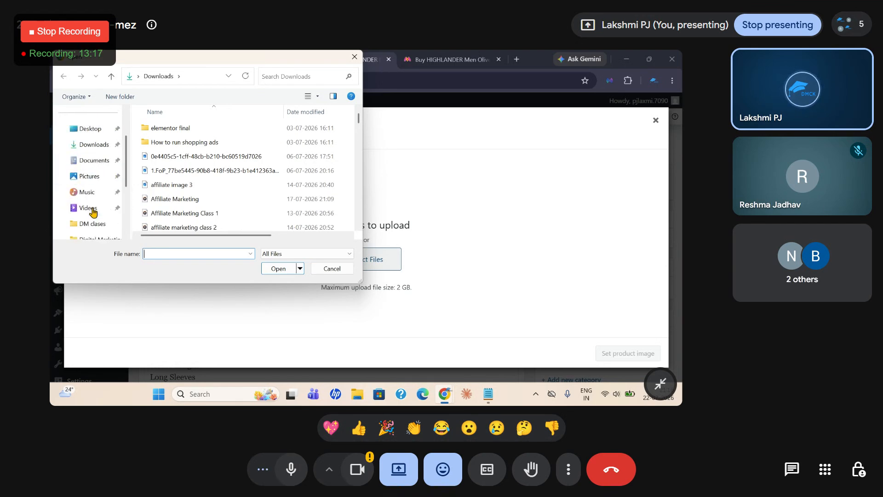
pyautogui.click(92, 179)
pyautogui.scroll(-1, 303, 173)
pyautogui.scroll(1, 301, 178)
pyautogui.scroll(2, 97, 170)
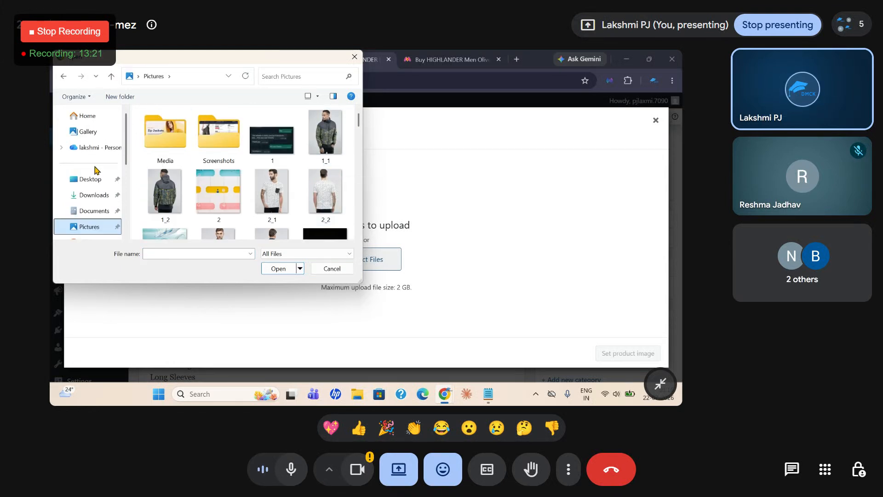
pyautogui.scroll(-2, 90, 177)
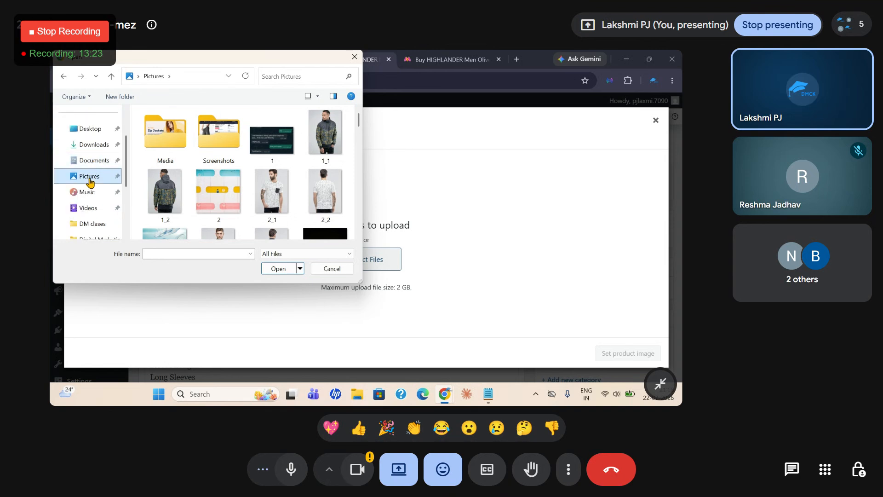
# Upload the jacket photo 1_1 and set it as the product image.
pyautogui.click(318, 143)
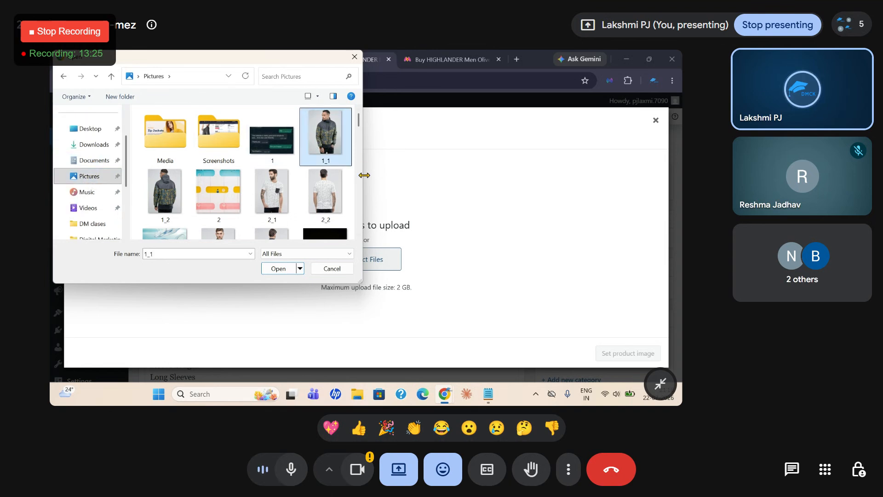
pyautogui.click(280, 268)
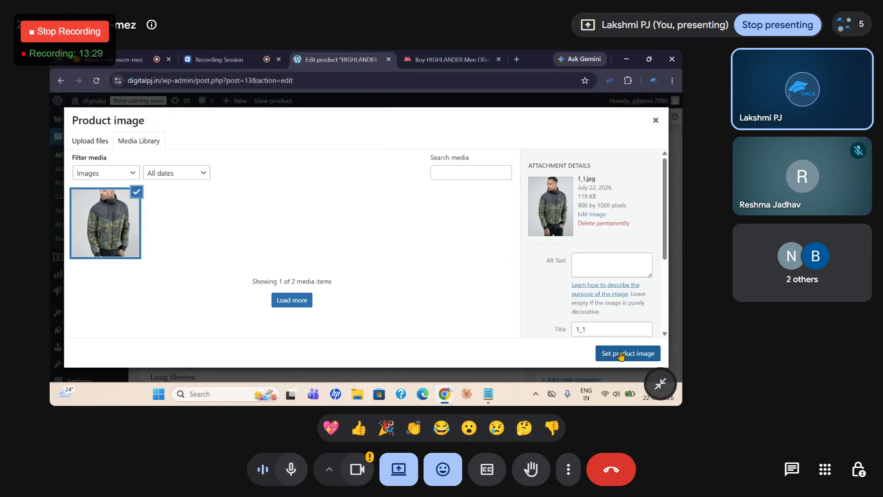
pyautogui.click(618, 352)
pyautogui.scroll(-1, 631, 312)
pyautogui.scroll(2, 605, 304)
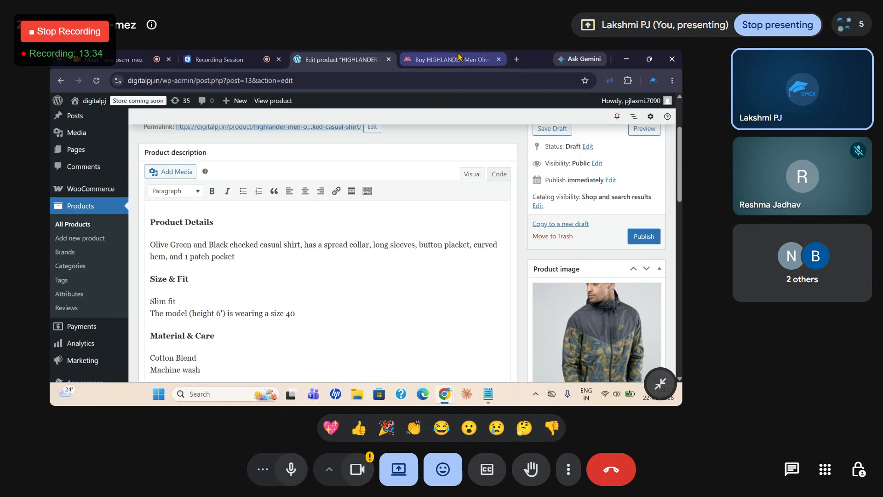
# Switch to the shirt's Myntra page and look through its additional product photos.
pyautogui.click(449, 59)
pyautogui.scroll(-2, 166, 248)
pyautogui.scroll(-6, 166, 248)
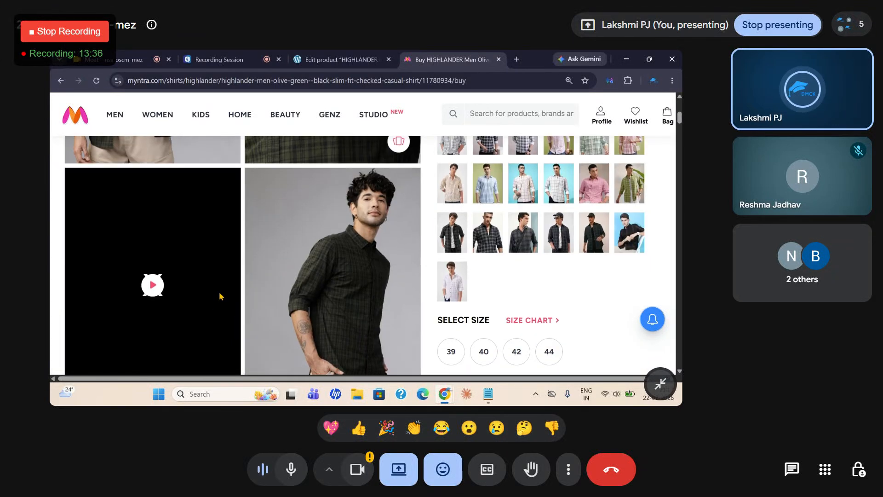
pyautogui.scroll(-5, 168, 340)
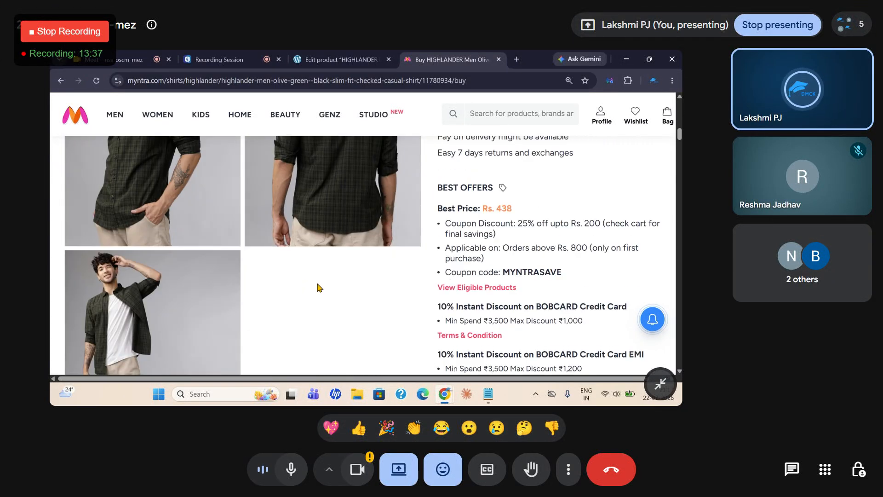
pyautogui.scroll(3, 150, 354)
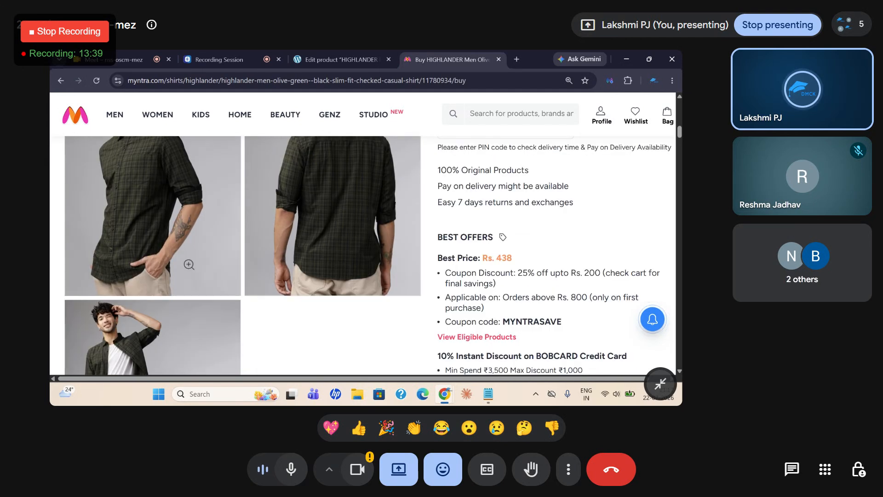
pyautogui.scroll(4, 328, 224)
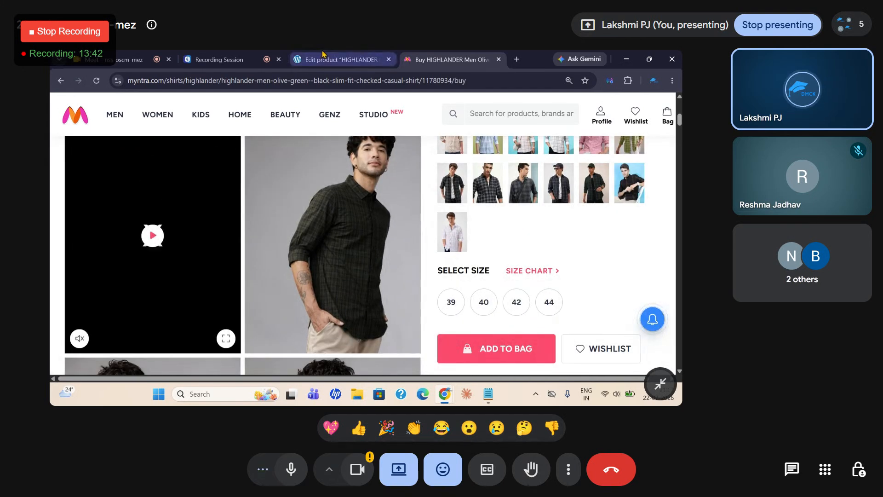
# Compare the WooCommerce draft's product image and gallery sections with the photos on the Myntra page.
pyautogui.click(340, 60)
pyautogui.scroll(-1, 625, 276)
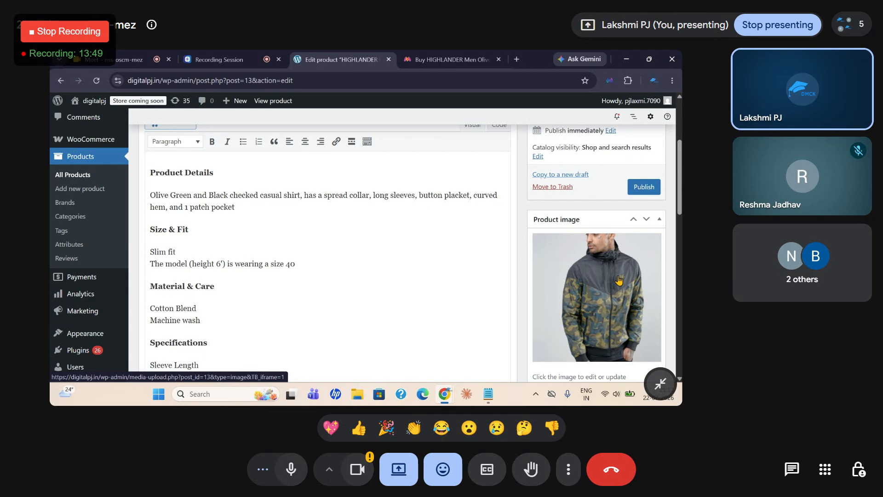
pyautogui.scroll(-5, 607, 280)
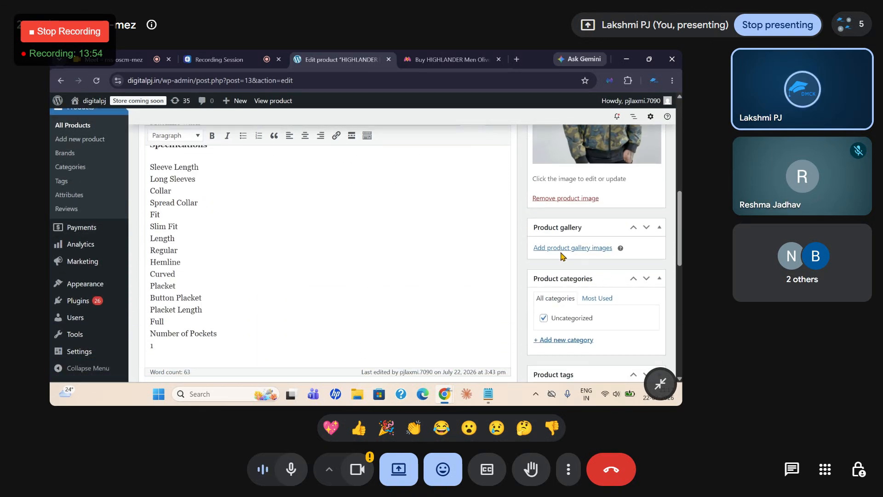
pyautogui.scroll(2, 564, 257)
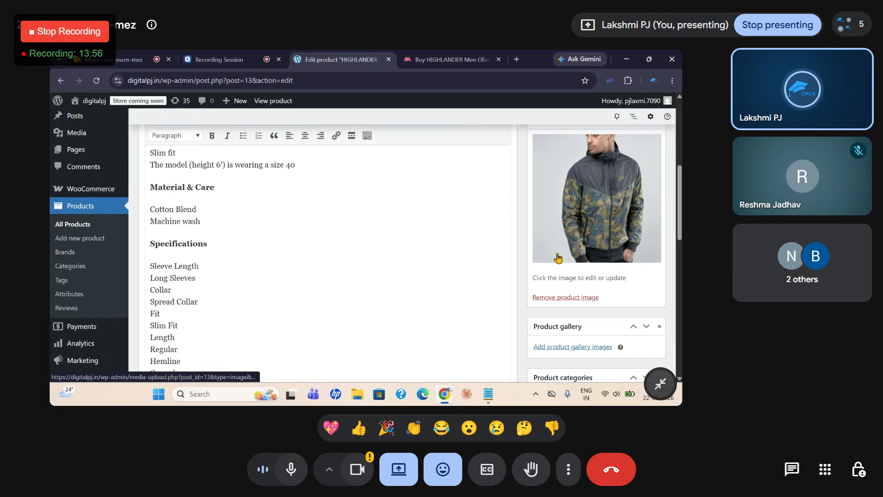
pyautogui.click(133, 59)
pyautogui.click(450, 59)
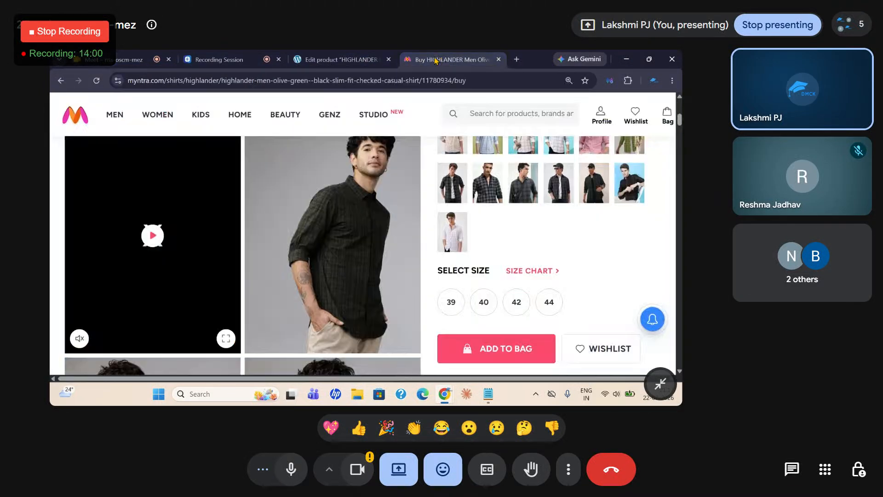
pyautogui.click(341, 60)
# Upload the back-view jacket photo 1_2 from Pictures and add it to the product gallery.
pyautogui.scroll(-1, 611, 246)
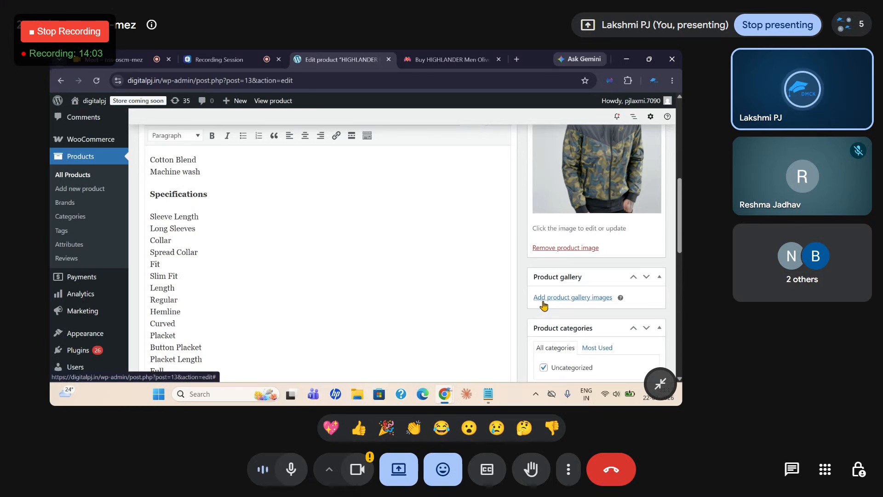
pyautogui.click(579, 298)
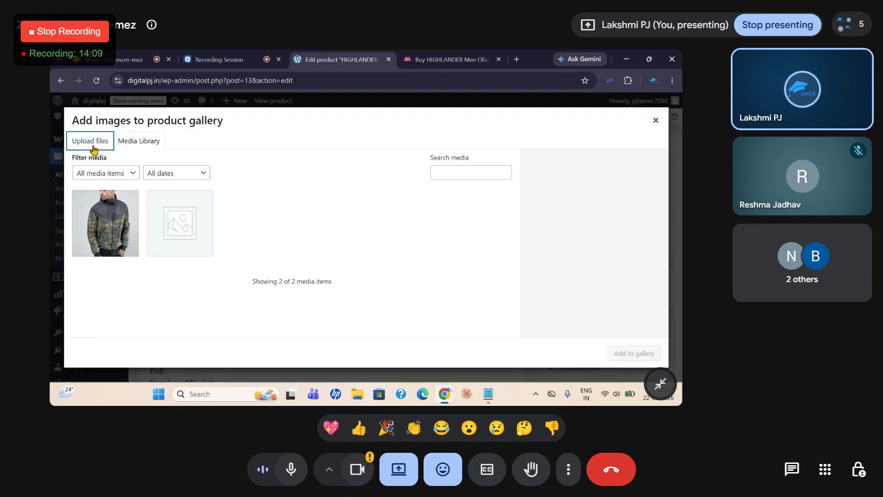
pyautogui.click(89, 142)
pyautogui.click(369, 259)
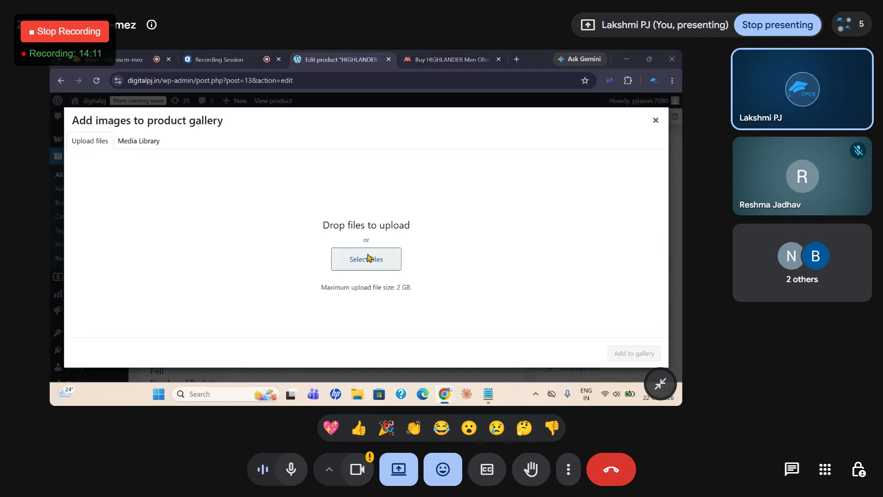
pyautogui.click(165, 193)
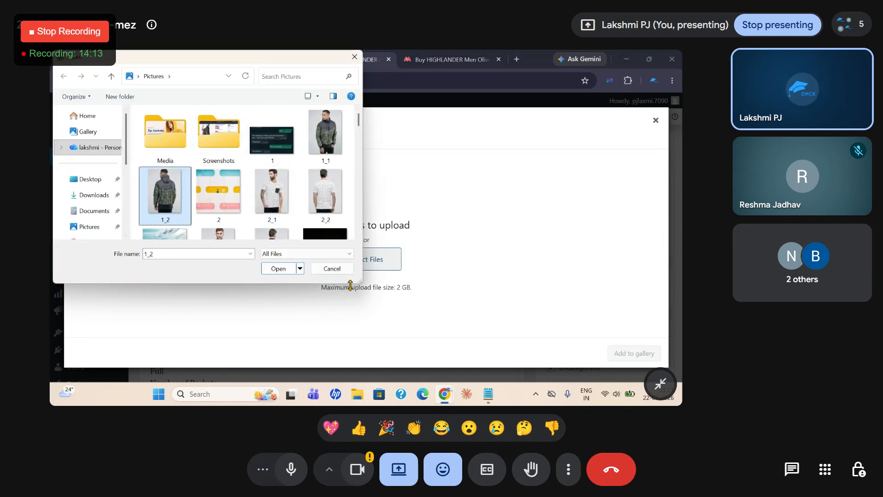
pyautogui.click(280, 269)
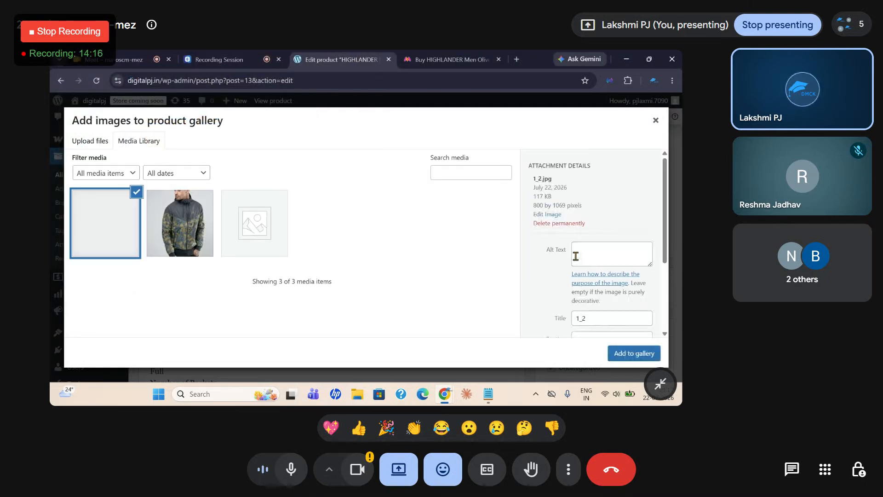
pyautogui.click(632, 353)
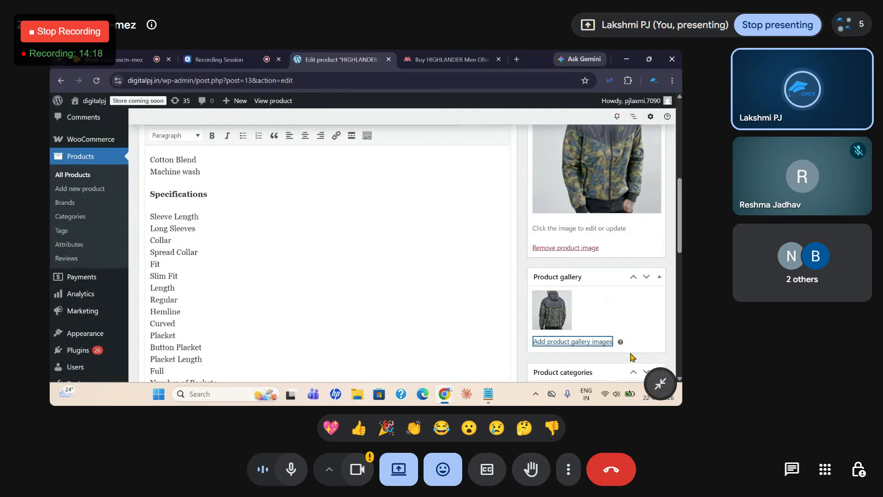
# Examine how Myntra organises its men's and kids' categories, and return to the product categories in the WooCommerce draft.
pyautogui.scroll(-3, 611, 304)
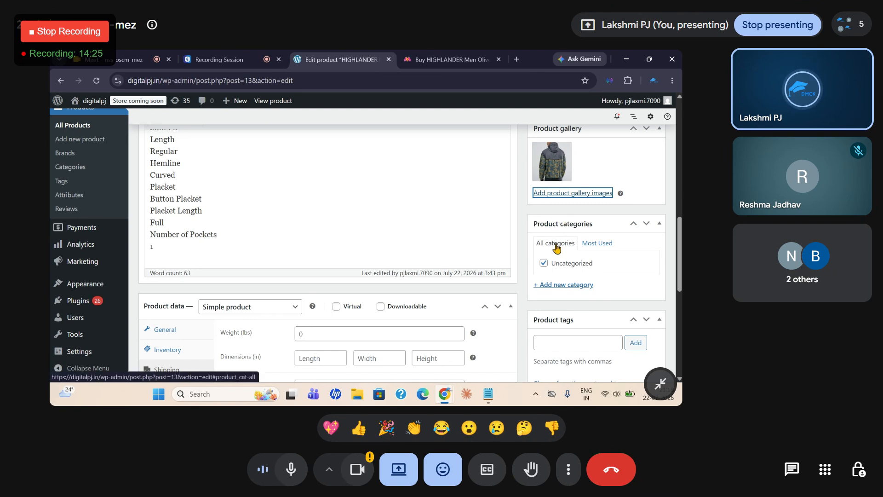
pyautogui.click(449, 60)
pyautogui.scroll(3, 363, 253)
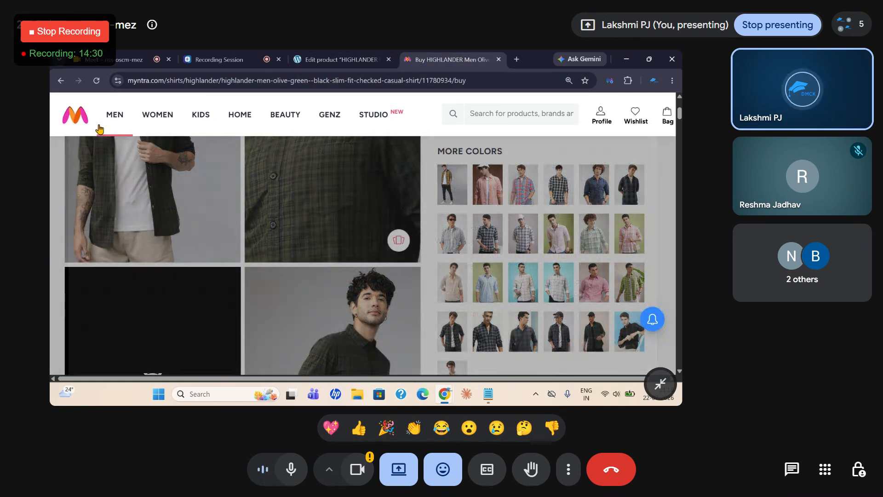
pyautogui.moveTo(106, 124)
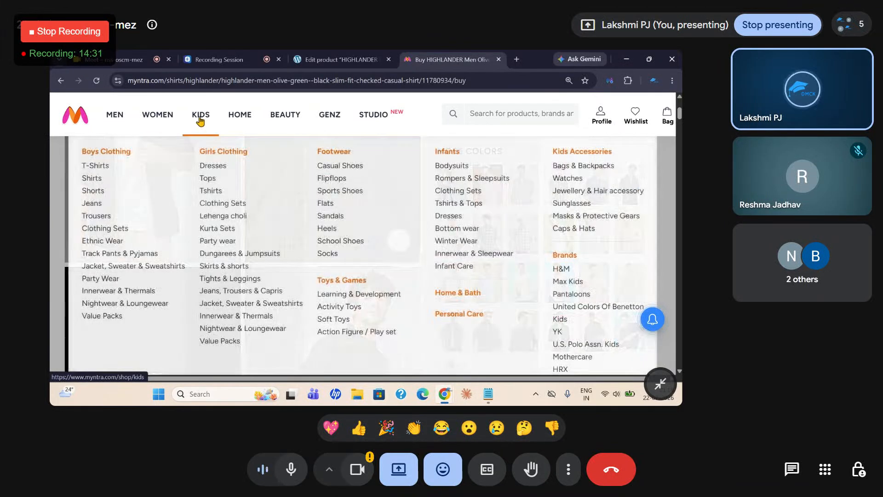
pyautogui.moveTo(234, 118)
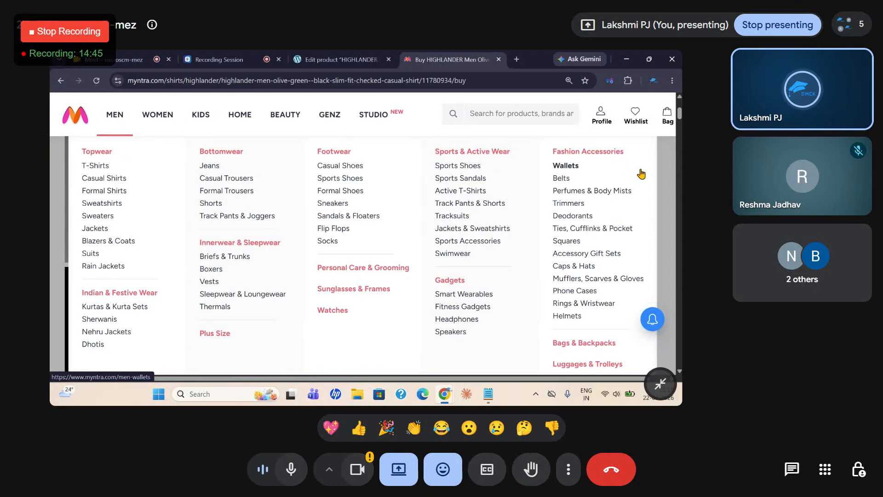
pyautogui.click(330, 63)
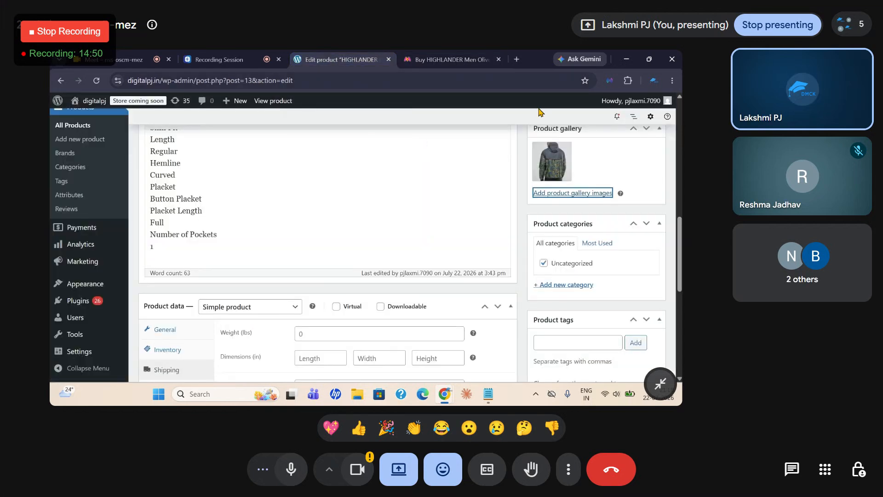
# Unassign the Uncategorized category from the product and add a new product category named Jockets.
pyautogui.scroll(4, 566, 211)
pyautogui.scroll(-3, 483, 312)
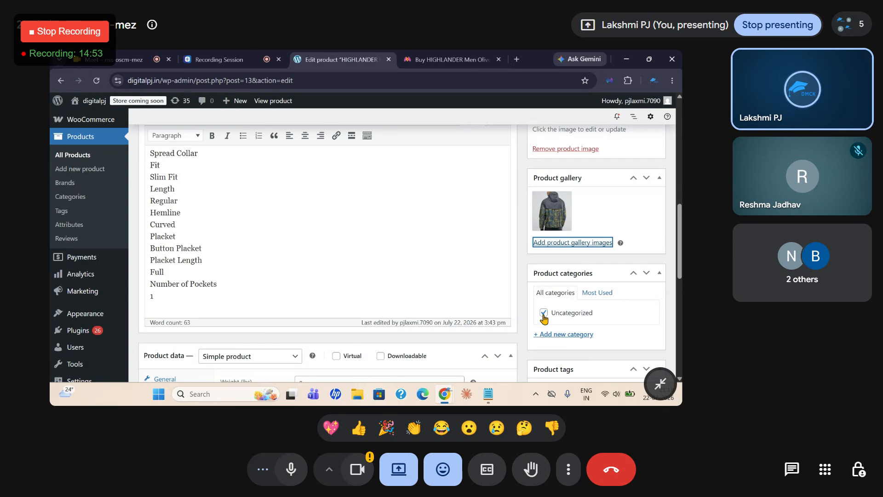
pyautogui.scroll(-2, 546, 316)
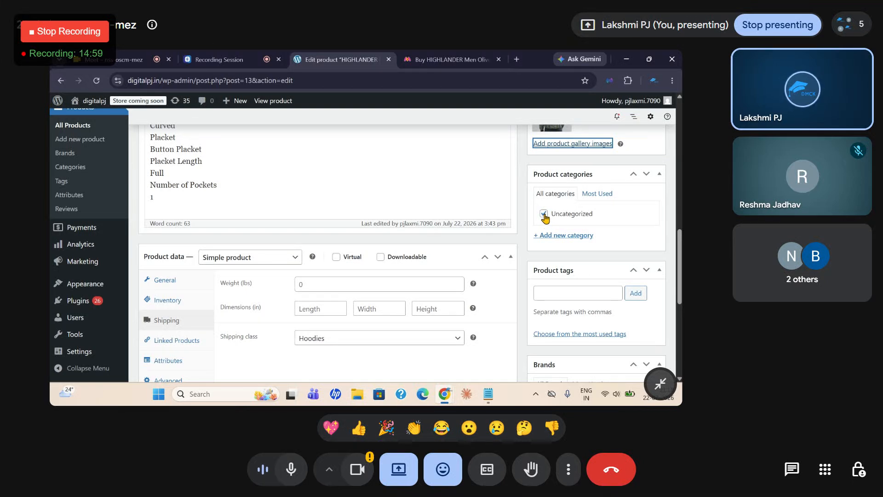
pyautogui.click(543, 215)
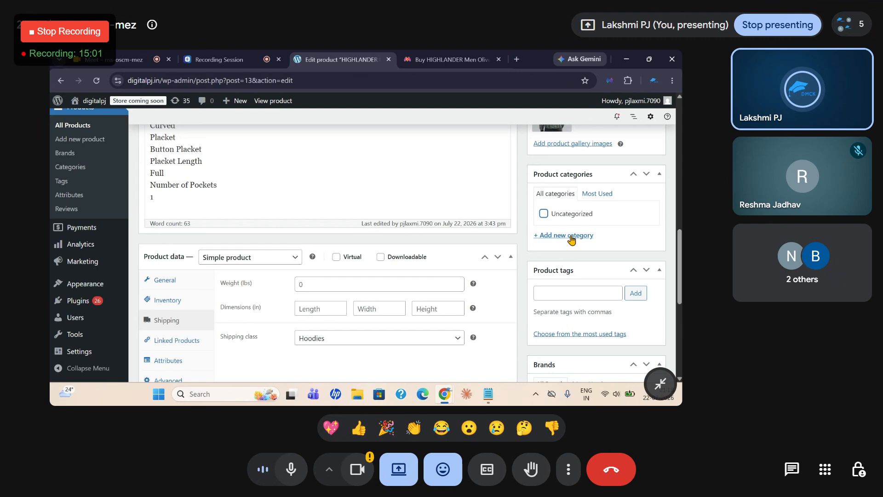
pyautogui.click(570, 239)
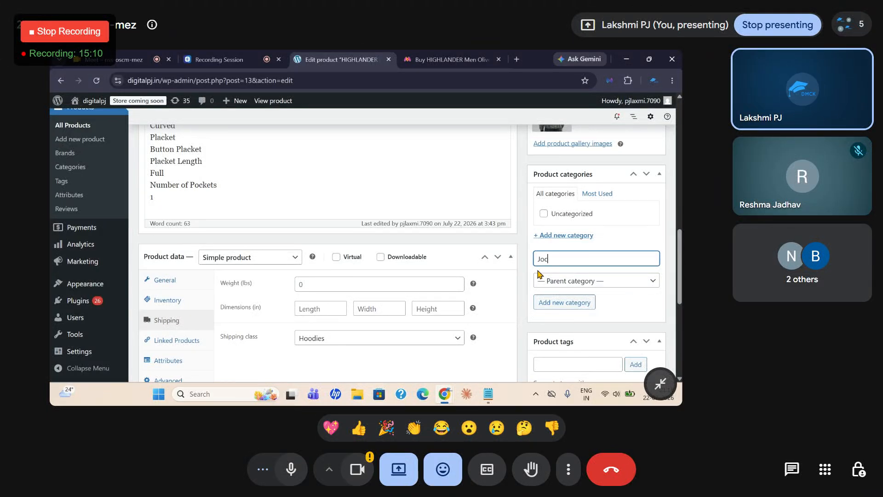
pyautogui.click(564, 302)
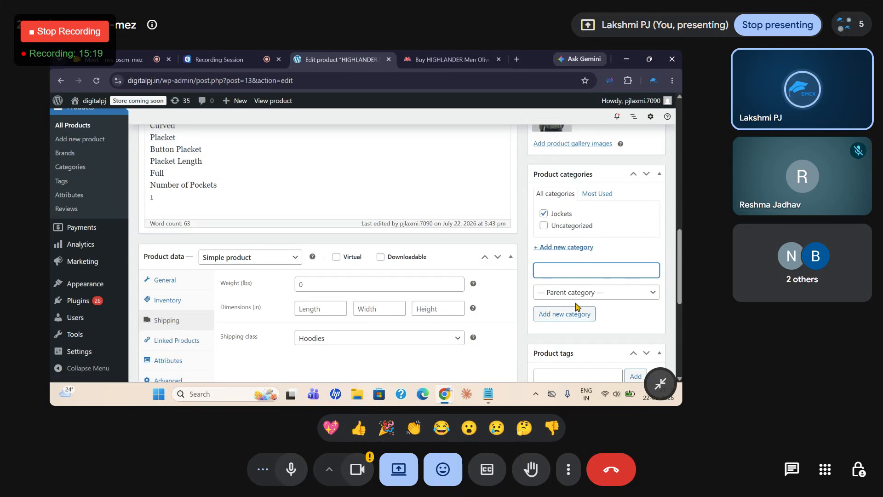
# Check the parent category choices against the Myntra page and add a second product category named men without a parent.
pyautogui.scroll(-3, 576, 307)
pyautogui.scroll(1, 613, 203)
pyautogui.click(652, 205)
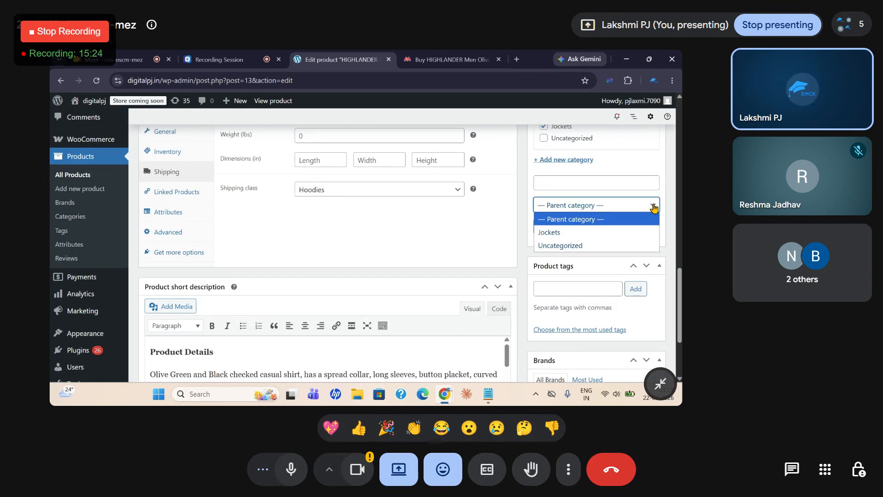
pyautogui.click(653, 207)
pyautogui.click(451, 60)
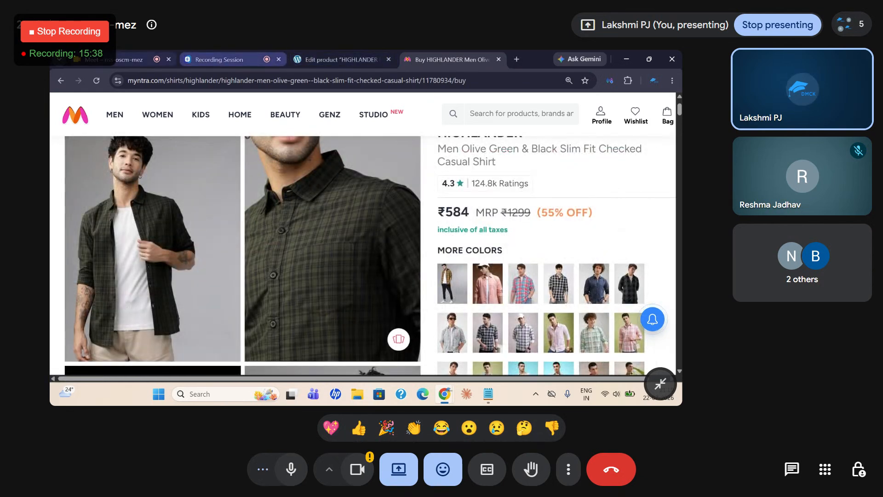
pyautogui.click(341, 59)
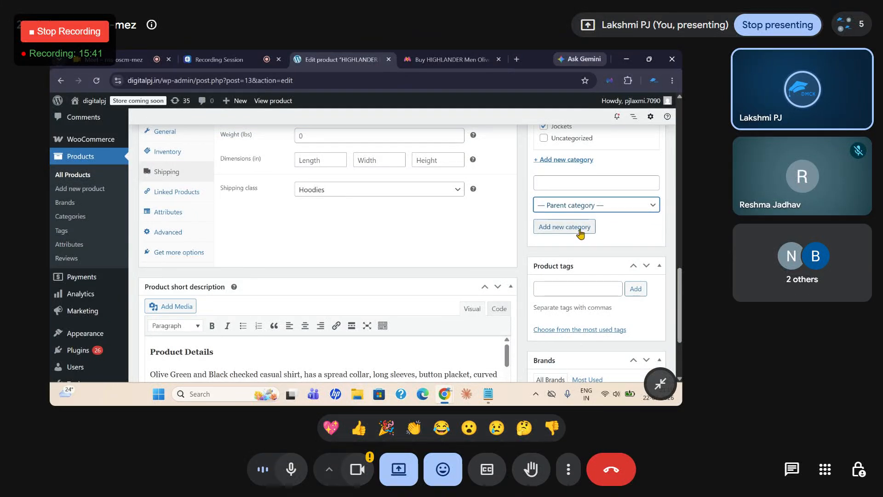
pyautogui.click(563, 231)
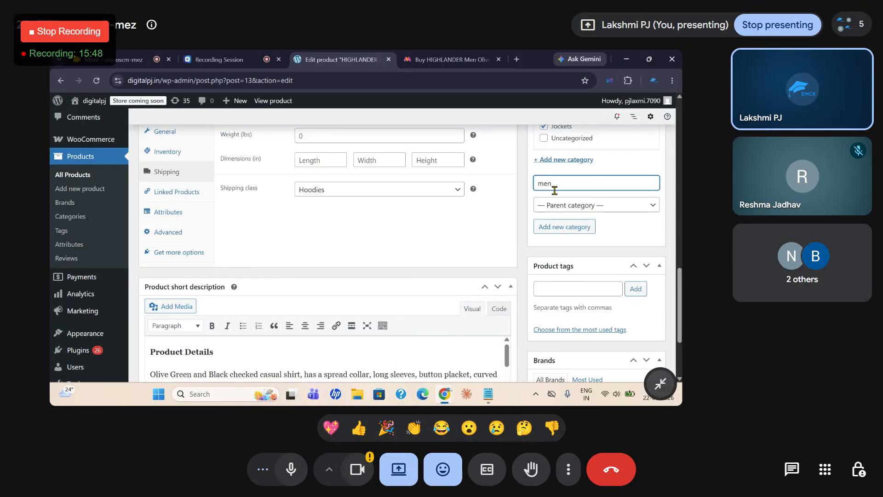
pyautogui.write('men')
pyautogui.press('Return')
pyautogui.scroll(3, 543, 239)
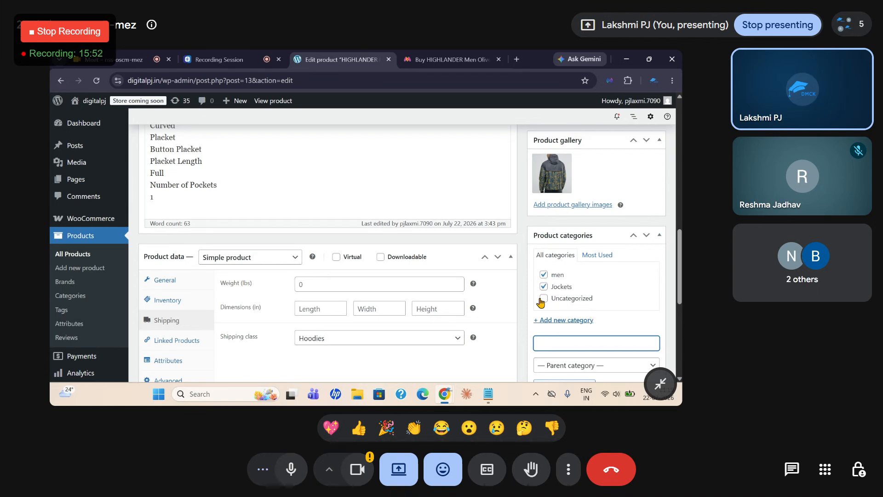
# Add the product tags "men jockets" and "jockets" to the shirt.
pyautogui.scroll(-2, 548, 301)
pyautogui.scroll(-2, 582, 298)
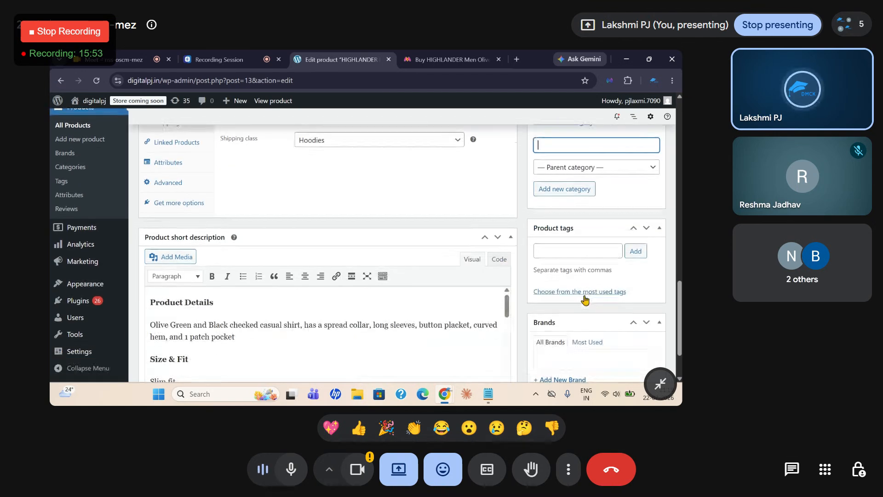
pyautogui.click(559, 252)
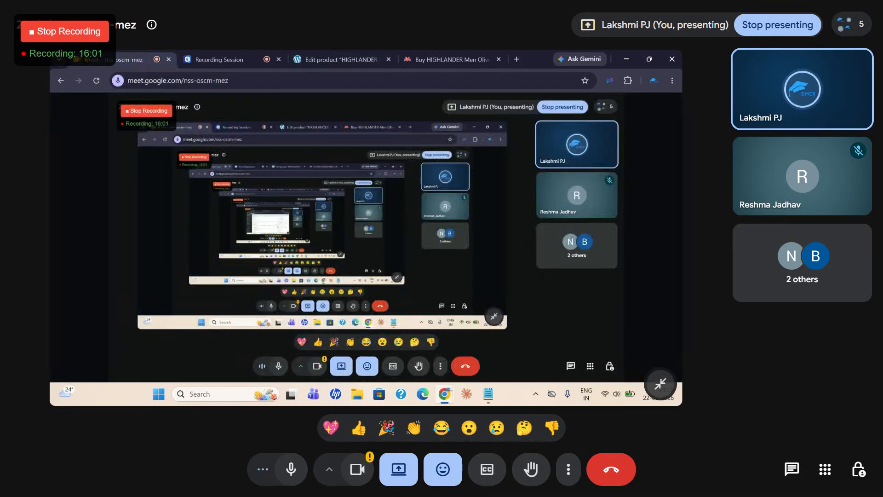
pyautogui.click(138, 59)
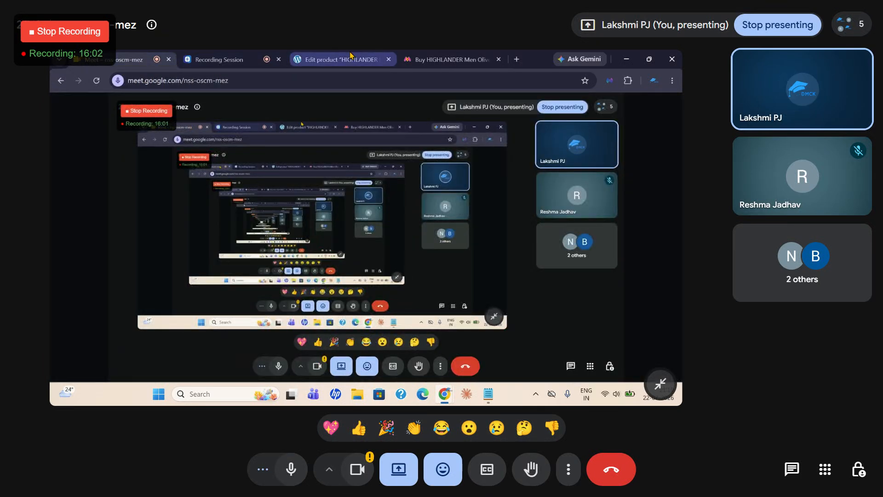
pyautogui.click(342, 59)
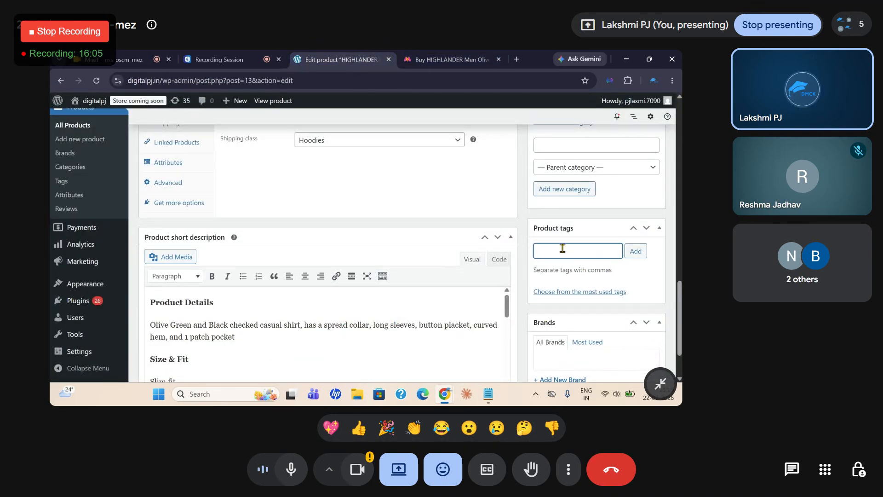
pyautogui.write('ockets')
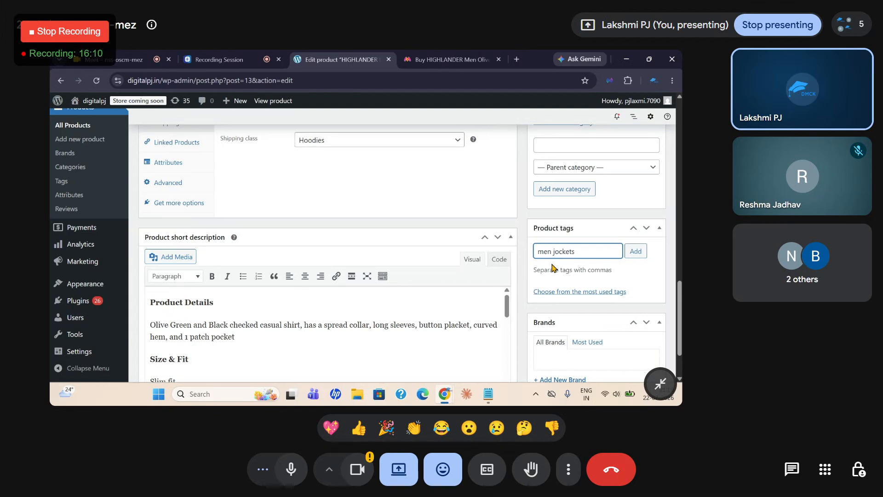
pyautogui.press('Return')
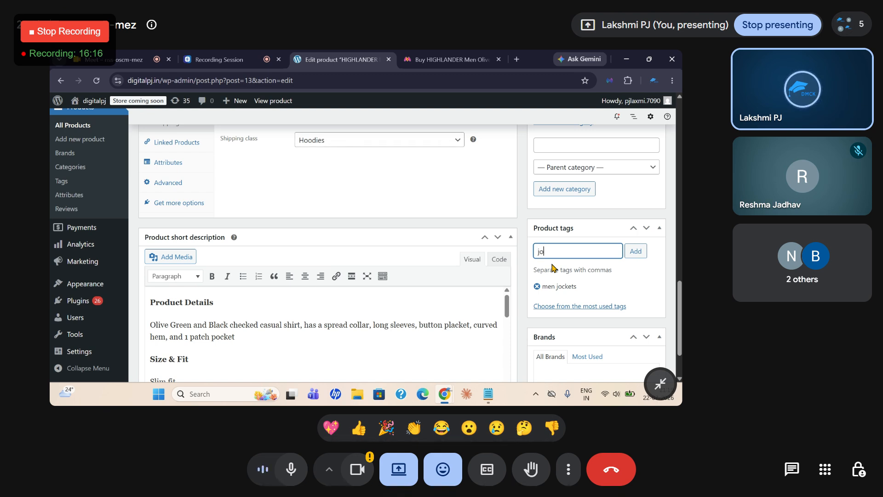
pyautogui.press('Return')
# Look up the brand name above the shirt's title on the Myntra page and return to the draft's brands section.
pyautogui.scroll(-1, 655, 284)
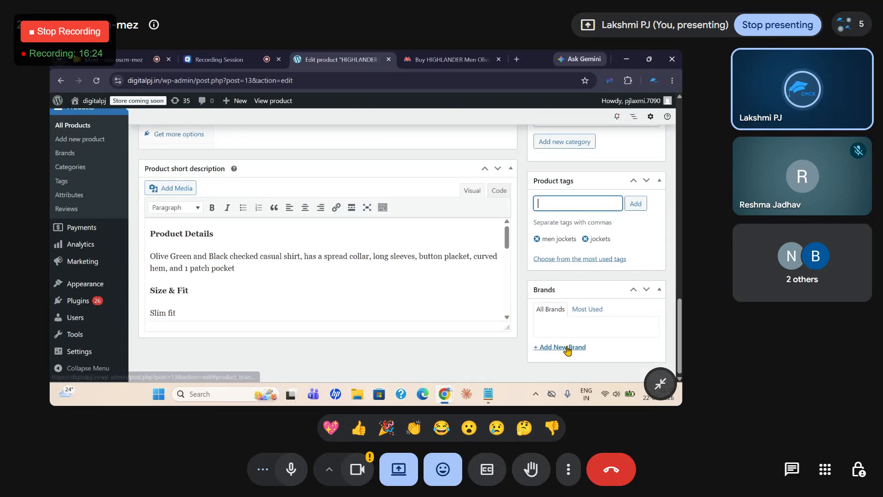
pyautogui.click(451, 60)
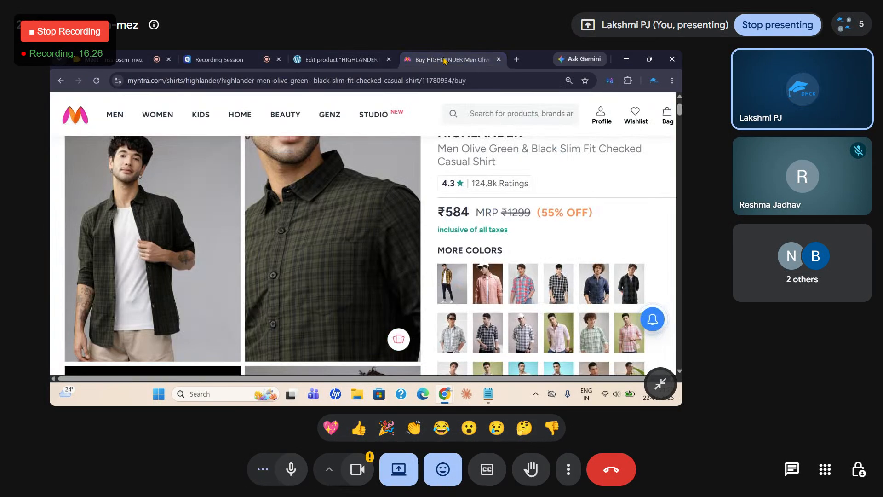
pyautogui.moveTo(437, 180); pyautogui.dragTo(521, 176)
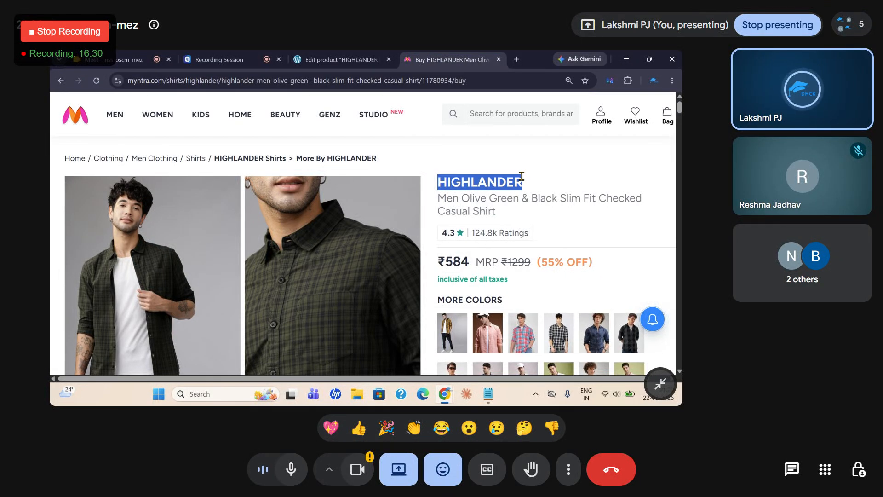
pyautogui.scroll(-9, 517, 184)
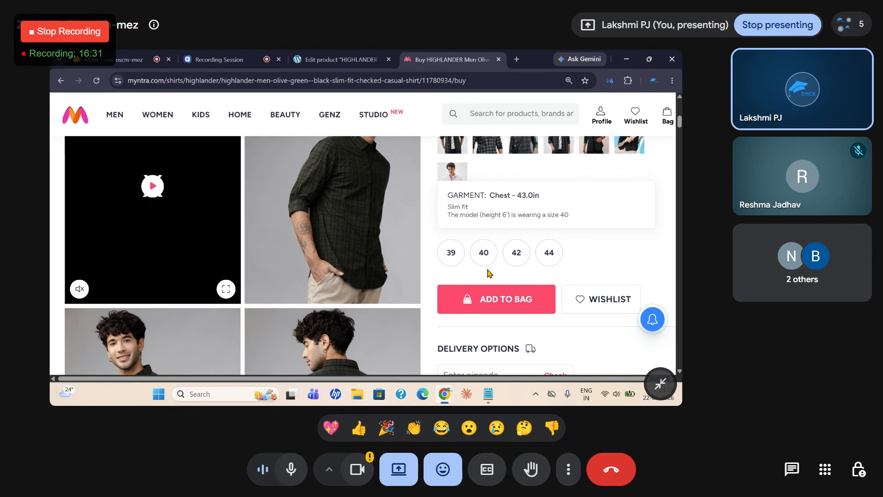
pyautogui.scroll(-8, 489, 272)
pyautogui.scroll(9, 460, 269)
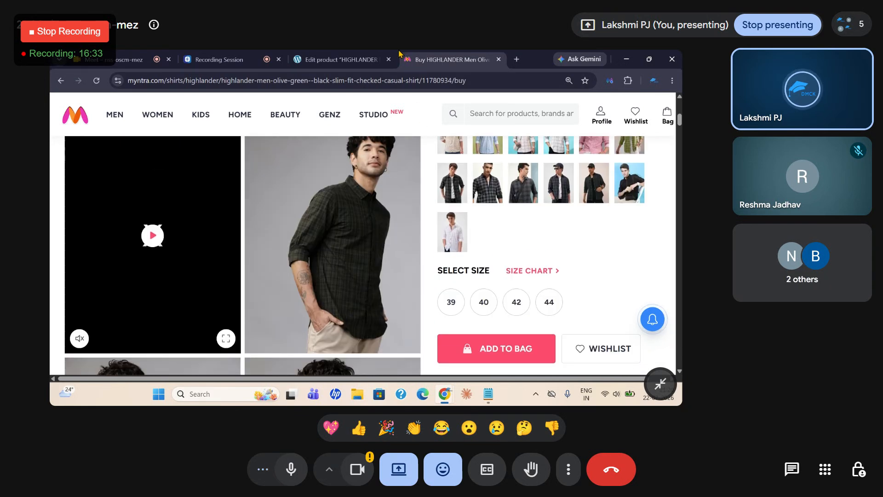
pyautogui.click(308, 64)
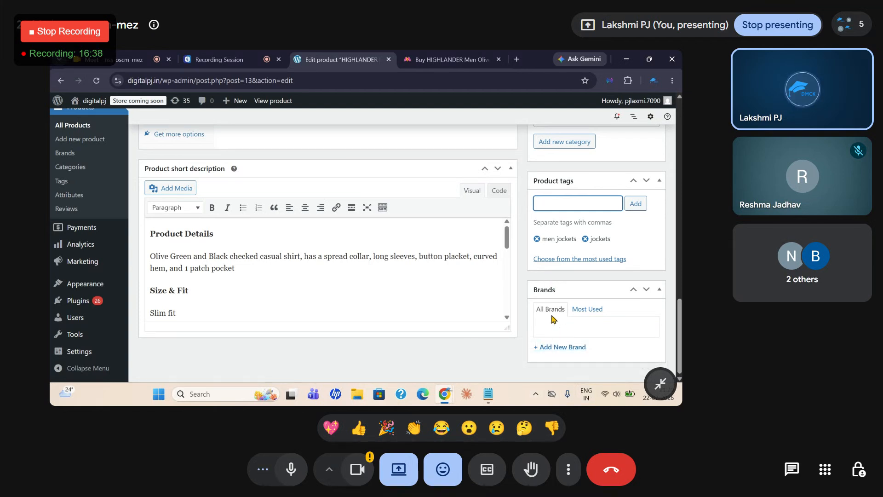
# Add a new brand named Roadster to the product.
pyautogui.click(566, 347)
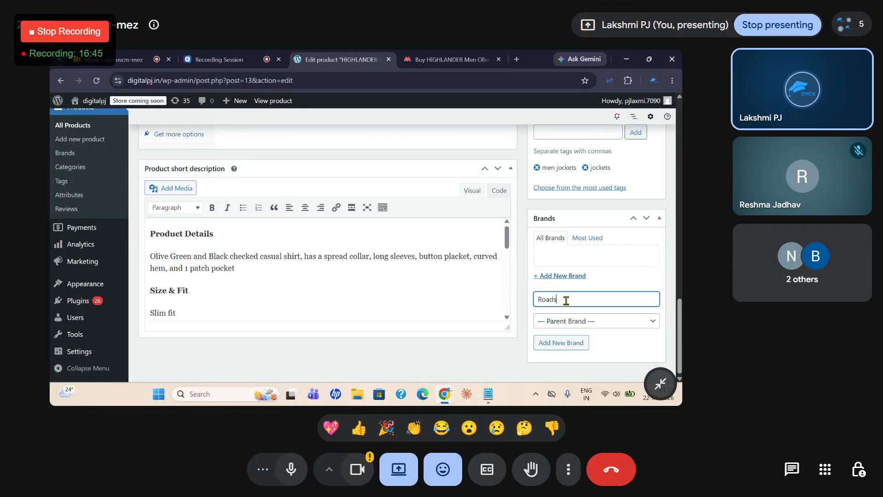
pyautogui.write('Roadster')
pyautogui.press('Return')
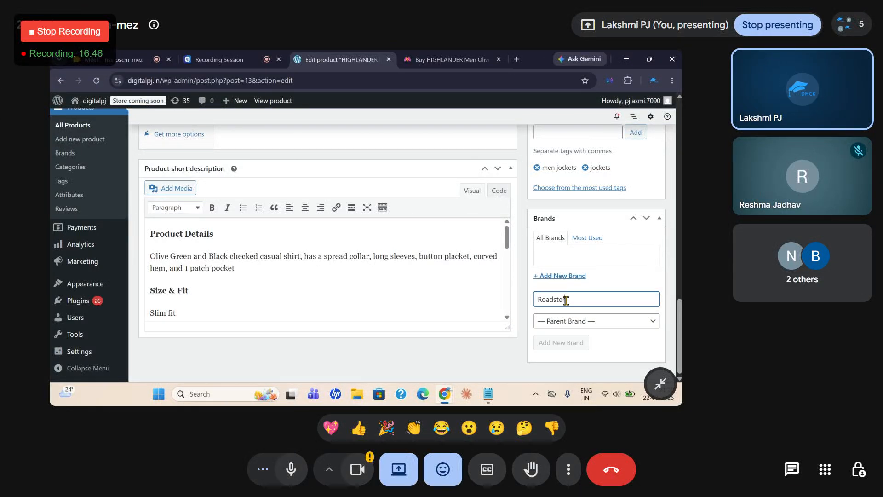
# Review the completed product form from its title down to the brands and publish the product.
pyautogui.scroll(3, 593, 302)
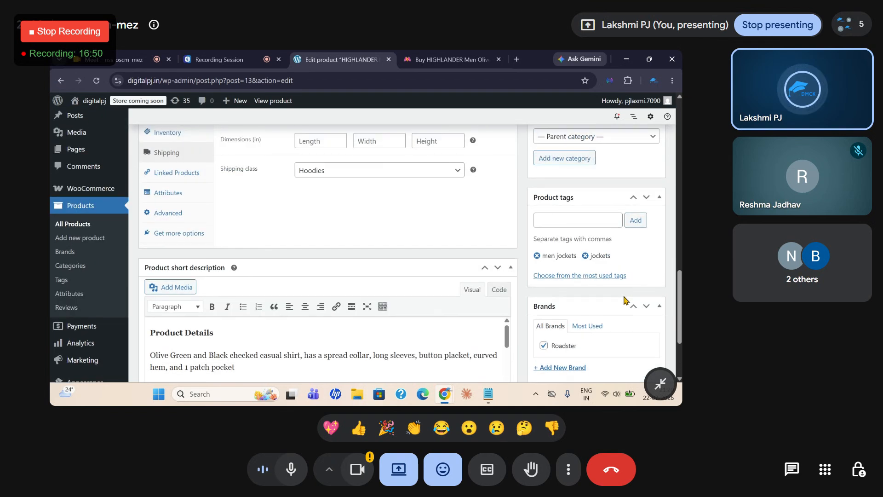
pyautogui.scroll(-3, 616, 302)
pyautogui.scroll(3, 623, 313)
pyautogui.scroll(12, 625, 316)
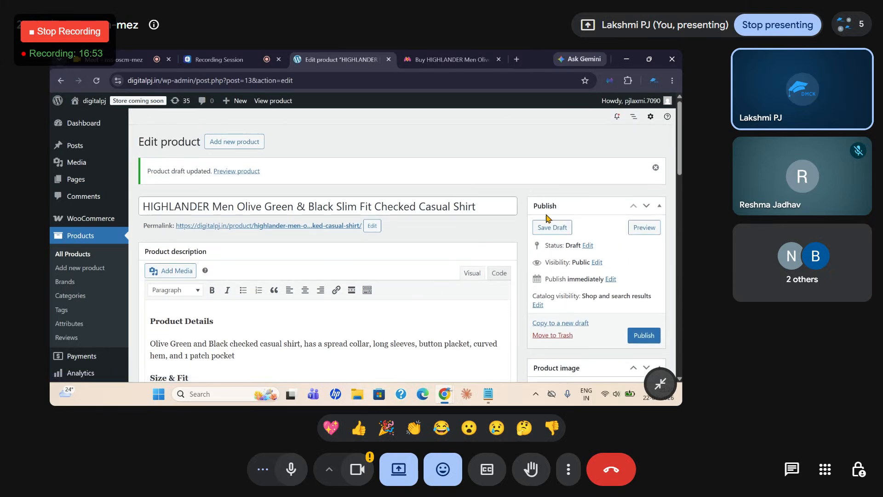
pyautogui.scroll(-17, 534, 303)
pyautogui.scroll(15, 532, 302)
pyautogui.click(642, 336)
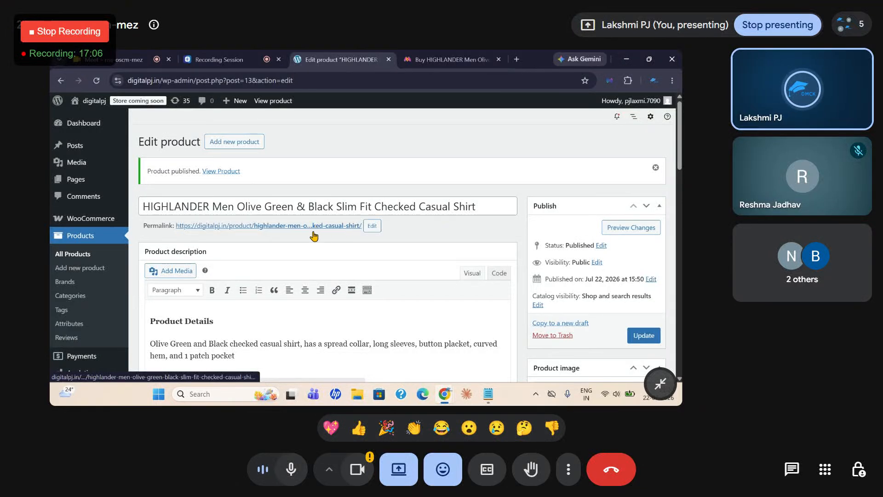
# Preview the published product in a new tab and examine its images, prices, description, stock, categories, tags and brand.
pyautogui.rightClick(624, 230)
pyautogui.click(558, 240)
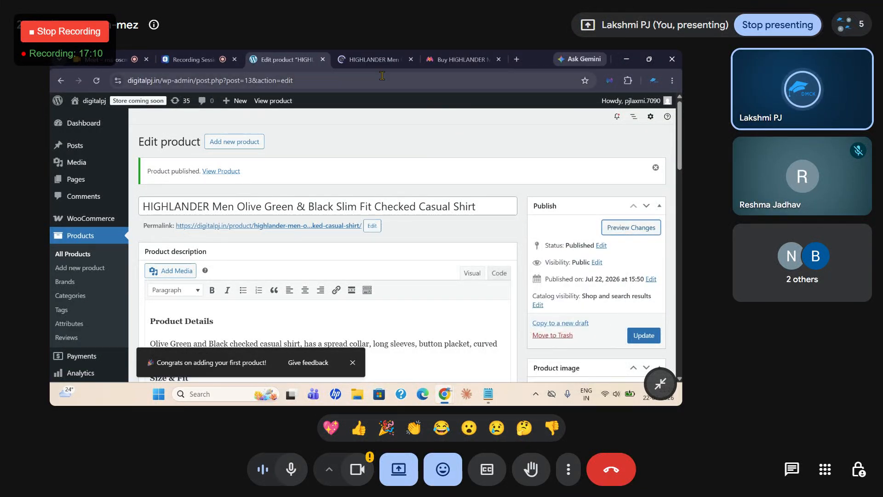
pyautogui.click(372, 59)
pyautogui.scroll(-6, 300, 207)
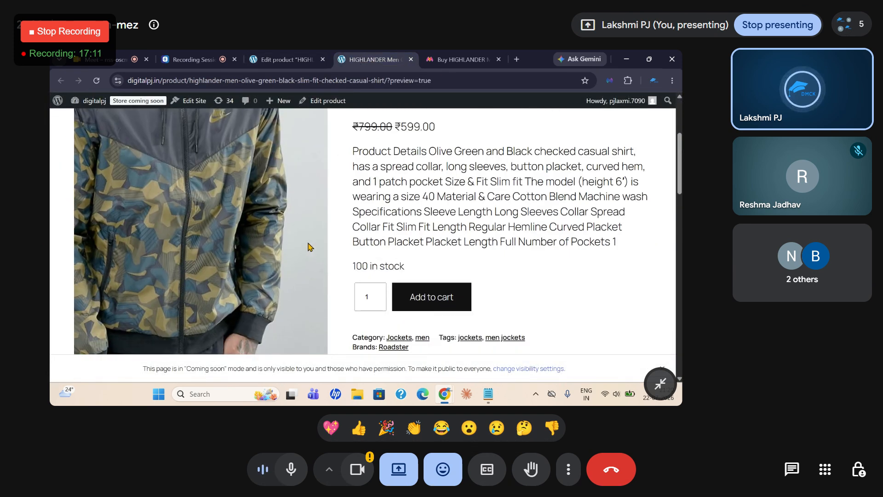
pyautogui.scroll(6, 371, 285)
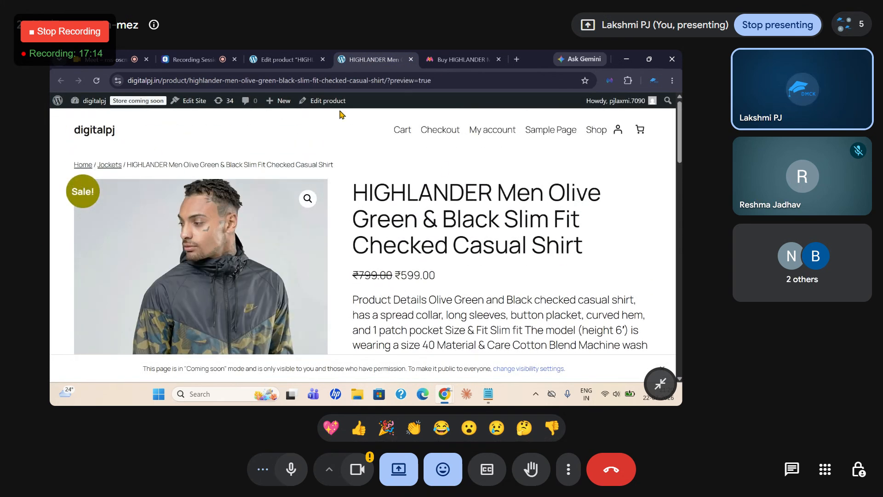
pyautogui.scroll(-6, 406, 299)
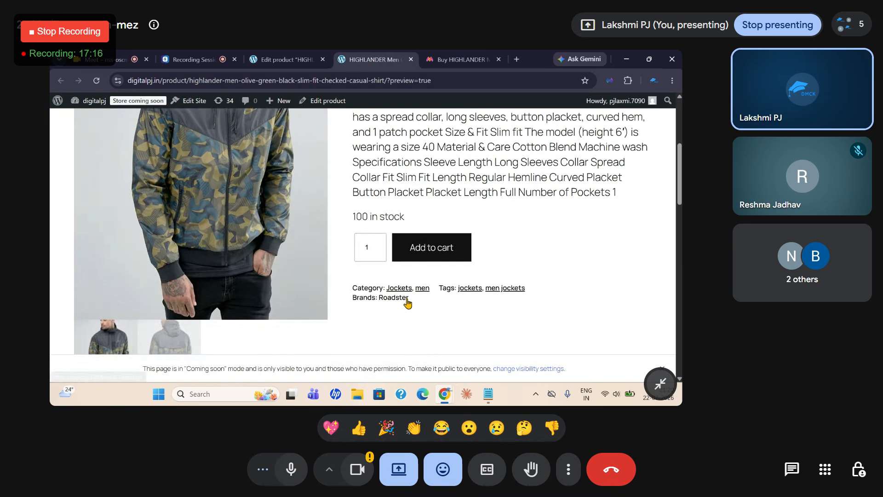
pyautogui.scroll(6, 410, 300)
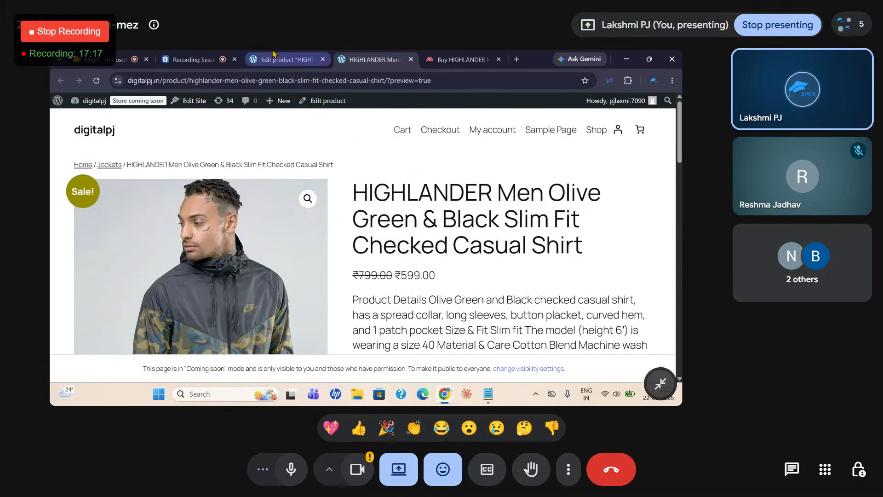
# Start another new product titled "Men White T- Shirt" and place the cursor in its product description.
pyautogui.click(109, 60)
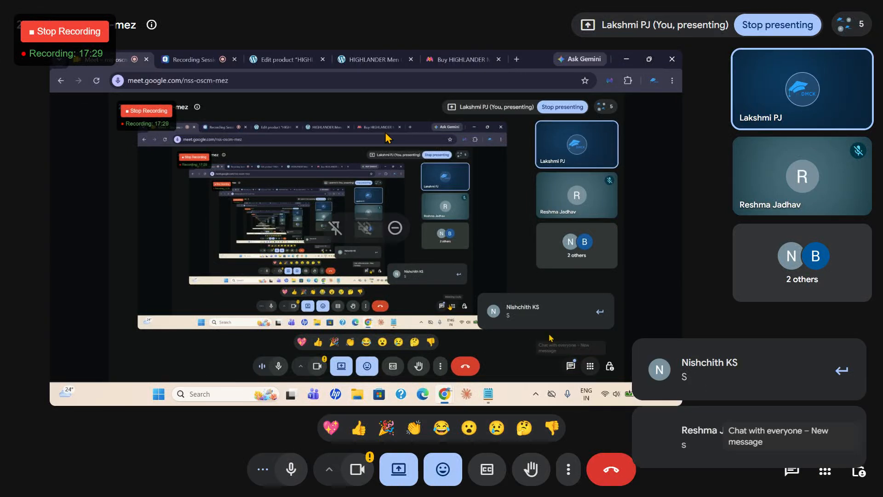
pyautogui.click(276, 59)
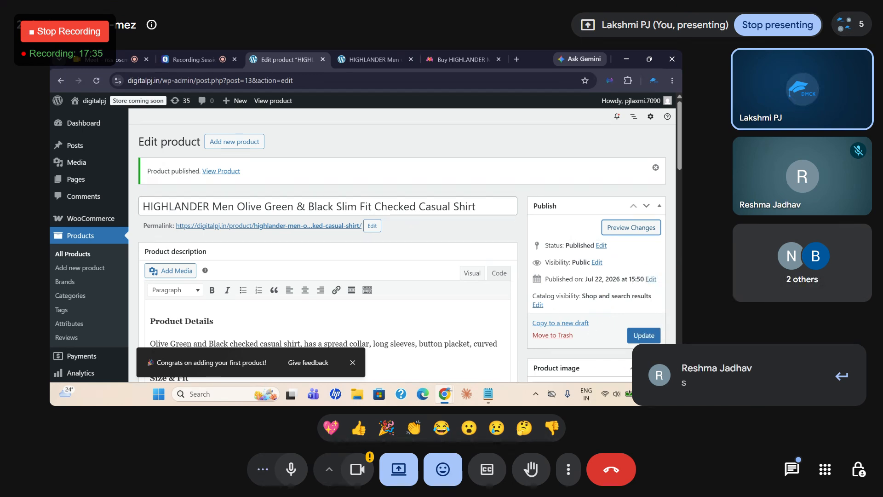
pyautogui.click(232, 142)
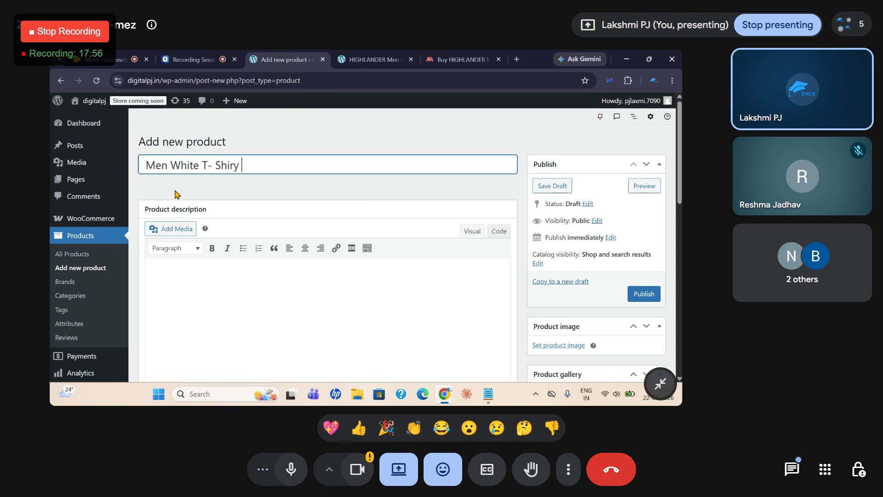
pyautogui.write('t')
pyautogui.scroll(-10, 184, 203)
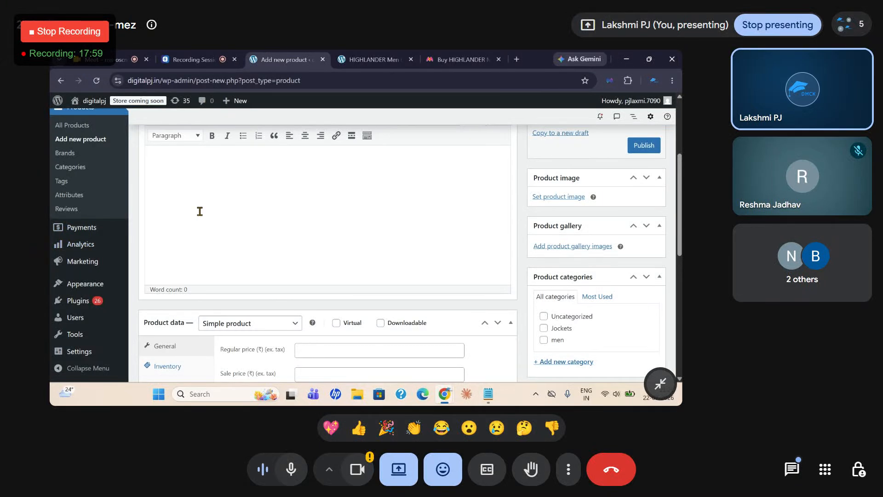
pyautogui.click(194, 262)
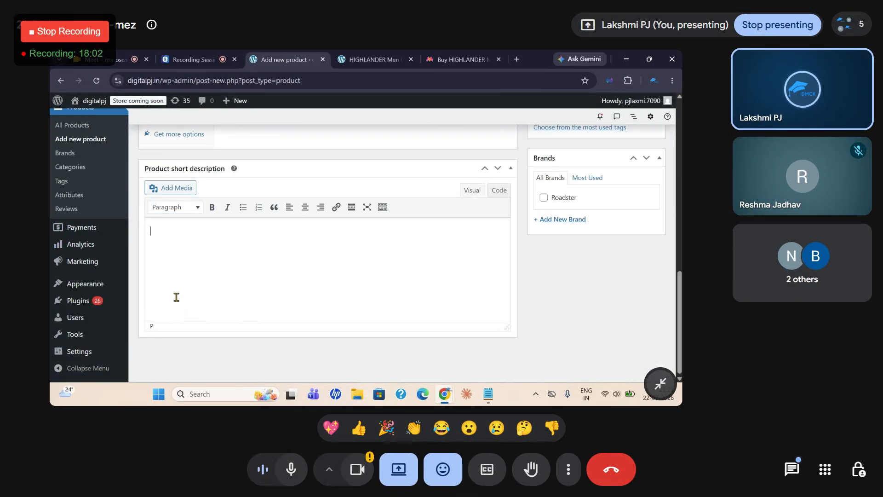
pyautogui.scroll(8, 192, 294)
pyautogui.click(183, 193)
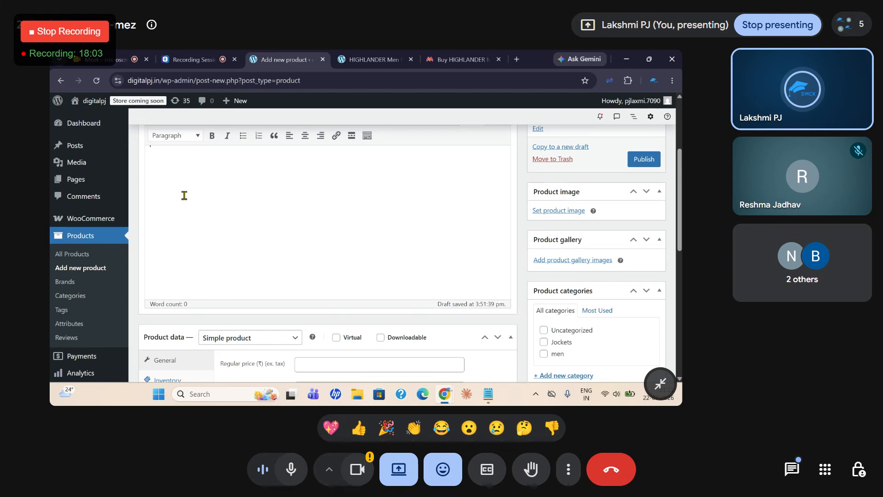
# Search Myntra for "white t shirt" and open the Levis solid lounge T-shirt.
pyautogui.click(457, 61)
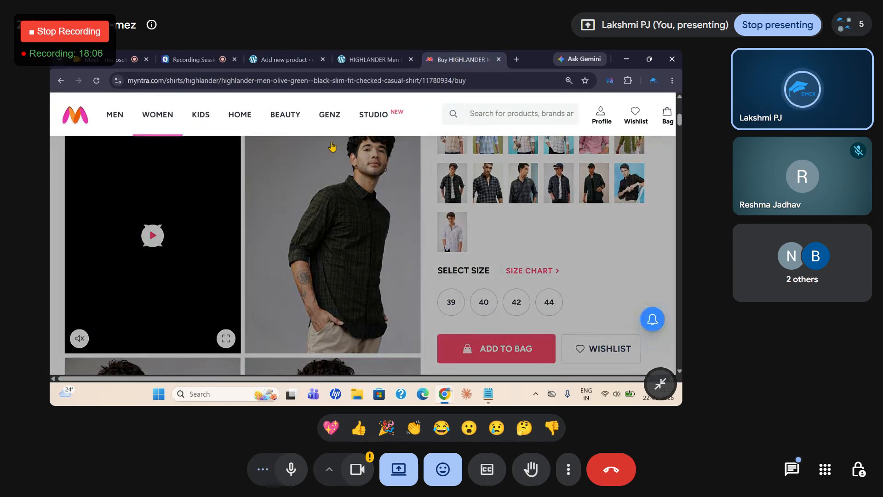
pyautogui.click(499, 108)
pyautogui.write('white')
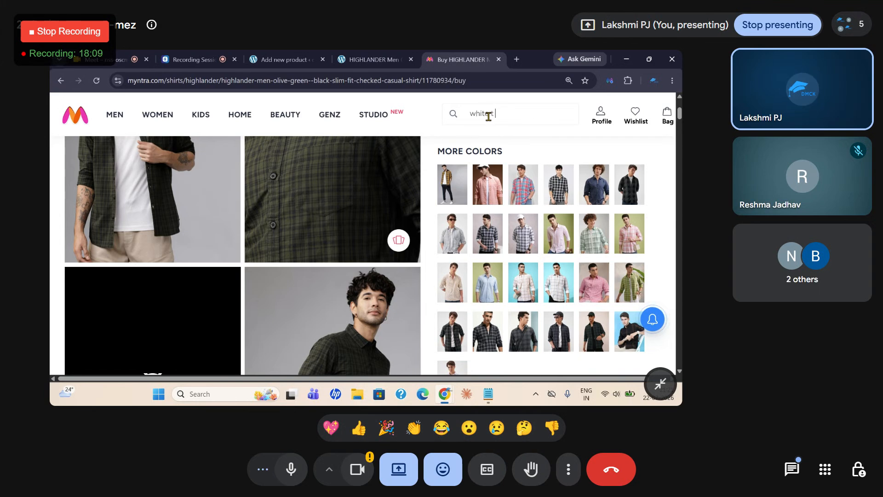
pyautogui.write(' shir')
pyautogui.press('Return')
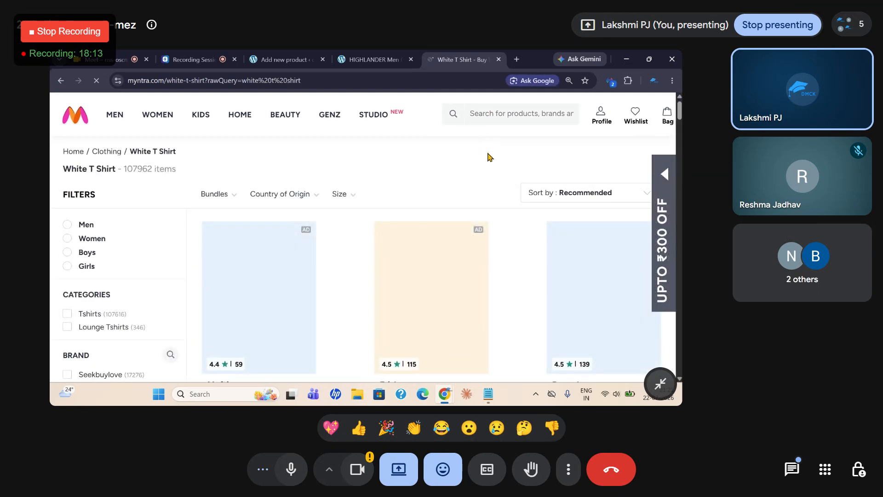
pyautogui.scroll(-6, 458, 164)
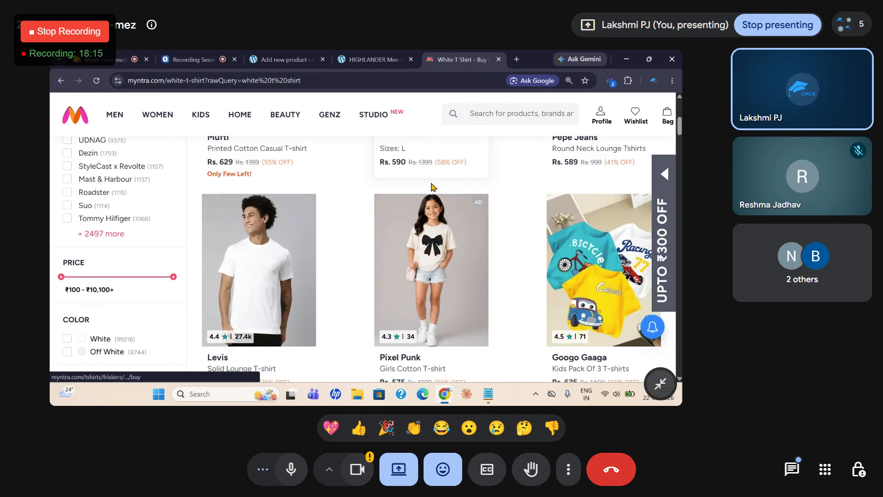
pyautogui.click(217, 271)
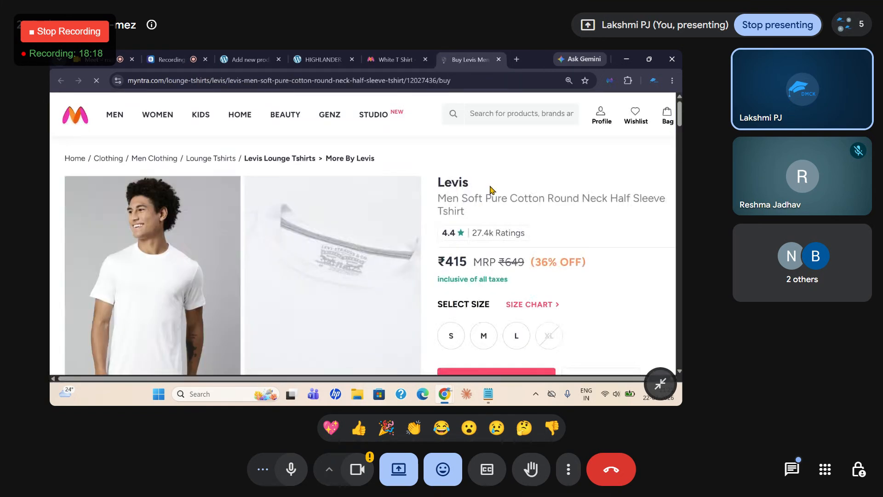
# Look over the Levis T-shirt page, select its full title, and check the draft product's title.
pyautogui.scroll(-2, 461, 187)
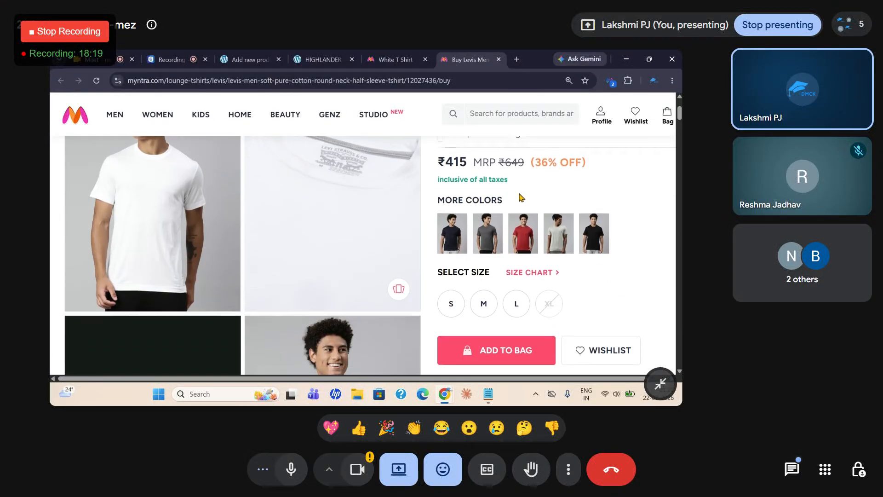
pyautogui.scroll(-3, 459, 184)
pyautogui.scroll(4, 449, 157)
pyautogui.scroll(1, 450, 158)
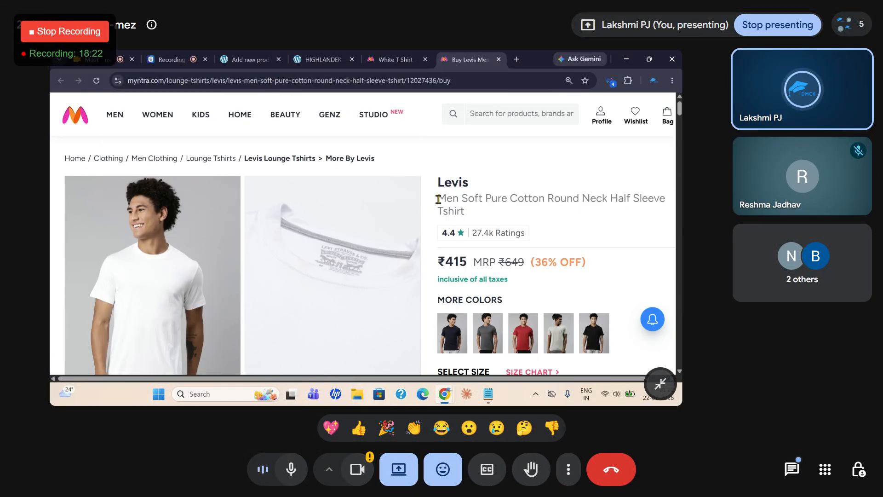
pyautogui.moveTo(437, 198); pyautogui.dragTo(482, 215)
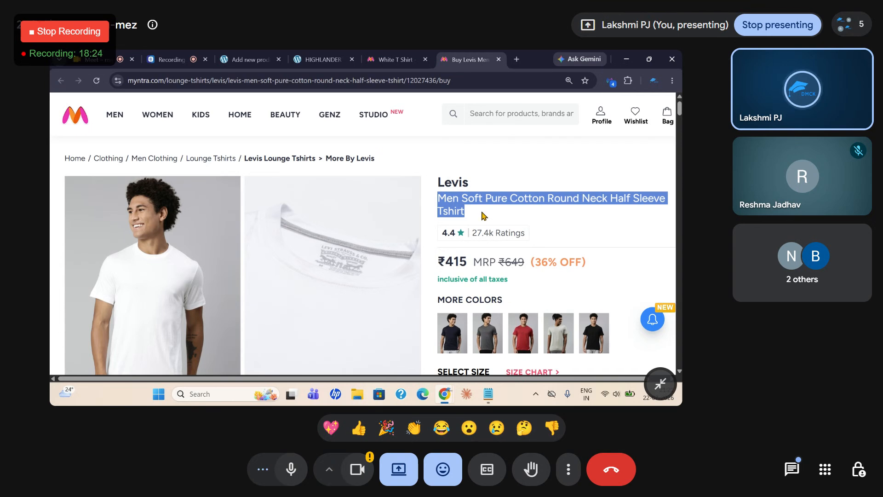
pyautogui.click(249, 59)
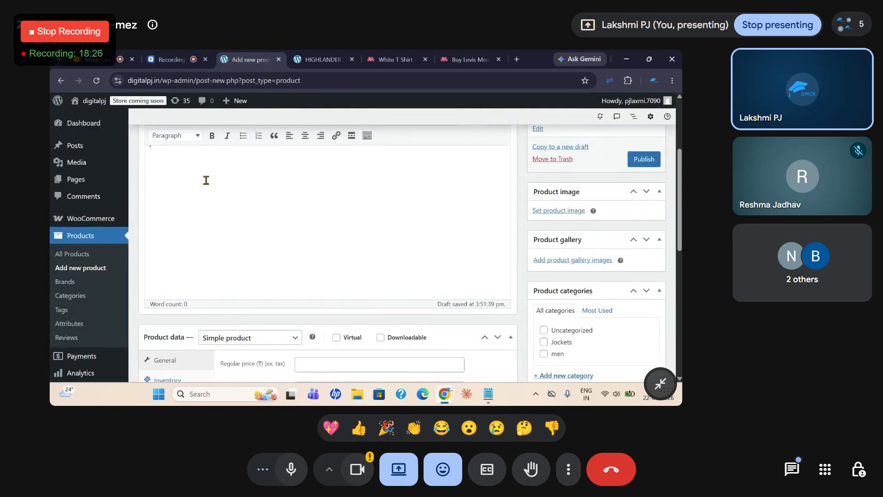
pyautogui.scroll(3, 207, 193)
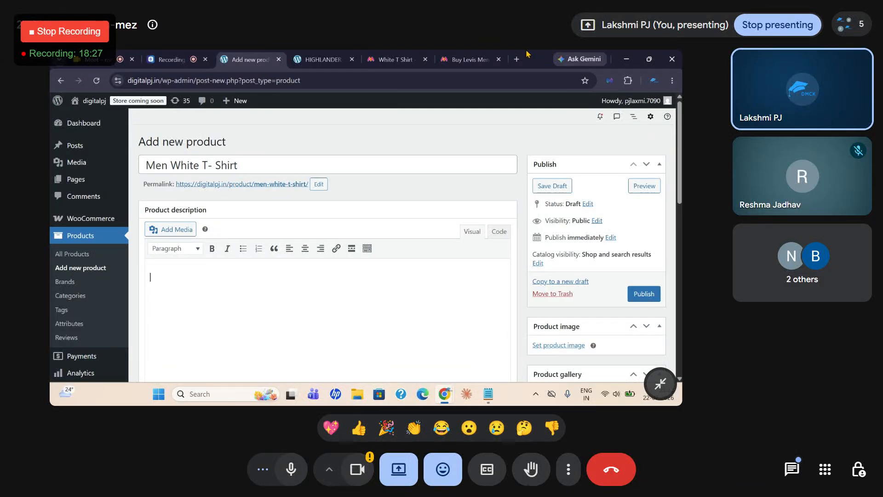
# Return to the Levis T-shirt page and find its product details section.
pyautogui.click(418, 59)
pyautogui.click(467, 60)
pyautogui.scroll(-4, 496, 290)
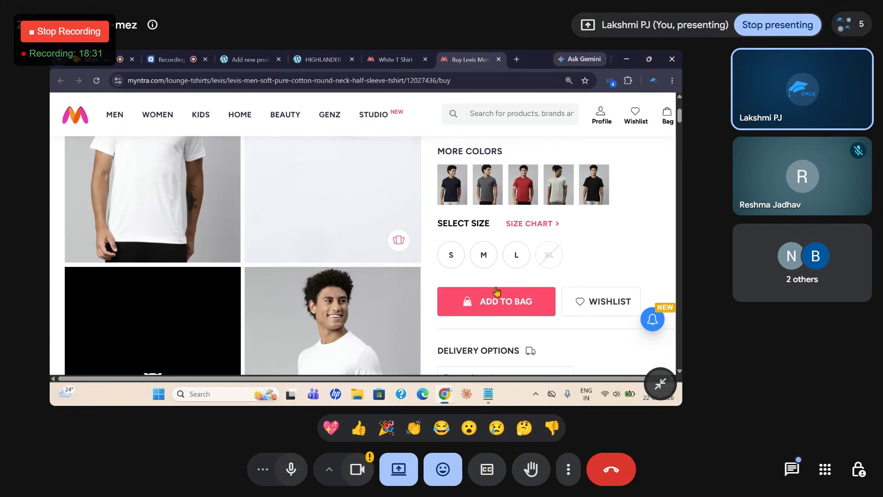
pyautogui.scroll(-10, 497, 290)
pyautogui.scroll(1, 455, 257)
pyautogui.scroll(-2, 449, 247)
pyautogui.moveTo(437, 169); pyautogui.dragTo(592, 200)
pyautogui.scroll(5, 598, 164)
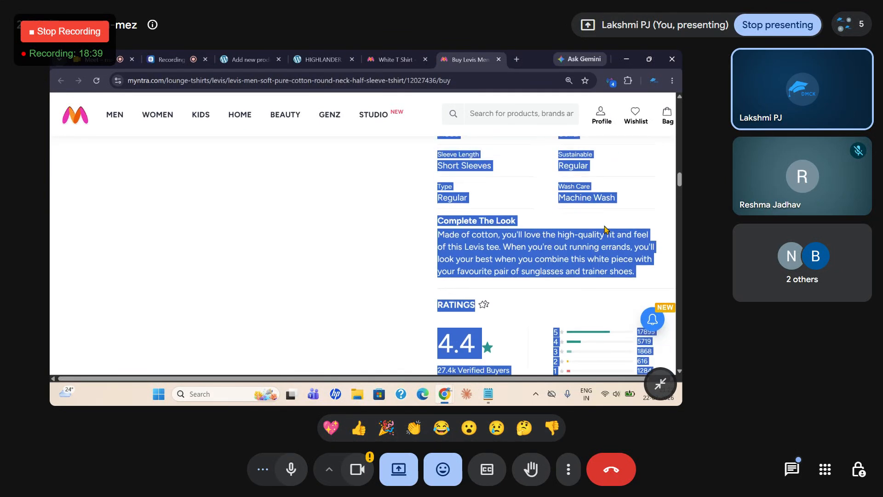
pyautogui.scroll(4, 604, 229)
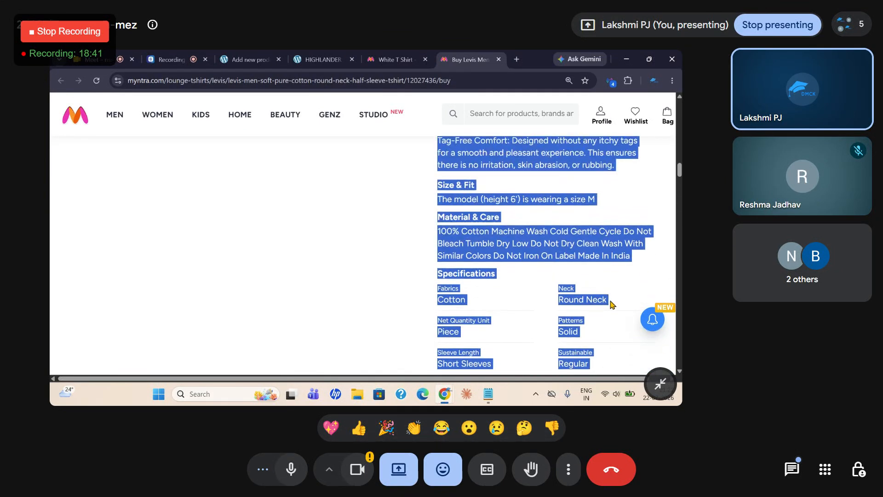
pyautogui.click(302, 315)
# Copy the Levis T-shirt's details from the Product Details heading through the Complete The Look paragraph.
pyautogui.scroll(3, 307, 309)
pyautogui.scroll(-6, 460, 299)
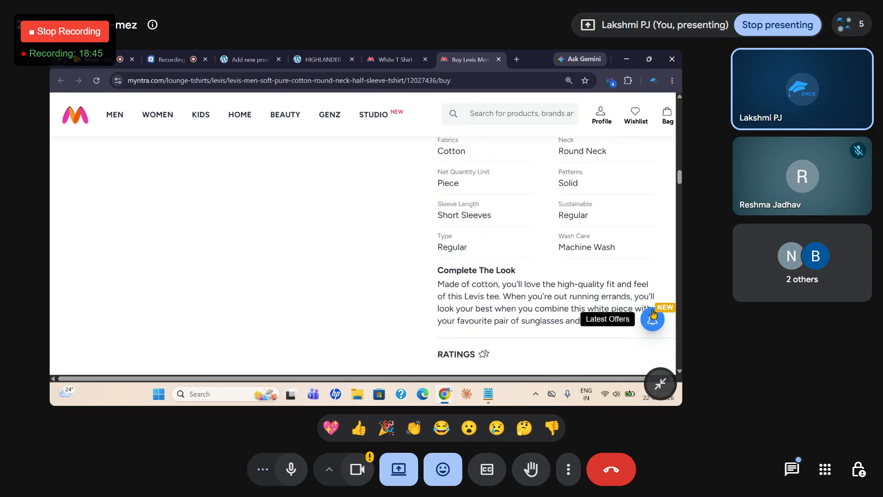
pyautogui.scroll(-2, 648, 298)
pyautogui.scroll(1, 644, 270)
pyautogui.moveTo(647, 274); pyautogui.dragTo(434, 252)
pyautogui.scroll(8, 529, 255)
pyautogui.scroll(5, 442, 152)
pyautogui.scroll(3, 445, 208)
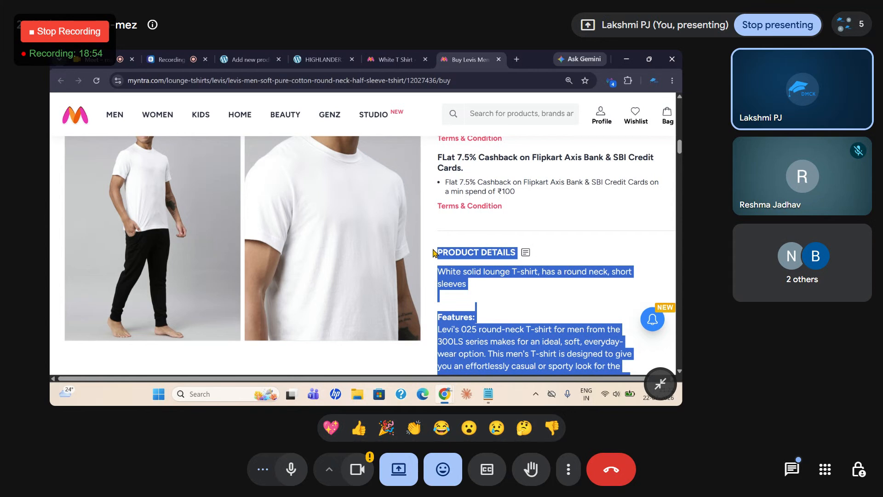
# Paste the copied T-shirt details into the draft product's short description.
pyautogui.click(322, 59)
pyautogui.click(252, 59)
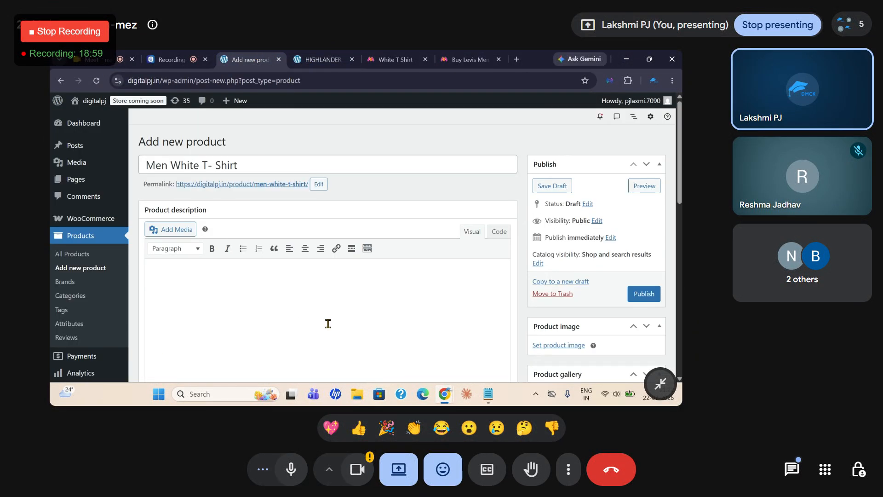
pyautogui.scroll(-10, 328, 323)
pyautogui.click(181, 239)
pyautogui.hotkey('ctrl', 'v')
pyautogui.scroll(10, 299, 251)
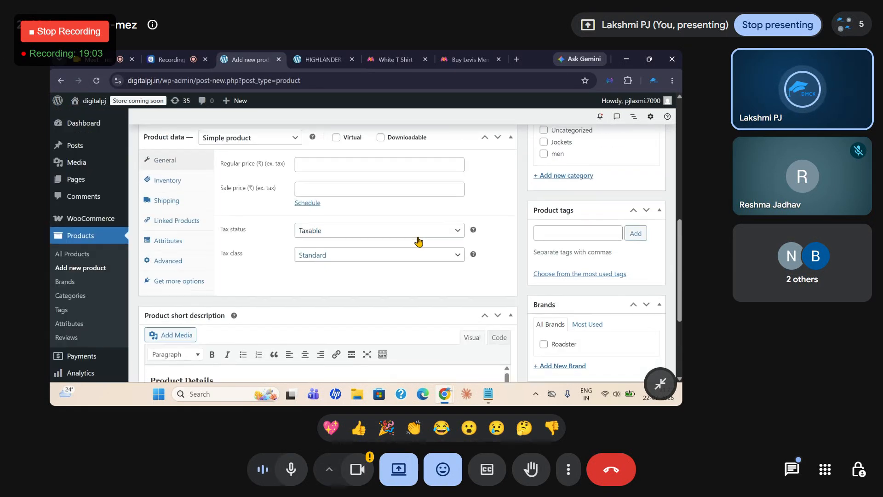
pyautogui.scroll(10, 171, 276)
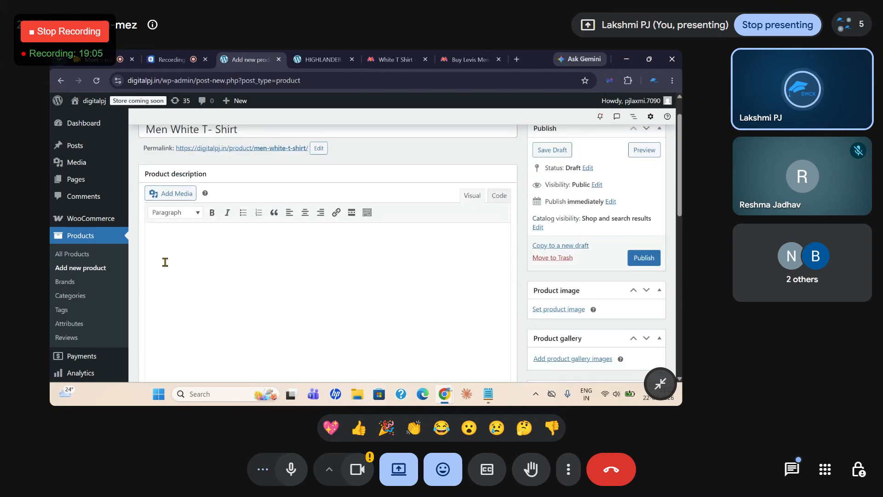
# Paste the same T-shirt details into the main product description and review the pasted text.
pyautogui.click(164, 262)
pyautogui.hotkey('ctrl', 'v')
pyautogui.scroll(-10, 170, 264)
pyautogui.scroll(5, 216, 260)
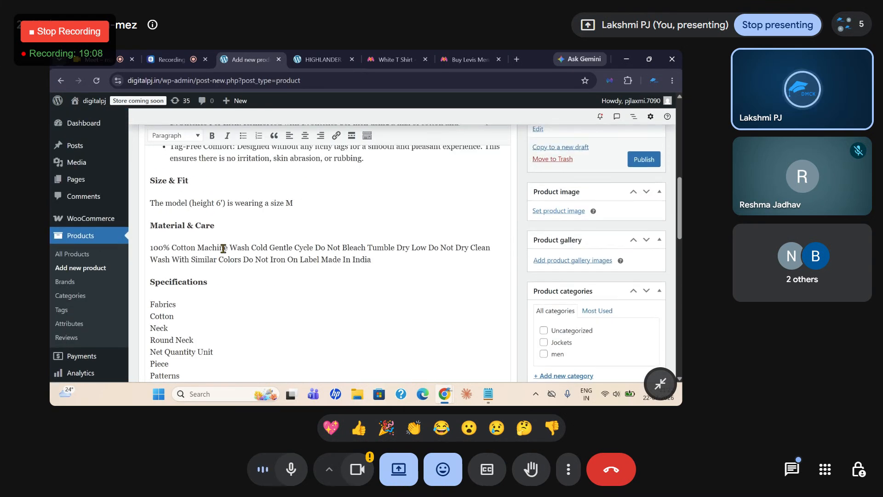
pyautogui.scroll(10, 223, 249)
pyautogui.scroll(-3, 223, 247)
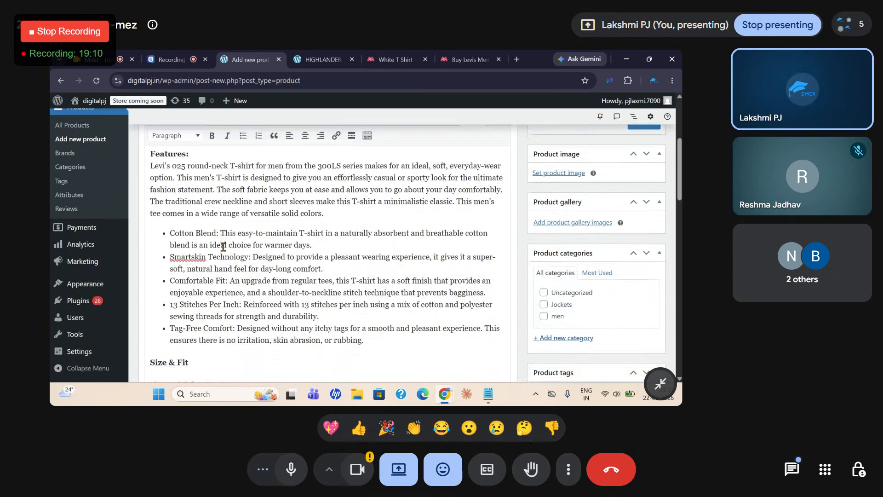
pyautogui.scroll(-15, 223, 246)
pyautogui.scroll(5, 230, 248)
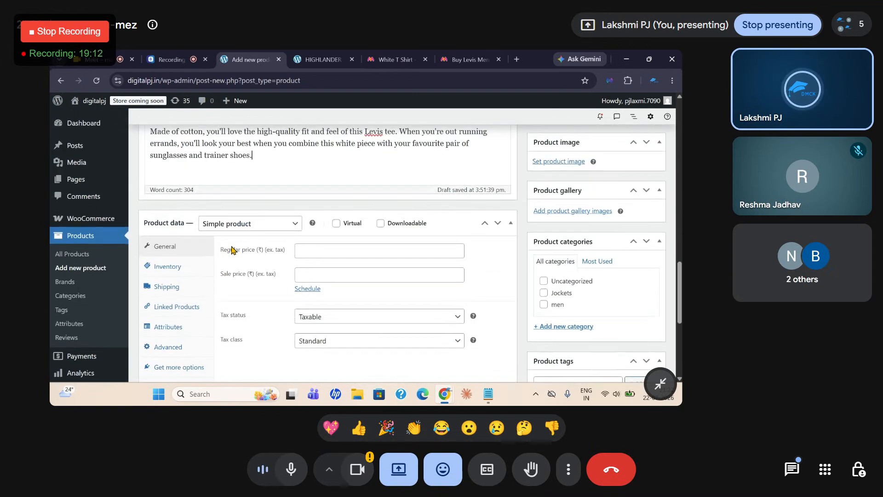
# Look up the MRP on the Levis T-shirt page and set the draft's regular price to 649, with no sale price.
pyautogui.click(333, 253)
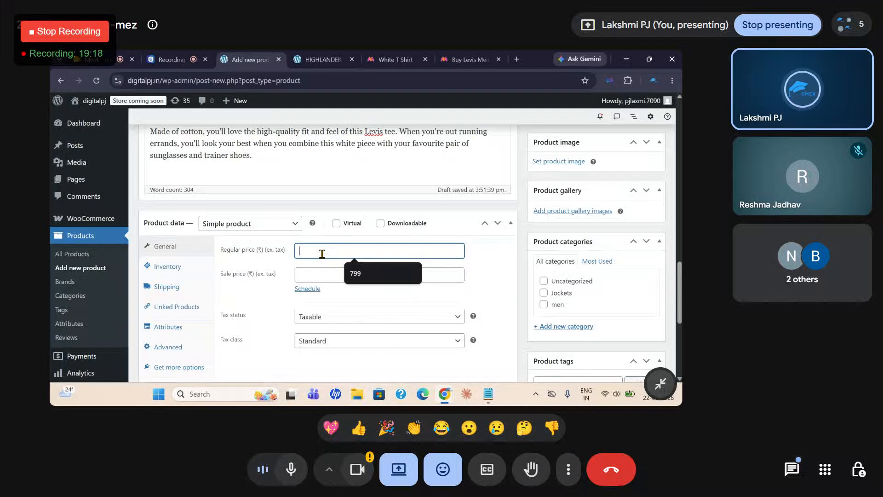
pyautogui.click(469, 59)
pyautogui.scroll(5, 491, 247)
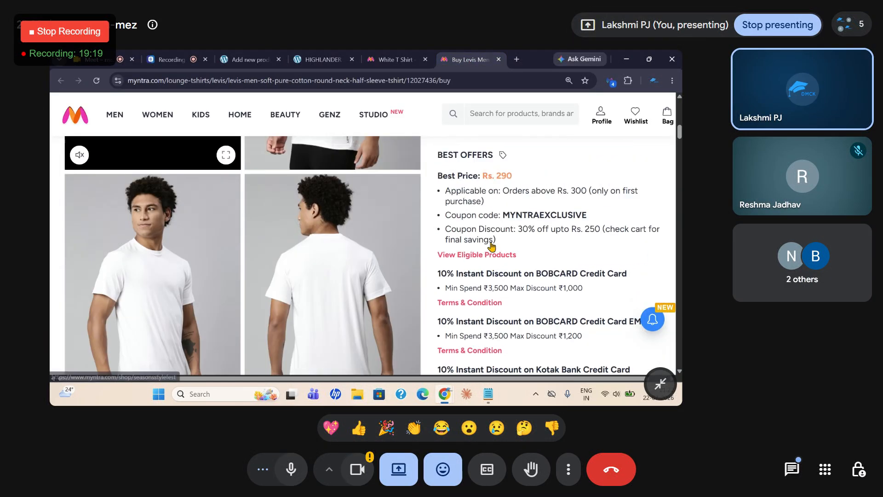
pyautogui.scroll(6, 491, 247)
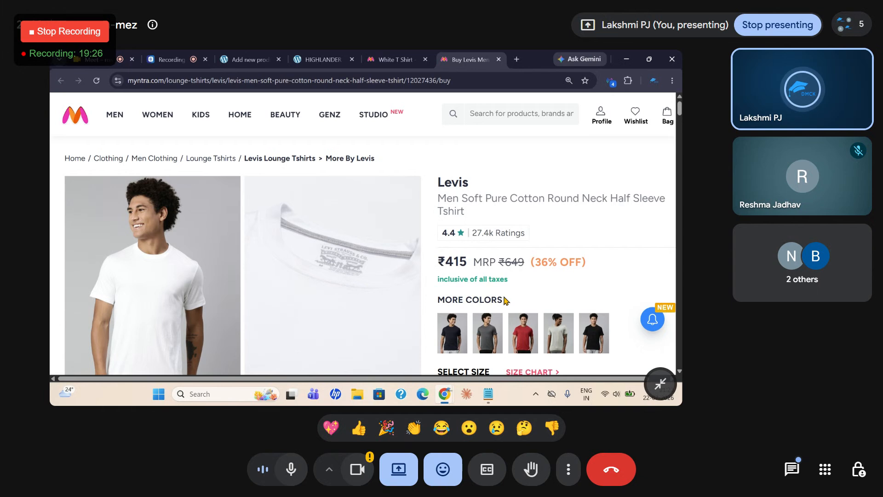
pyautogui.click(251, 60)
pyautogui.click(320, 251)
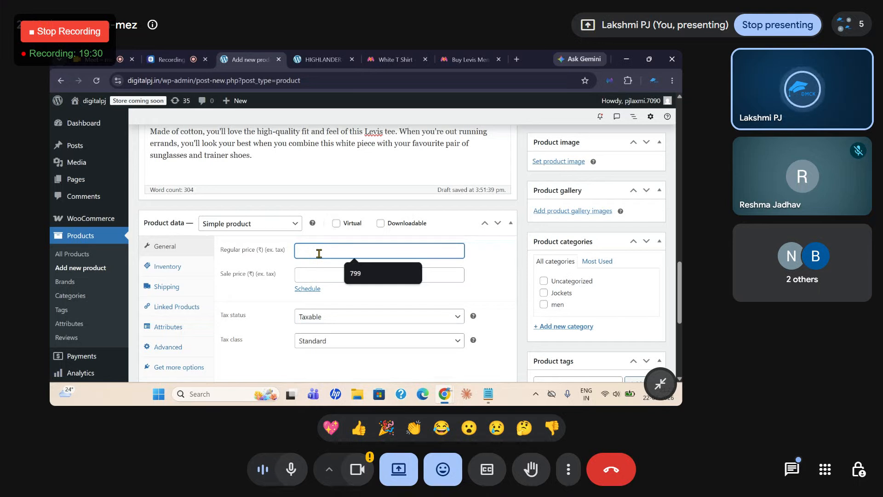
pyautogui.write('649')
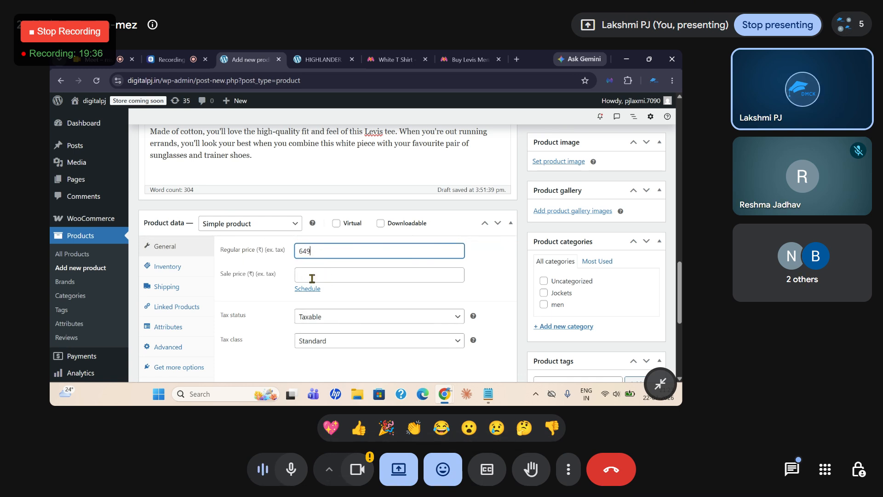
pyautogui.click(320, 273)
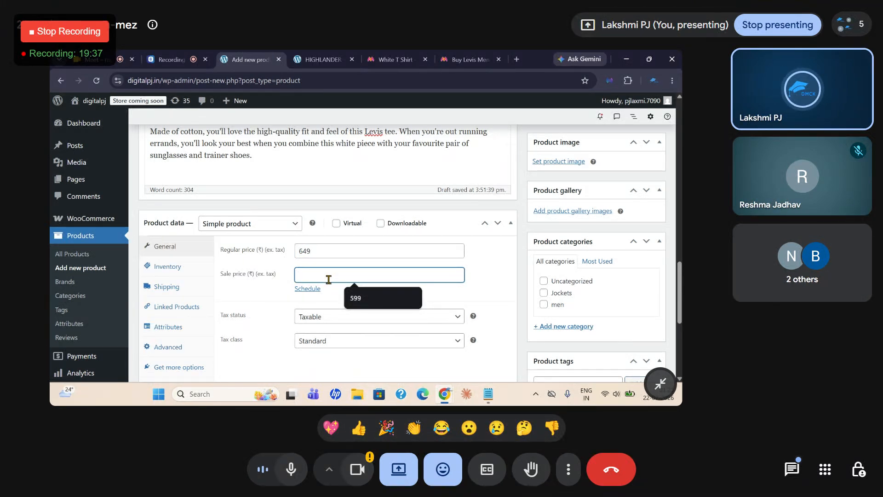
pyautogui.click(492, 276)
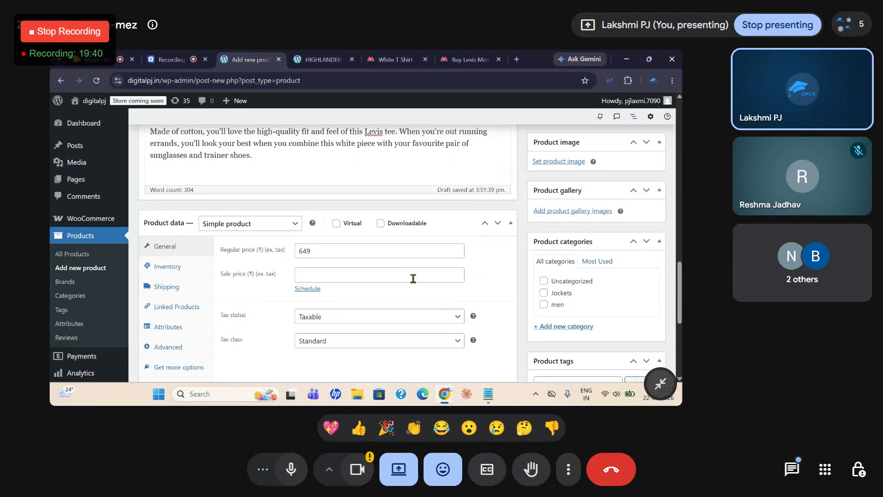
pyautogui.scroll(-2, 283, 296)
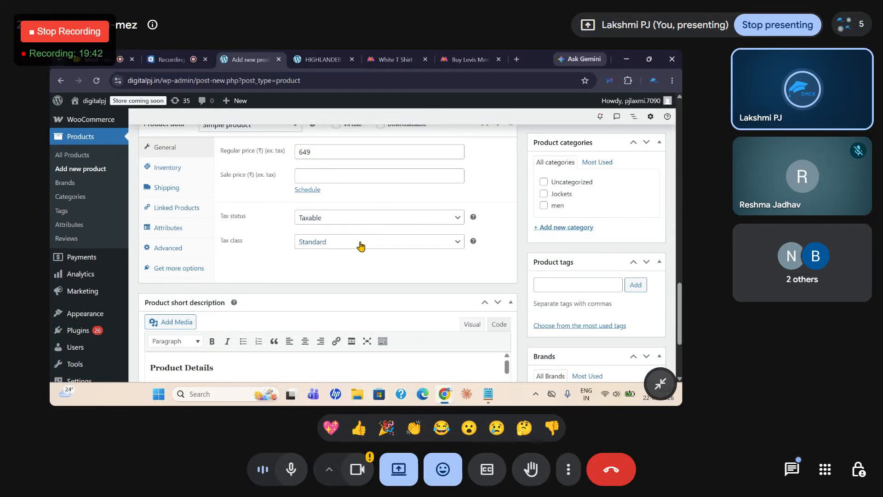
# Enable stock tracking for the draft T-shirt, set its quantity to 50 and allow backorders.
pyautogui.scroll(1, 380, 250)
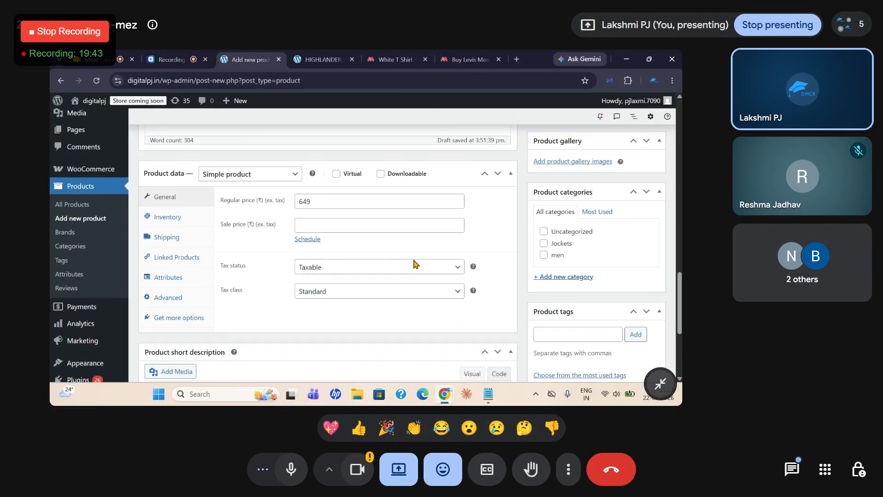
pyautogui.click(172, 220)
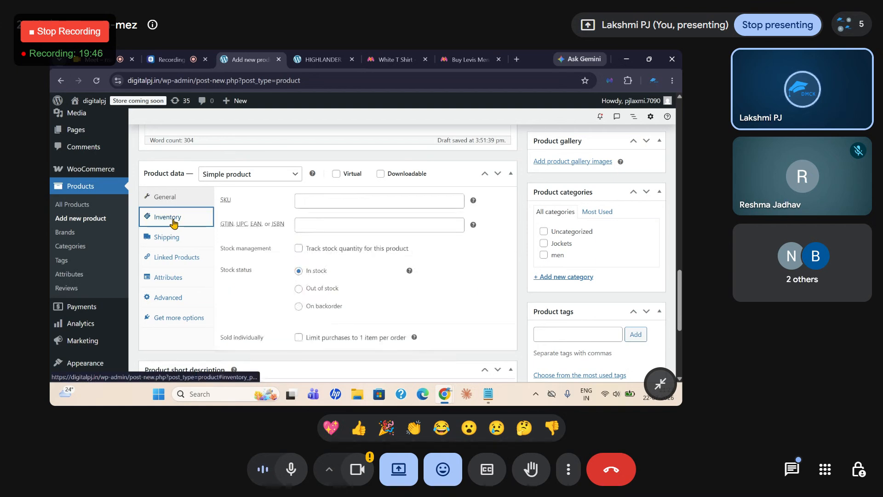
pyautogui.click(321, 202)
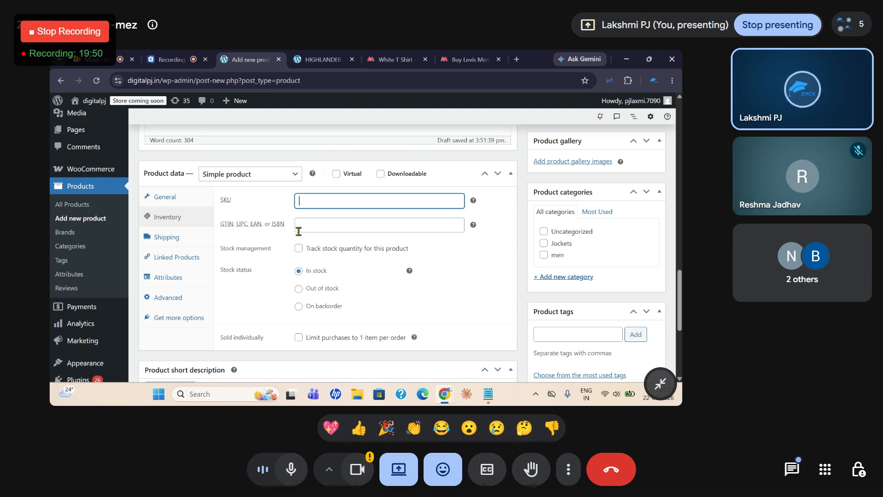
pyautogui.click(298, 248)
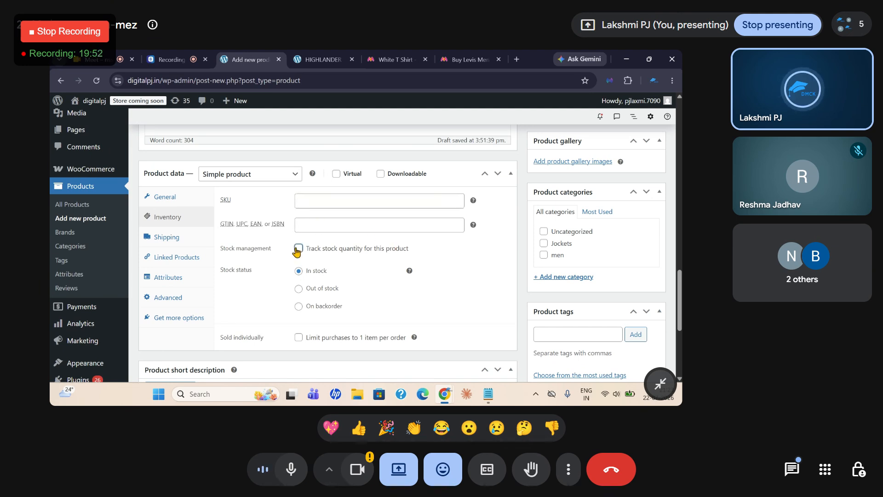
pyautogui.click(317, 272)
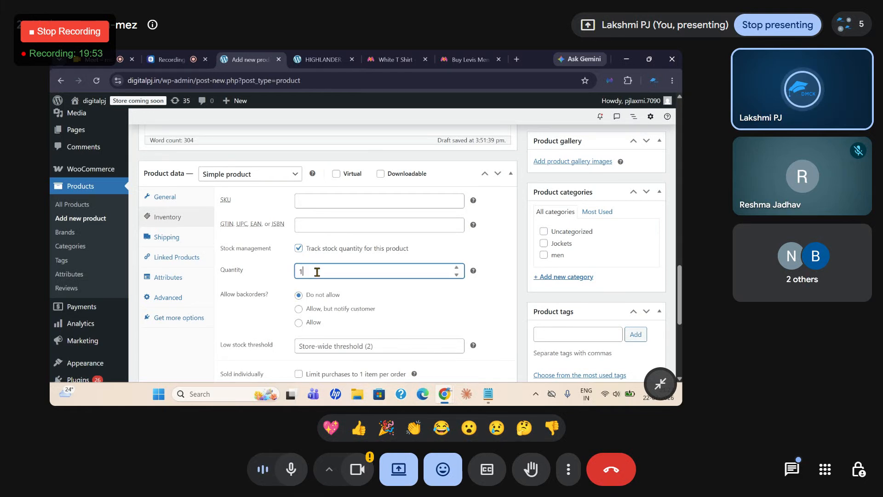
pyautogui.moveTo(316, 272); pyautogui.dragTo(291, 271)
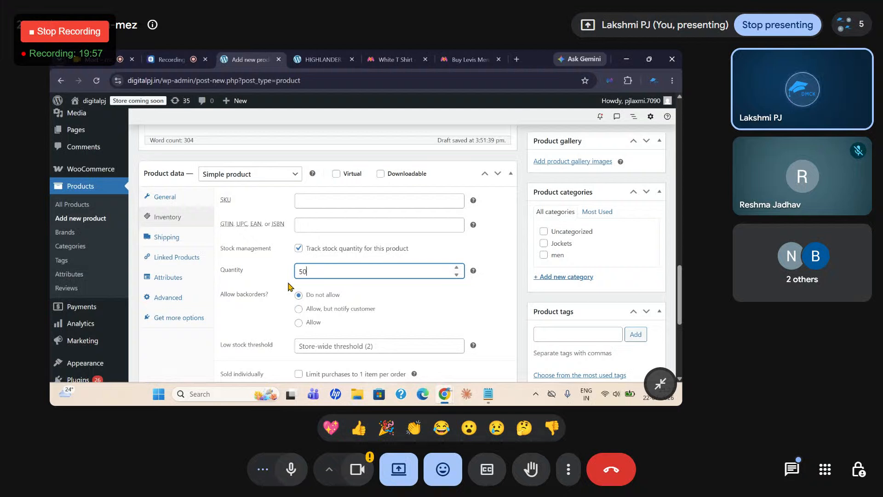
pyautogui.click(298, 322)
# Read the help note on the low stock threshold and set the threshold to 10.
pyautogui.scroll(-3, 297, 322)
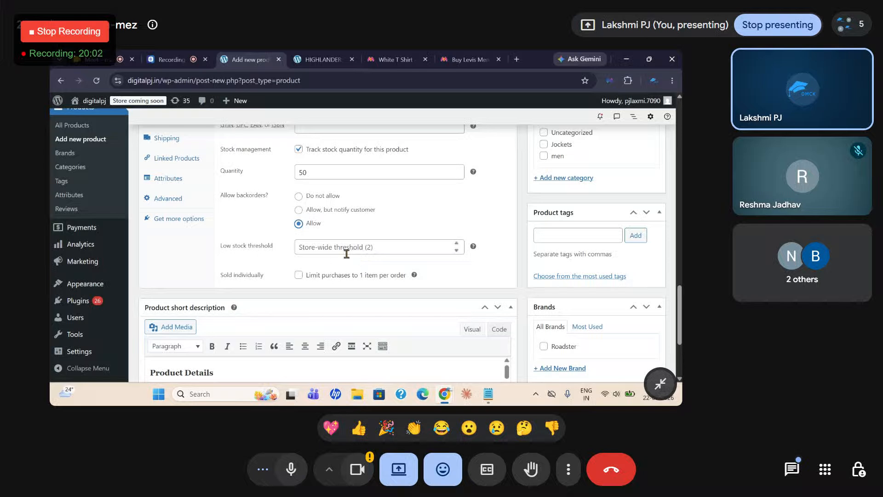
pyautogui.moveTo(473, 247)
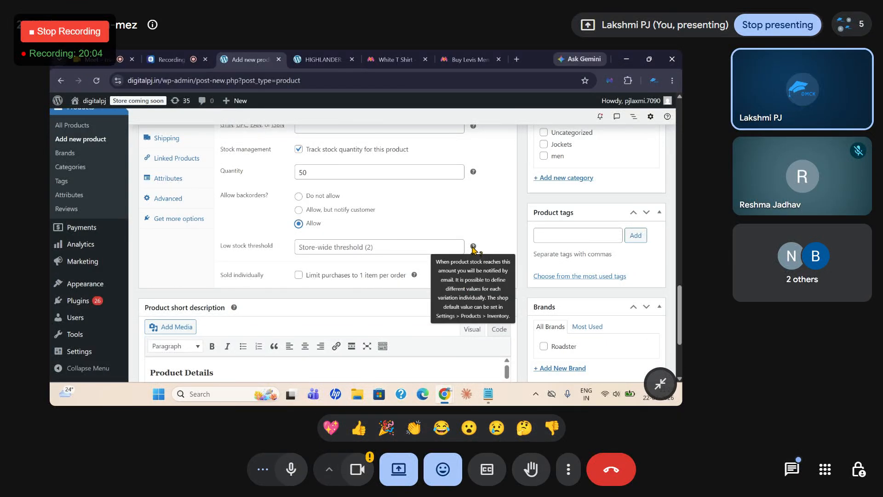
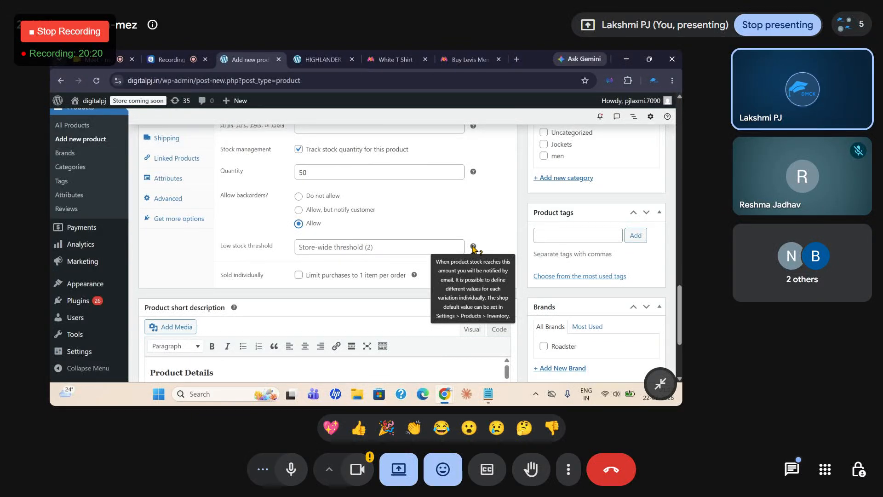
pyautogui.click(323, 251)
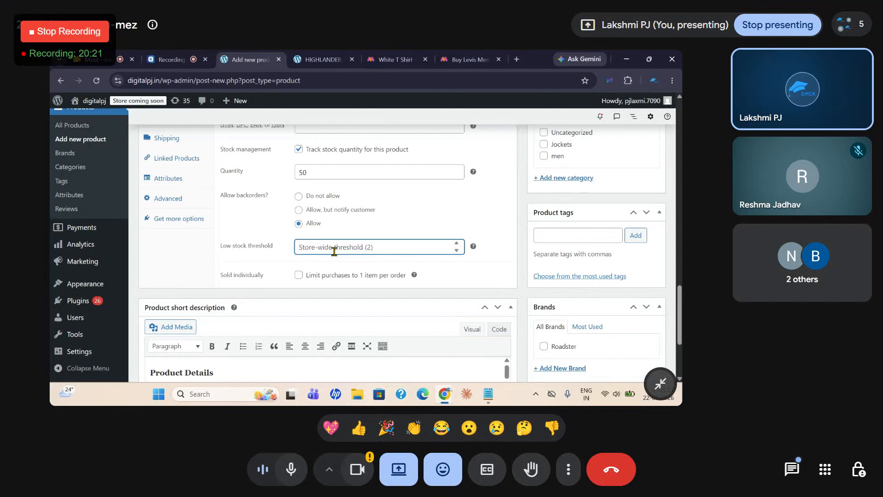
pyautogui.write('10')
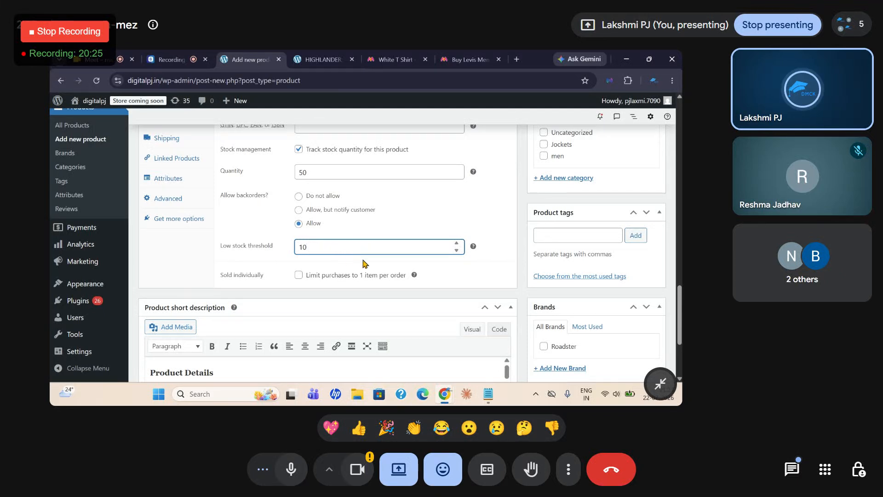
# Examine the product's shipping settings, including the weight and dimension fields, without entering values.
pyautogui.scroll(-1, 372, 269)
pyautogui.scroll(2, 372, 270)
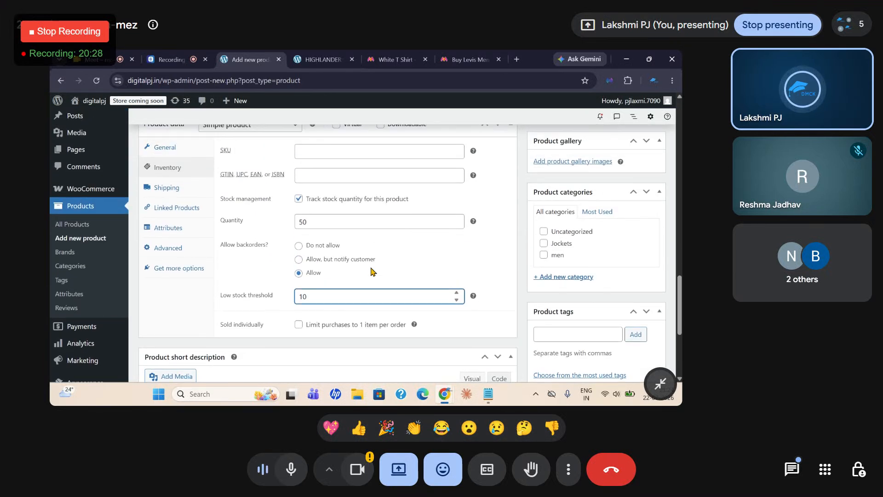
pyautogui.click(158, 187)
pyautogui.scroll(3, 360, 230)
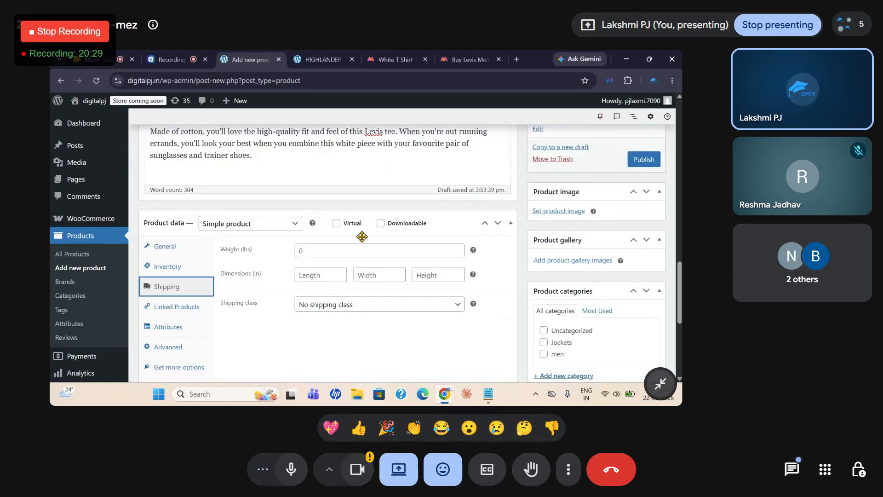
pyautogui.click(339, 256)
pyautogui.click(332, 278)
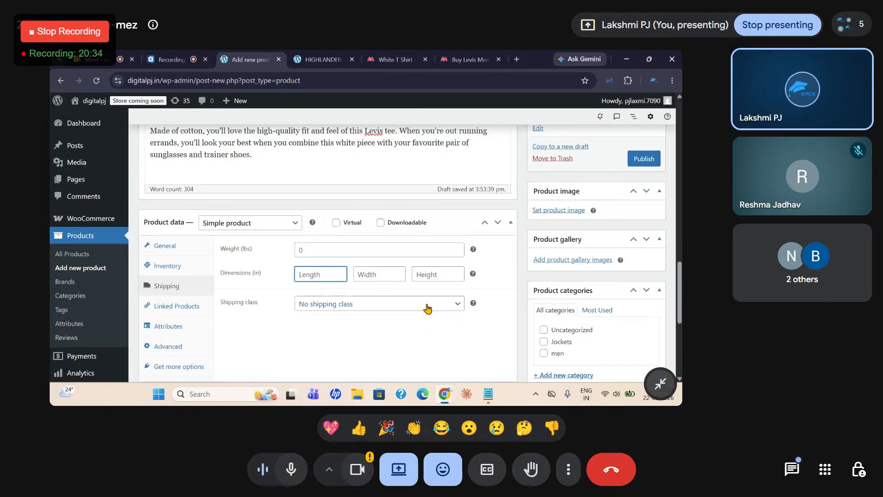
# Upload the picture 2_1 from the Pictures folder and set it as the product image.
pyautogui.scroll(1, 427, 308)
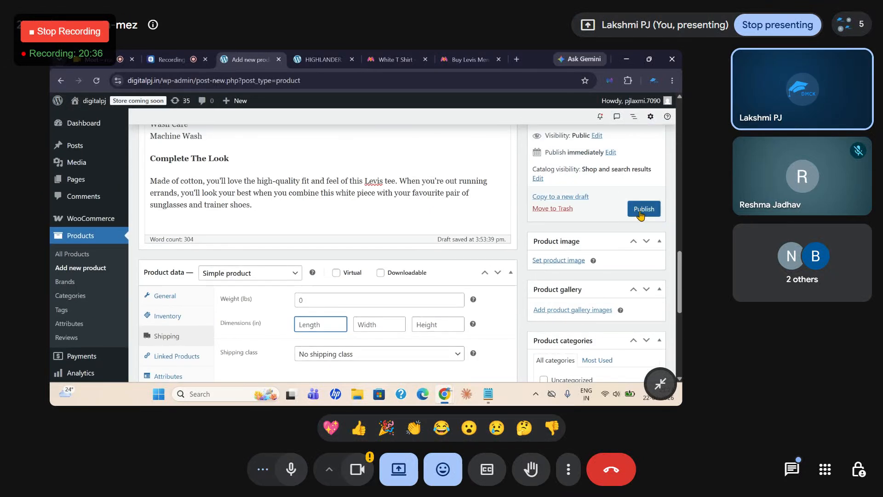
pyautogui.click(561, 260)
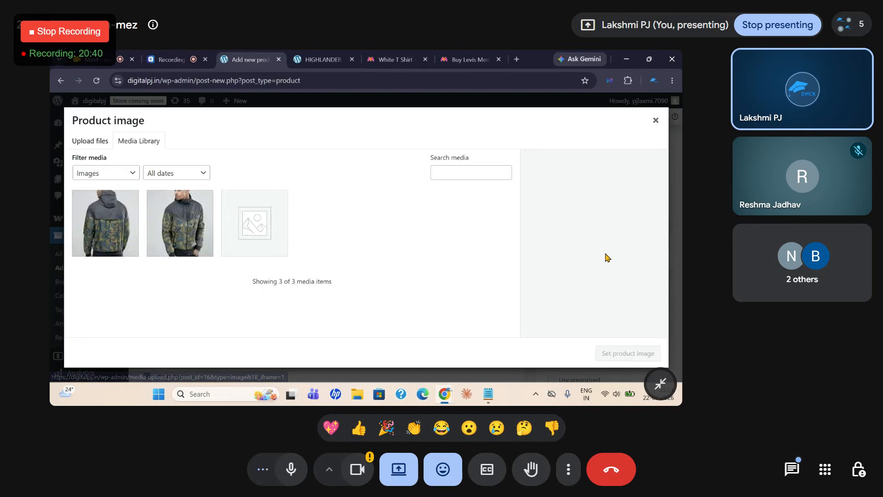
pyautogui.click(95, 146)
pyautogui.click(363, 261)
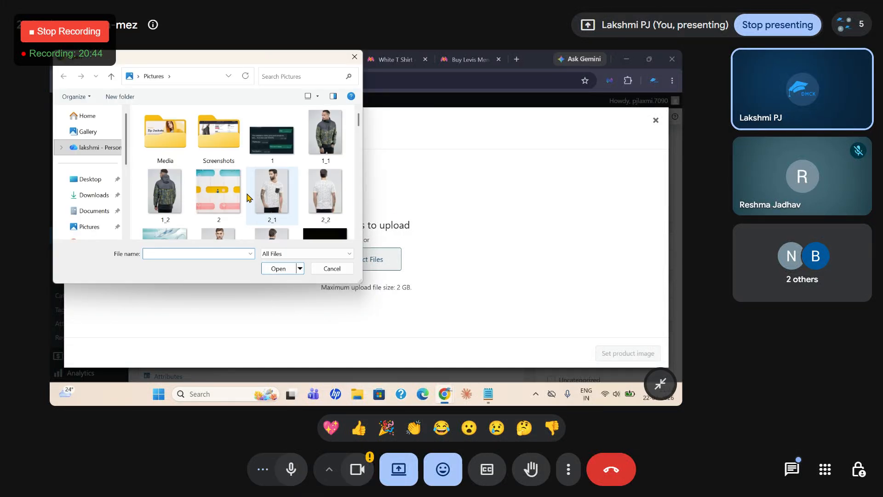
pyautogui.click(273, 195)
pyautogui.click(279, 268)
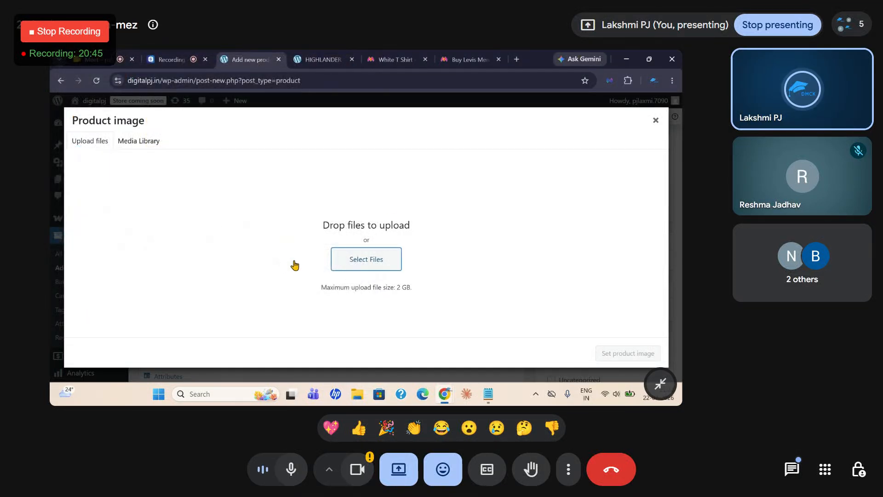
pyautogui.click(624, 353)
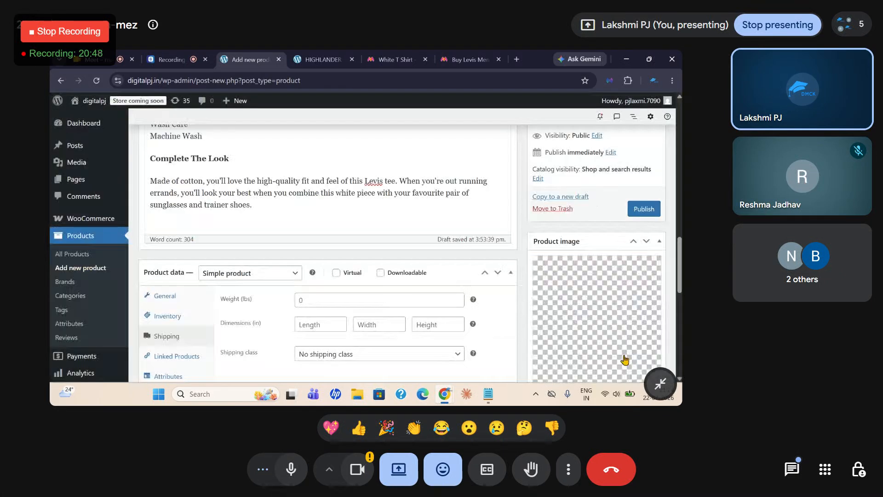
# Upload the back-view picture 2_2 and add it to the product gallery.
pyautogui.scroll(-5, 602, 275)
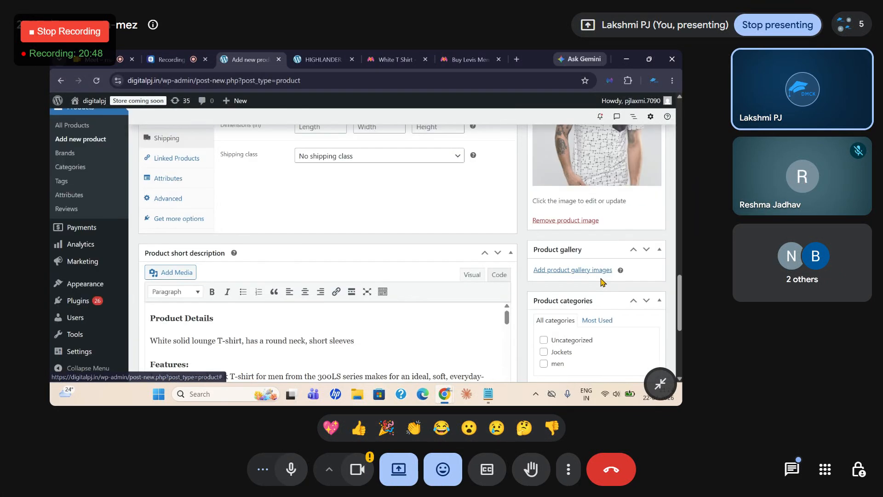
pyautogui.click(564, 271)
pyautogui.click(89, 141)
pyautogui.click(366, 259)
pyautogui.scroll(-1, 319, 187)
pyautogui.click(319, 187)
pyautogui.click(279, 268)
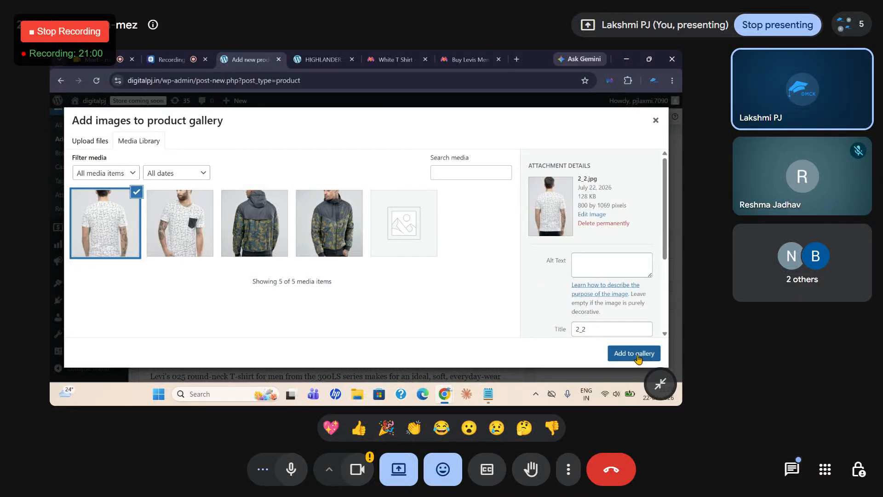
pyautogui.click(634, 353)
# Create a new product category named T shirts and assign it to the product.
pyautogui.scroll(-2, 566, 244)
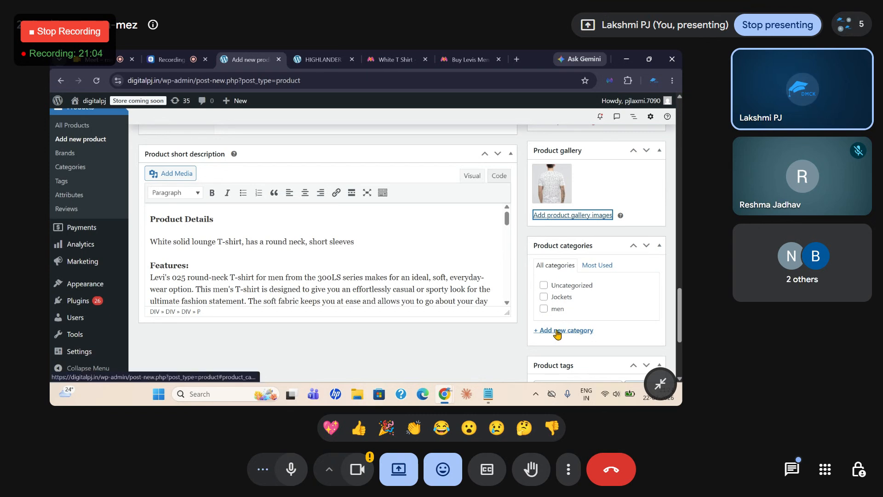
pyautogui.scroll(-1, 556, 335)
pyautogui.click(564, 282)
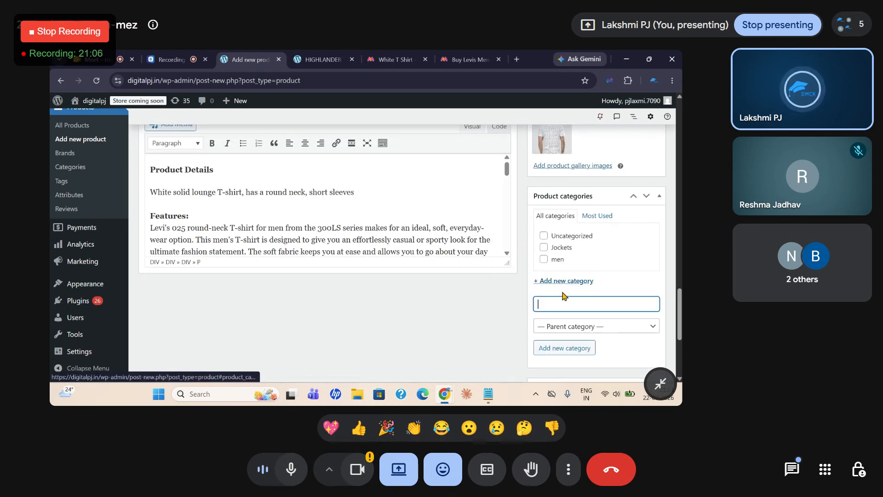
pyautogui.write('T shies')
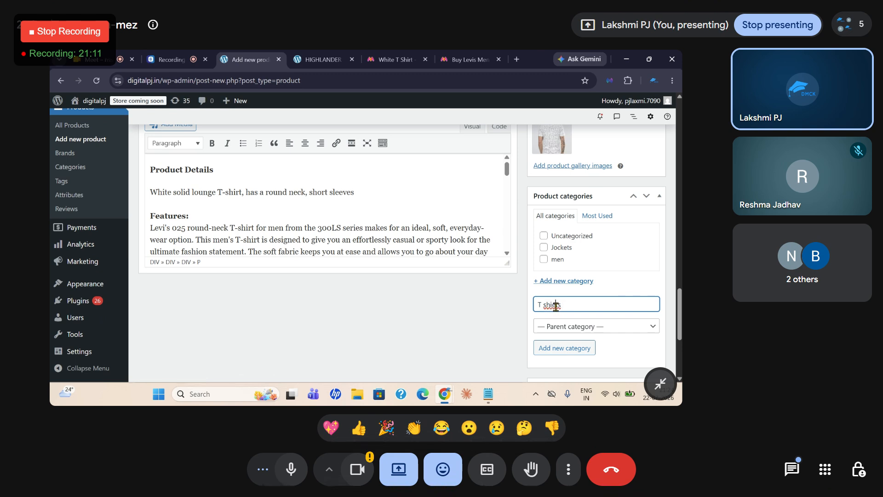
pyautogui.press('BackSpace')
pyautogui.click(586, 293)
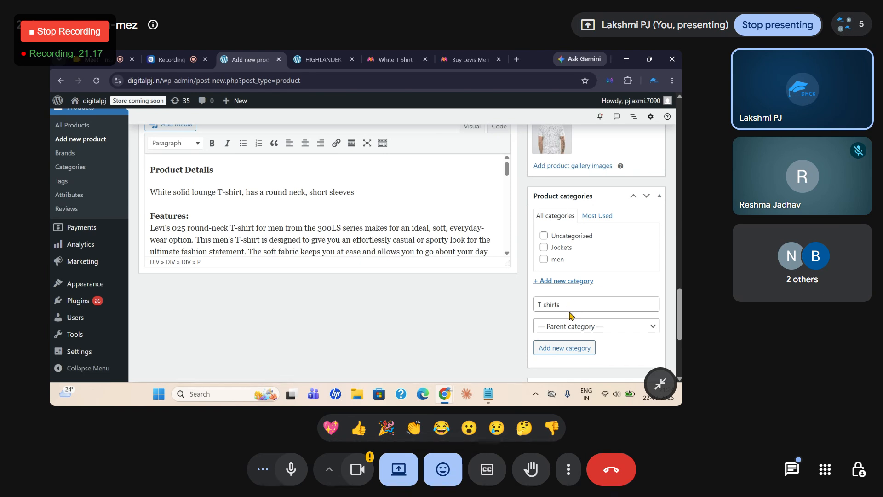
pyautogui.click(566, 306)
pyautogui.press('Return')
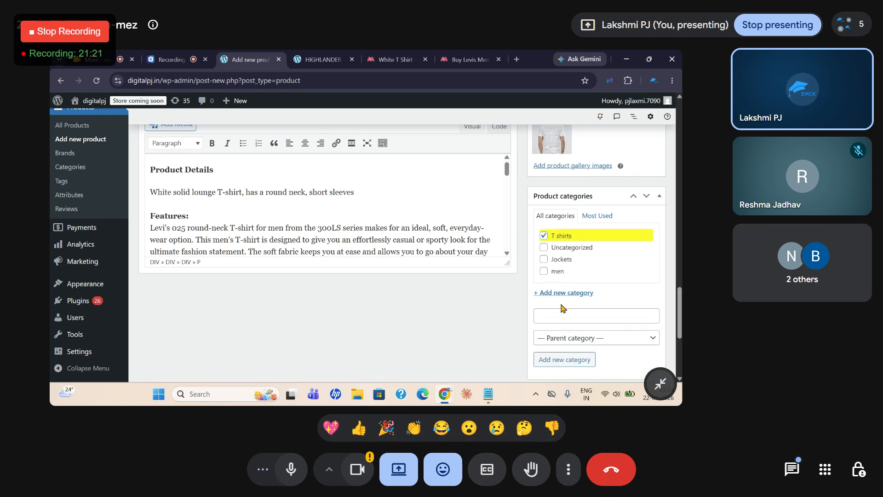
# Choose men as the parent category in the new-category form.
pyautogui.scroll(-2, 605, 305)
pyautogui.click(649, 238)
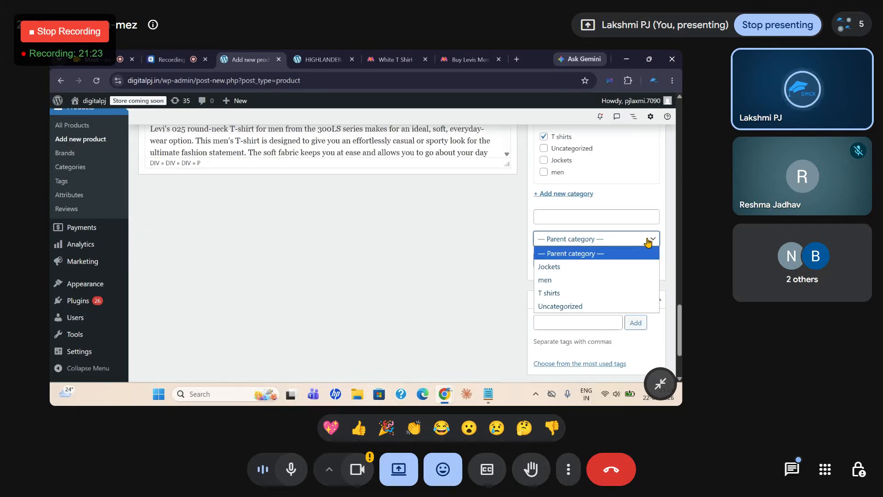
pyautogui.click(545, 279)
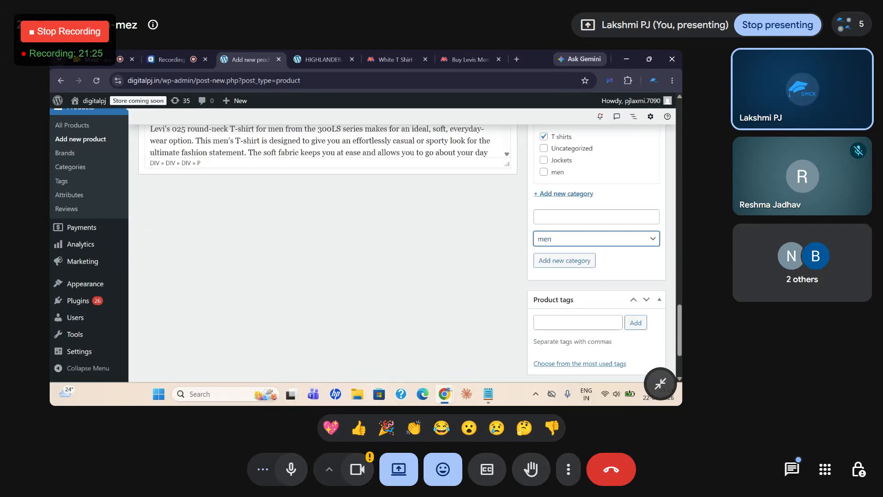
# Start a new brand entry for the product and enter Levis as its name.
pyautogui.scroll(-3, 488, 244)
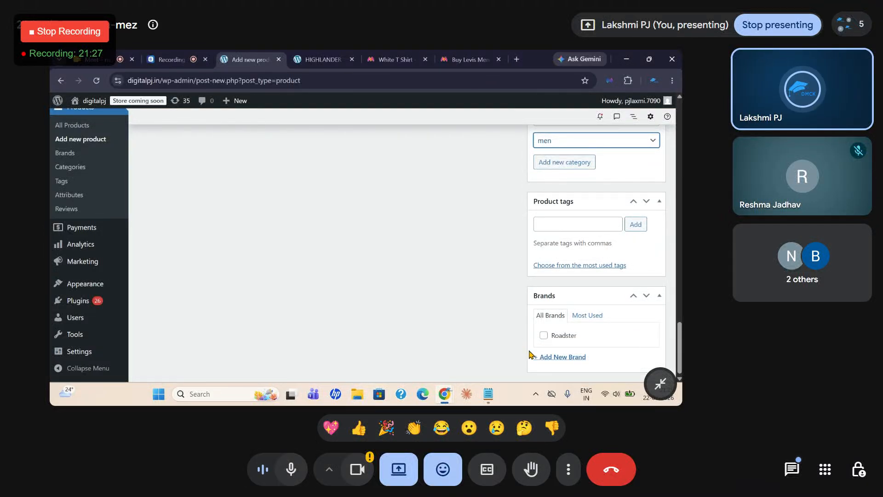
pyautogui.click(557, 357)
pyautogui.scroll(-2, 565, 377)
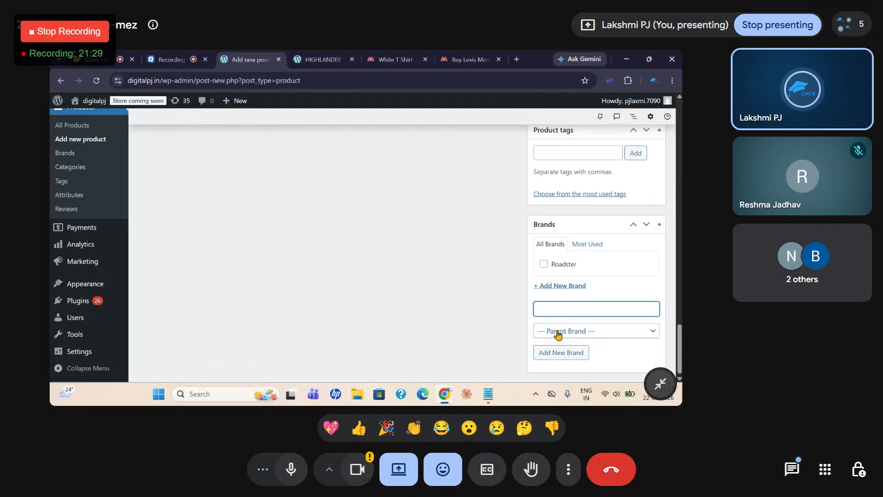
pyautogui.write('Levis')
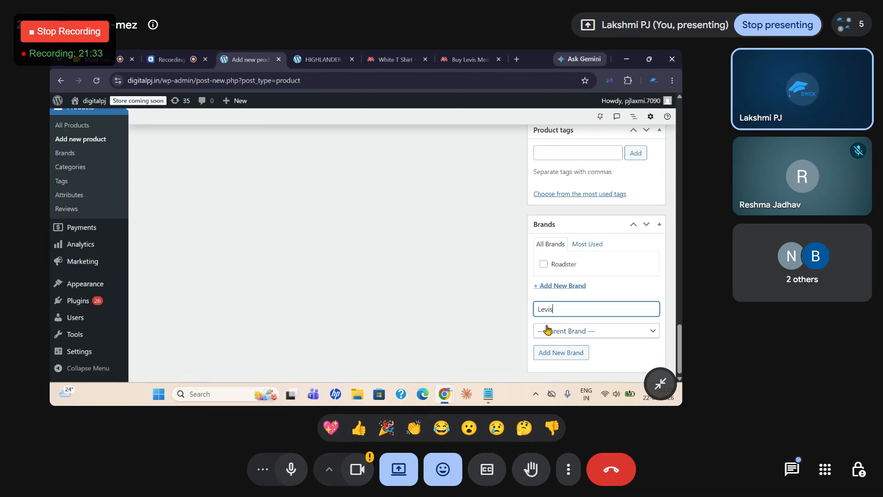
# Publish the Men White T- Shirt product.
pyautogui.scroll(10, 577, 329)
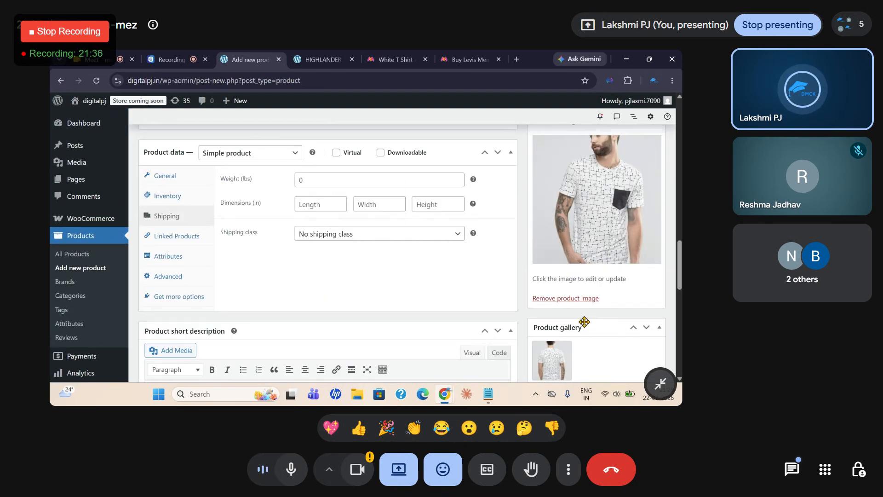
pyautogui.scroll(5, 583, 322)
pyautogui.click(645, 259)
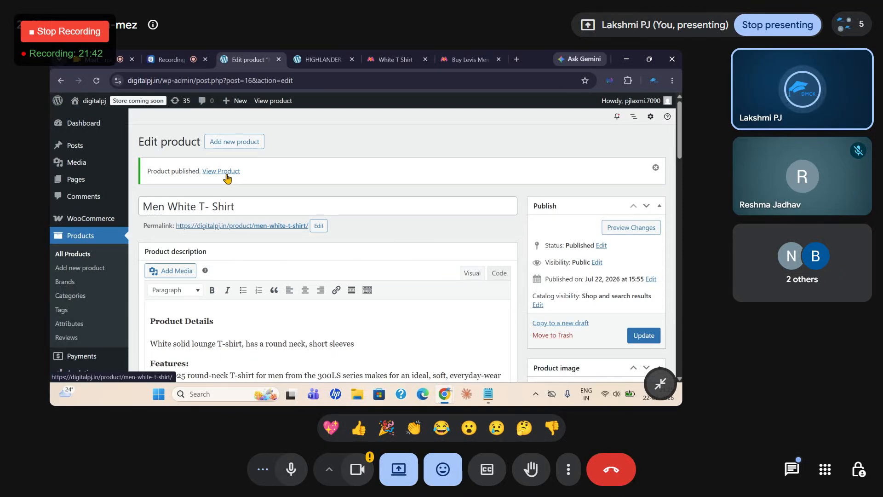
# Open the published Men White T-Shirt product page in a new tab and review its price, description, stock, category and images.
pyautogui.click(221, 173)
pyautogui.rightClick(222, 174)
pyautogui.click(262, 180)
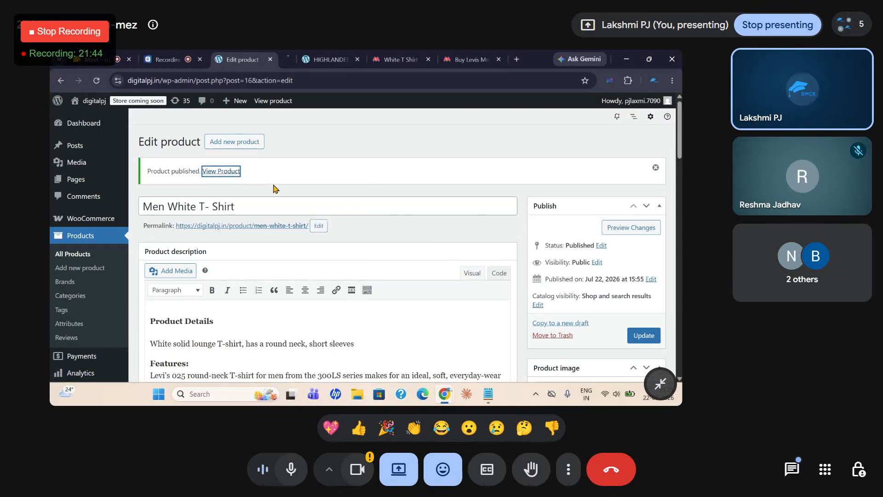
pyautogui.click(90, 67)
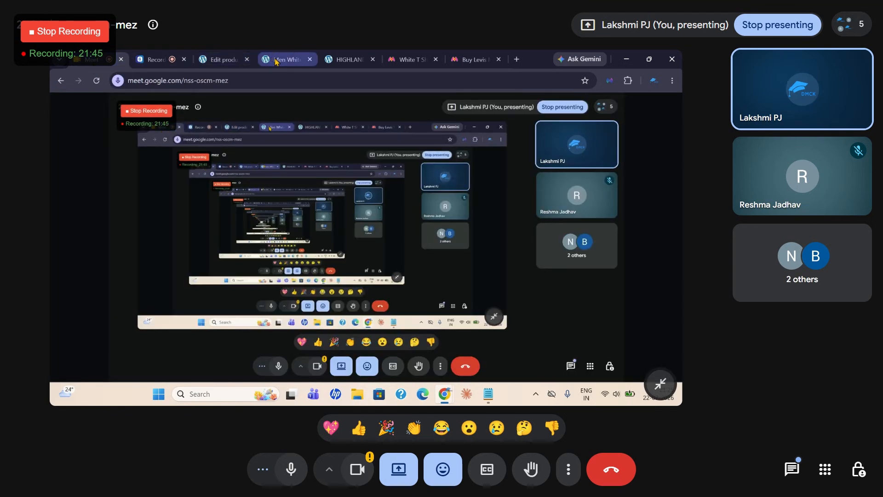
pyautogui.click(282, 59)
pyautogui.scroll(-5, 309, 256)
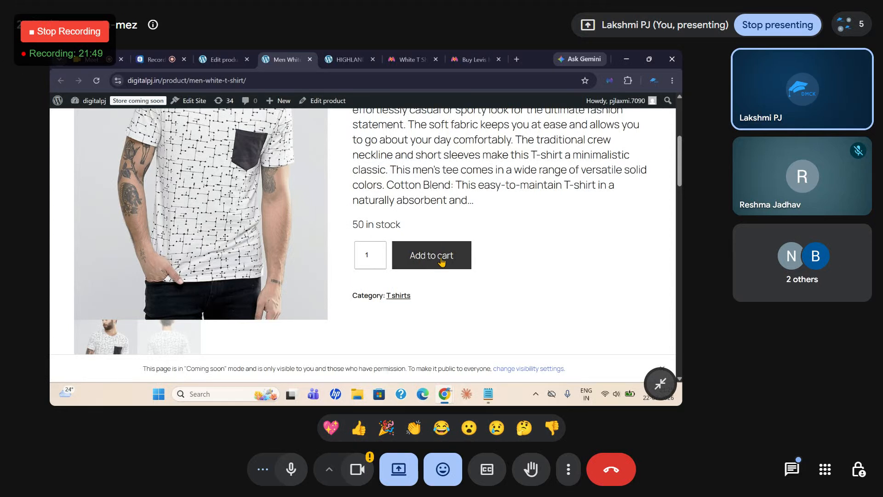
pyautogui.scroll(-1, 414, 299)
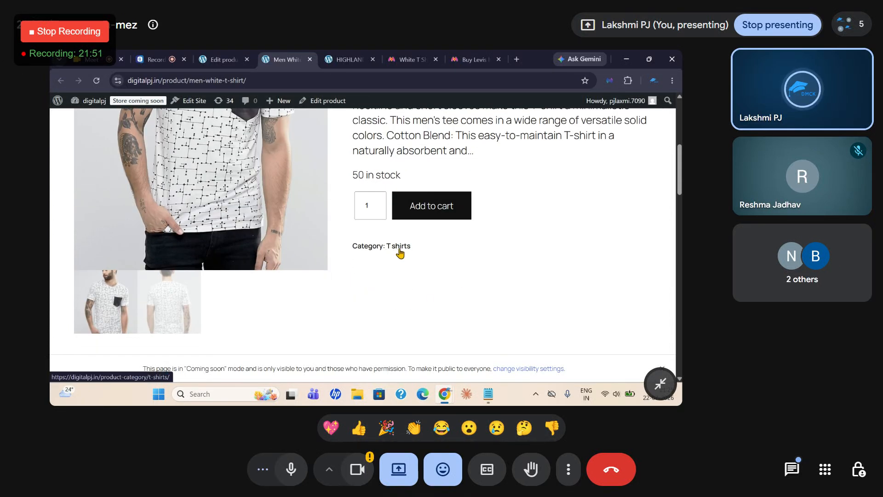
pyautogui.scroll(2, 400, 252)
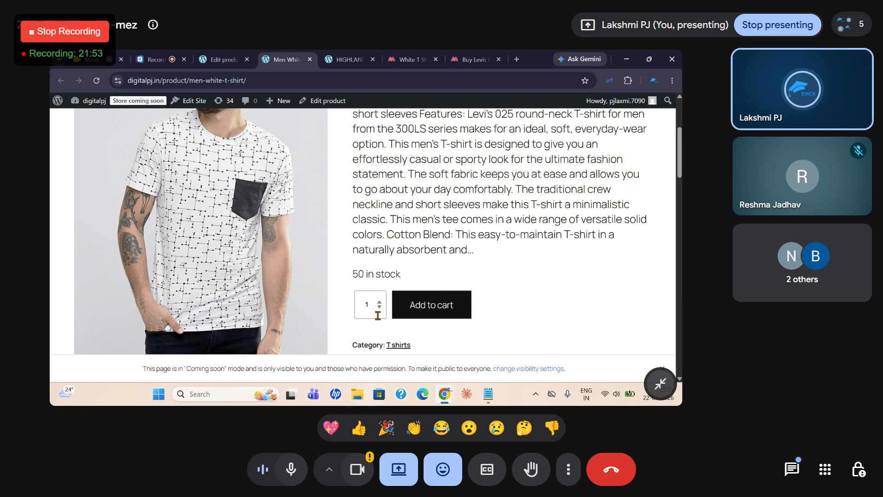
pyautogui.scroll(3, 377, 316)
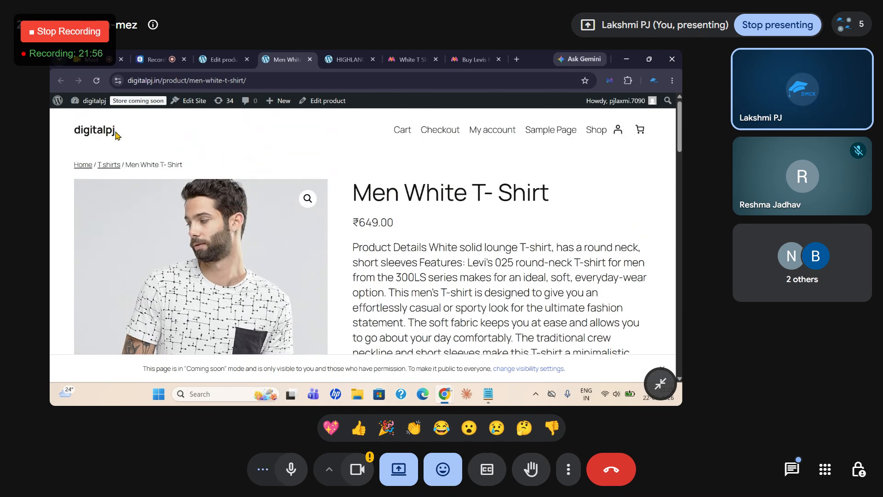
# Open the store's Shop page in a new tab from the dashboard and look over the listed products and prices.
pyautogui.moveTo(89, 101)
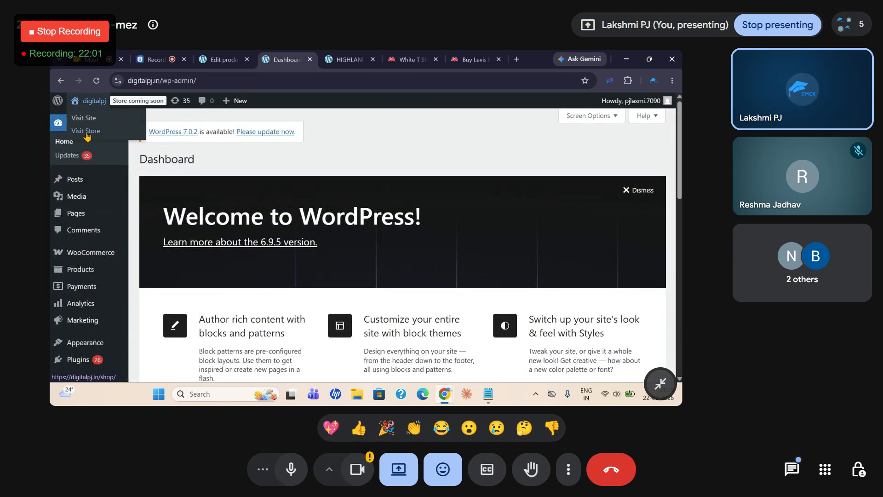
pyautogui.rightClick(86, 132)
pyautogui.click(140, 146)
pyautogui.click(306, 61)
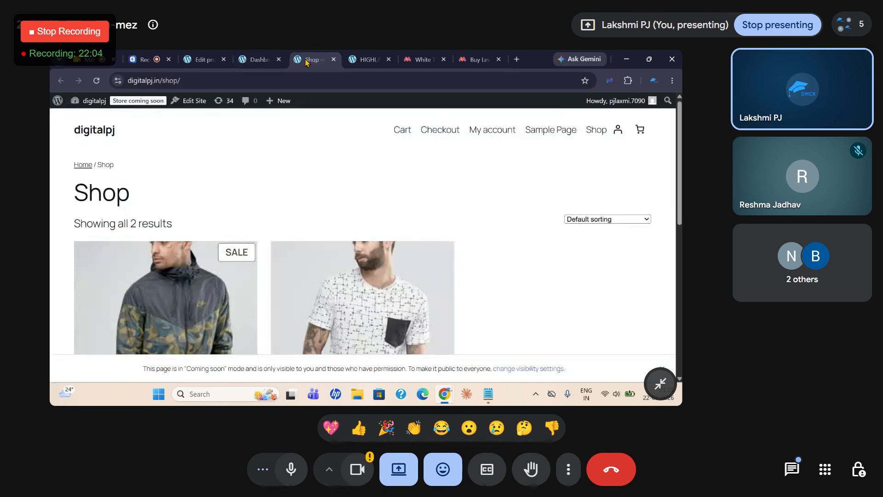
pyautogui.scroll(-3, 347, 206)
pyautogui.scroll(2, 239, 205)
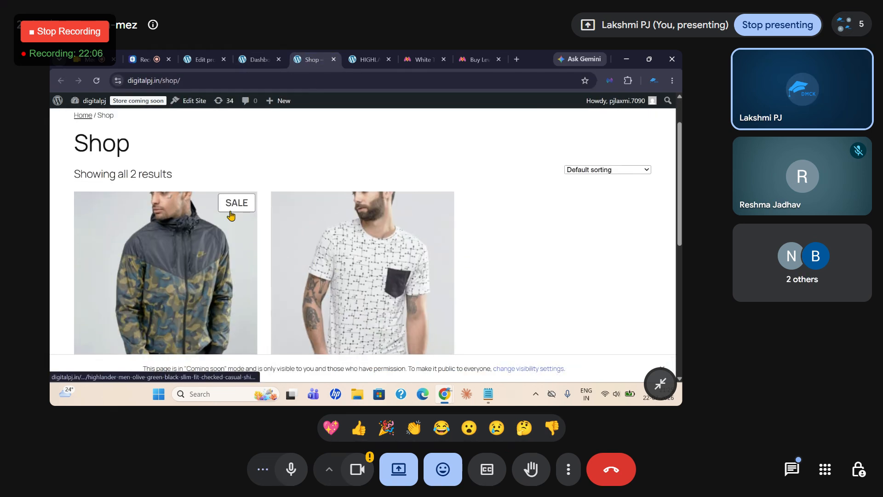
pyautogui.scroll(-5, 256, 211)
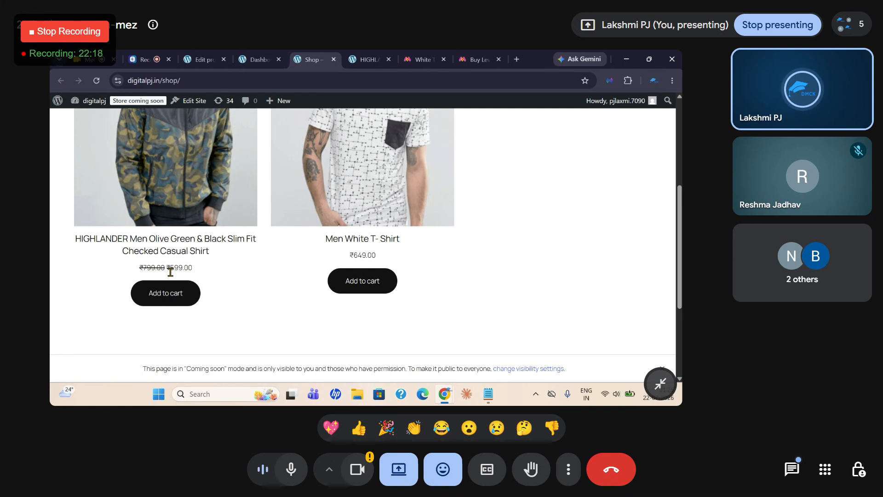
# Add the HIGHLANDER casual shirt to the cart and, in the cart, raise its quantity to 2 and return it to 1.
pyautogui.click(167, 296)
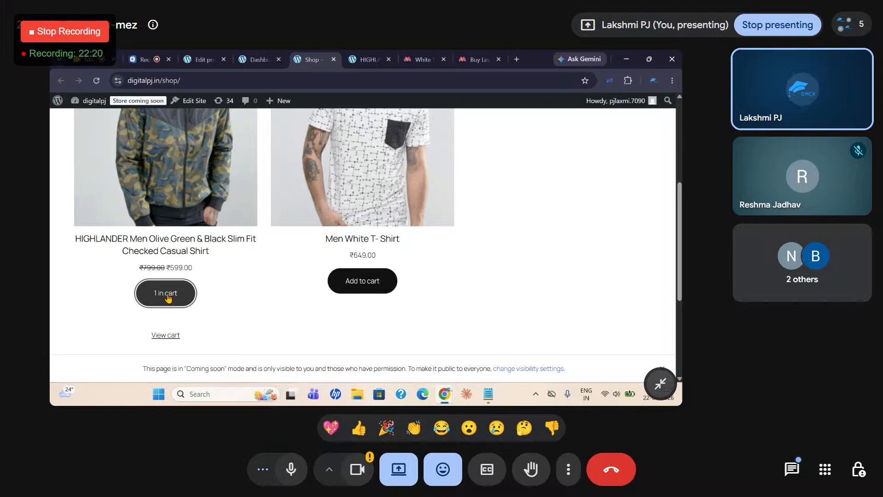
pyautogui.click(178, 335)
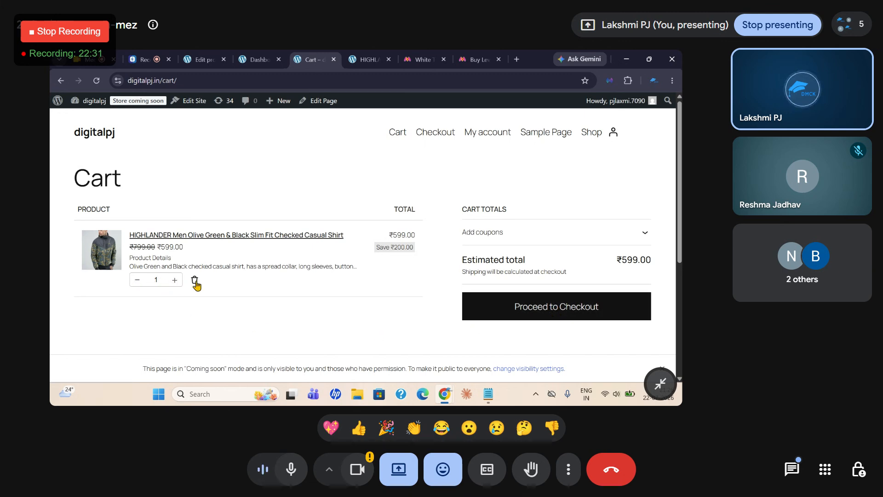
pyautogui.click(175, 280)
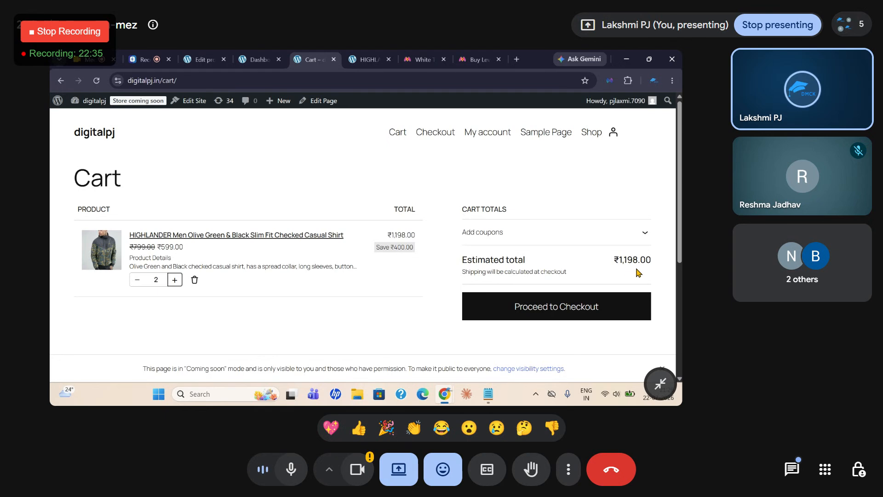
pyautogui.click(138, 281)
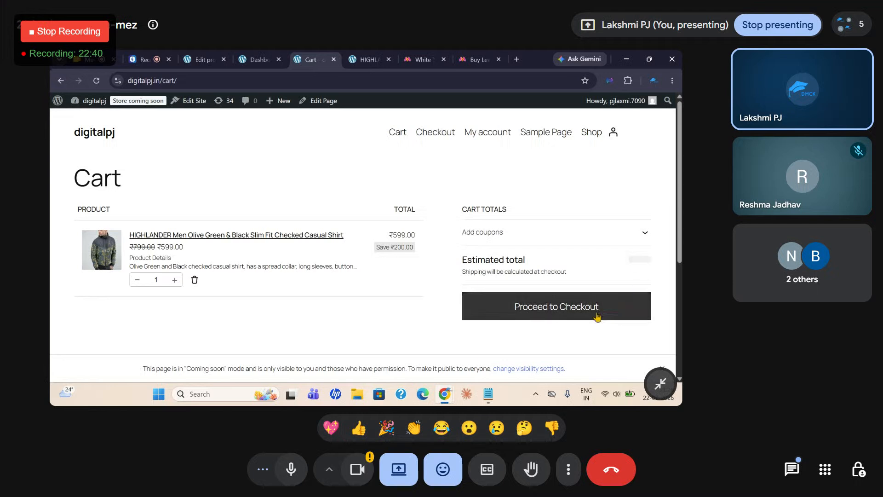
# Proceed to checkout with the shirt and choose India as the shipping country.
pyautogui.click(563, 313)
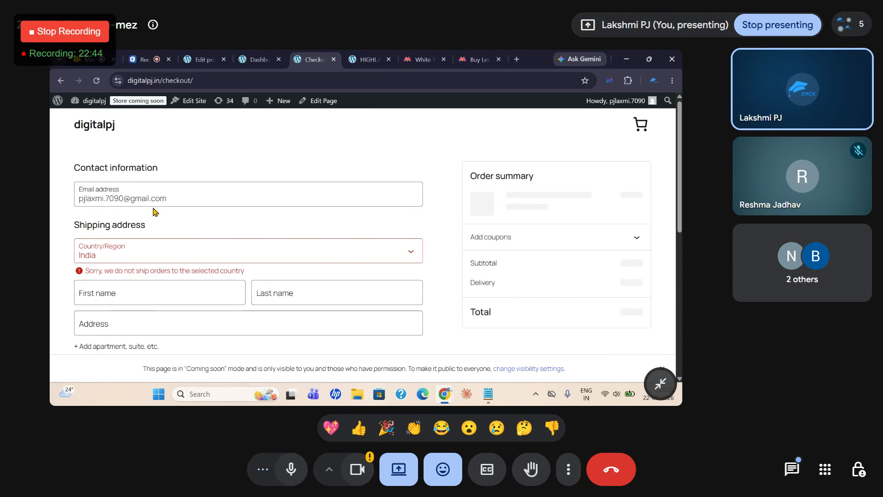
pyautogui.click(135, 256)
pyautogui.click(93, 287)
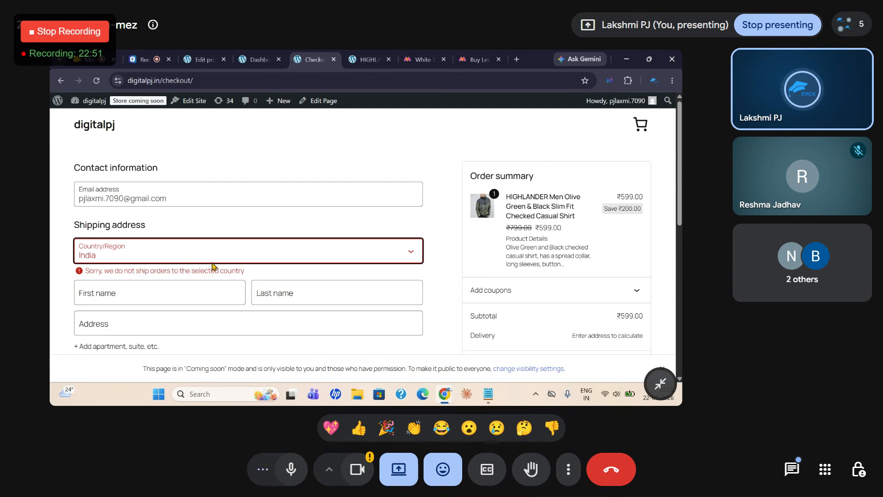
# Open the site dashboard in a new tab and bring up the WooCommerce general settings with the store address.
pyautogui.rightClick(84, 116)
pyautogui.click(137, 128)
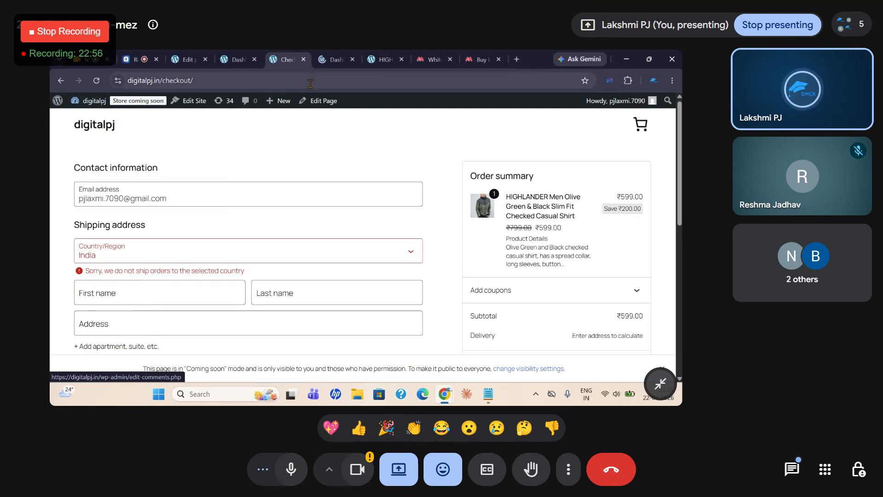
pyautogui.click(329, 63)
pyautogui.scroll(-1, 105, 279)
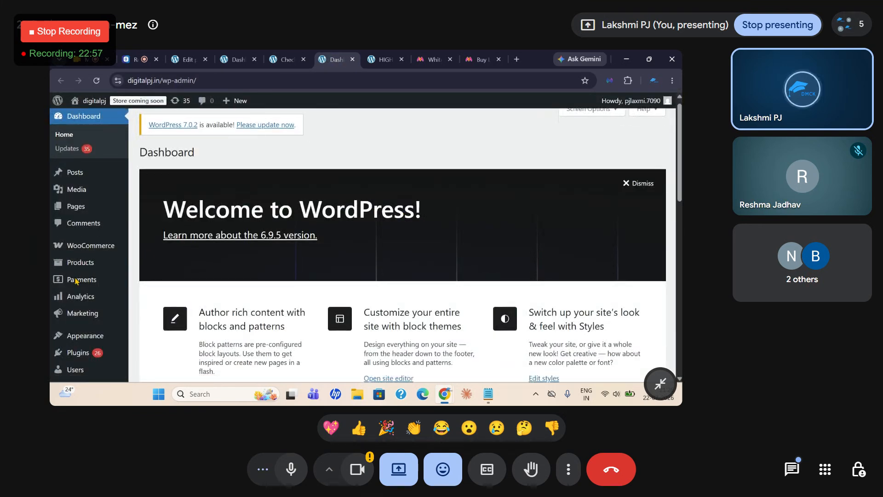
pyautogui.moveTo(99, 205)
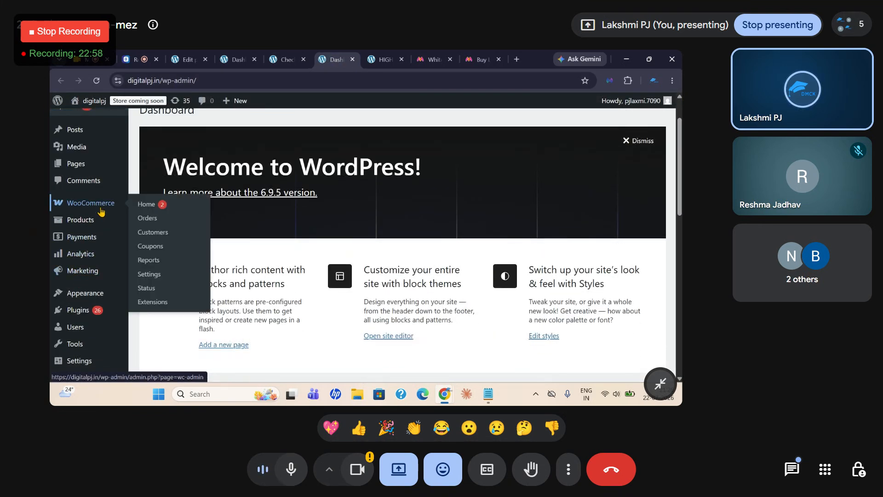
pyautogui.click(150, 276)
pyautogui.scroll(-1, 333, 302)
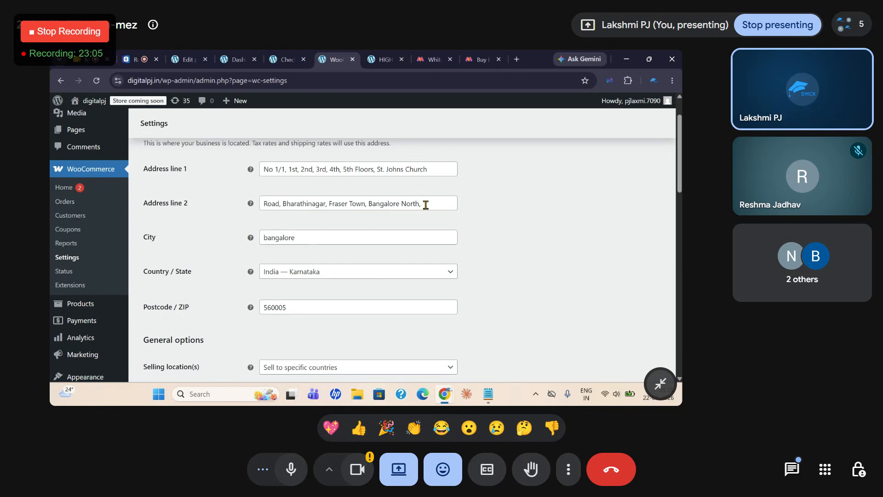
pyautogui.scroll(1, 422, 206)
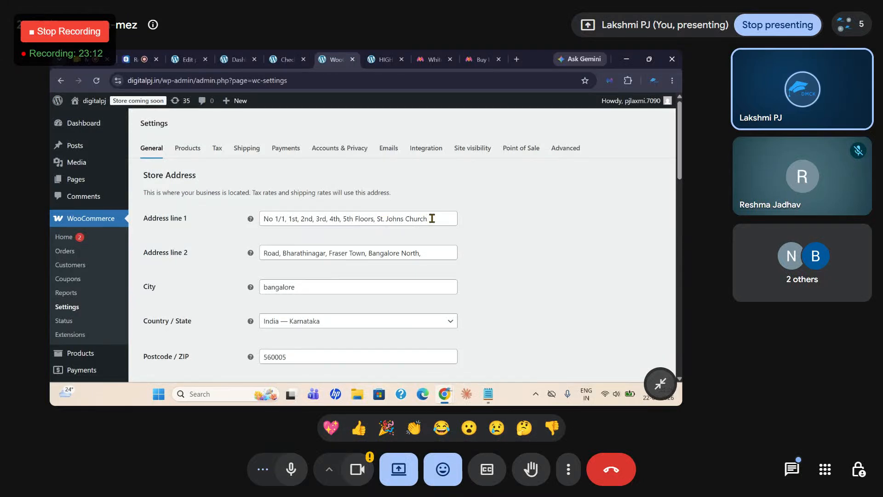
# Try the selling location option "Sell to all countries, except for..." and set it back to "Sell to specific countries".
pyautogui.scroll(-2, 240, 294)
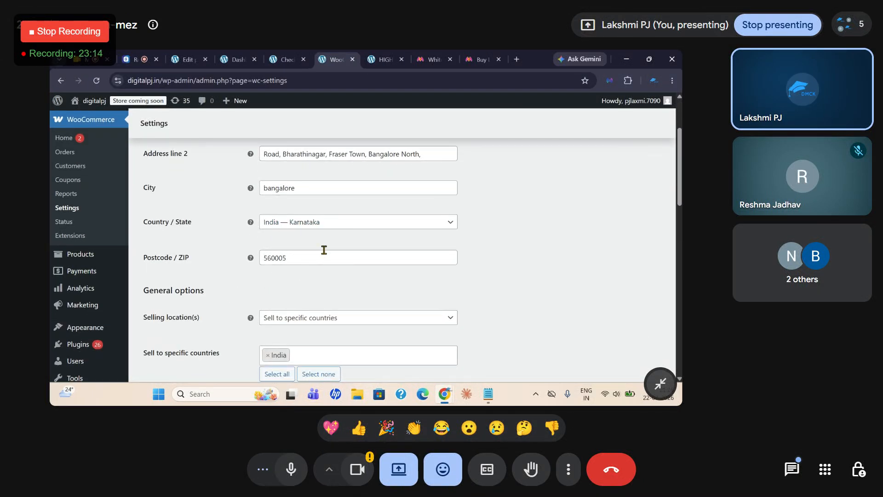
pyautogui.scroll(-1, 183, 322)
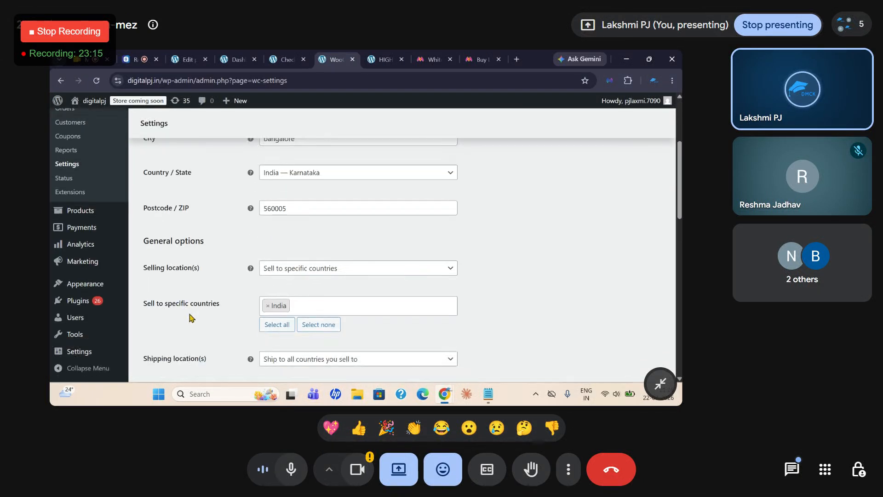
pyautogui.click(442, 269)
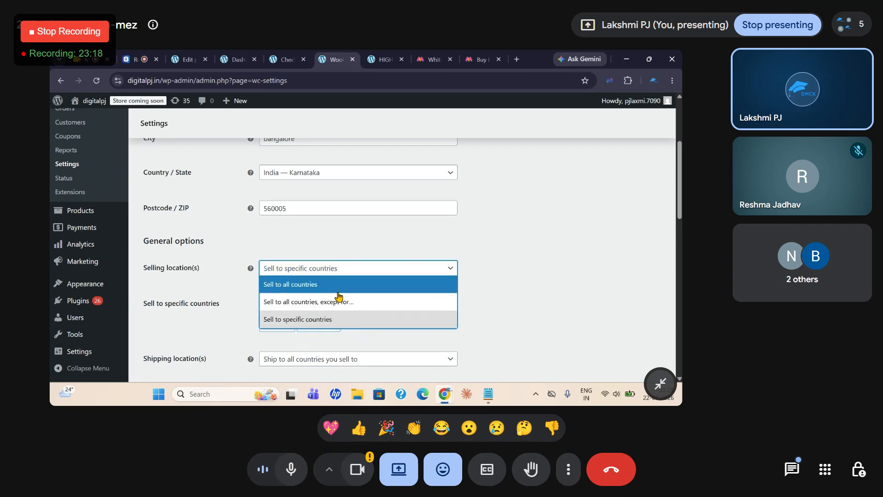
pyautogui.click(307, 302)
pyautogui.click(334, 268)
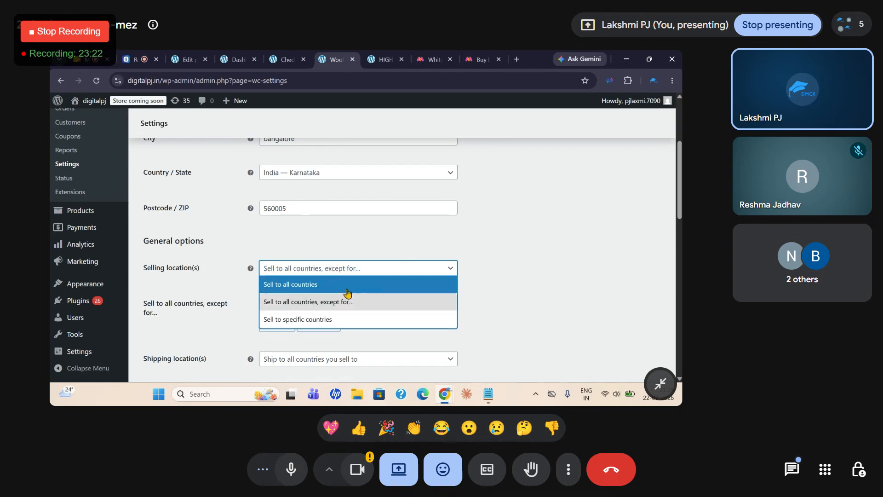
pyautogui.click(299, 317)
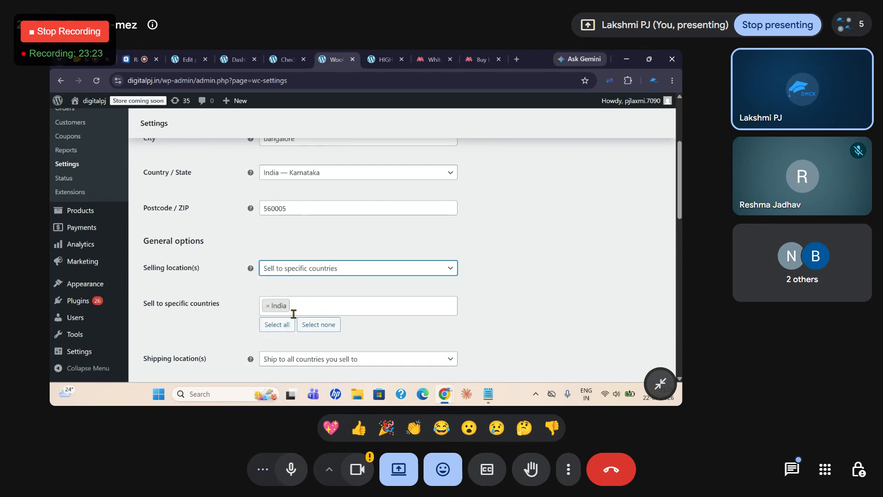
# Remove India from the specific countries to sell to and add it back.
pyautogui.click(315, 304)
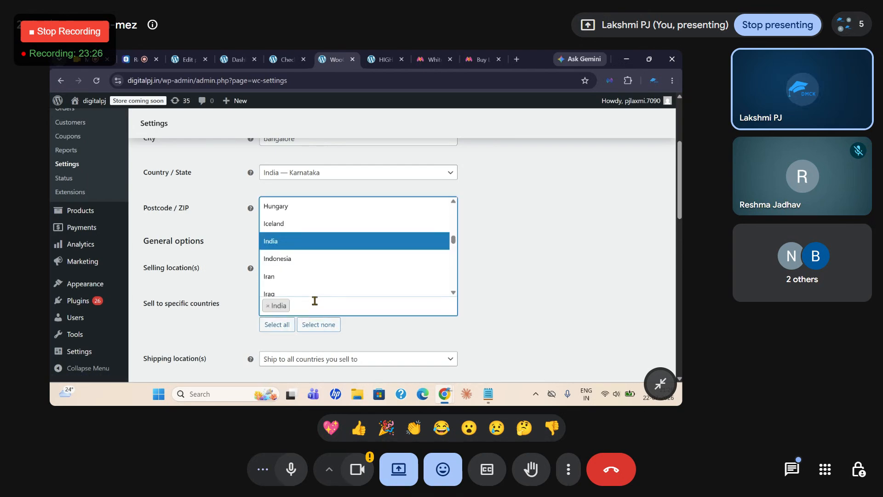
pyautogui.click(285, 244)
pyautogui.click(284, 308)
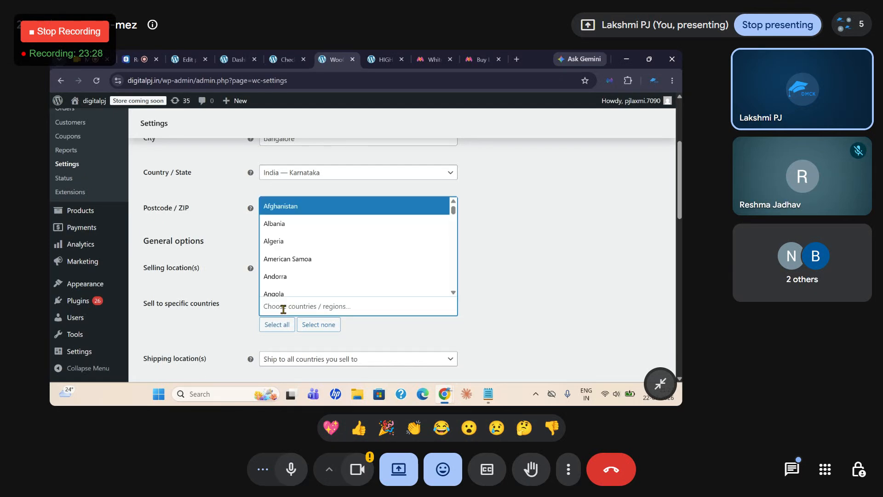
pyautogui.write('ind')
pyautogui.click(278, 289)
# Set the shipping locations to "Ship to specific countries only" and add India as the shipping country.
pyautogui.scroll(-2, 255, 333)
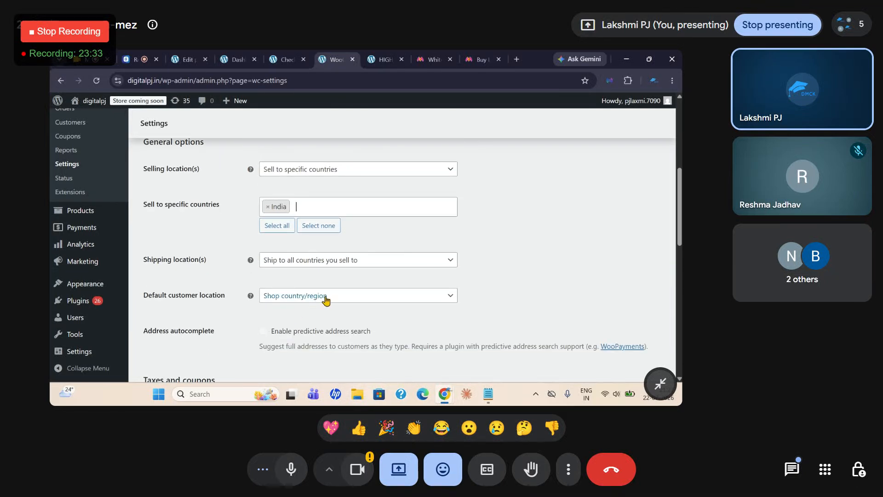
pyautogui.click(445, 266)
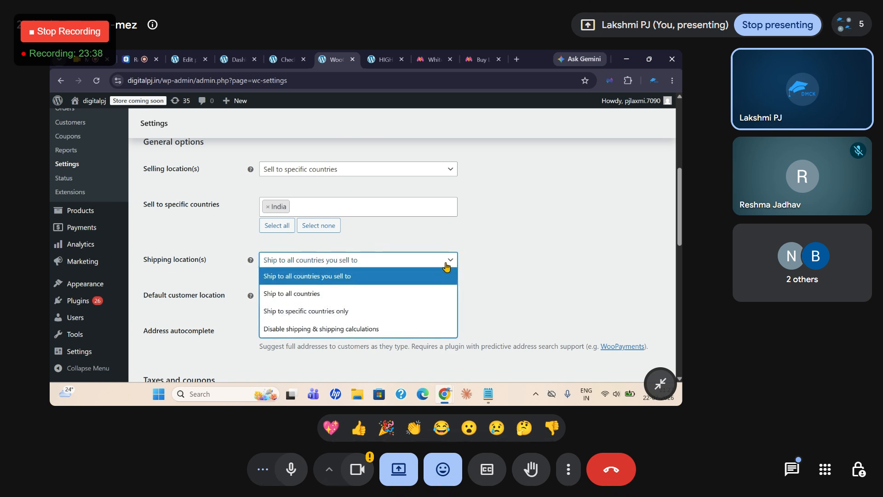
pyautogui.click(341, 312)
pyautogui.click(304, 298)
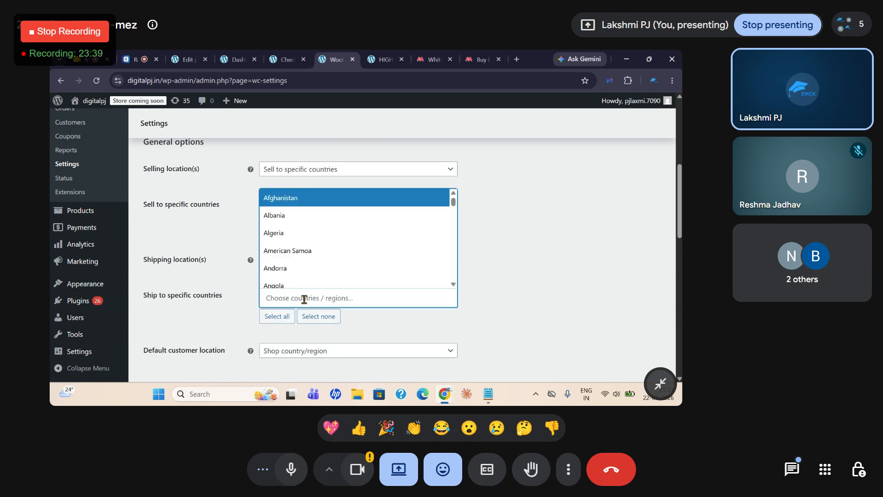
pyautogui.write('s')
pyautogui.press('BackSpace')
pyautogui.write('india')
pyautogui.click(301, 279)
# Select "Shop country/region" as the default customer location.
pyautogui.scroll(-3, 292, 299)
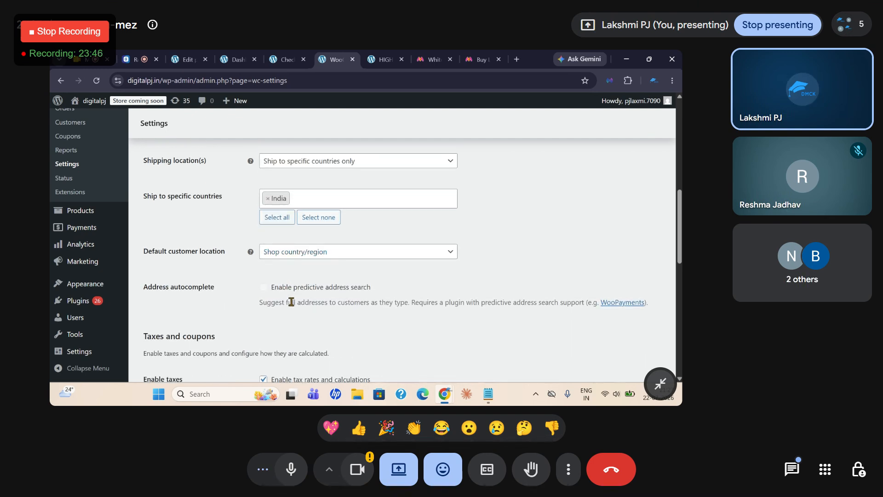
pyautogui.scroll(-1, 291, 302)
pyautogui.click(439, 206)
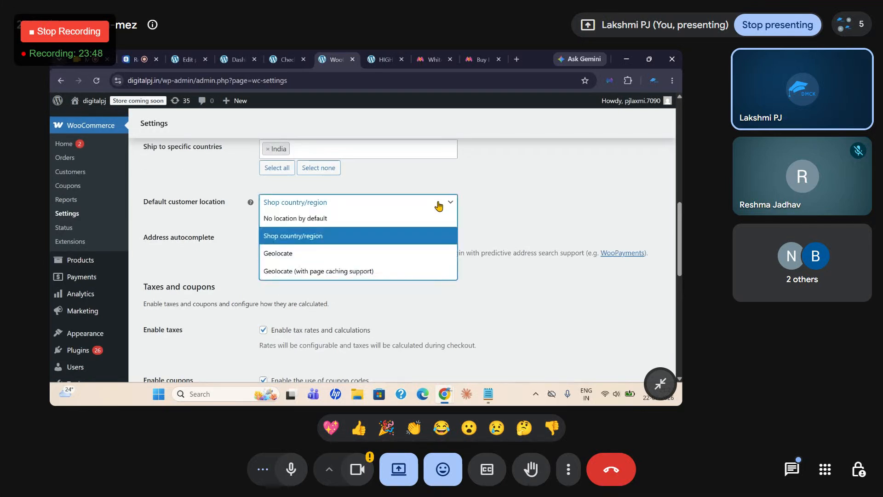
pyautogui.click(327, 239)
# Save the WooCommerce general settings.
pyautogui.scroll(-3, 269, 299)
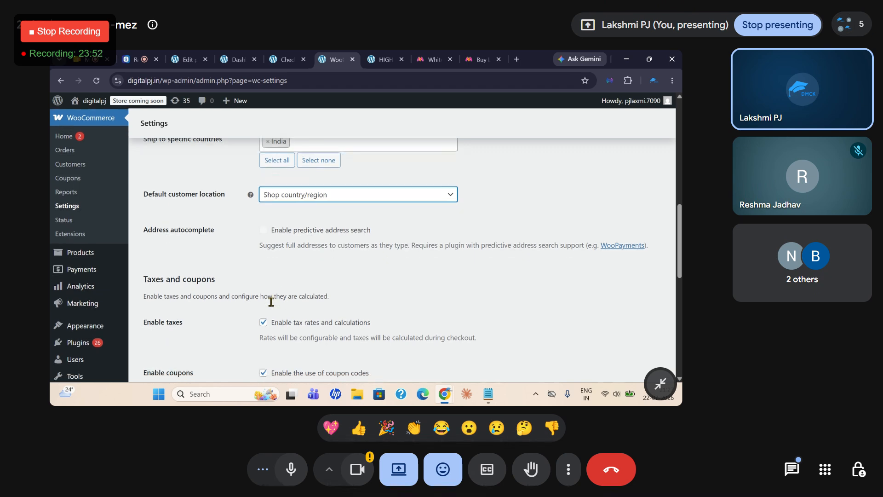
pyautogui.scroll(-2, 274, 307)
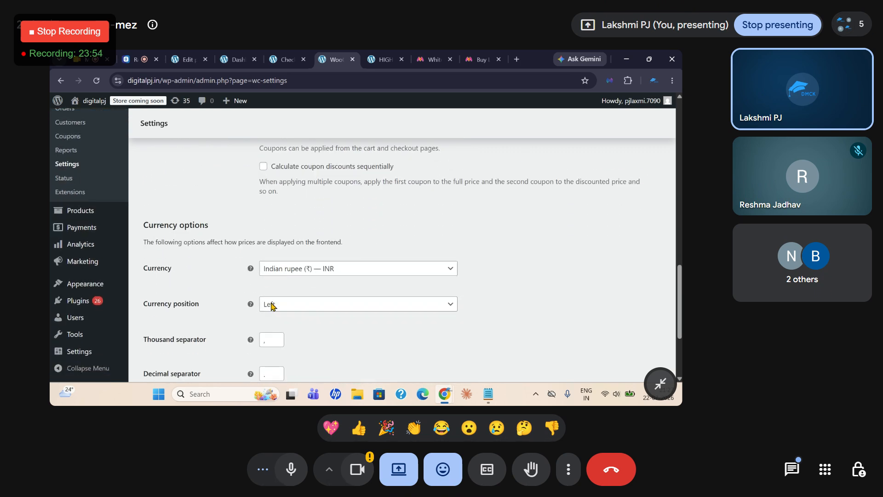
pyautogui.scroll(-3, 271, 306)
pyautogui.click(168, 312)
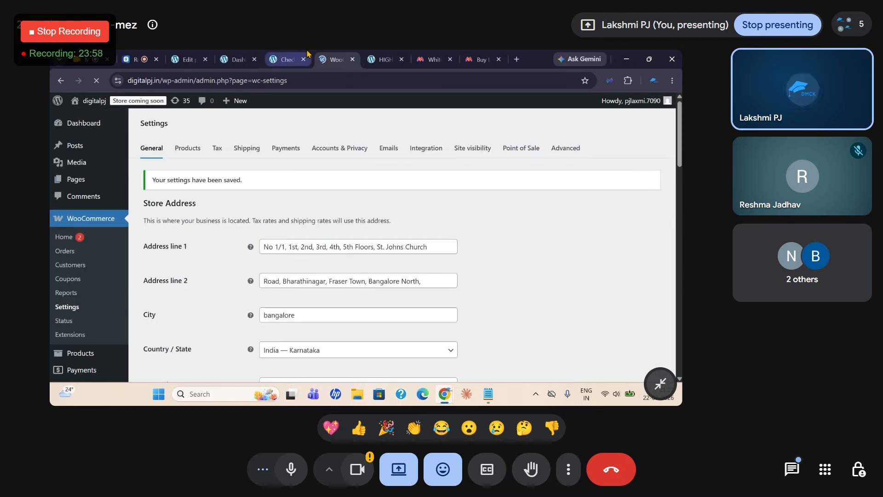
# Reload the HIGHLANDER checked casual shirt's product page, add the shirt to the cart and open the cart.
pyautogui.click(384, 59)
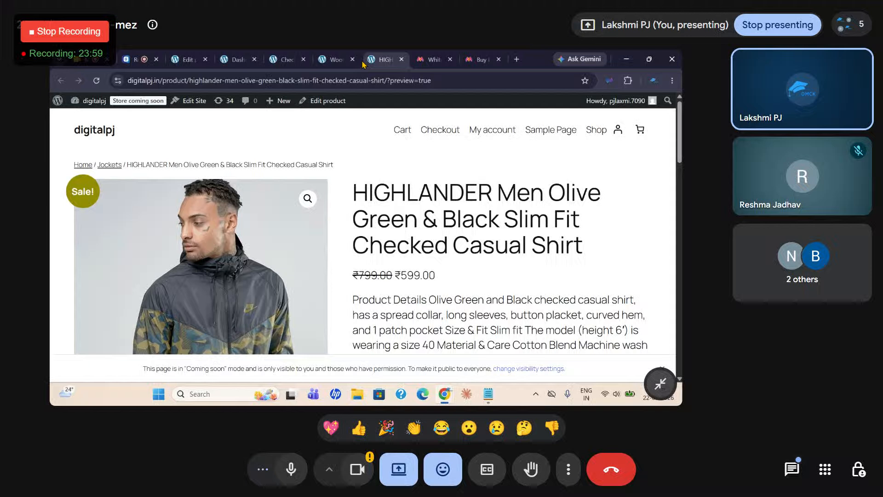
pyautogui.click(96, 82)
pyautogui.scroll(-4, 295, 284)
pyautogui.click(466, 258)
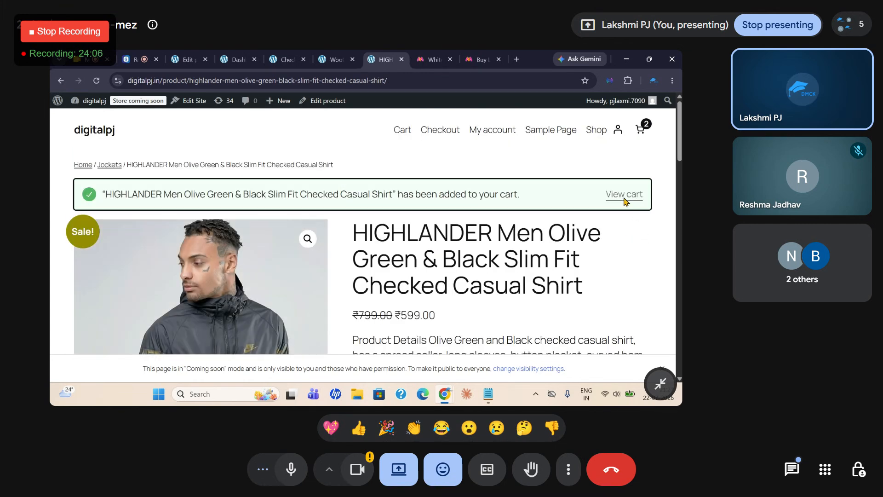
pyautogui.click(624, 195)
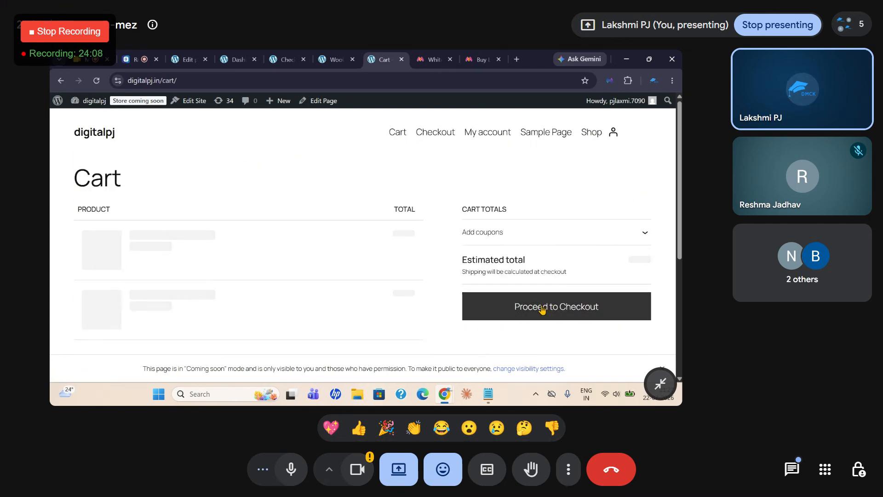
# Reduce the HIGHLANDER shirt's quantity to 1 and proceed to checkout, choosing India as the shipping country.
pyautogui.scroll(-3, 540, 315)
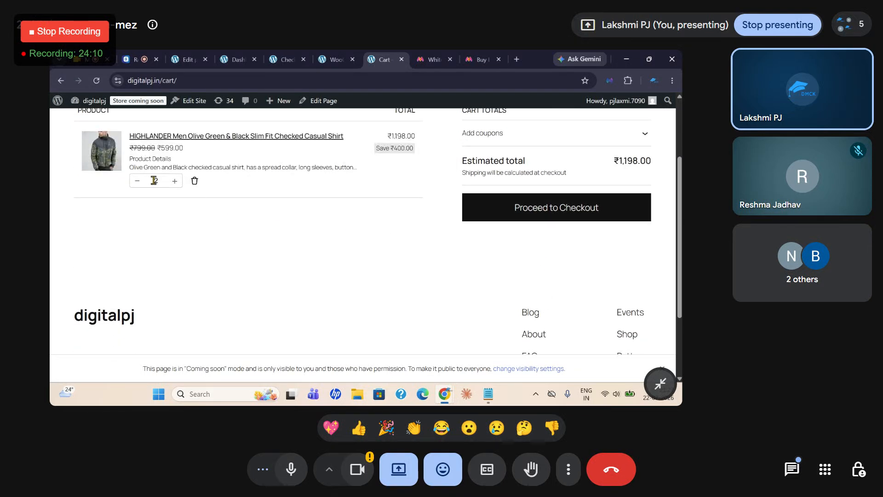
pyautogui.click(137, 180)
pyautogui.click(572, 214)
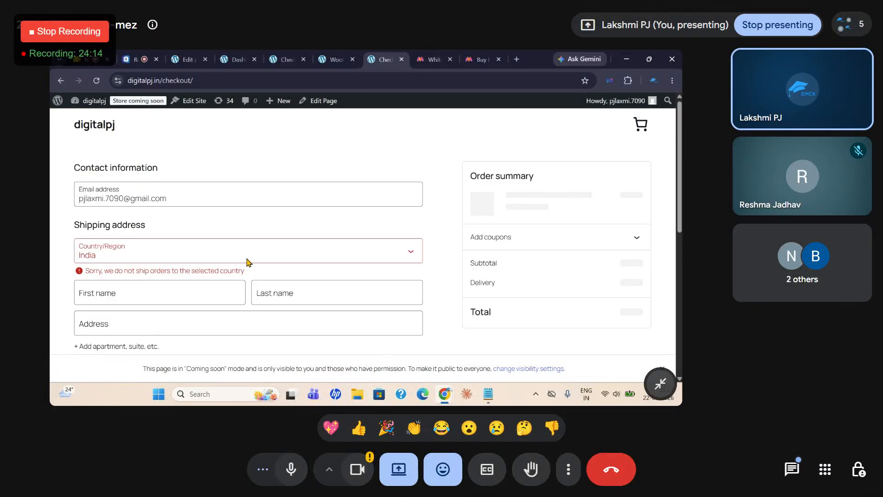
pyautogui.click(312, 258)
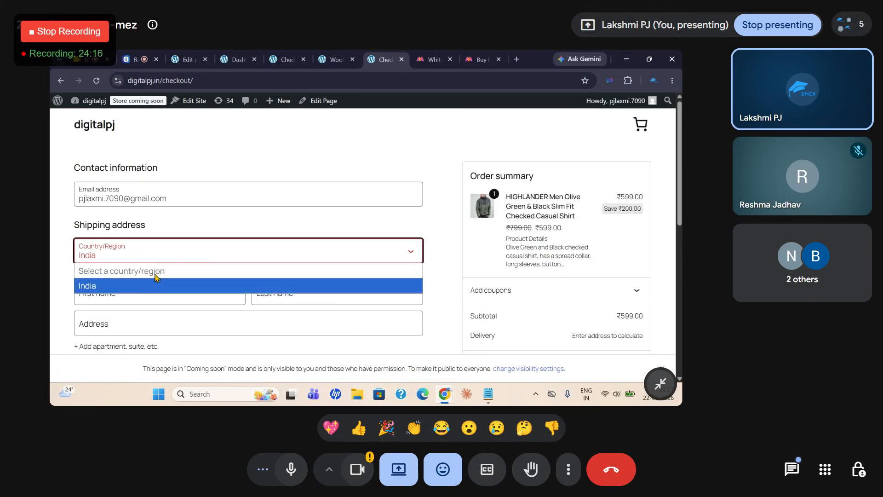
pyautogui.click(114, 289)
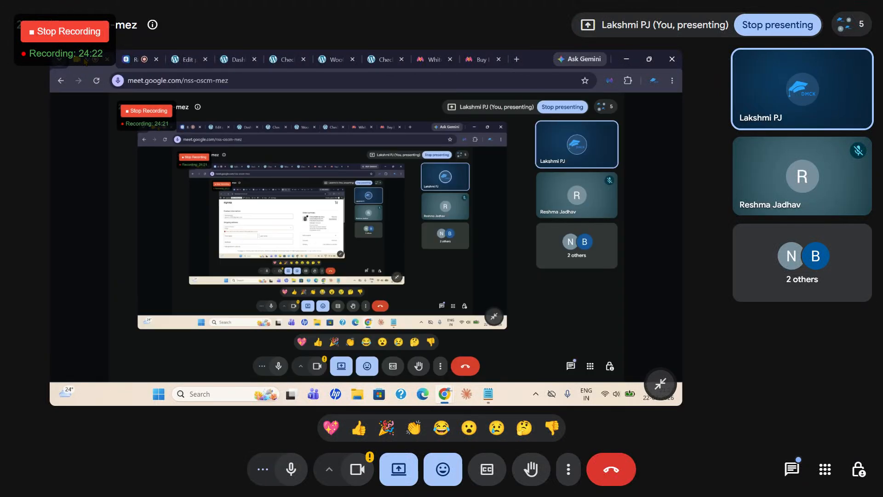
# Open the store's site visibility settings, switch the site from Coming soon to Live and save the change.
pyautogui.click(85, 59)
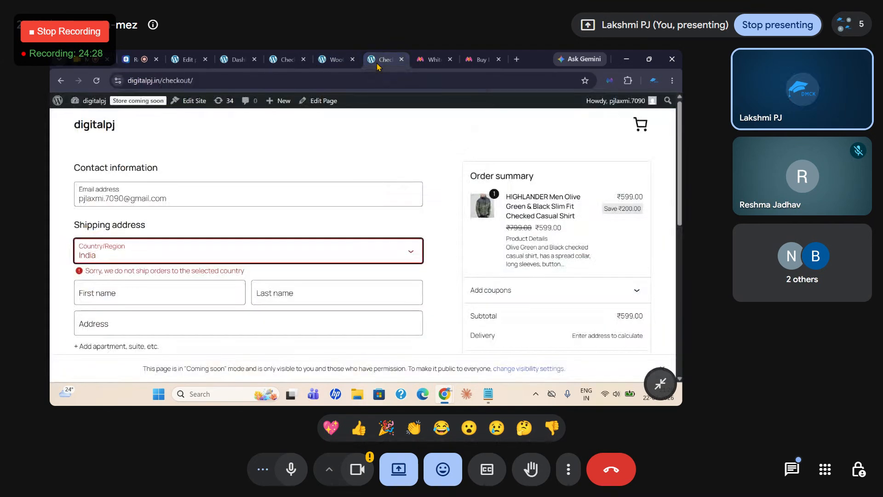
pyautogui.click(378, 67)
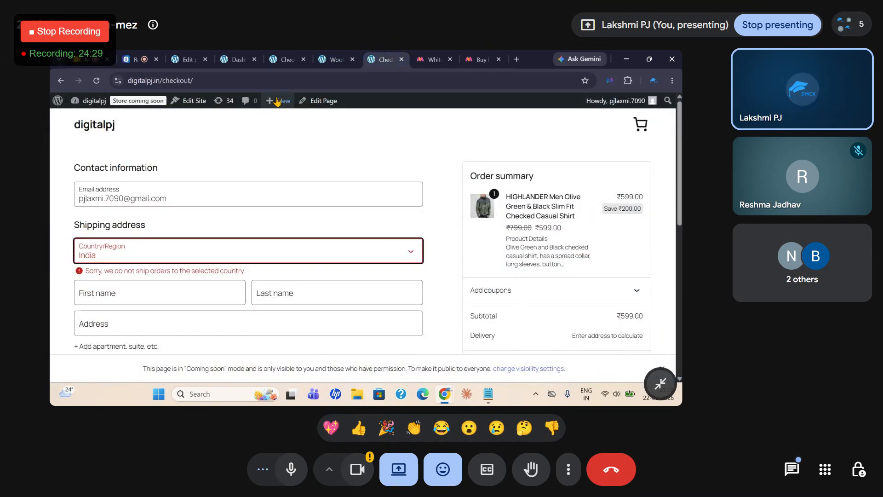
pyautogui.click(137, 103)
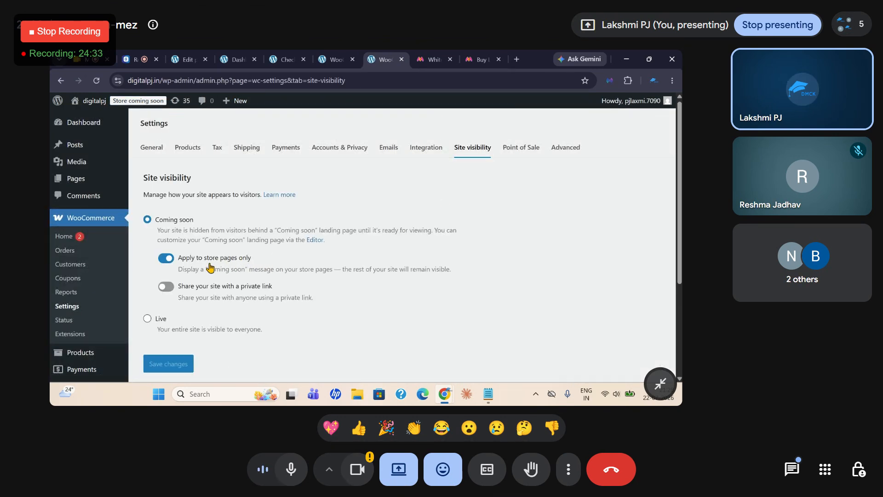
pyautogui.scroll(-1, 210, 267)
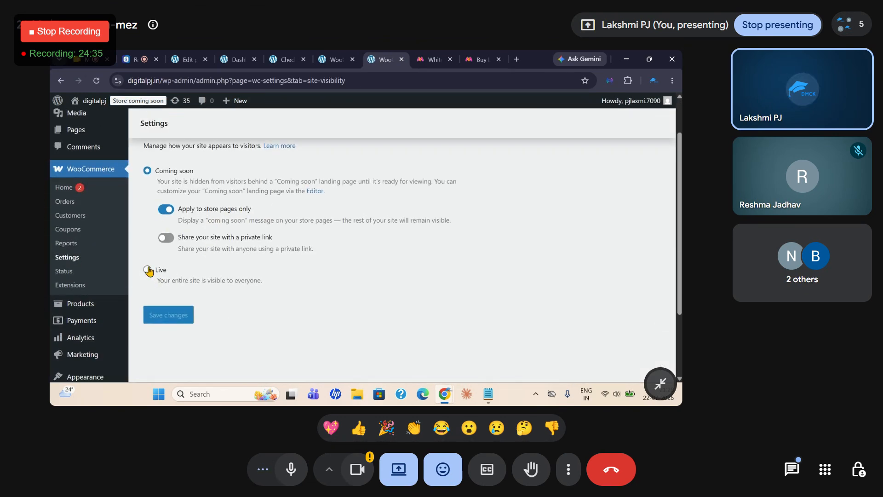
pyautogui.click(147, 270)
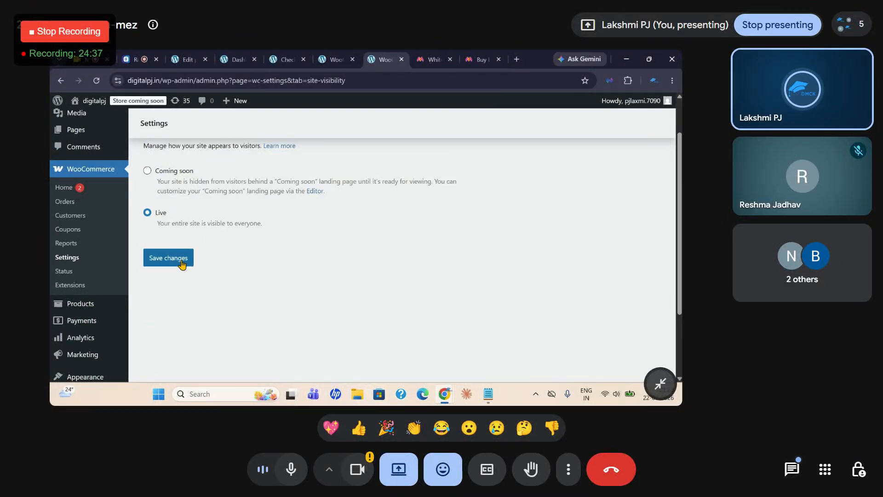
pyautogui.click(168, 260)
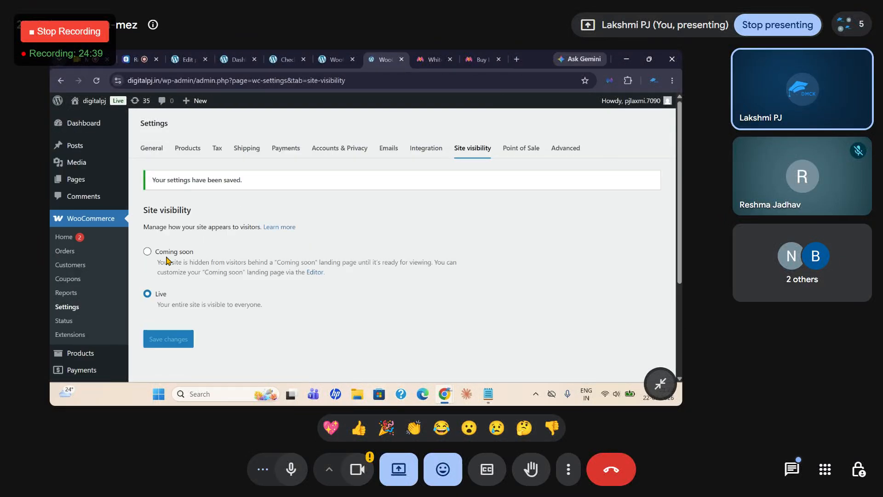
# Visit the store in a new browser tab and add the Men White T-Shirt to the cart.
pyautogui.moveTo(101, 115)
pyautogui.moveTo(95, 100)
pyautogui.rightClick(85, 130)
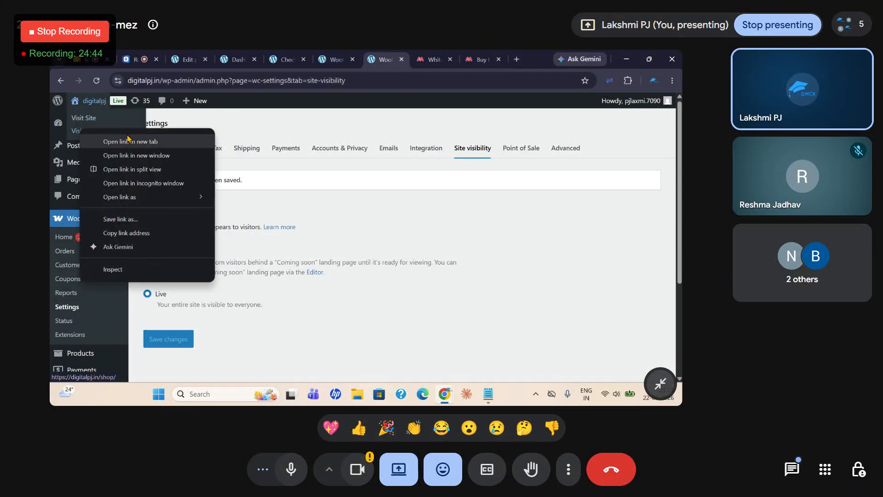
pyautogui.click(130, 139)
pyautogui.hotkey('ctrl', 'Tab')
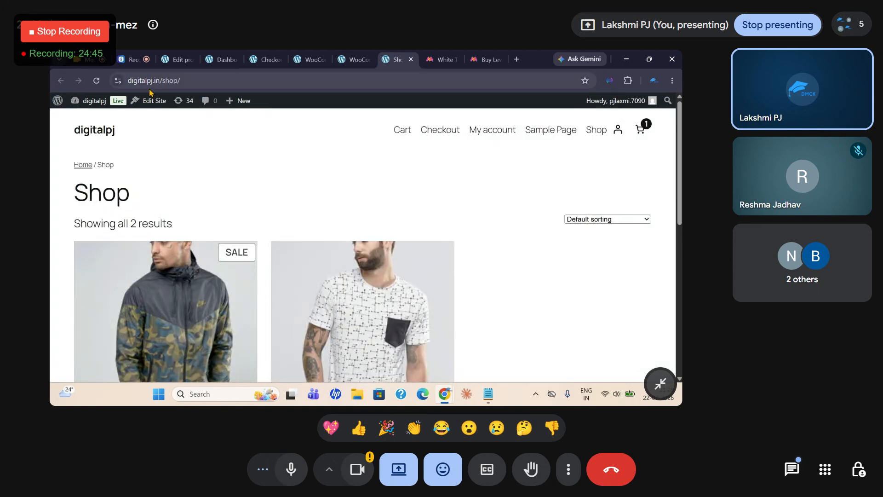
pyautogui.scroll(-3, 270, 211)
pyautogui.scroll(2, 270, 210)
pyautogui.scroll(-2, 339, 325)
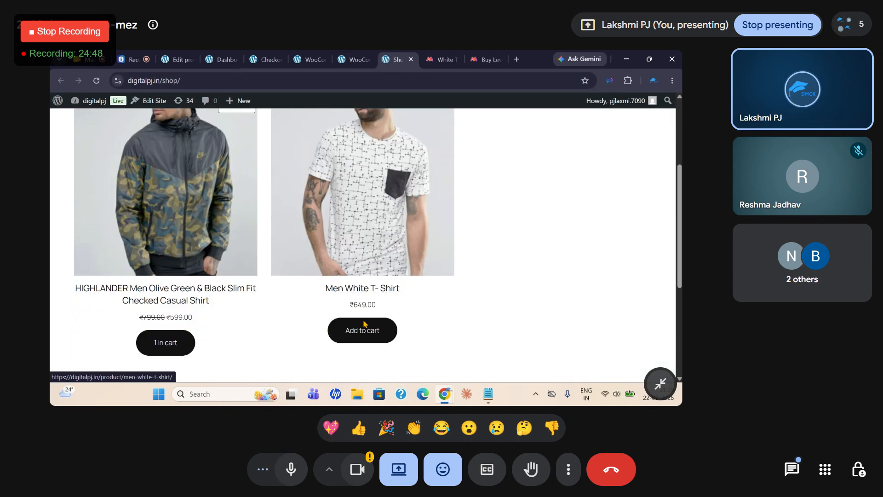
pyautogui.click(366, 341)
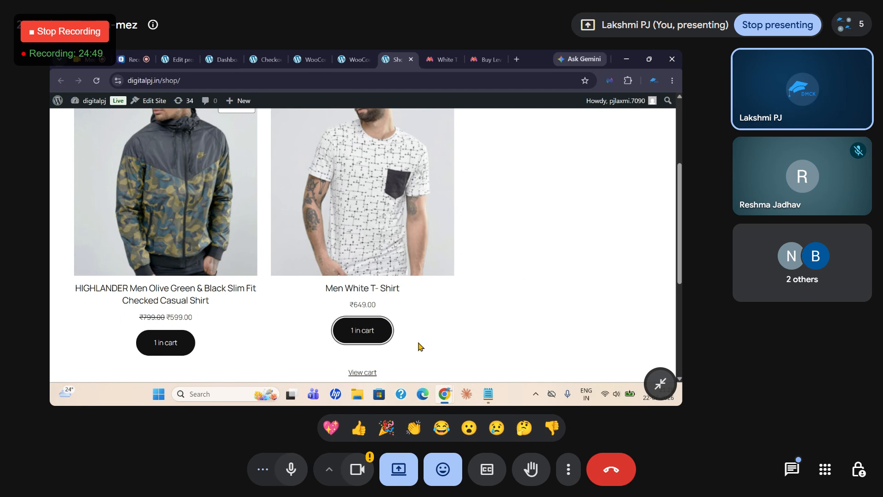
# Remove the HIGHLANDER shirt from the cart and proceed to checkout.
pyautogui.click(368, 371)
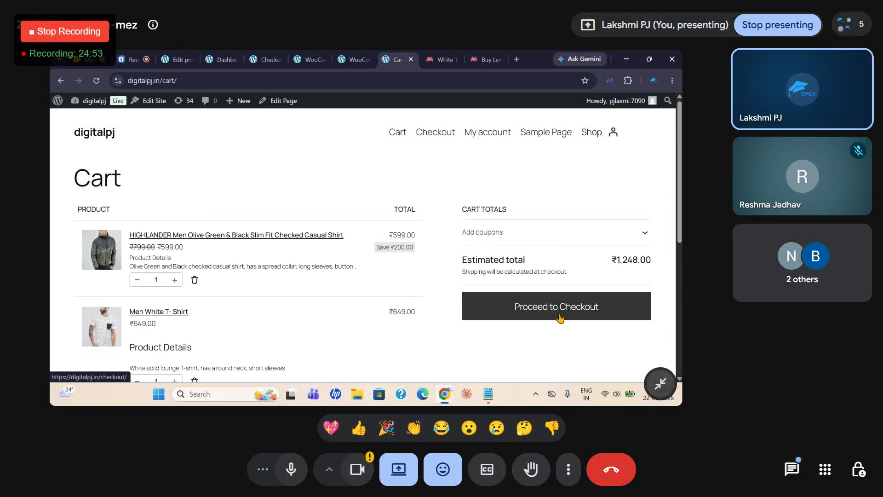
pyautogui.click(195, 280)
pyautogui.click(597, 300)
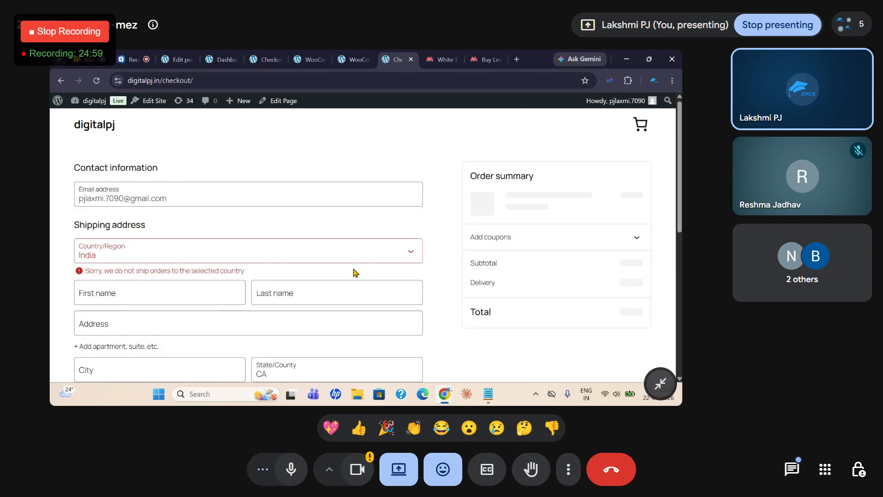
# Reselect India as the country/region of the shipping address.
pyautogui.click(418, 249)
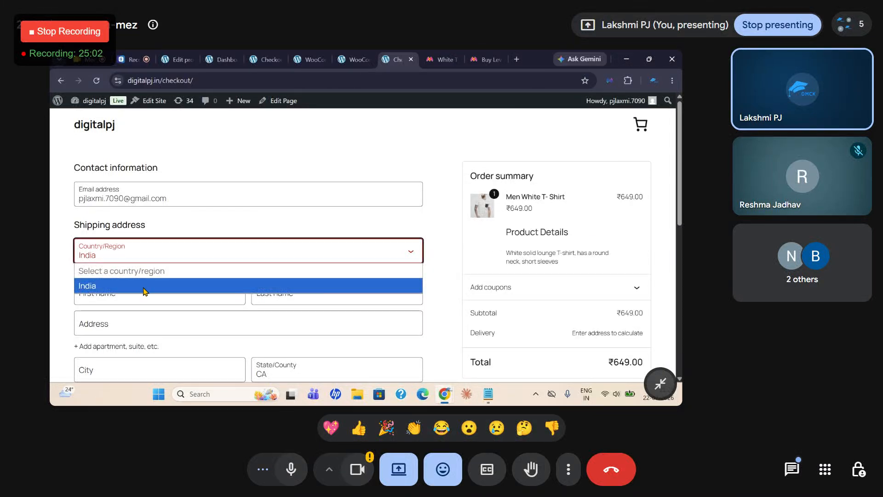
pyautogui.click(164, 284)
pyautogui.scroll(-3, 656, 241)
pyautogui.scroll(5, 656, 240)
pyautogui.click(130, 260)
pyautogui.click(89, 287)
pyautogui.scroll(-1, 92, 285)
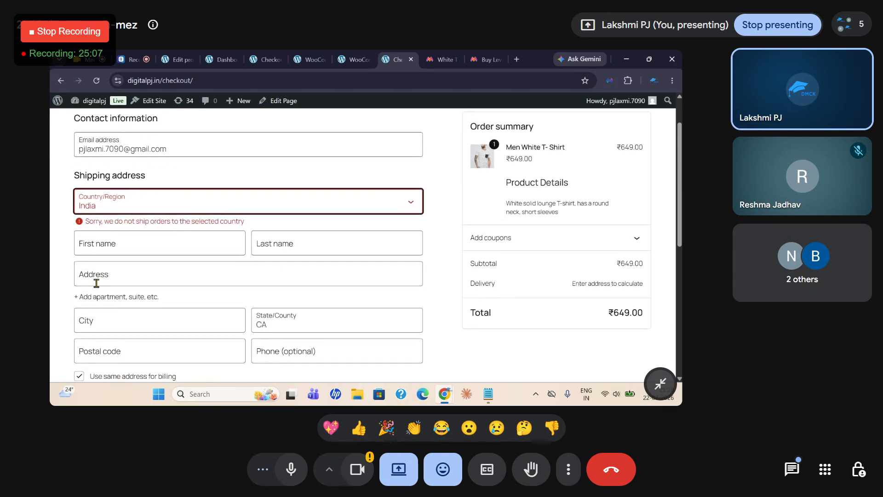
# Fill in the customer's first and last name and street address in the shipping details.
pyautogui.click(170, 249)
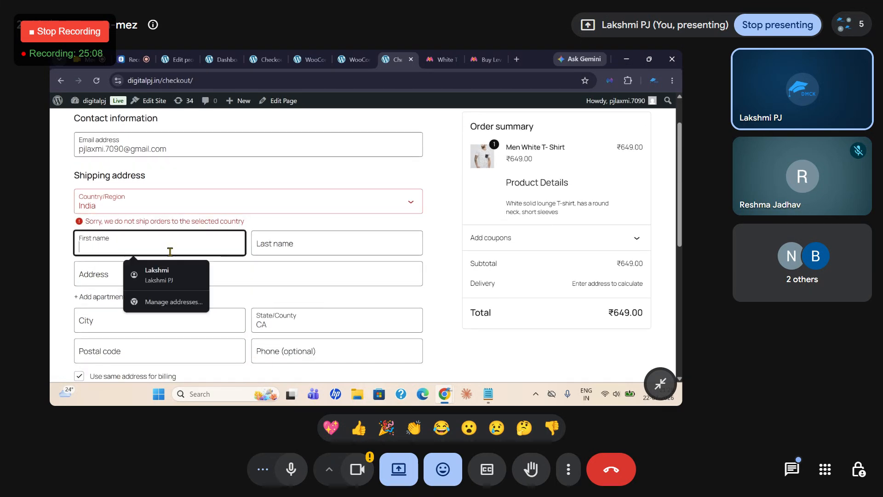
pyautogui.click(161, 276)
pyautogui.click(125, 280)
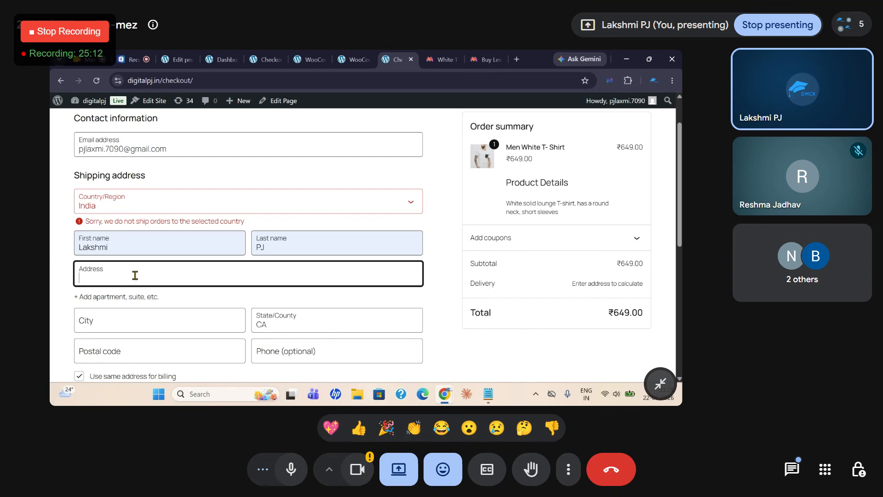
pyautogui.scroll(-2, 135, 275)
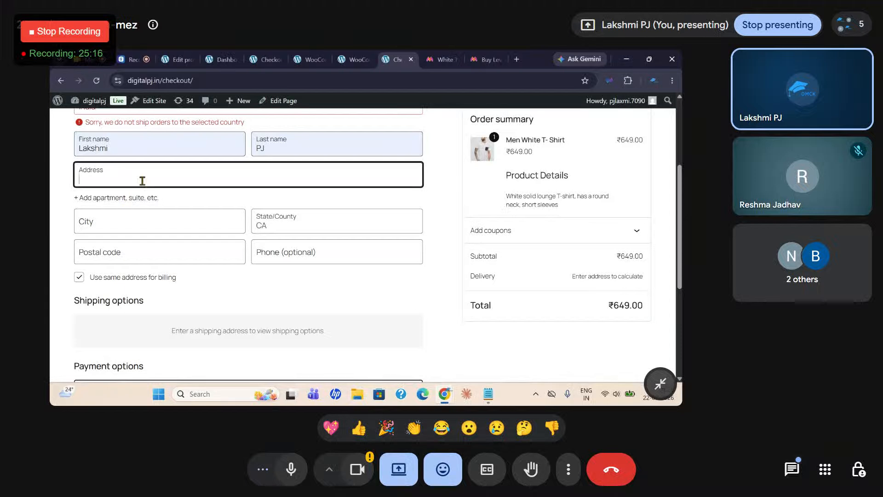
pyautogui.write('siddeshwara ci')
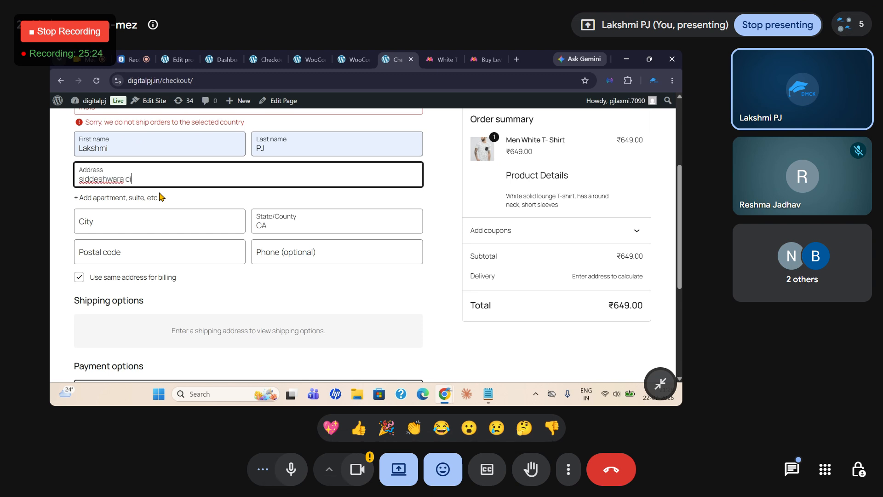
pyautogui.write('rcle near')
pyautogui.write(' basavana')
pyautogui.press('BackSpace')
pyautogui.press('BackSpace')
pyautogui.write('eshwar c')
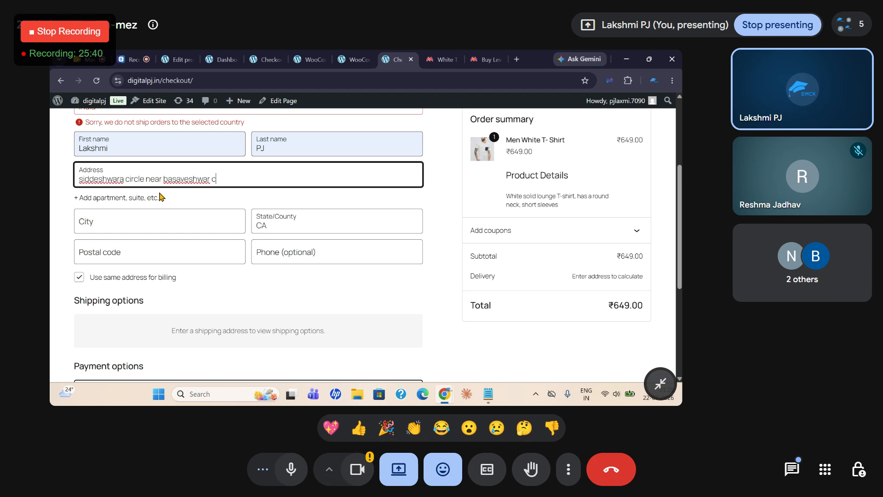
pyautogui.write('ircle')
# Enter the customer's city and replace the prefilled state in the shipping address.
pyautogui.click(147, 213)
pyautogui.write('bangalore')
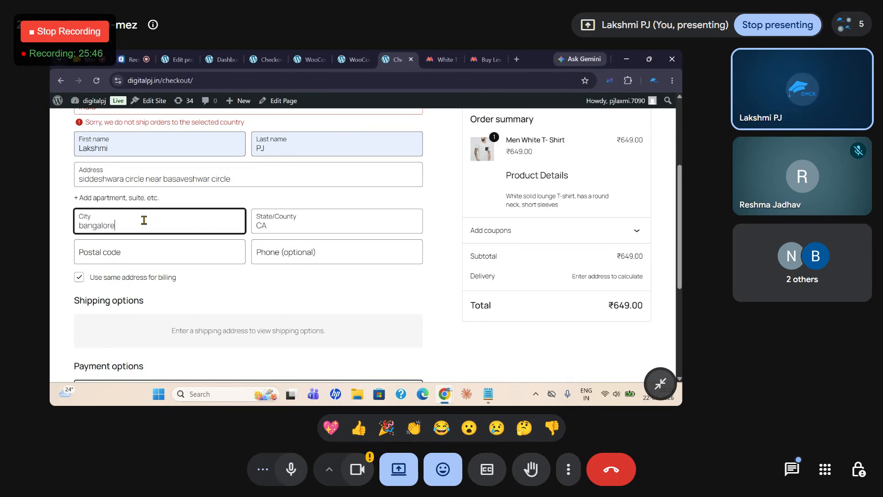
pyautogui.click(315, 227)
pyautogui.moveTo(268, 227); pyautogui.dragTo(246, 233)
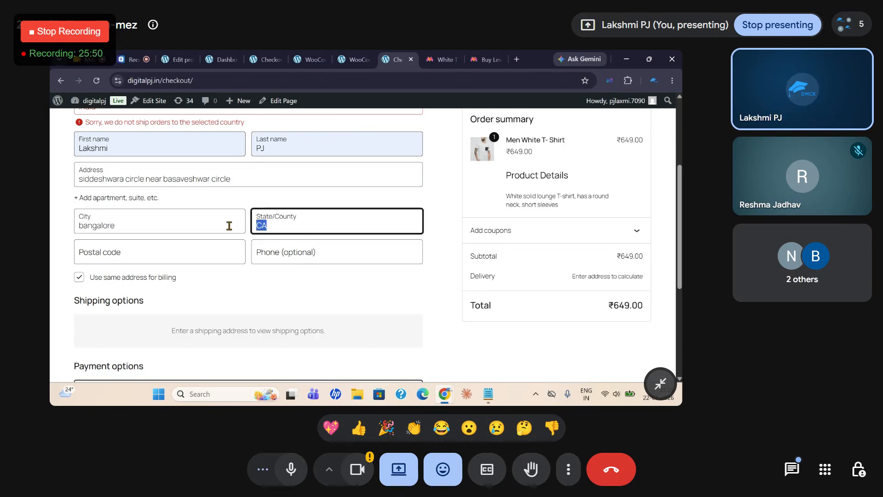
pyautogui.write('kara')
pyautogui.press('BackSpace')
pyautogui.write('ntaka')
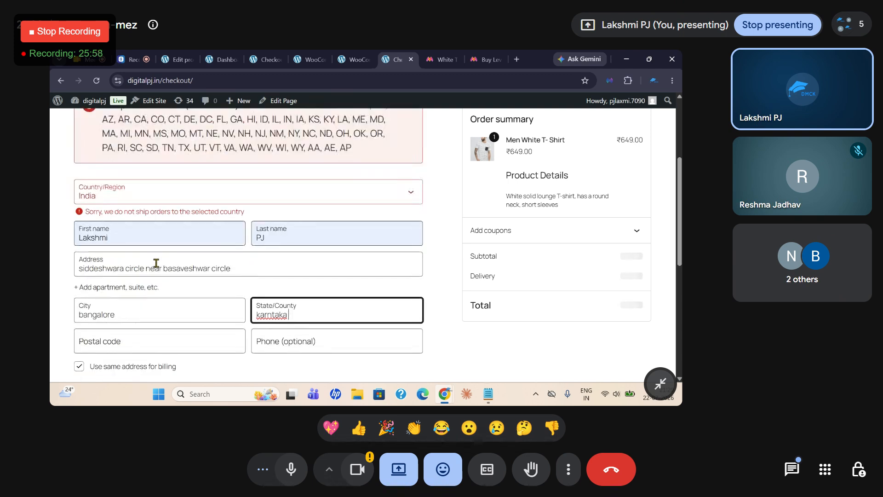
# Examine the remaining checkout form, including the postal code, phone, shipping options and payment options.
pyautogui.scroll(-2, 220, 311)
pyautogui.click(112, 245)
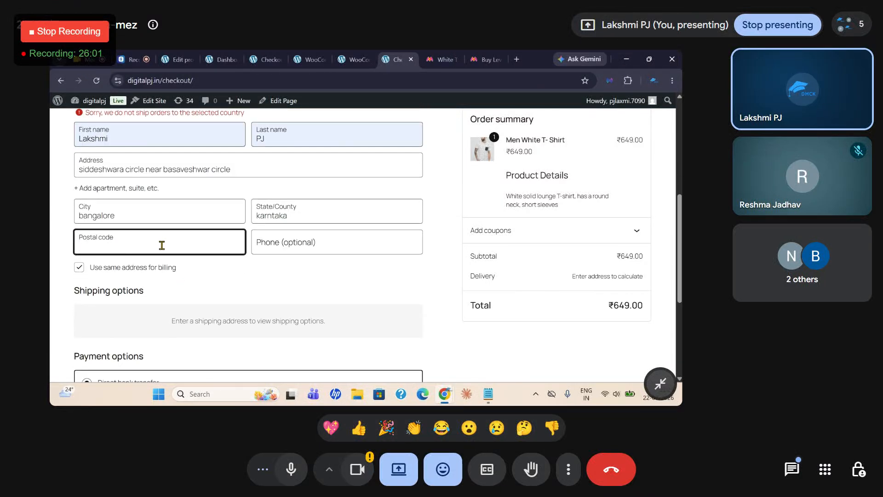
pyautogui.click(320, 254)
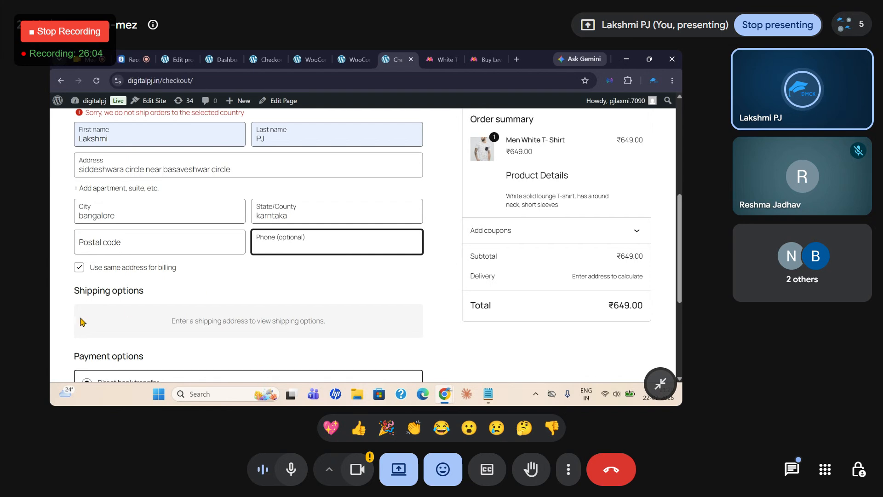
pyautogui.scroll(-2, 82, 320)
pyautogui.scroll(-2, 97, 285)
pyautogui.scroll(2, 87, 271)
pyautogui.scroll(-2, 85, 264)
pyautogui.click(86, 248)
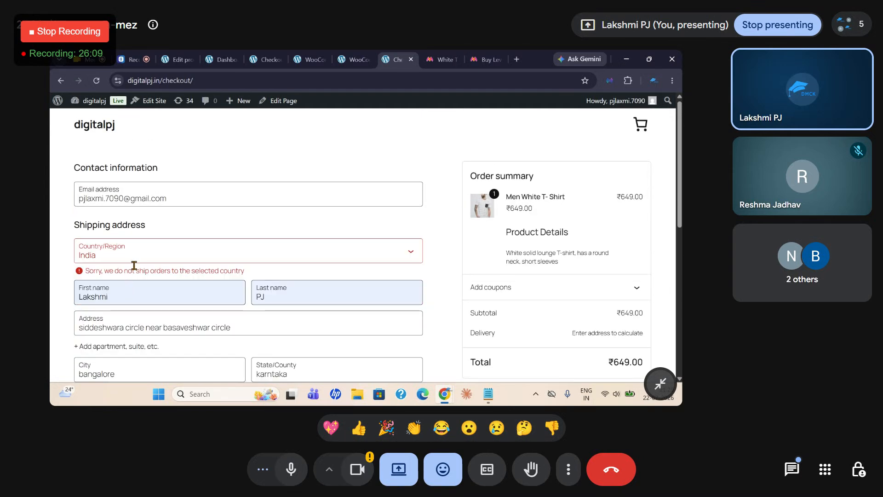
# Choose India again as the shipping country/region at checkout and review the address form and order summary.
pyautogui.click(200, 259)
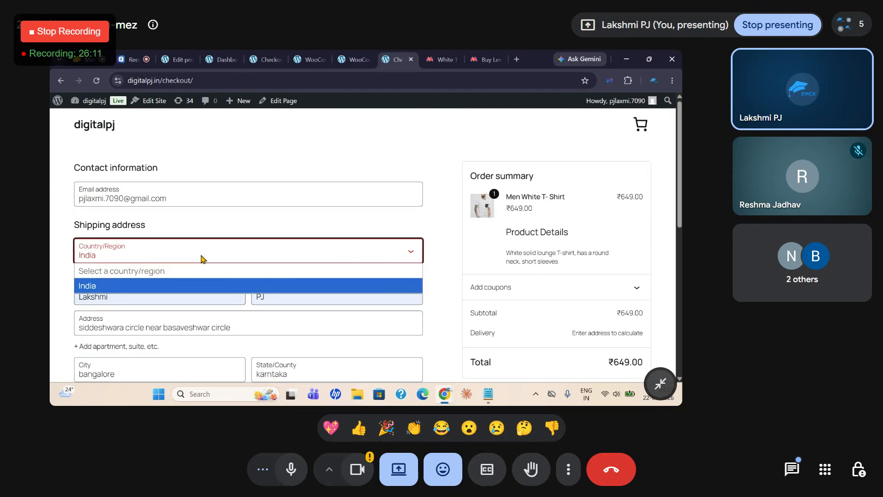
pyautogui.click(97, 286)
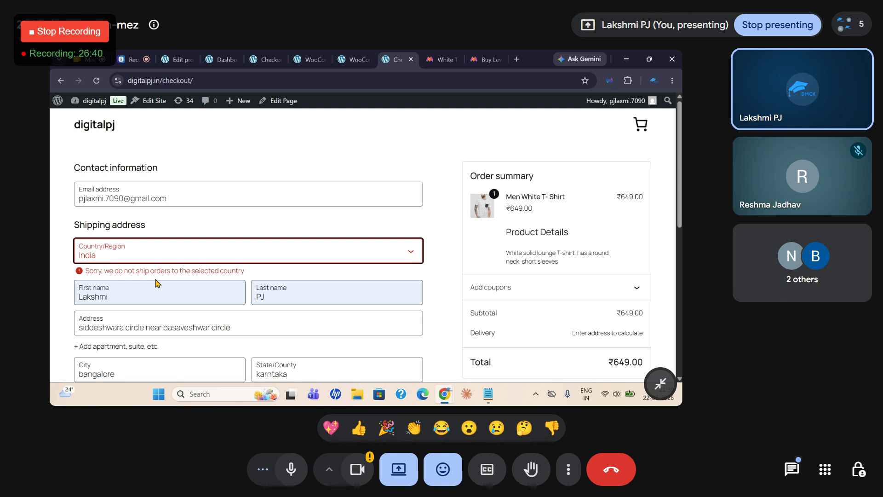
pyautogui.scroll(-1, 175, 295)
pyautogui.scroll(1, 257, 290)
pyautogui.scroll(-1, 552, 258)
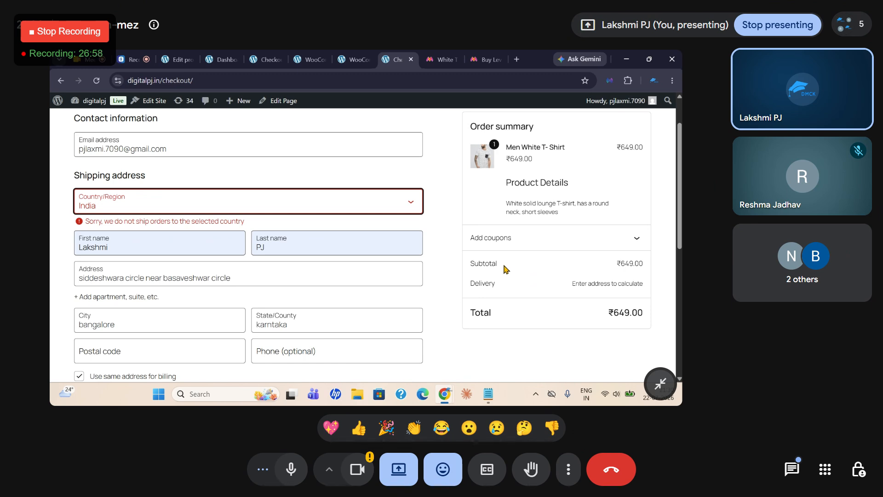
# Open the WooCommerce shipping settings from the admin dashboard and start adding a new shipping zone.
pyautogui.click(179, 60)
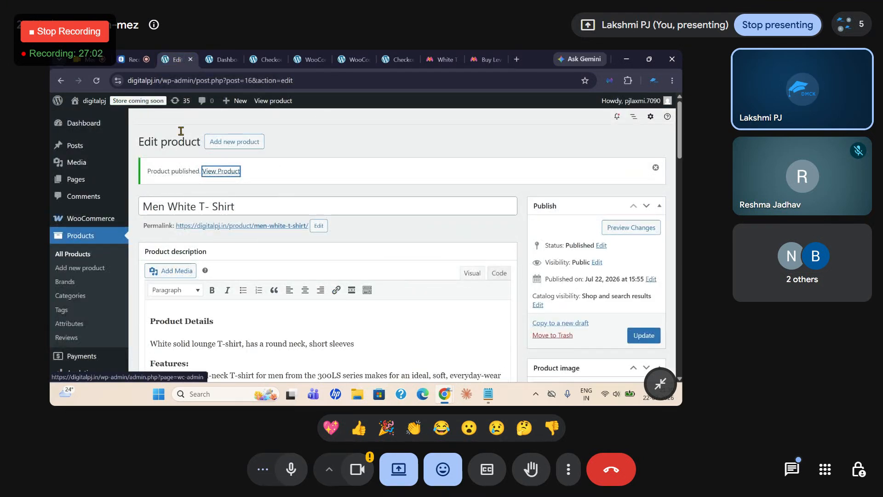
pyautogui.click(220, 60)
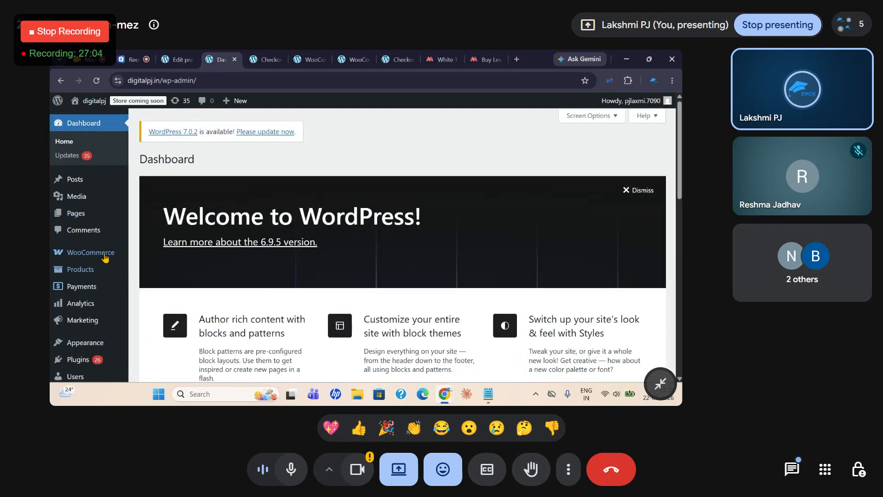
pyautogui.moveTo(91, 252)
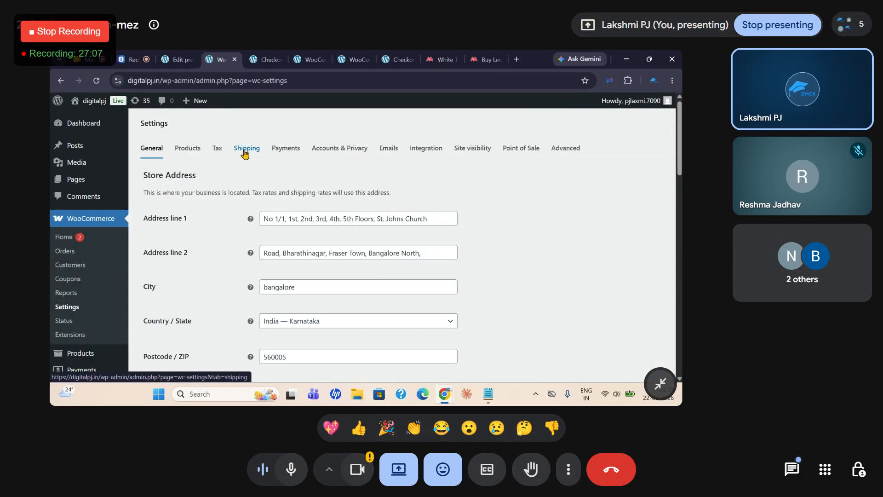
pyautogui.click(245, 153)
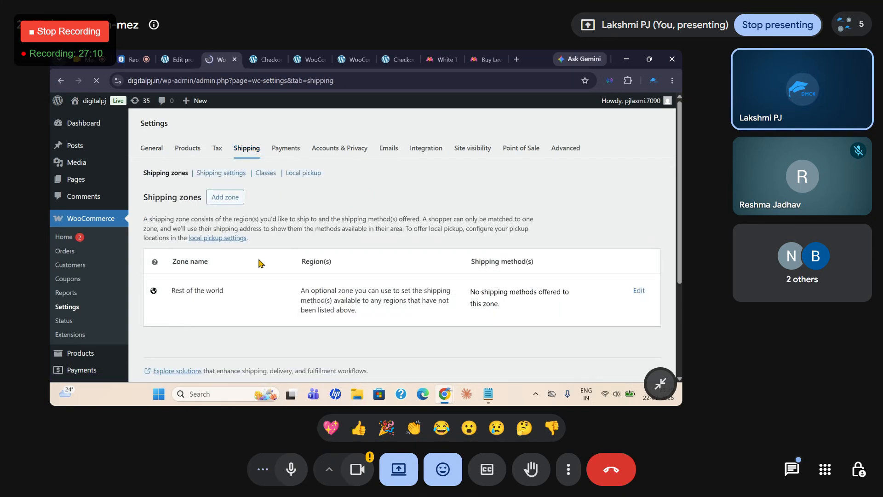
pyautogui.click(225, 197)
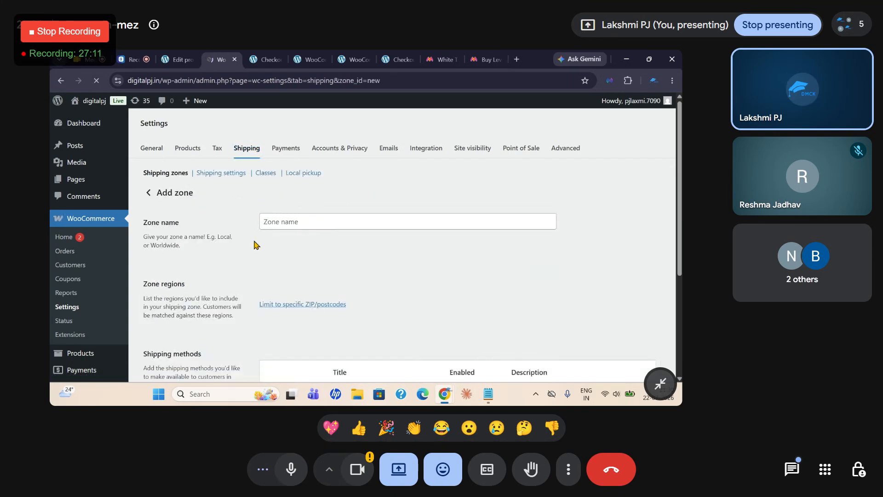
# Name the new shipping zone "india", keep its region as Everywhere, and save the changes.
pyautogui.scroll(-3, 320, 329)
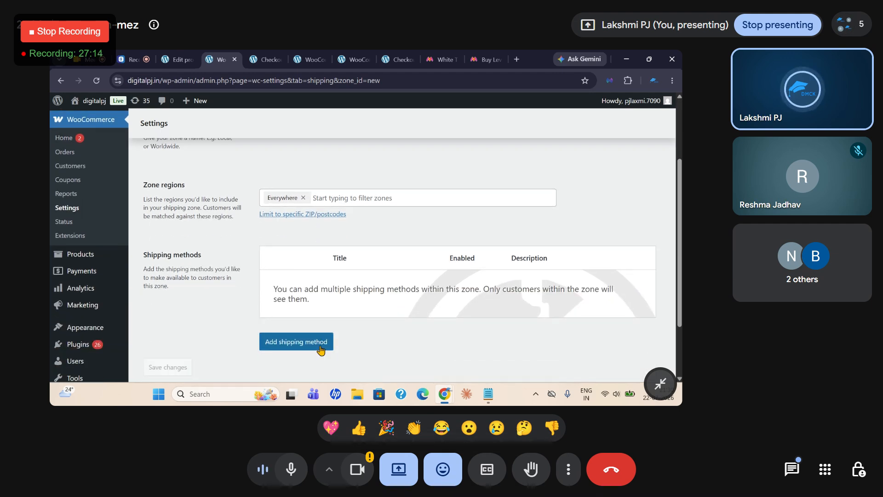
pyautogui.scroll(3, 321, 332)
pyautogui.click(299, 219)
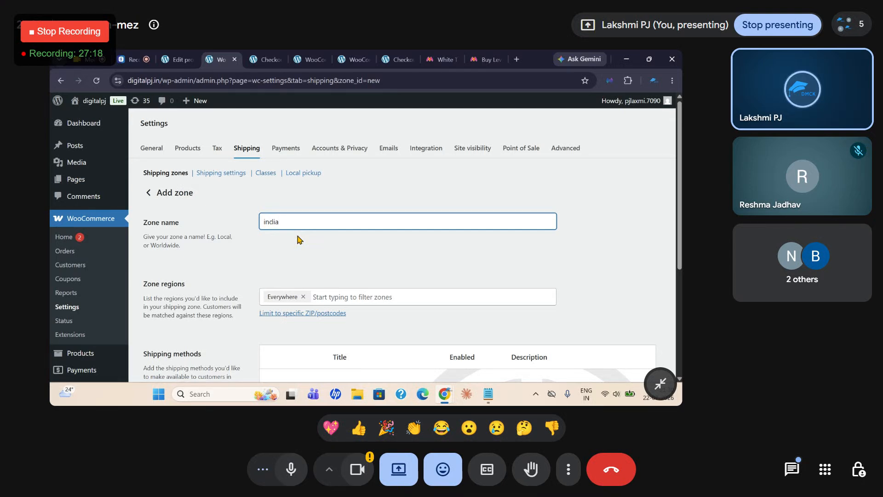
pyautogui.doubleClick(275, 223)
pyautogui.click(324, 224)
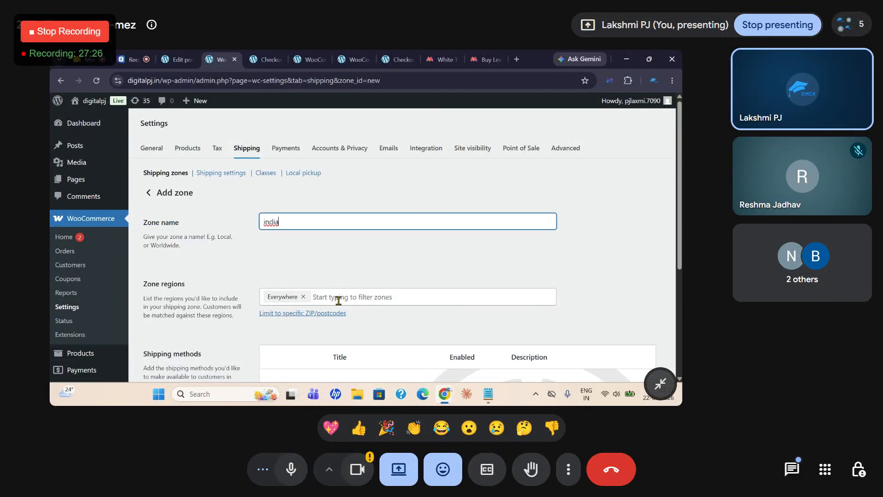
pyautogui.scroll(-3, 357, 299)
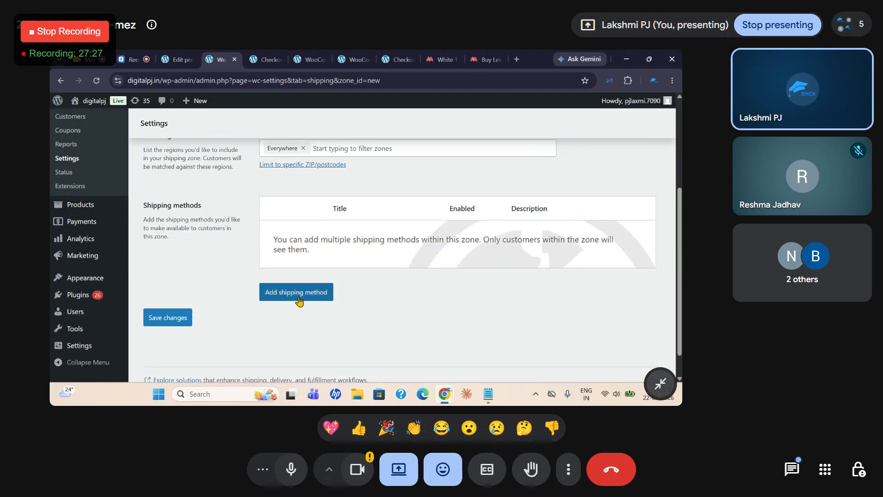
pyautogui.click(168, 323)
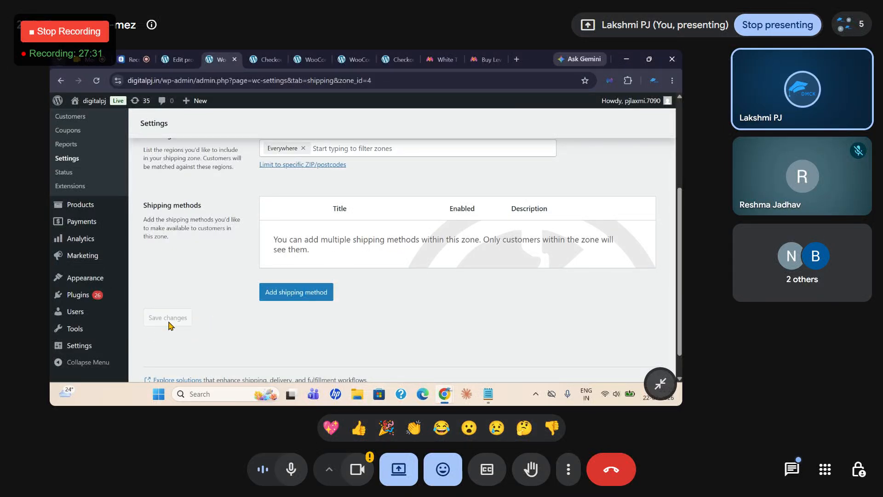
# Reload the checkout page to recheck the India shipping address, and return to the india shipping zone's settings.
pyautogui.click(400, 60)
pyautogui.click(96, 81)
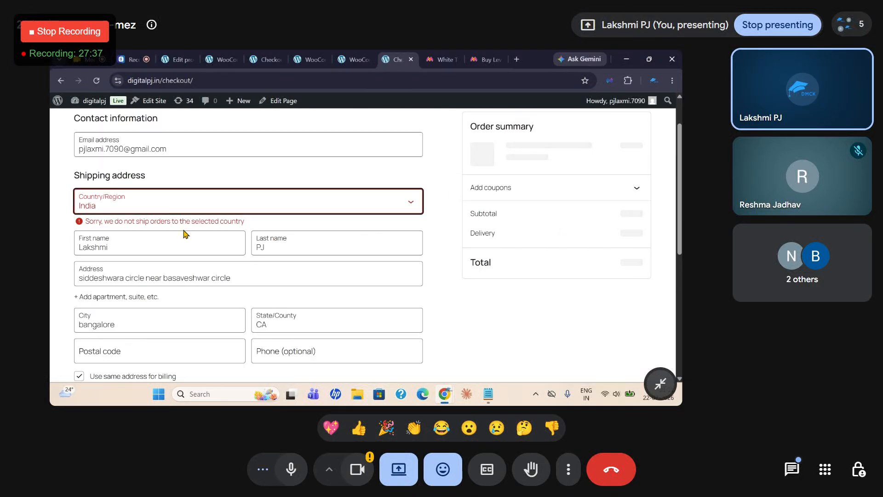
pyautogui.click(144, 207)
pyautogui.click(375, 187)
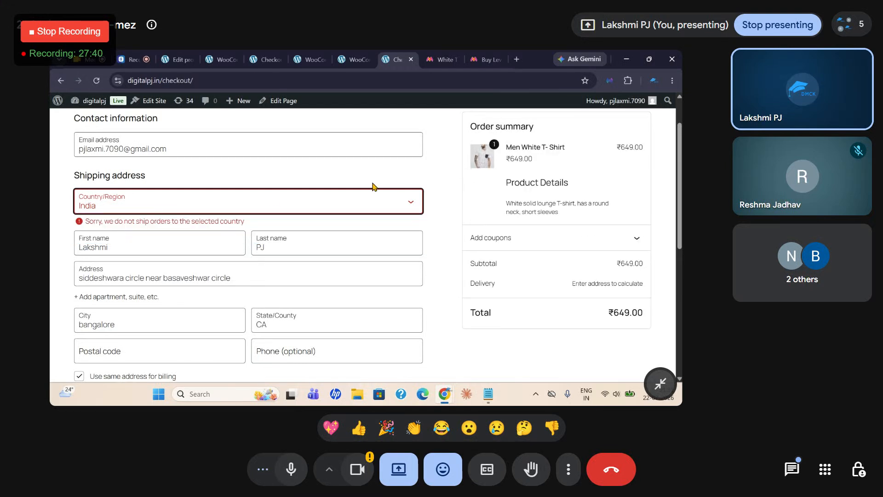
pyautogui.scroll(1, 364, 185)
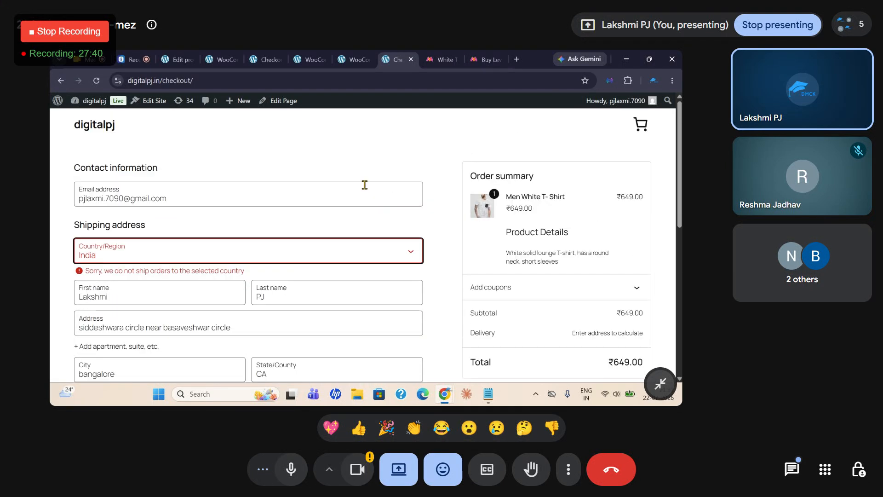
pyautogui.click(357, 62)
pyautogui.click(398, 63)
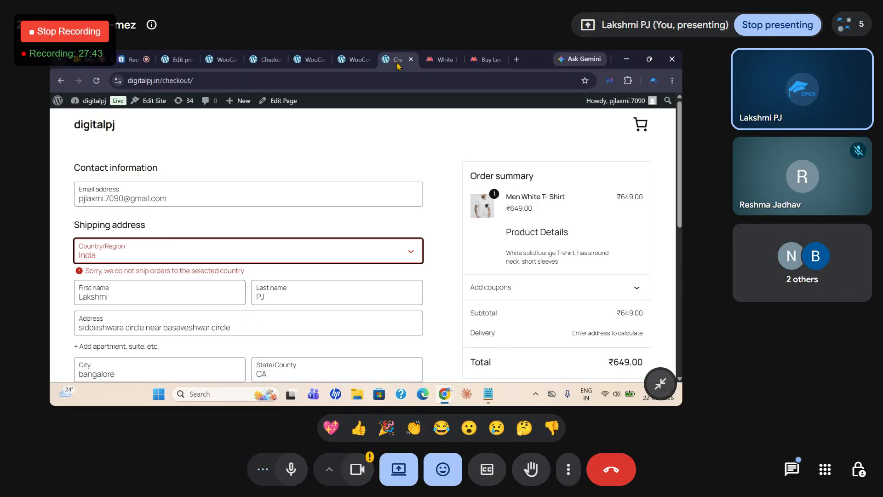
pyautogui.click(265, 60)
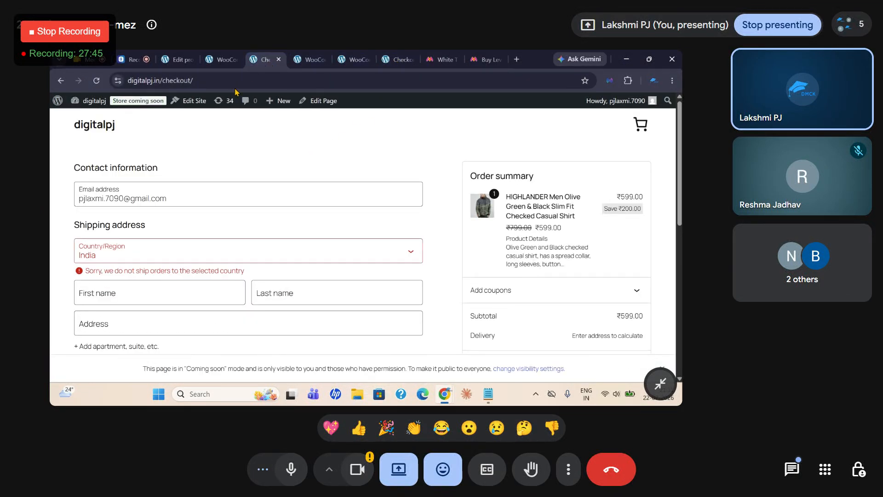
pyautogui.click(223, 59)
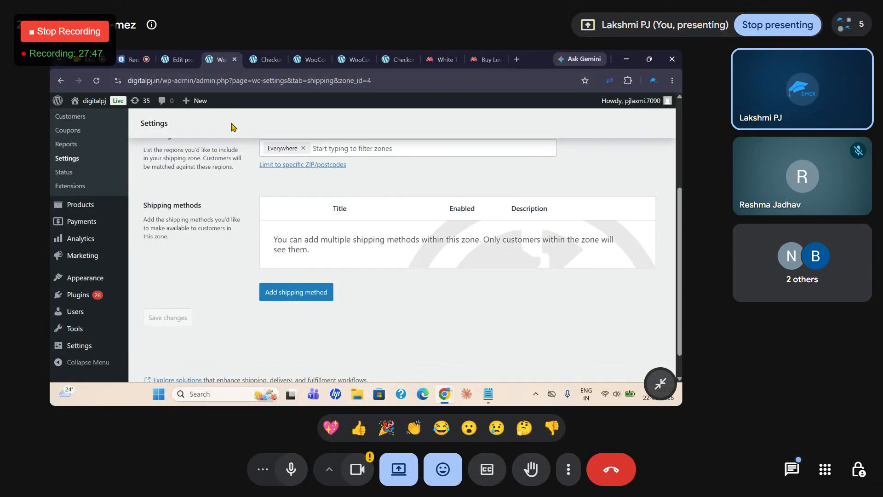
pyautogui.scroll(2, 308, 325)
pyautogui.click(296, 342)
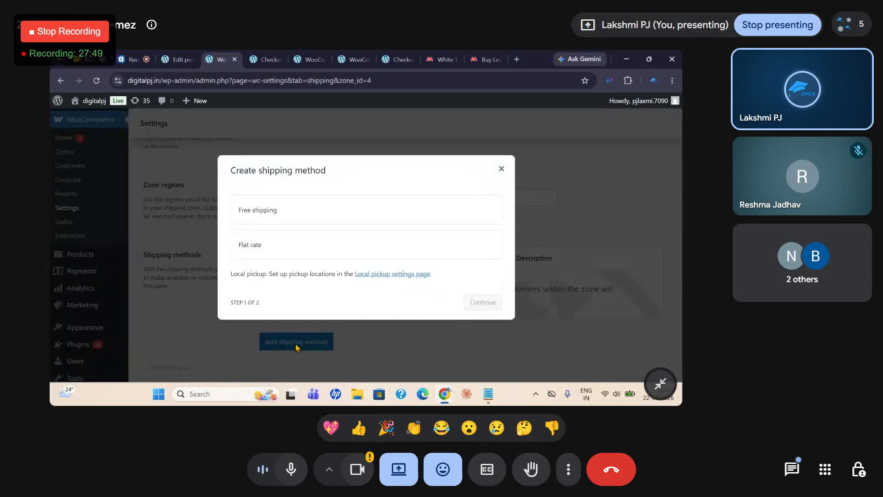
pyautogui.click(501, 178)
pyautogui.scroll(2, 249, 258)
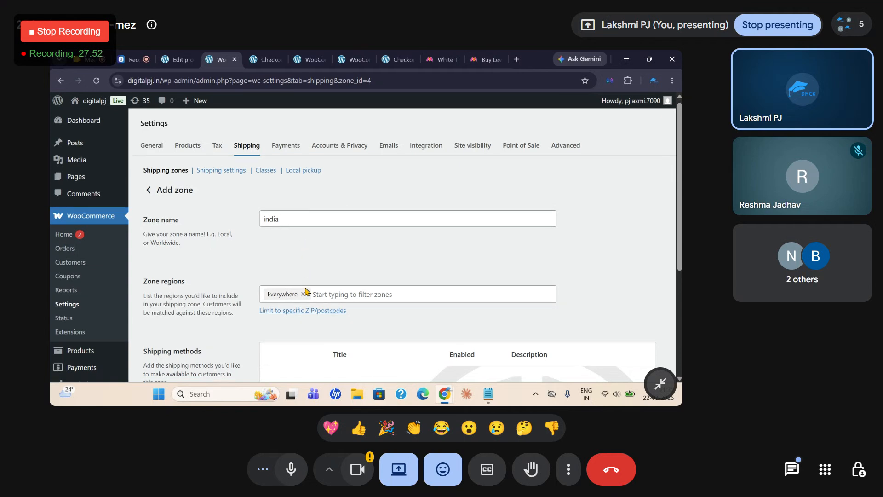
# Add a Free shipping method with No requirement to the india shipping zone.
pyautogui.scroll(-3, 307, 290)
pyautogui.click(307, 298)
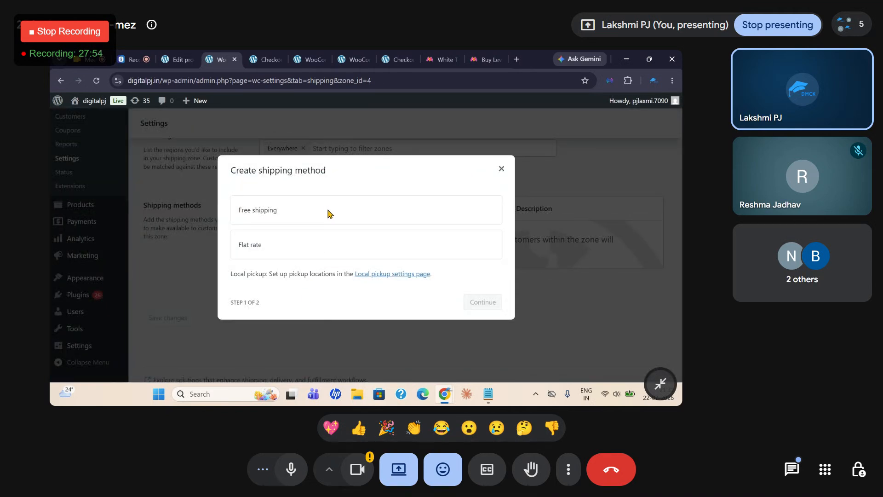
pyautogui.click(311, 214)
pyautogui.click(482, 304)
pyautogui.click(481, 263)
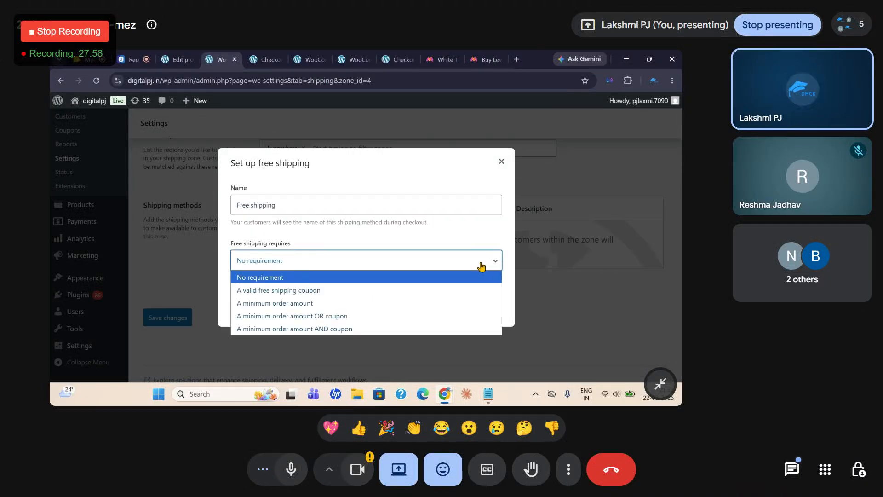
pyautogui.click(267, 277)
pyautogui.click(477, 312)
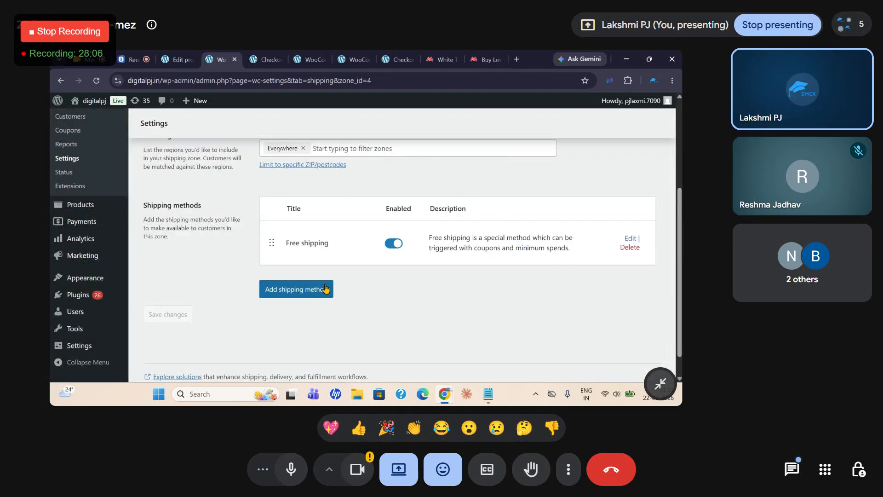
pyautogui.scroll(-1, 296, 273)
pyautogui.scroll(4, 299, 275)
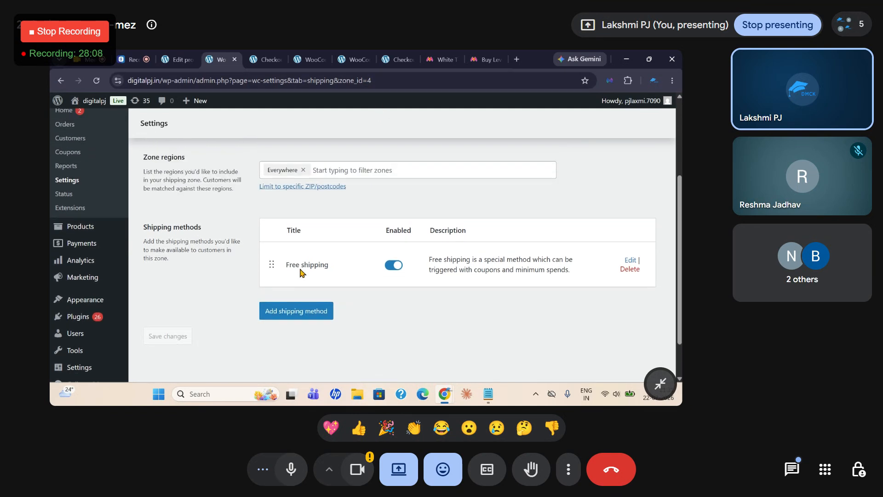
# Reload the checkout page and compare its shipping country and delivery details with the store's visibility and general settings.
pyautogui.click(399, 59)
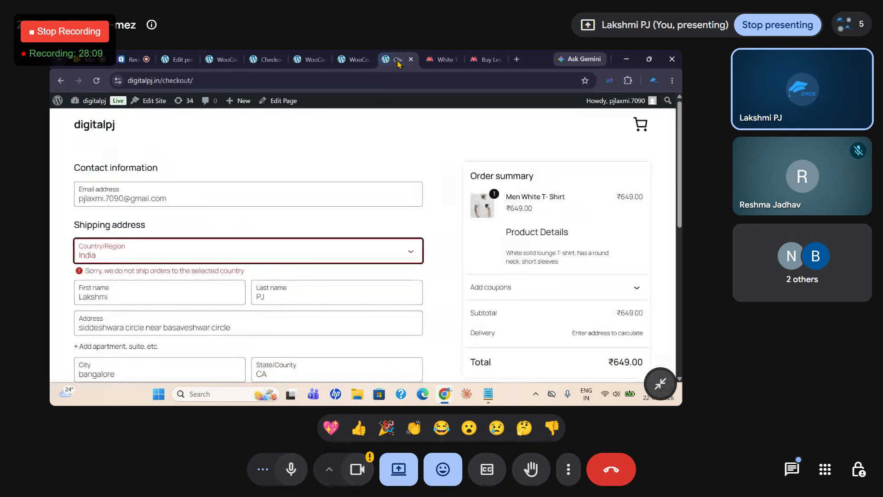
pyautogui.click(97, 82)
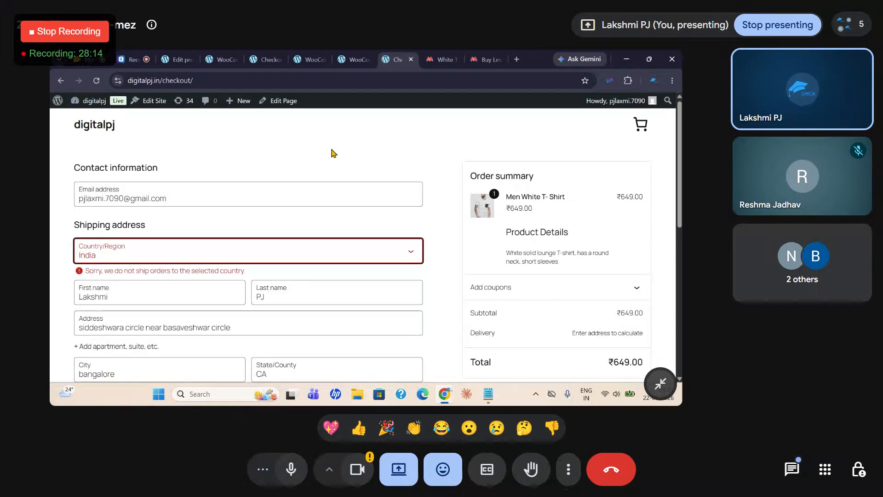
pyautogui.click(348, 60)
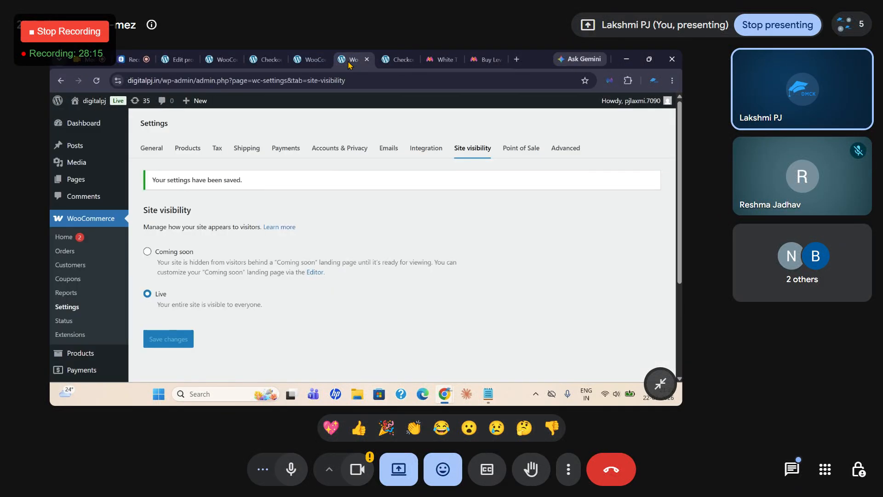
pyautogui.click(306, 60)
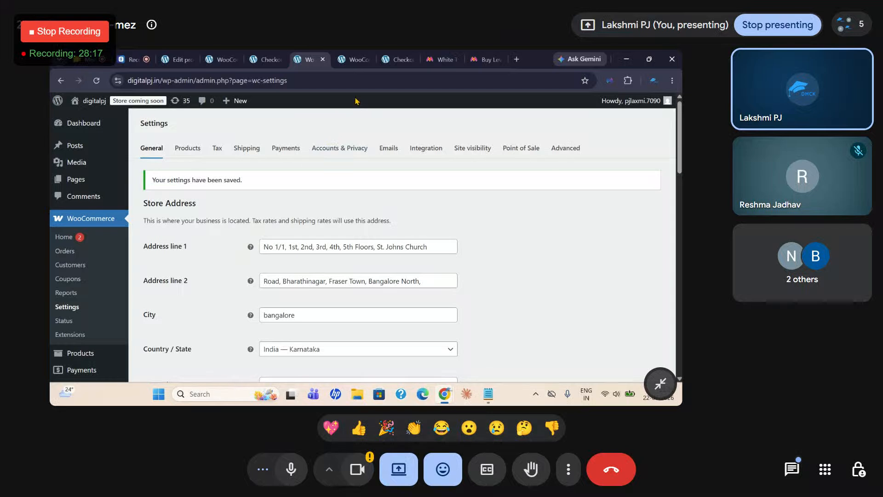
pyautogui.click(399, 60)
pyautogui.scroll(-2, 586, 326)
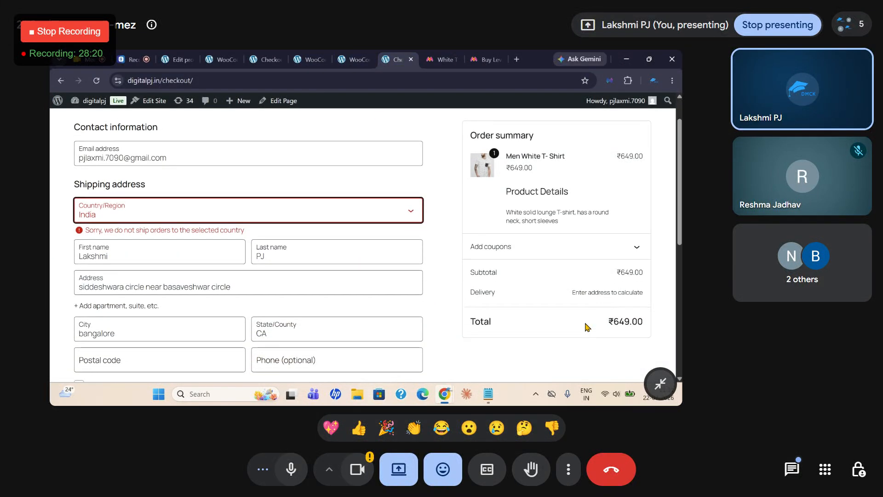
pyautogui.scroll(2, 158, 296)
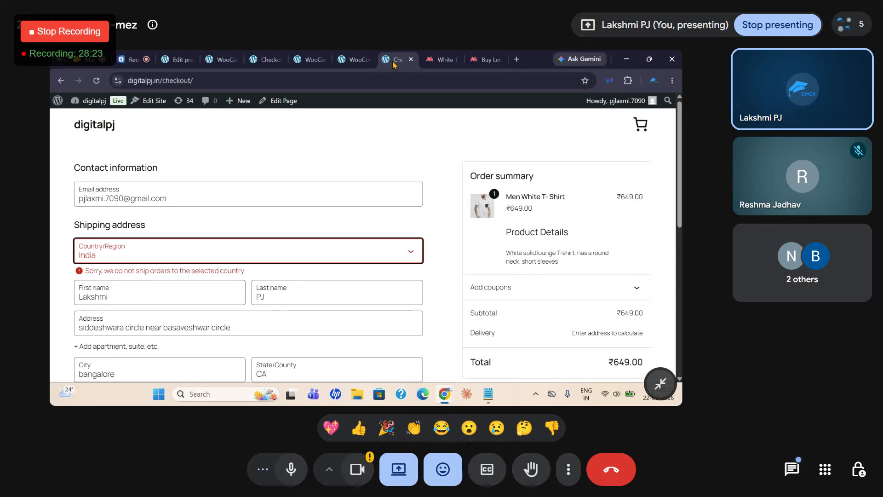
# Open the shipping zones list in the WooCommerce settings and review each zone's regions and shipping methods.
pyautogui.click(310, 60)
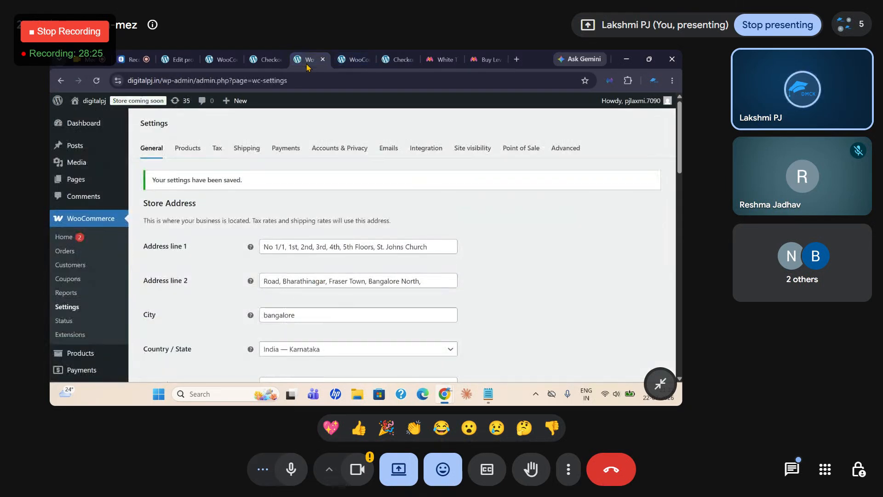
pyautogui.click(248, 154)
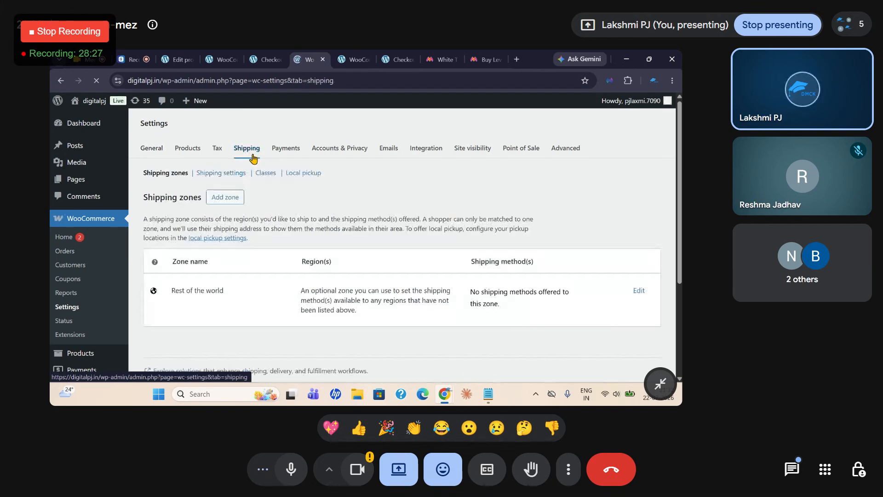
pyautogui.scroll(-3, 228, 350)
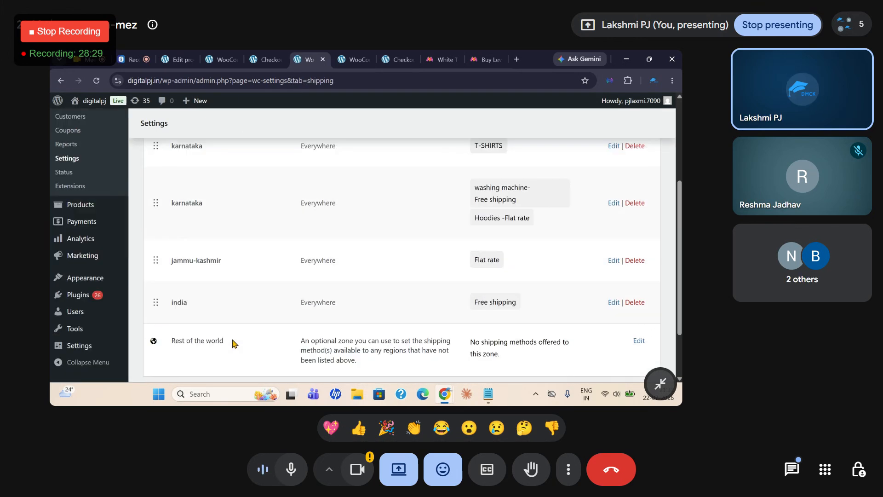
pyautogui.scroll(-1, 234, 343)
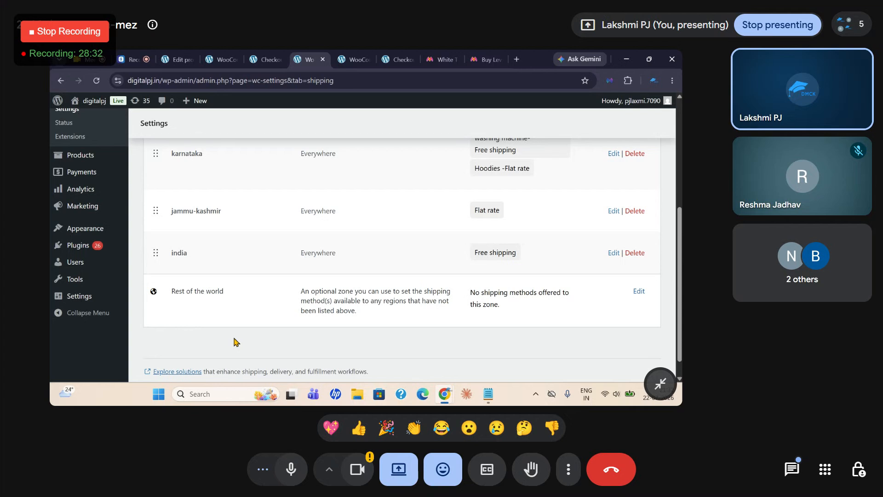
# Open the india shipping zone and save its Free shipping method with No requirement.
pyautogui.scroll(2, 397, 276)
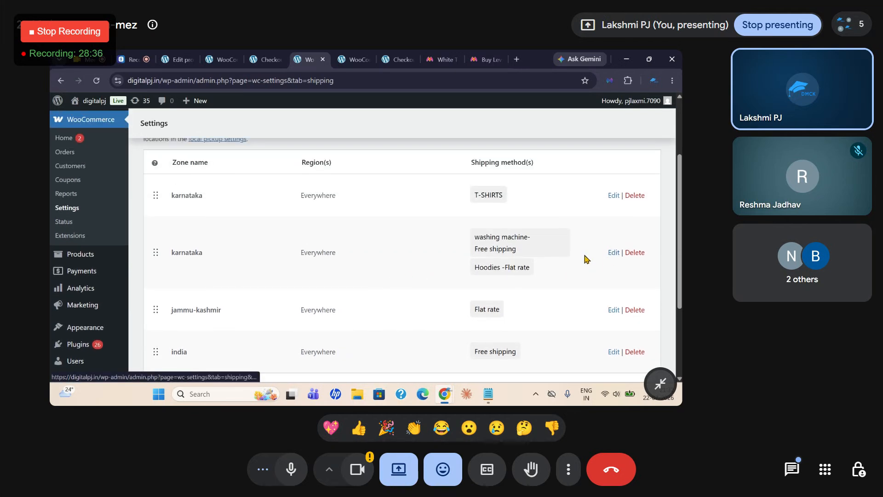
pyautogui.scroll(-1, 276, 245)
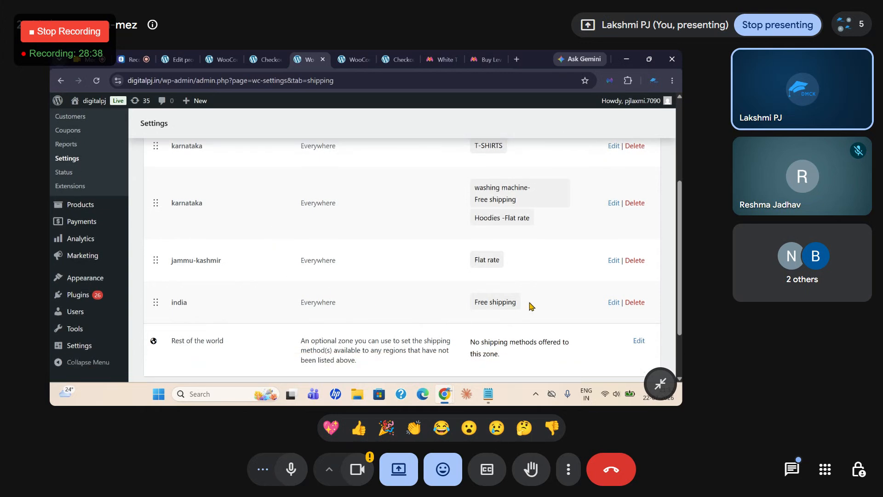
pyautogui.click(612, 302)
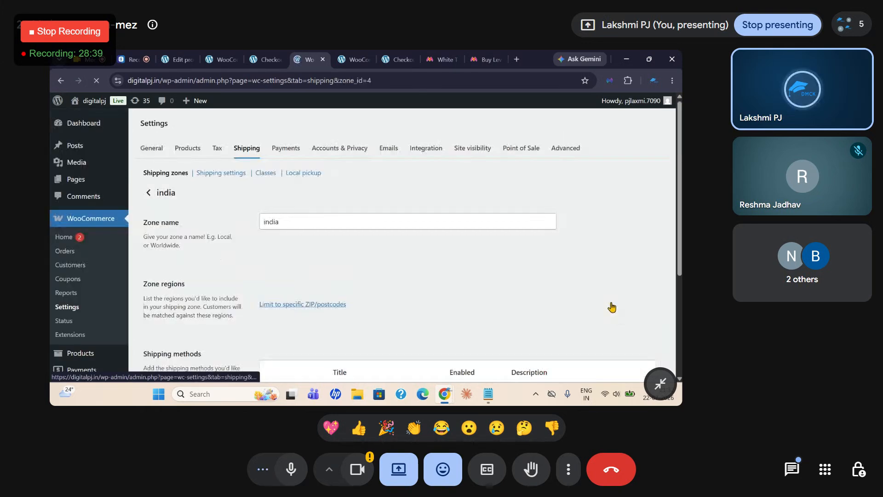
pyautogui.scroll(-2, 308, 224)
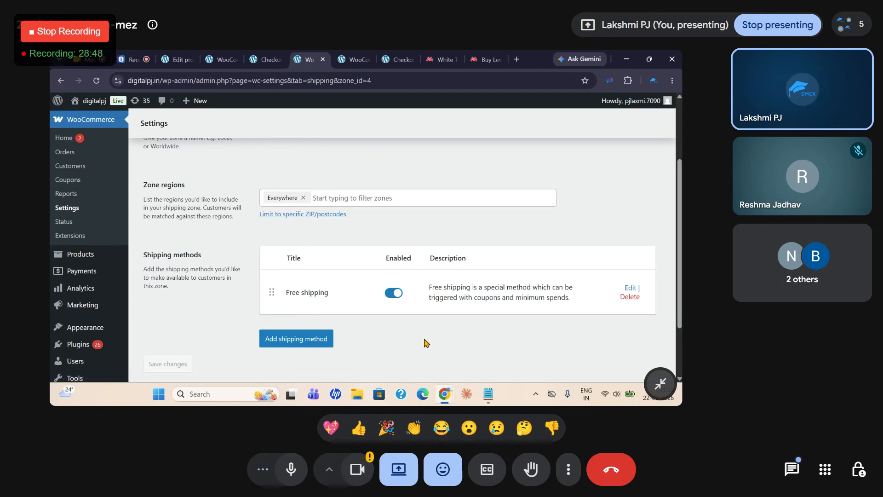
pyautogui.click(632, 288)
pyautogui.click(499, 261)
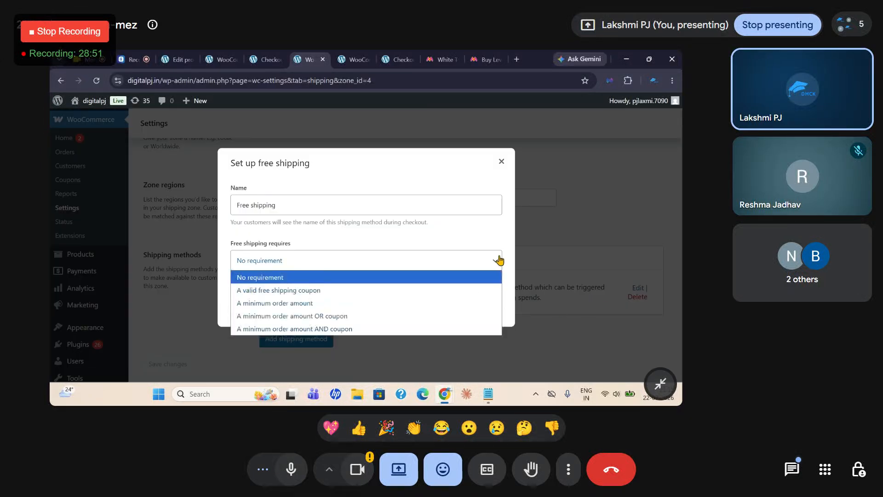
pyautogui.click(337, 277)
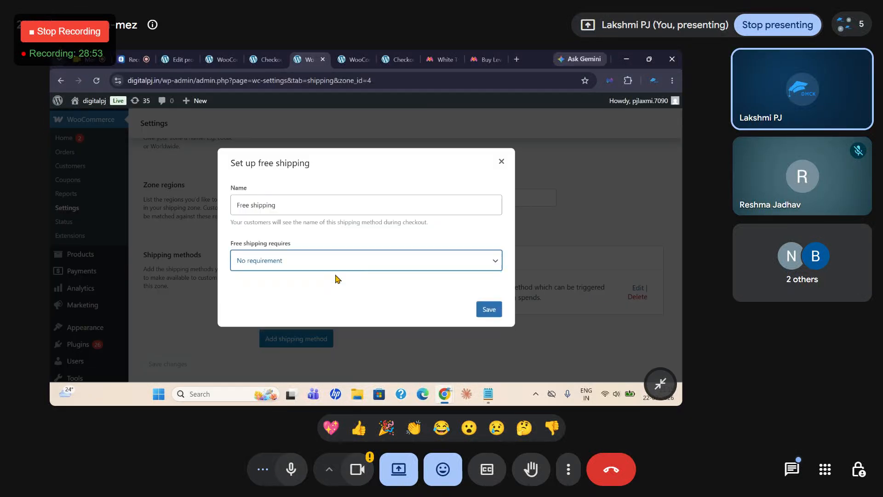
pyautogui.click(494, 309)
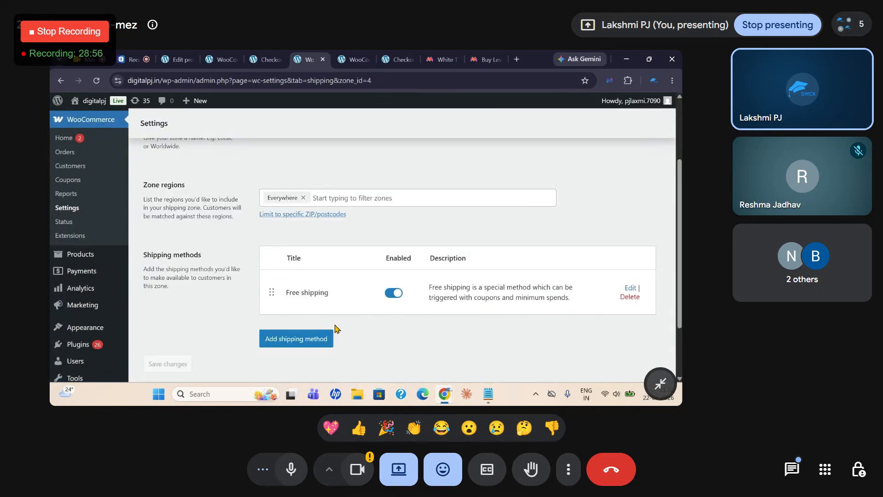
# Review the india zone's regions and methods, and the store's shipping calculation, destination and debug mode settings.
pyautogui.scroll(-3, 337, 328)
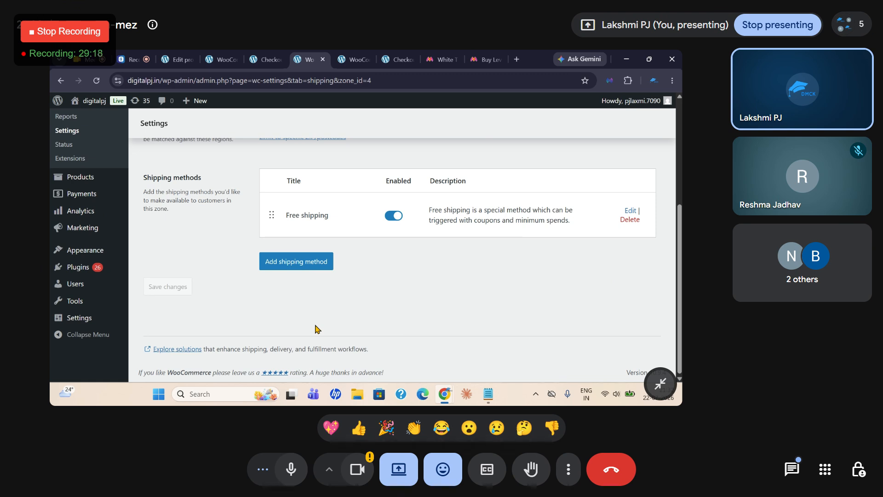
pyautogui.scroll(4, 318, 304)
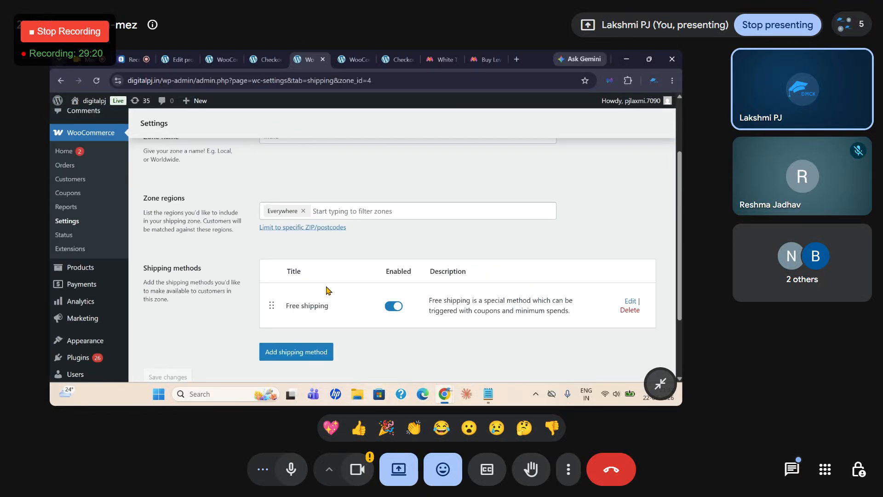
pyautogui.scroll(-2, 257, 224)
pyautogui.scroll(3, 257, 224)
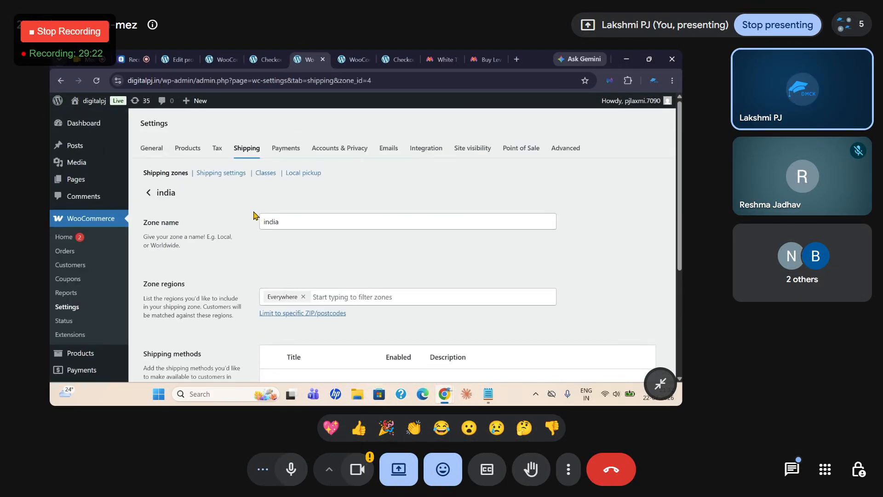
pyautogui.click(222, 175)
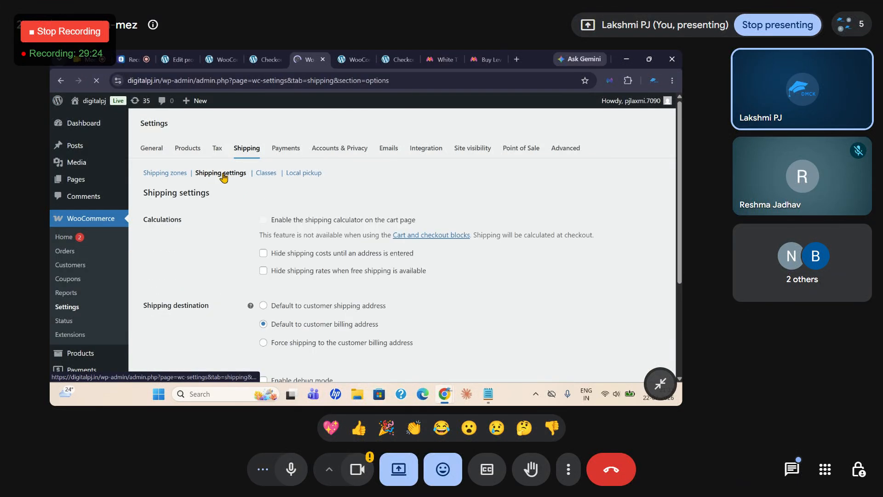
pyautogui.scroll(-5, 297, 285)
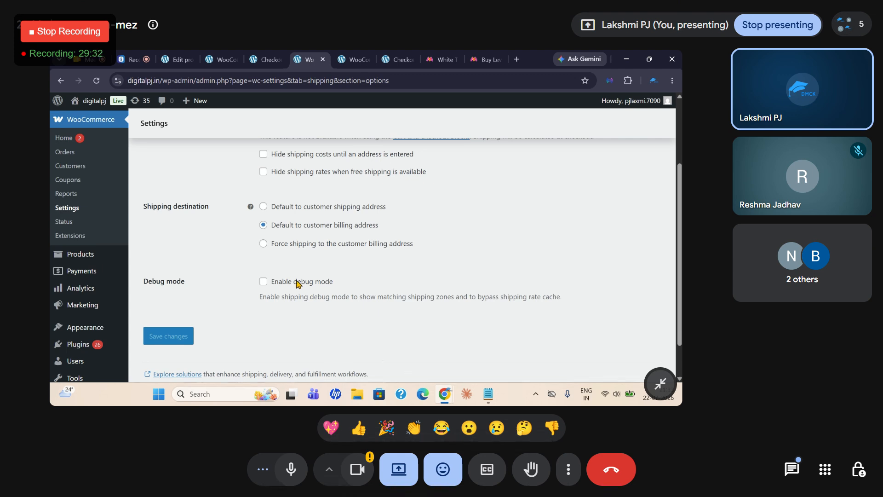
pyautogui.scroll(3, 297, 283)
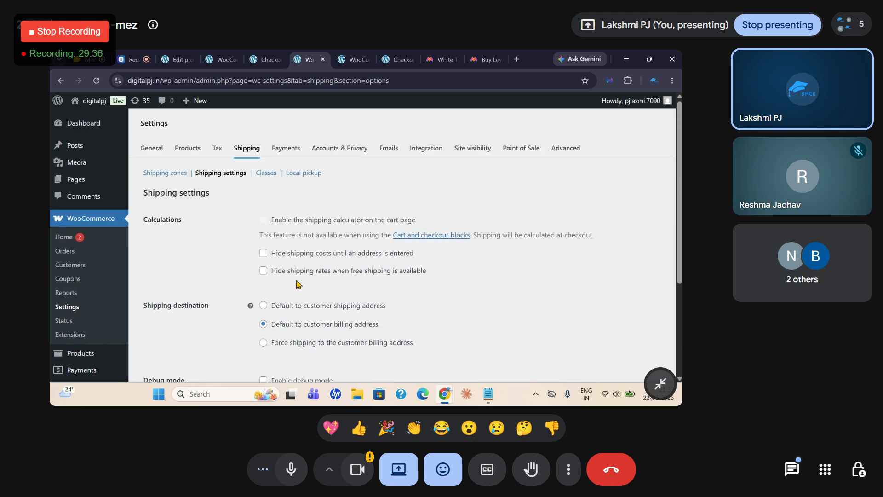
pyautogui.scroll(-3, 297, 283)
pyautogui.scroll(3, 298, 278)
# Reload the checkout page and check which countries are available for the shipping address.
pyautogui.click(350, 60)
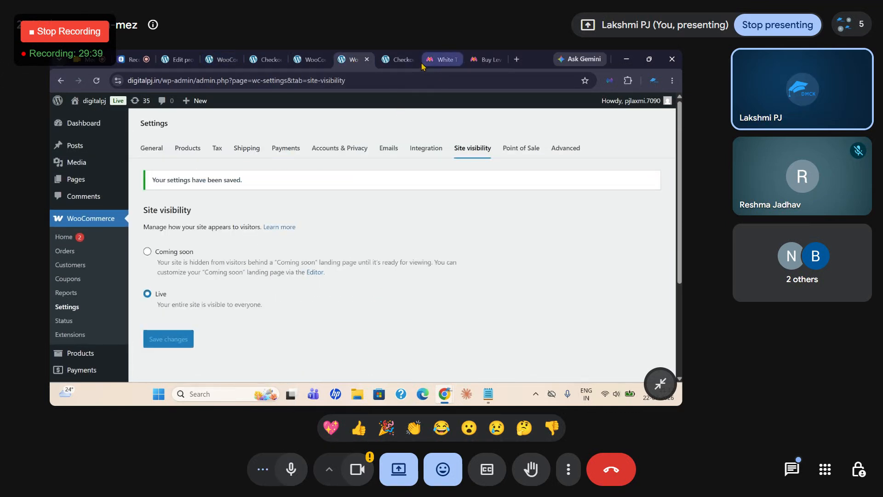
pyautogui.click(402, 60)
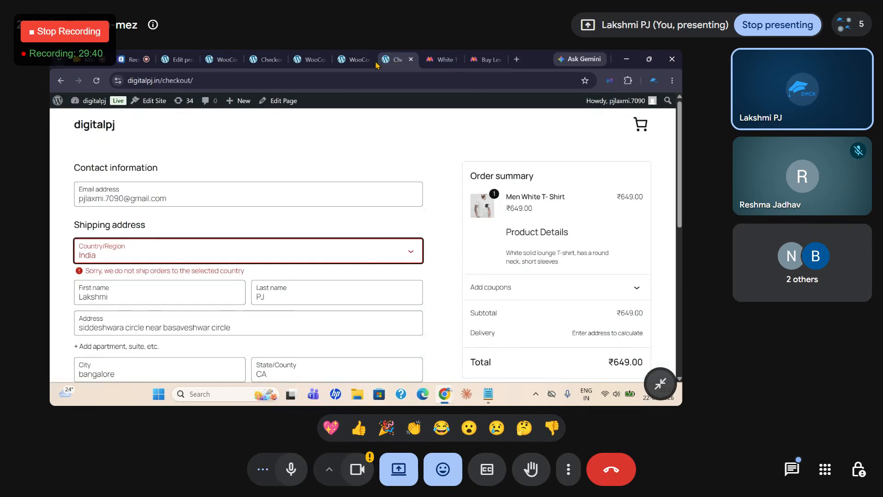
pyautogui.click(97, 81)
pyautogui.click(93, 61)
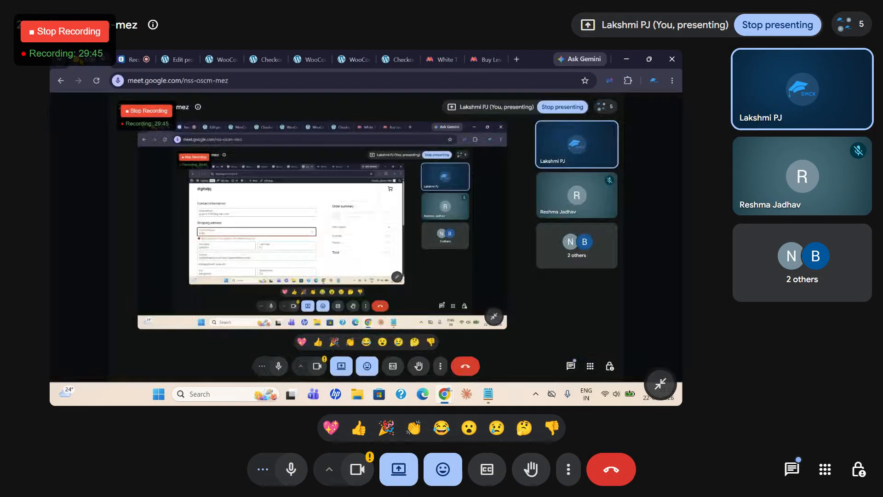
pyautogui.click(395, 59)
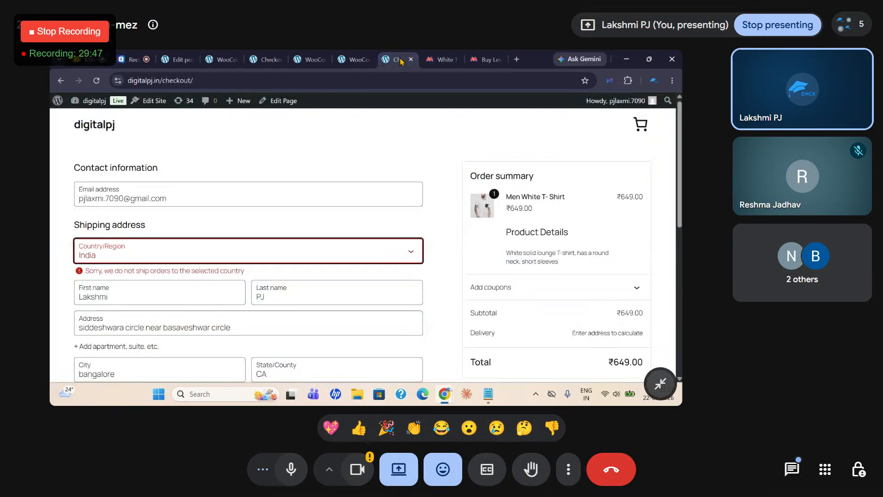
pyautogui.click(132, 249)
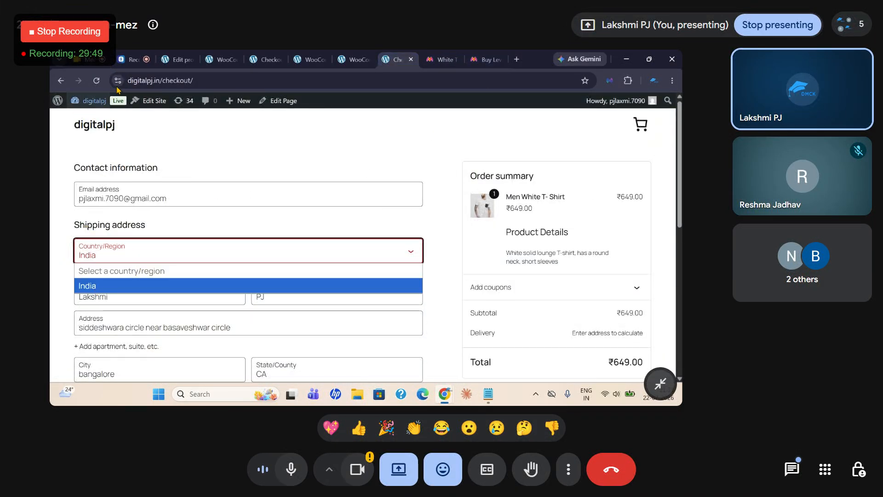
# Return to the cart, proceed to checkout again and reselect India as the shipping country.
pyautogui.click(60, 81)
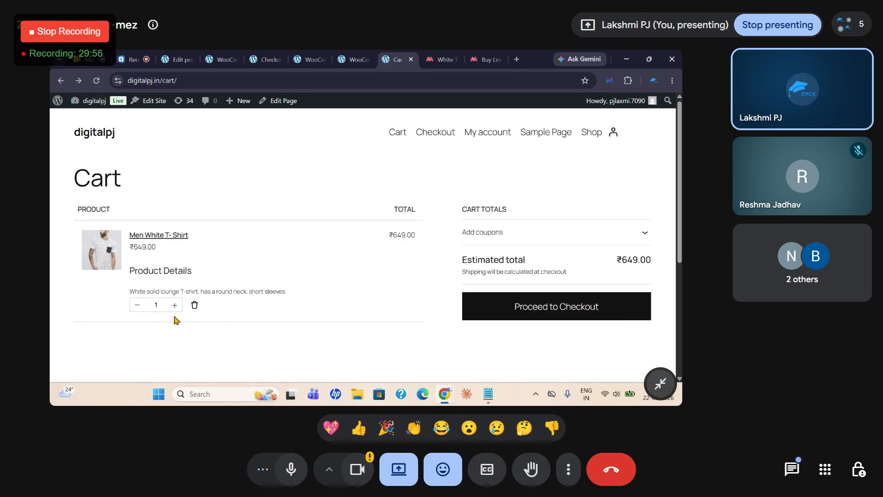
pyautogui.click(586, 310)
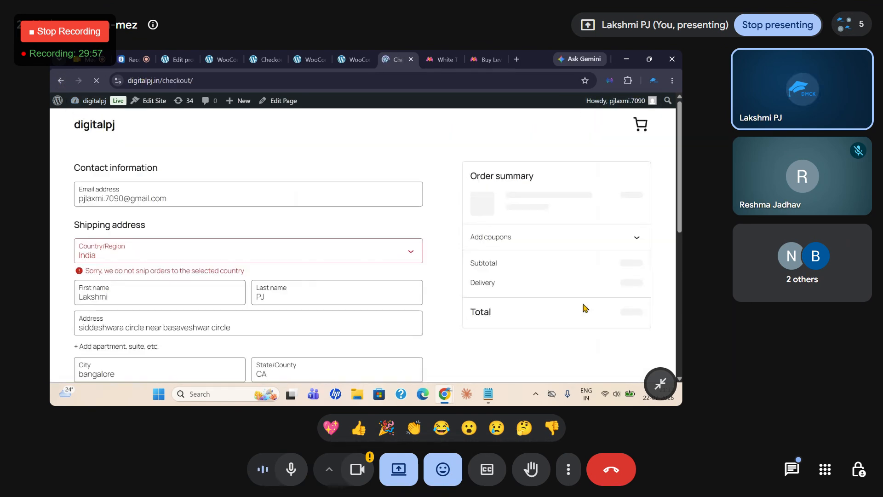
pyautogui.click(306, 256)
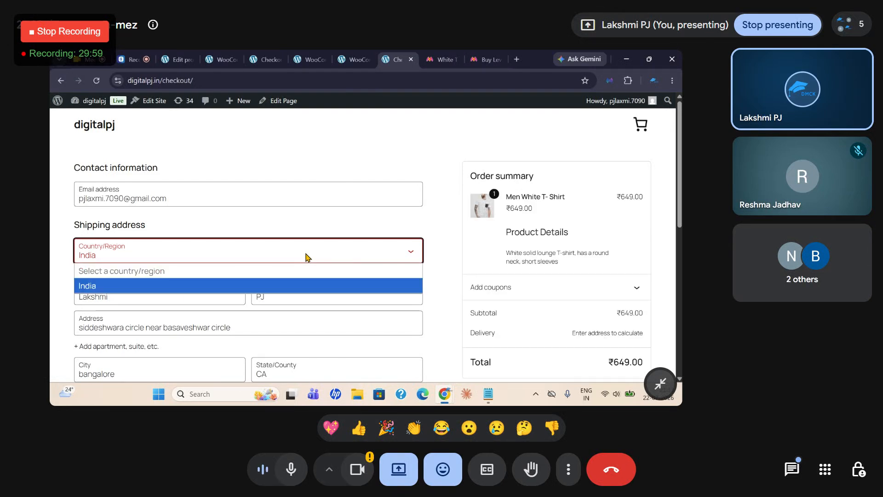
pyautogui.click(102, 288)
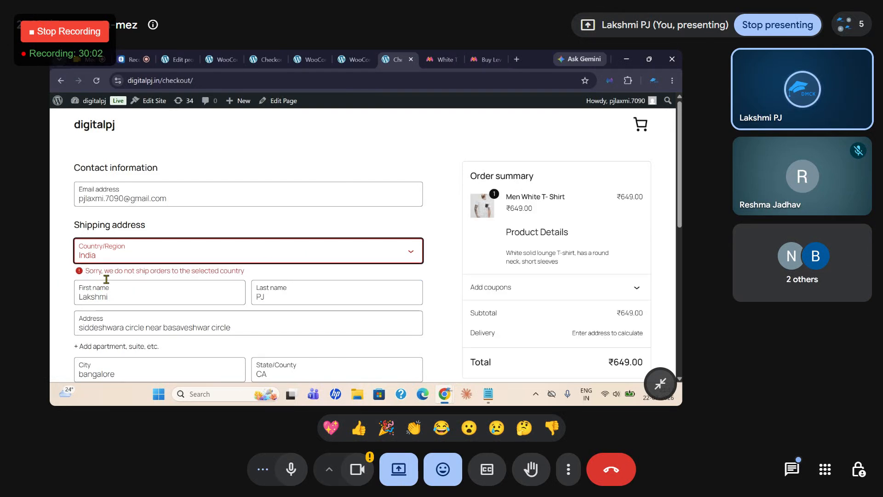
# Try karnataka as the State/County in the checkout shipping address.
pyautogui.scroll(-1, 274, 274)
pyautogui.doubleClick(283, 327)
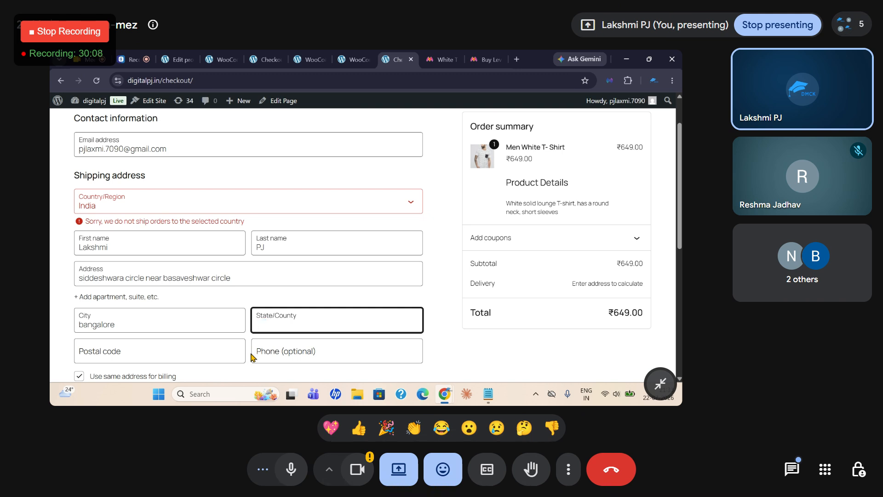
pyautogui.write('karn')
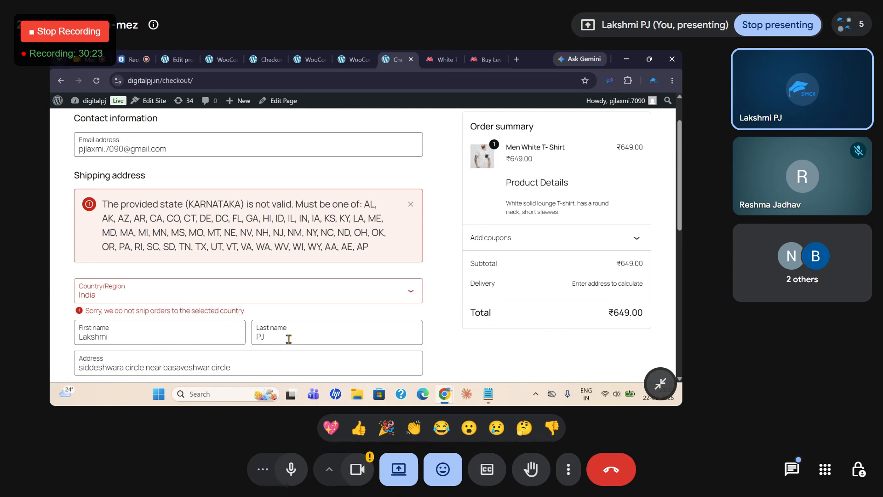
# Try the abbreviation KA as the State/County in the shipping address and dismiss the error notice.
pyautogui.scroll(1, 289, 324)
pyautogui.scroll(-3, 294, 327)
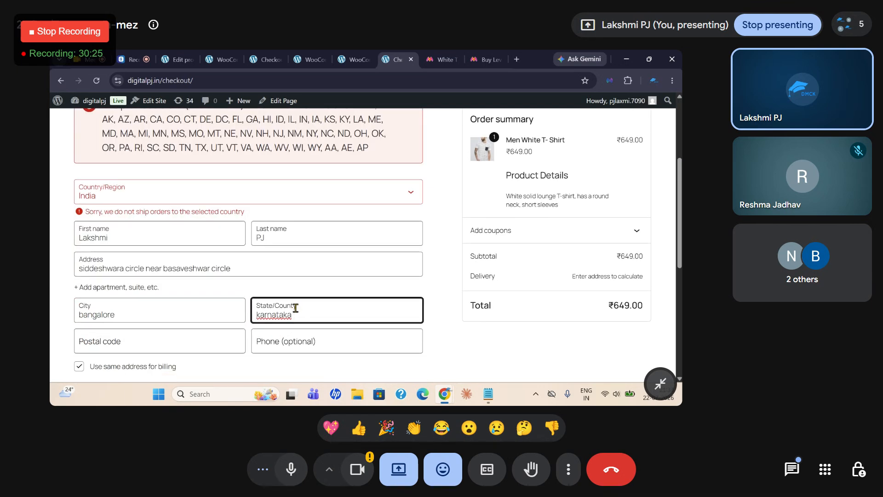
pyautogui.moveTo(296, 312); pyautogui.dragTo(226, 321)
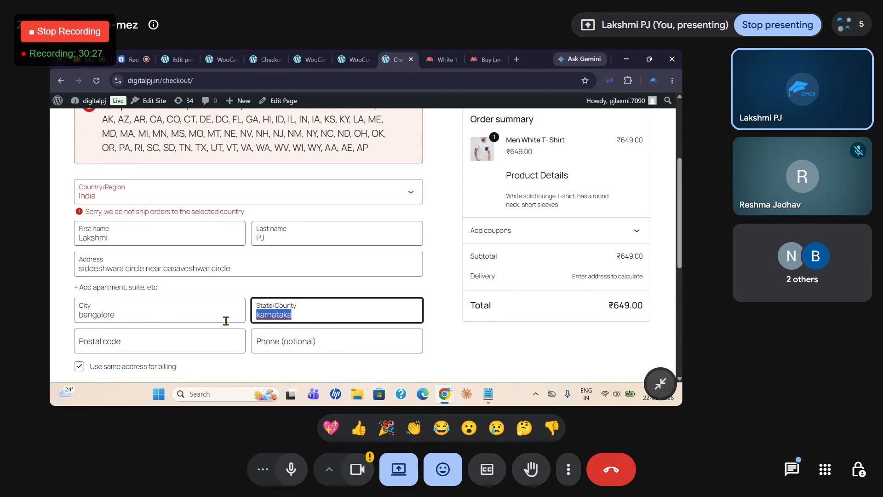
pyautogui.press('BackSpace')
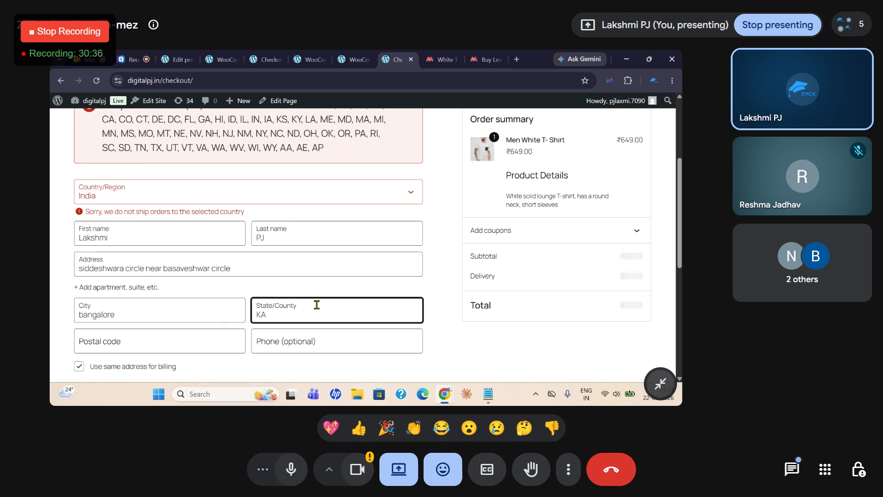
pyautogui.scroll(3, 230, 239)
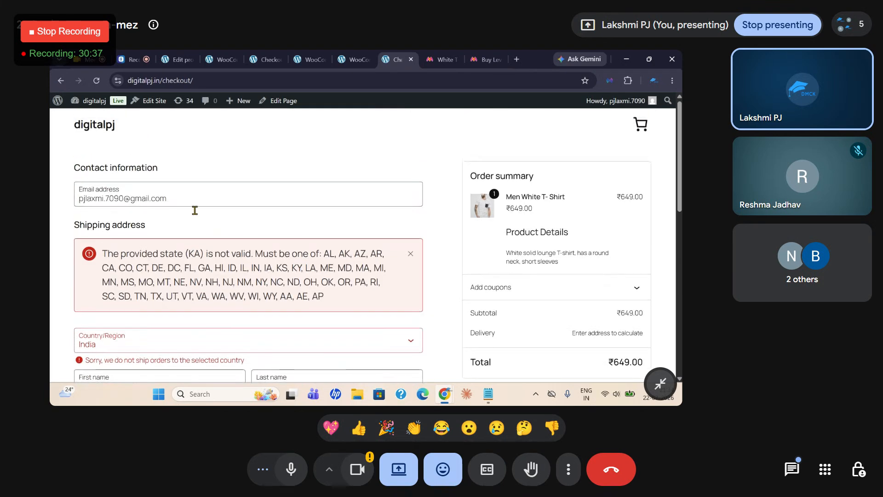
pyautogui.click(196, 203)
pyautogui.click(172, 227)
pyautogui.click(410, 254)
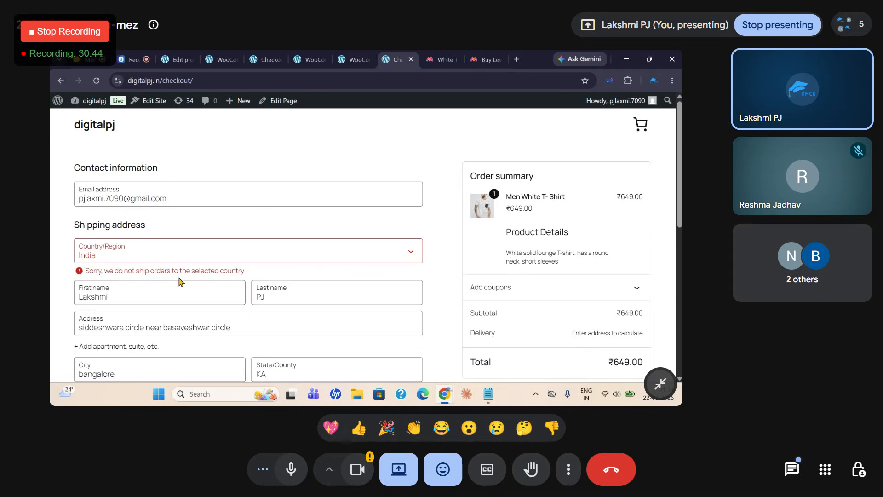
# Reselect India as the shipping country and set the State/County to IN in the checkout address.
pyautogui.click(387, 252)
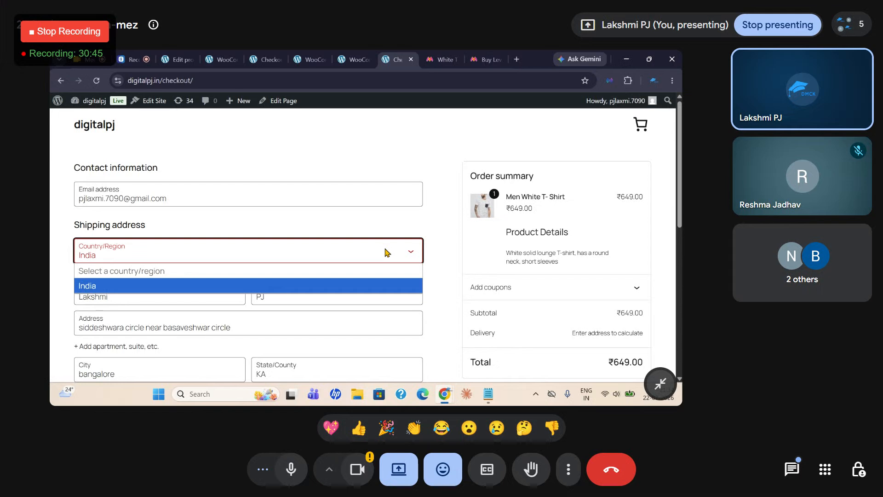
pyautogui.click(125, 289)
pyautogui.scroll(-1, 179, 349)
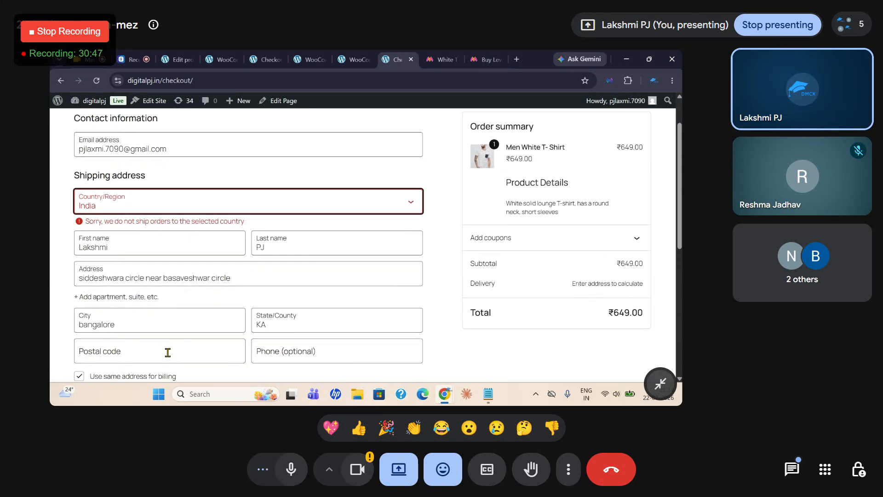
pyautogui.scroll(-2, 161, 340)
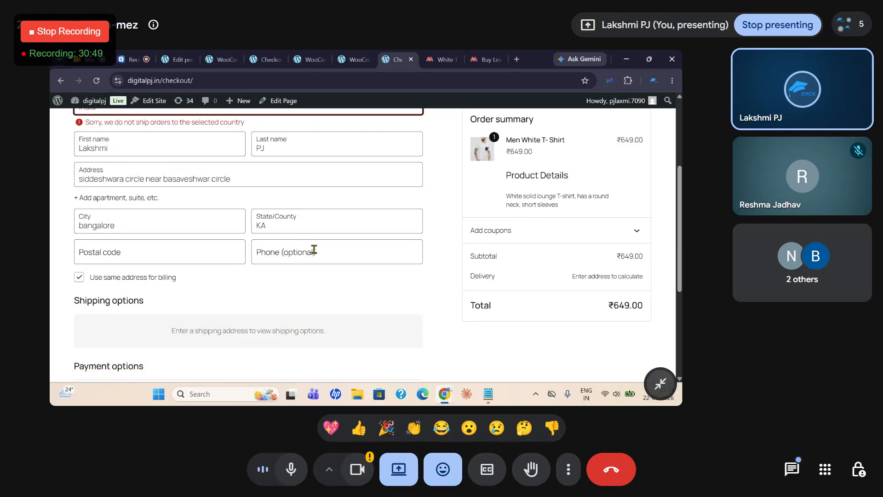
pyautogui.click(312, 232)
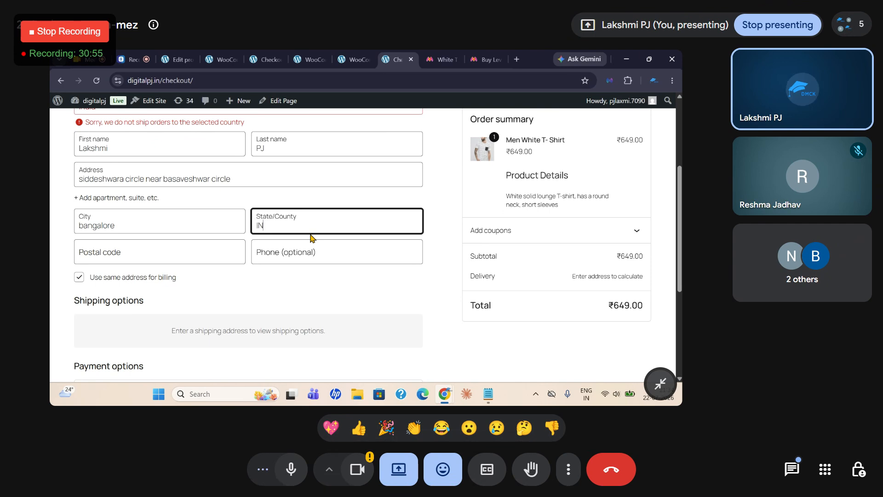
pyautogui.scroll(3, 309, 230)
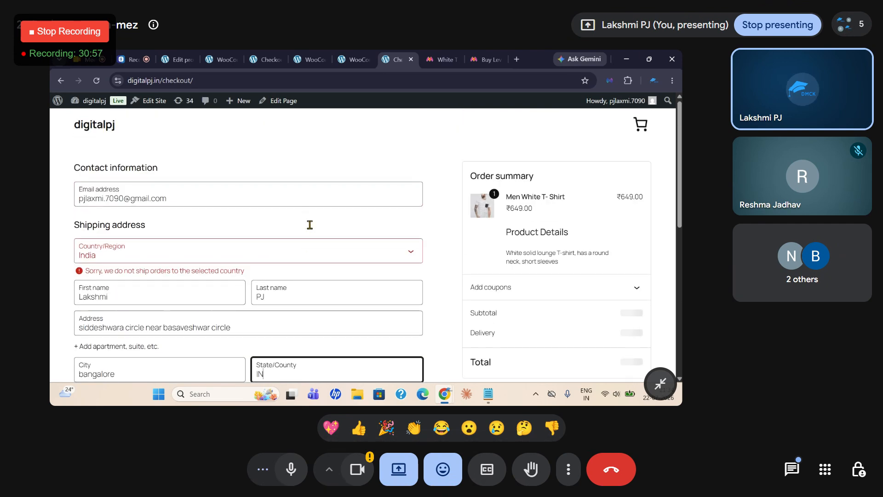
pyautogui.scroll(-4, 309, 225)
pyautogui.scroll(-2, 342, 336)
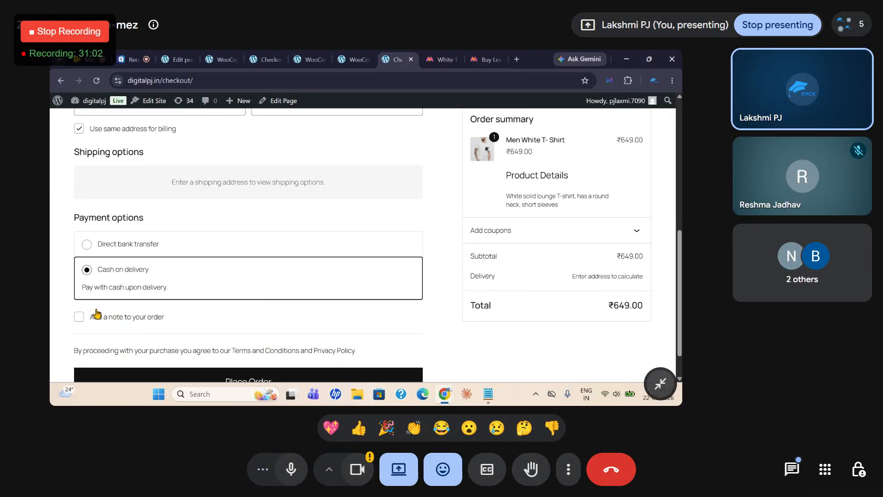
# Try selecting India again as the shipping country in the checkout address.
pyautogui.scroll(6, 88, 317)
pyautogui.click(161, 259)
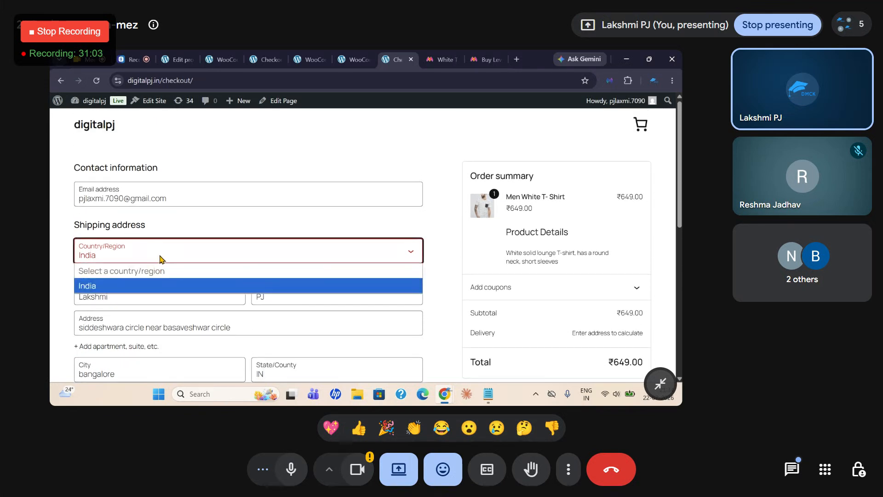
pyautogui.click(121, 286)
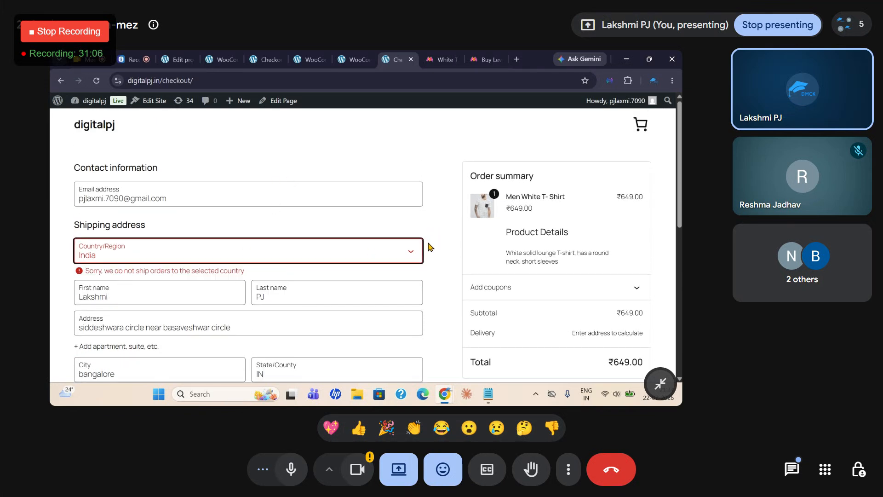
pyautogui.click(411, 256)
pyautogui.click(122, 282)
# Examine the remaining address fields, shipping options and field errors on the checkout form.
pyautogui.scroll(-4, 552, 190)
pyautogui.scroll(-3, 552, 190)
pyautogui.click(263, 346)
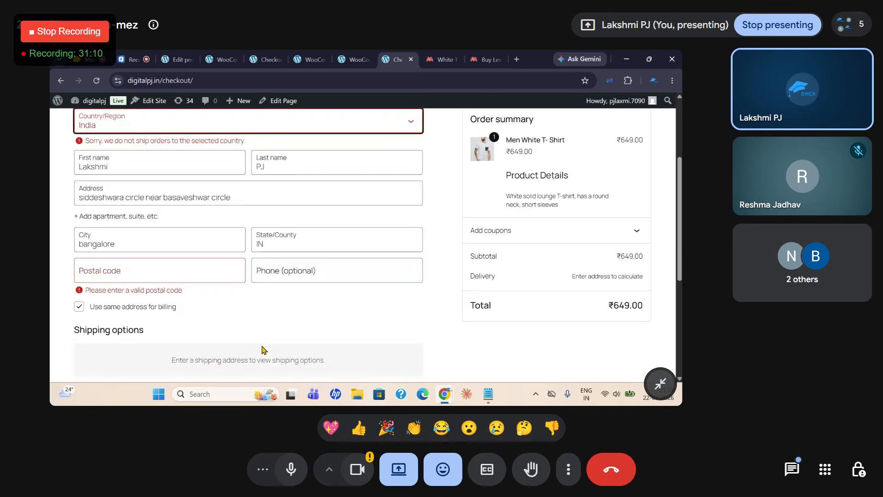
pyautogui.scroll(-3, 264, 338)
pyautogui.click(111, 251)
pyautogui.scroll(3, 183, 251)
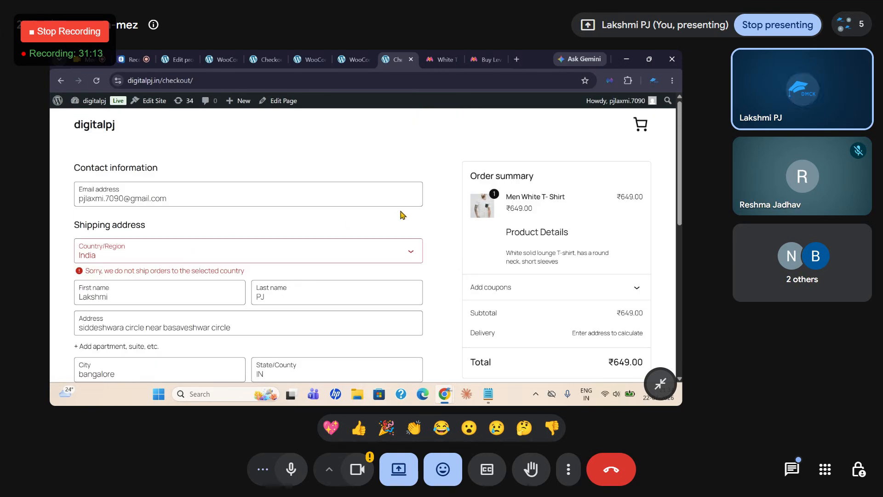
pyautogui.scroll(-8, 416, 230)
pyautogui.click(216, 346)
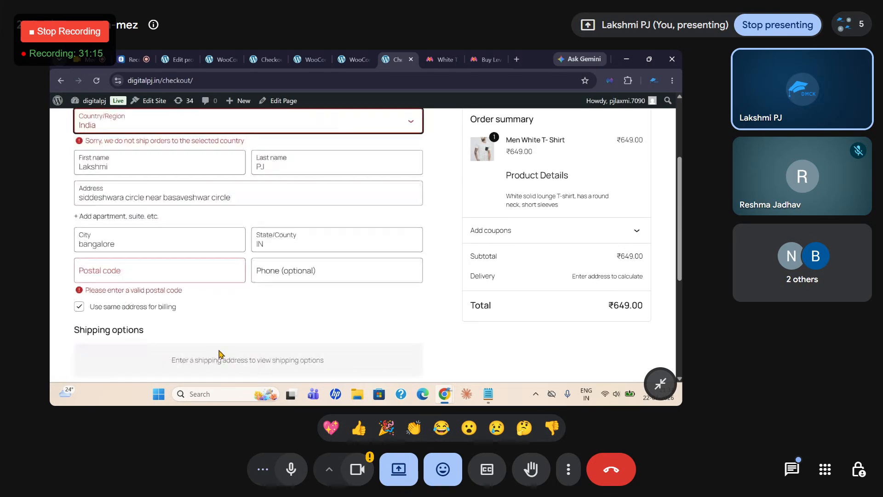
# Retry India as the checkout shipping country and check the store's site visibility setting in WooCommerce.
pyautogui.click(121, 259)
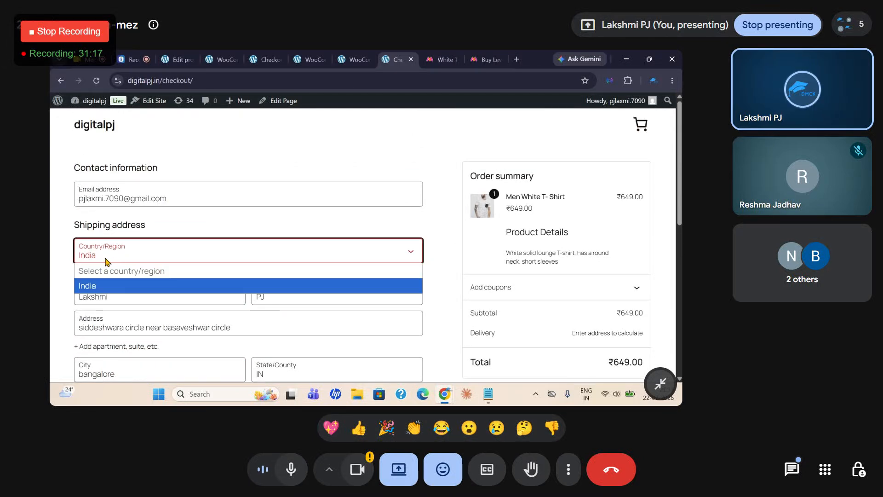
pyautogui.click(92, 286)
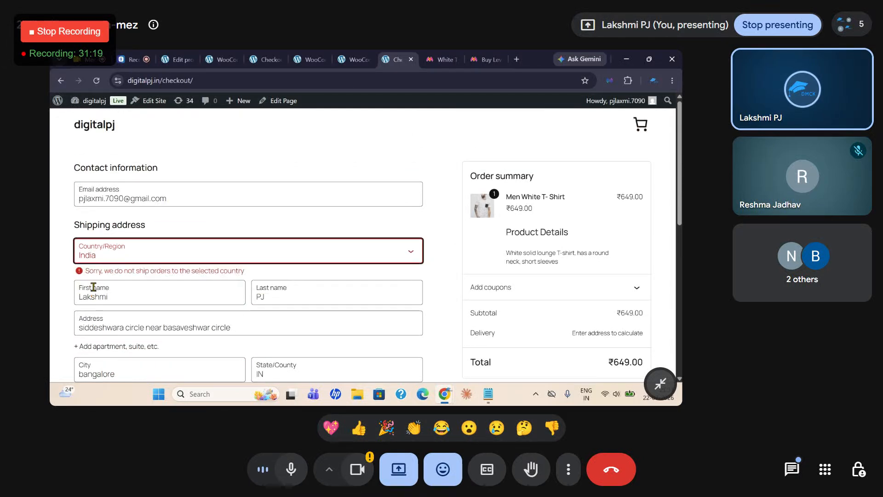
pyautogui.click(102, 258)
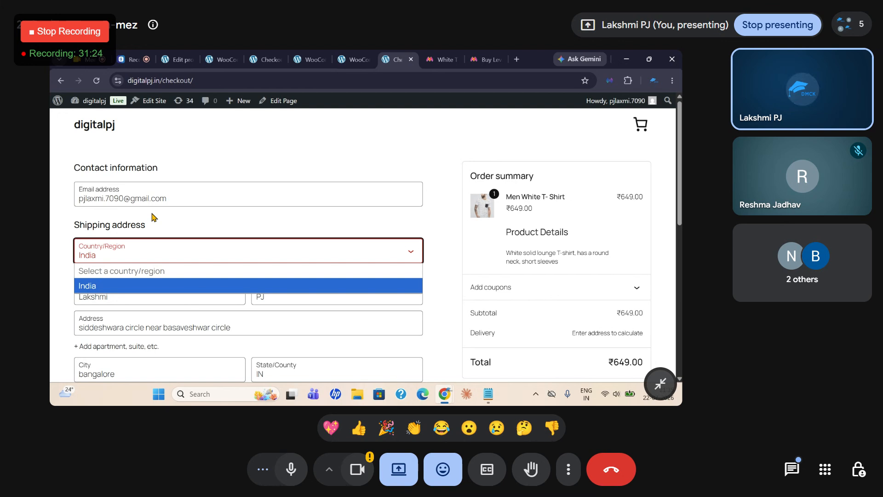
pyautogui.click(354, 60)
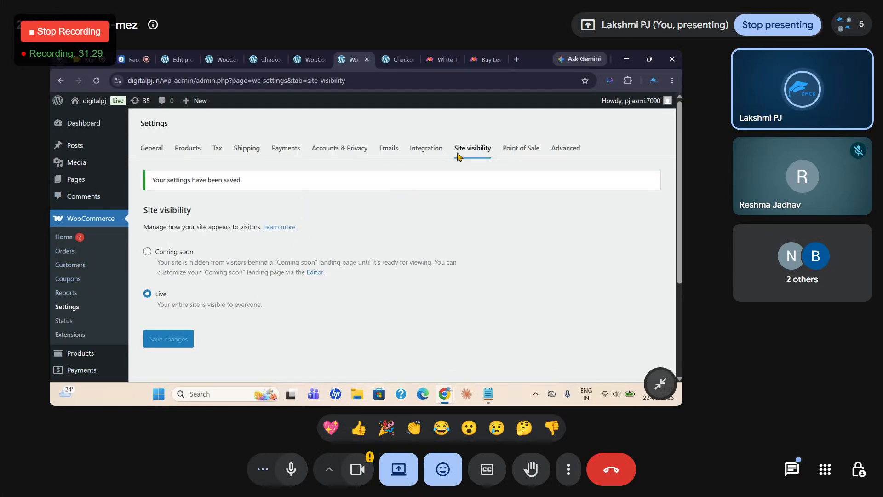
pyautogui.click(395, 60)
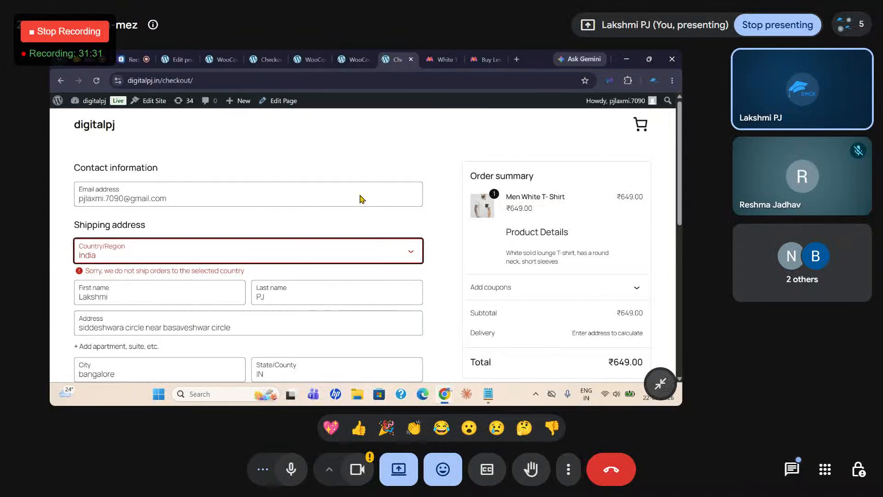
pyautogui.click(103, 259)
pyautogui.click(88, 286)
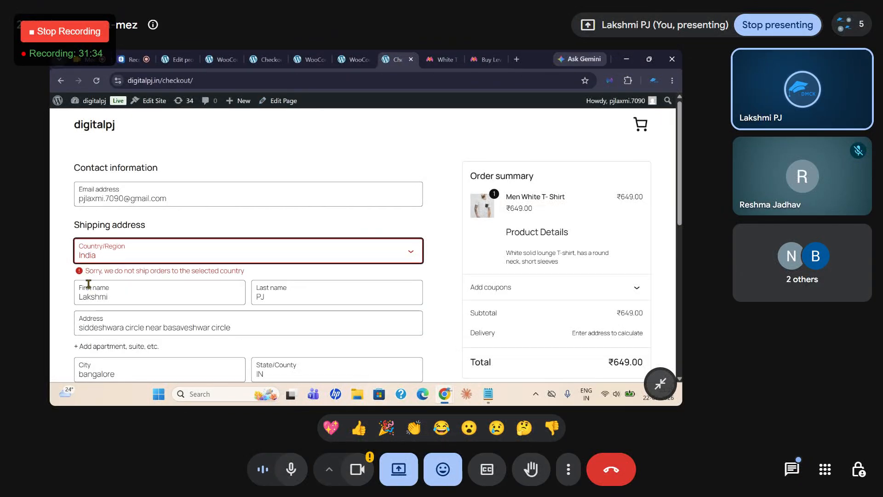
# Open the store front in a new tab from the WooCommerce settings and look through the shop's products.
pyautogui.click(357, 68)
pyautogui.moveTo(107, 110)
pyautogui.rightClick(81, 134)
pyautogui.click(110, 139)
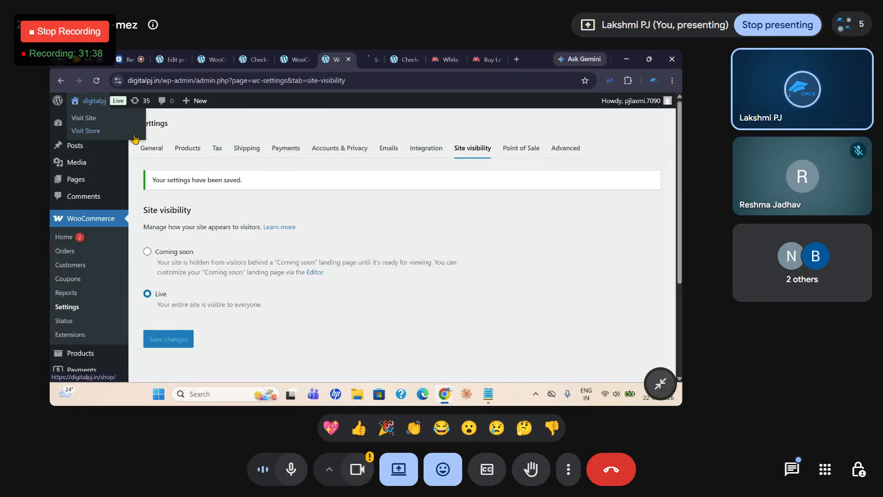
pyautogui.click(374, 59)
pyautogui.scroll(-5, 280, 256)
pyautogui.scroll(5, 281, 257)
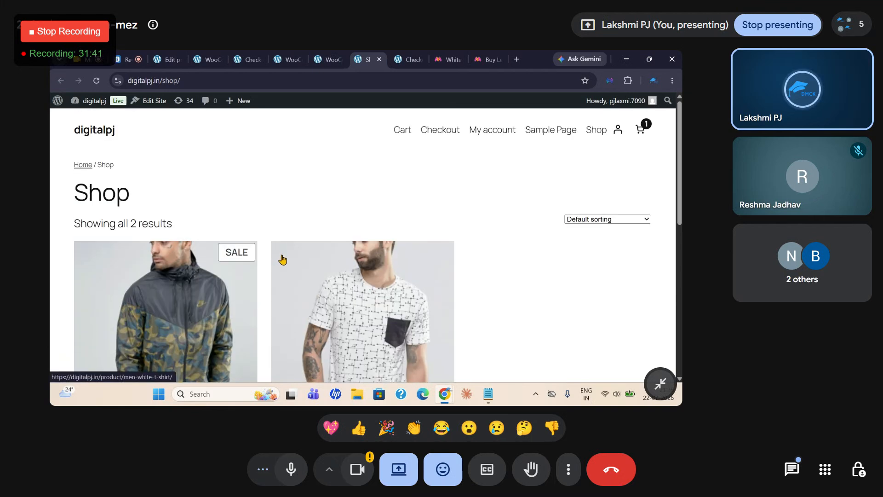
pyautogui.scroll(-3, 297, 268)
pyautogui.scroll(3, 295, 263)
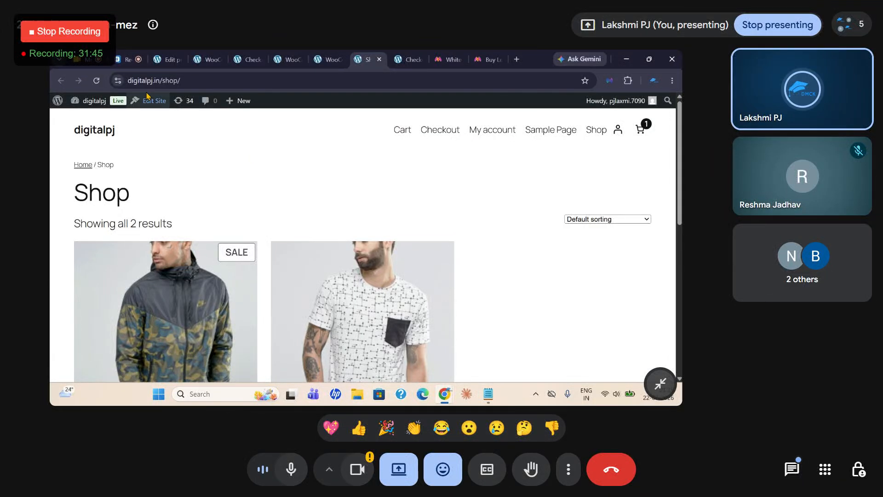
# Look at the Men White T- Shirt product editor and check the in-call messages in Google Meet.
pyautogui.click(166, 59)
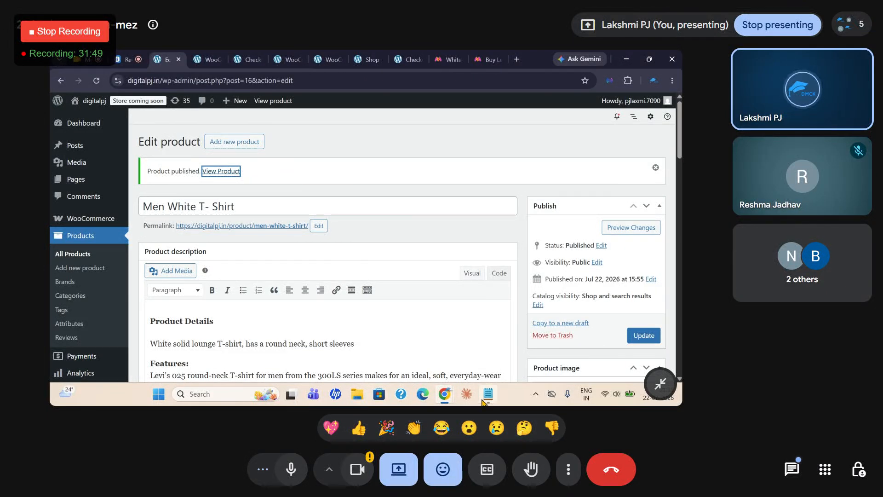
pyautogui.click(81, 63)
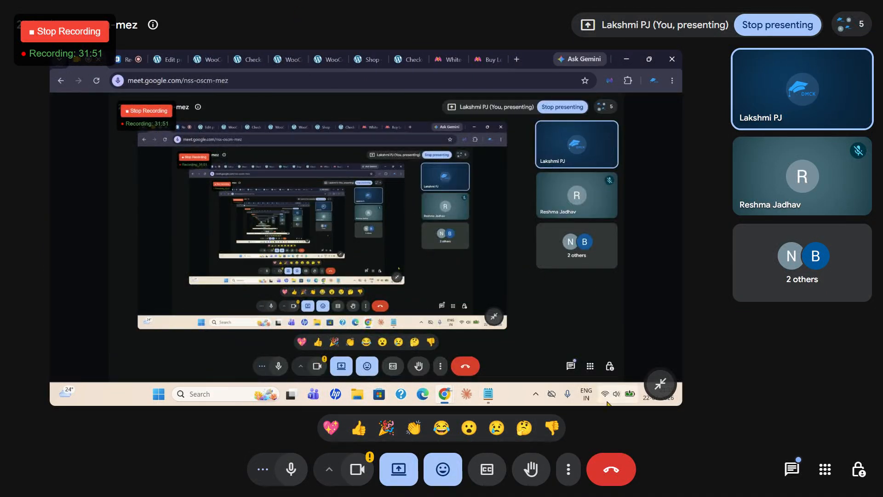
pyautogui.click(792, 468)
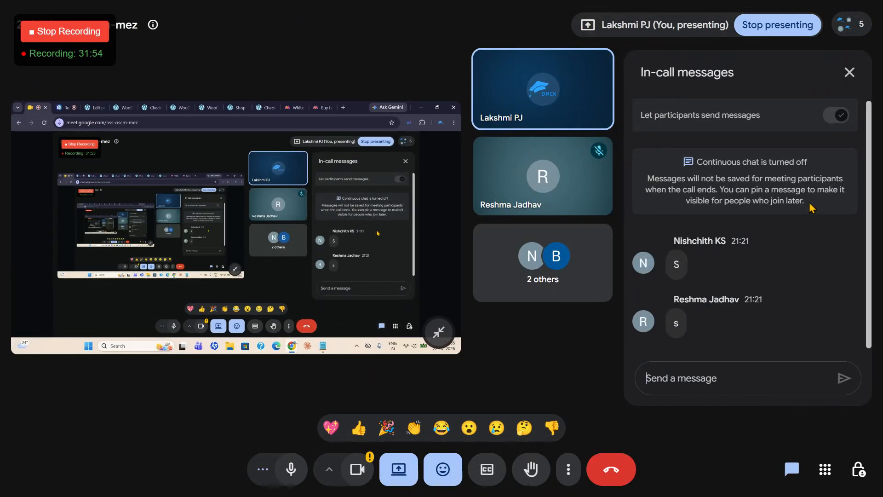
pyautogui.click(848, 73)
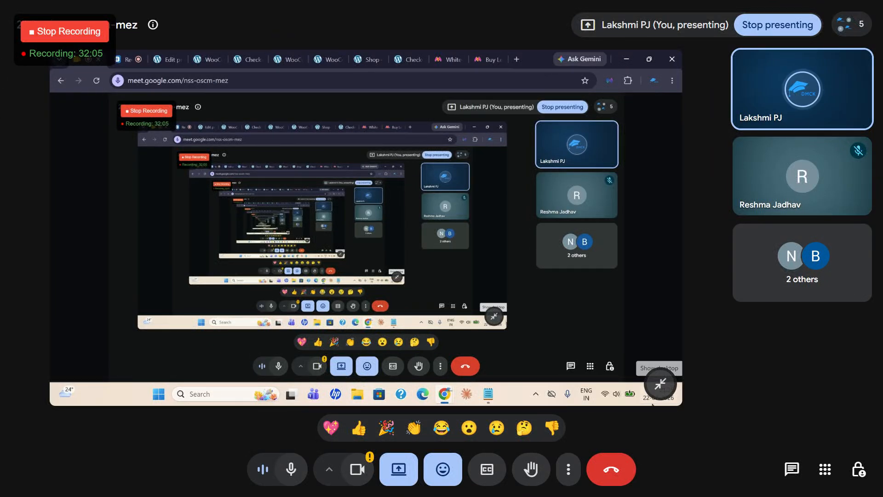
# Switch to Notepad and add the line Theme at the end of the GOOGLE ADS CLASS 2.txt notes.
pyautogui.click(487, 396)
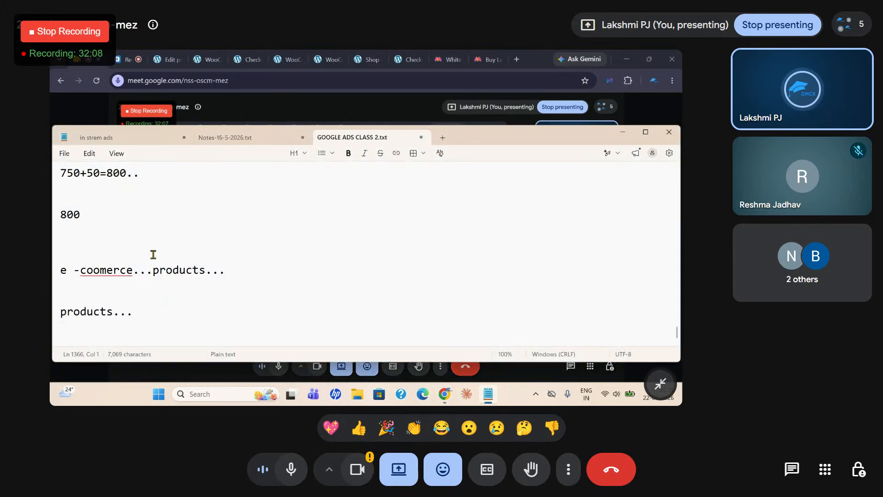
pyautogui.write('Theme')
pyautogui.press('Return')
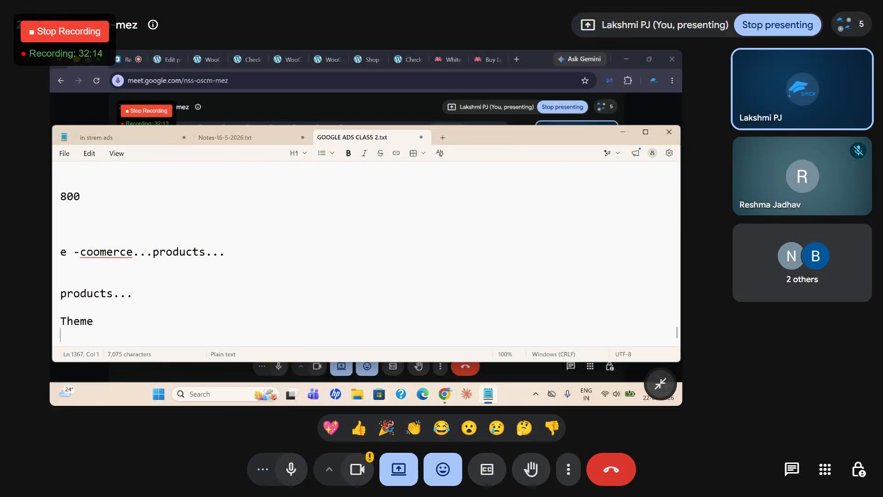
# Return to the WordPress admin in the browser and open the installed themes page.
pyautogui.click(199, 60)
pyautogui.scroll(-5, 96, 251)
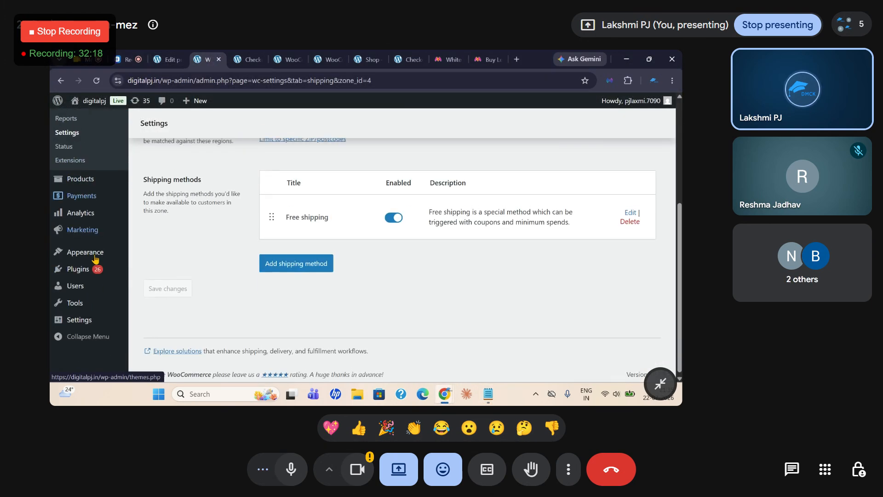
pyautogui.moveTo(94, 250)
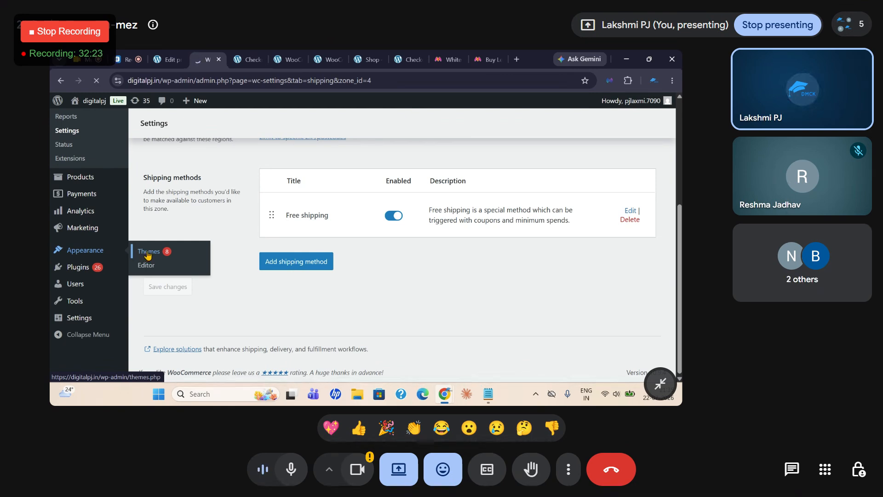
pyautogui.scroll(2, 175, 248)
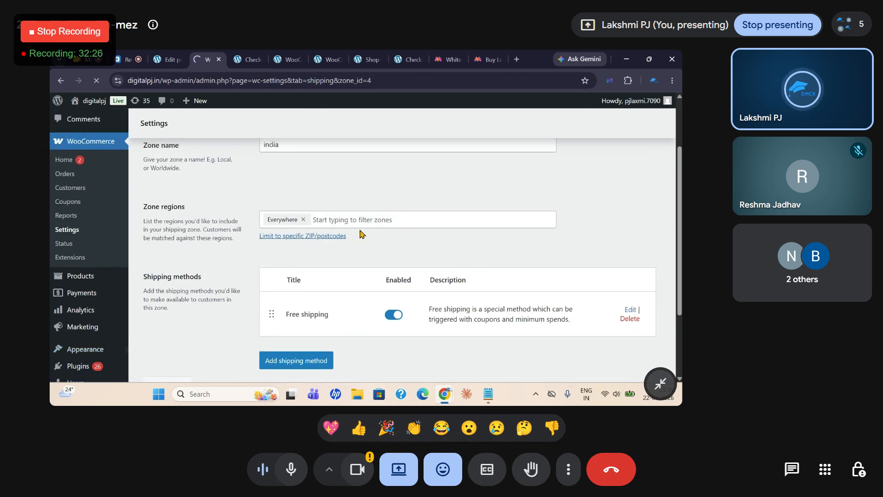
pyautogui.scroll(2, 82, 306)
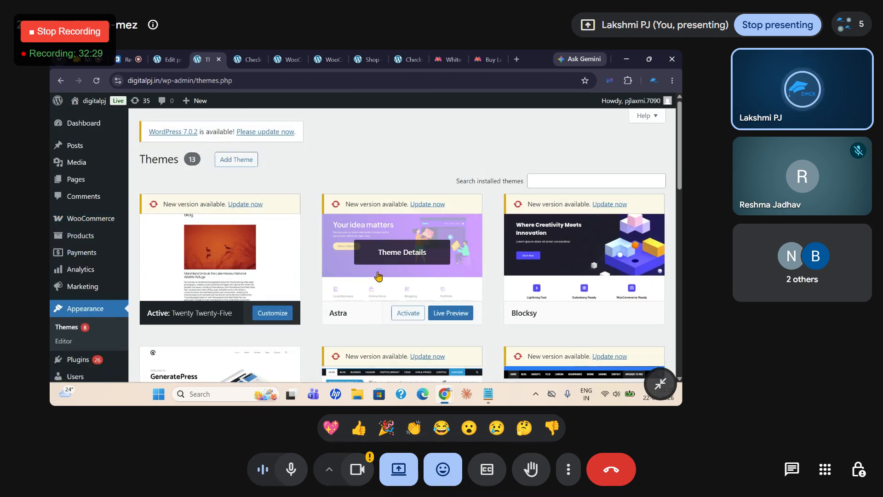
# Start adding a new theme and search the theme directory for e commerce.
pyautogui.click(236, 159)
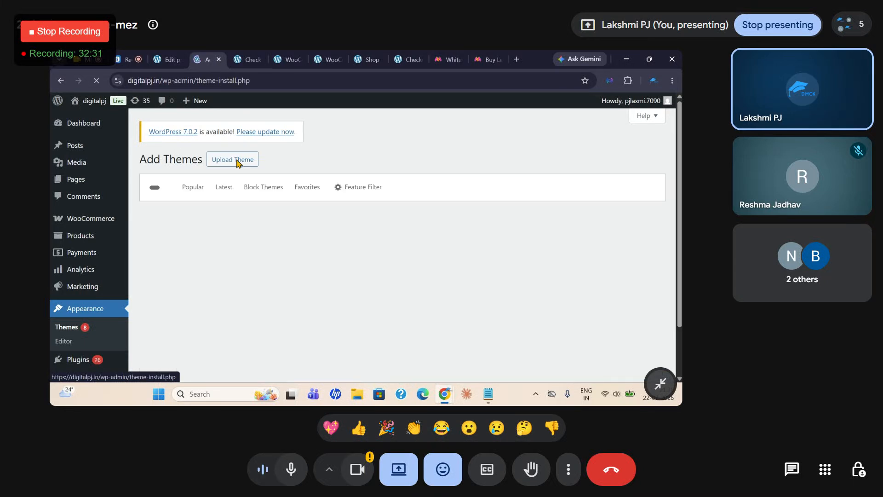
pyautogui.click(552, 190)
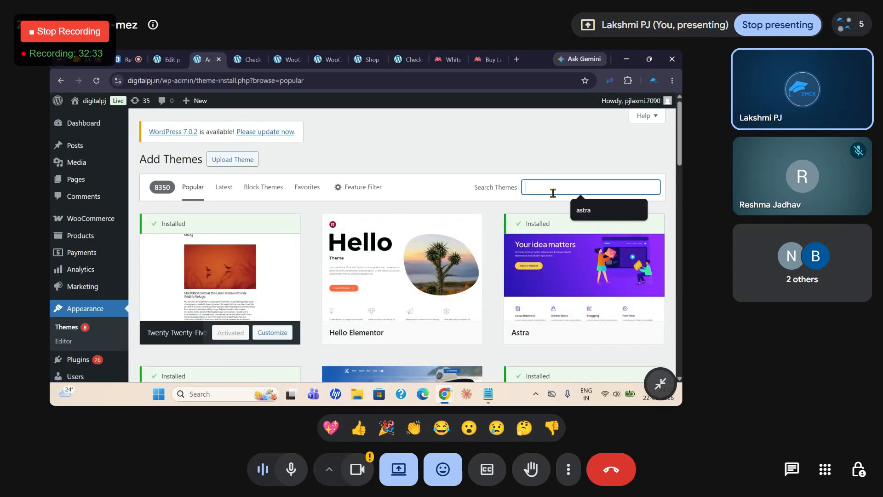
pyautogui.write('e co')
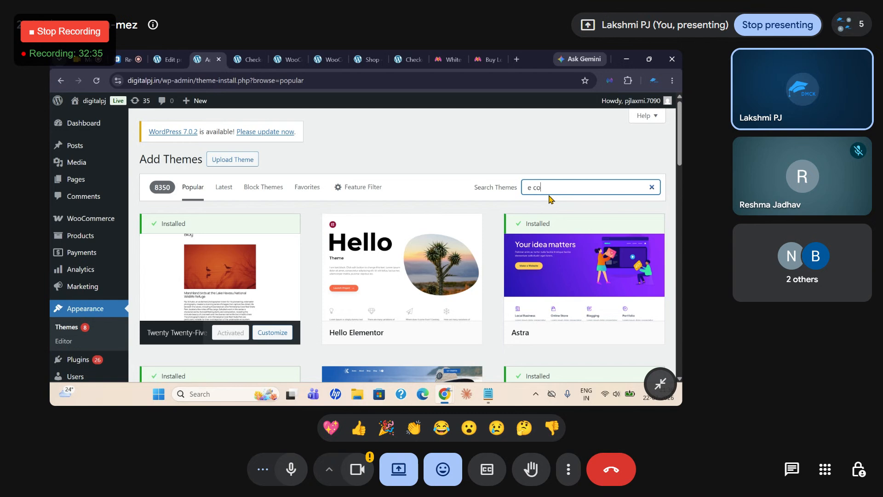
pyautogui.write('mmerce')
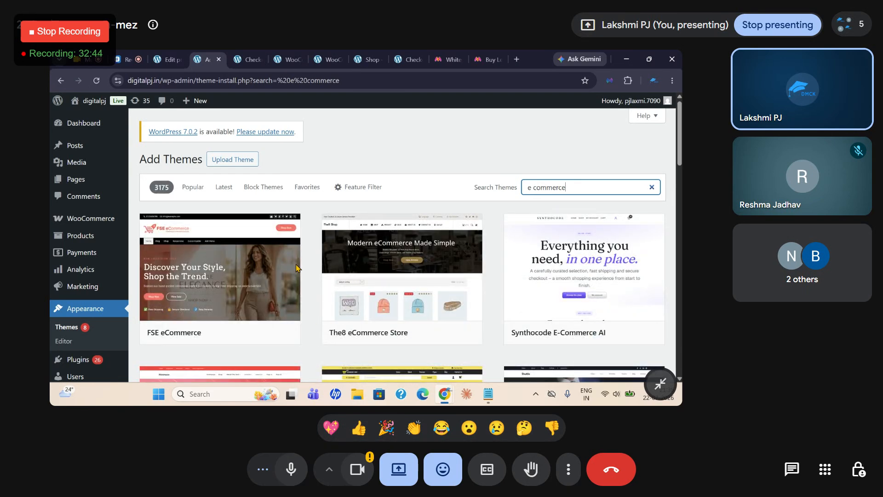
# Look through the e commerce theme results to compare store designs.
pyautogui.scroll(-2, 476, 296)
pyautogui.scroll(-2, 476, 295)
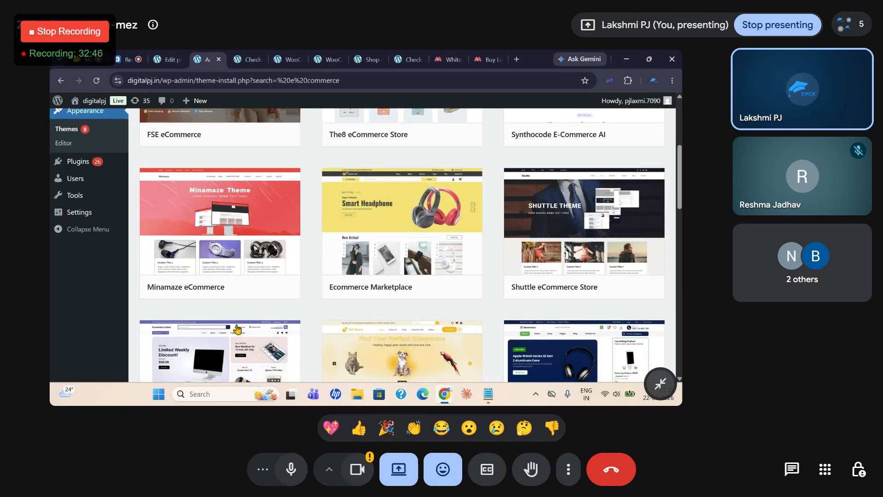
pyautogui.scroll(-3, 330, 276)
pyautogui.scroll(-9, 330, 276)
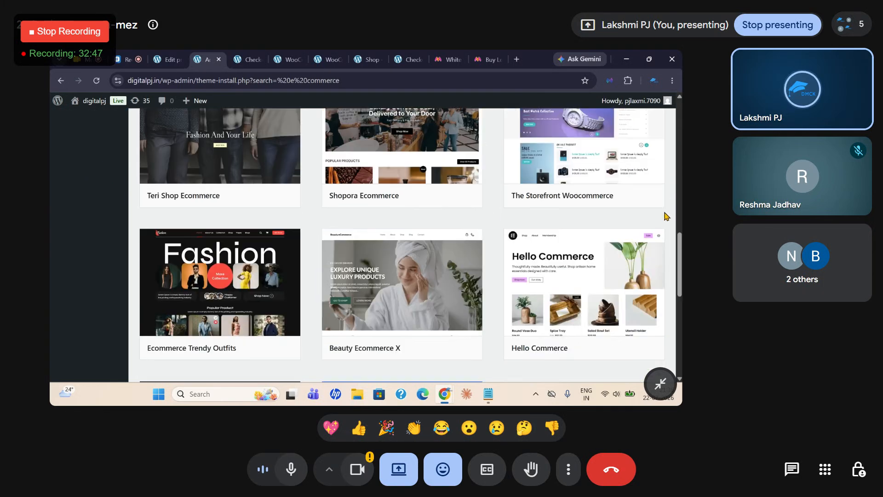
pyautogui.scroll(-9, 651, 227)
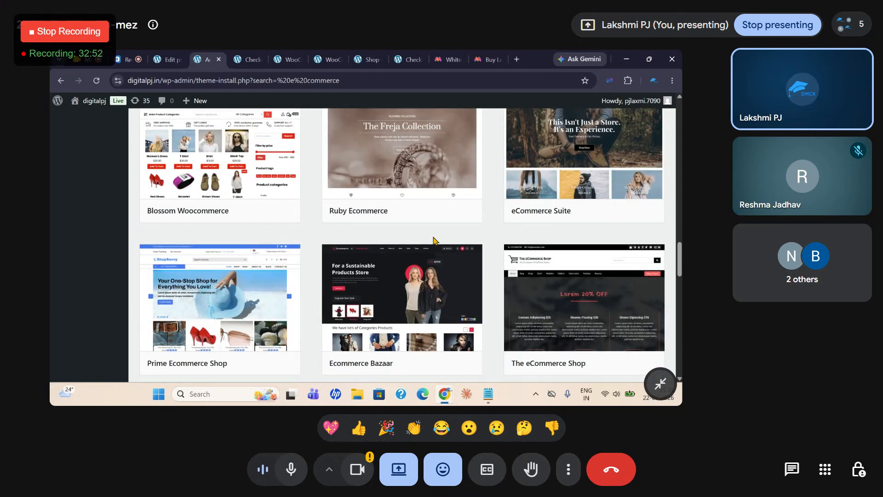
pyautogui.scroll(-3, 480, 285)
pyautogui.scroll(5, 480, 286)
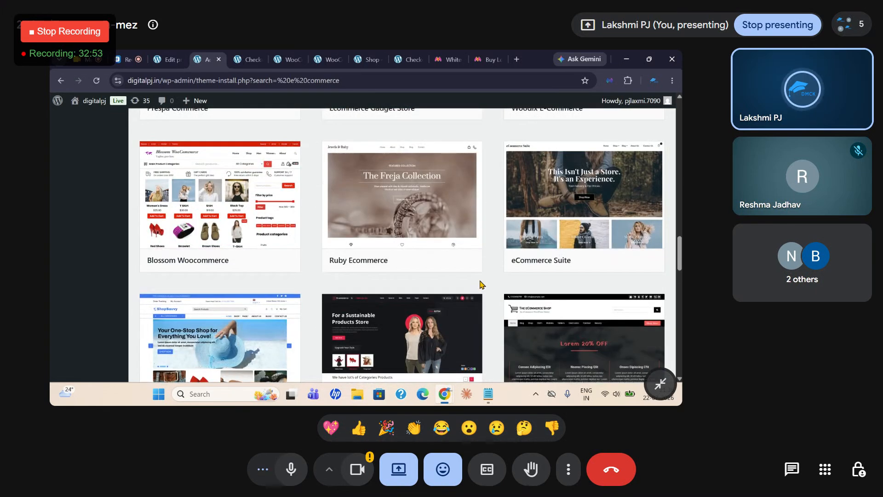
pyautogui.scroll(-9, 156, 249)
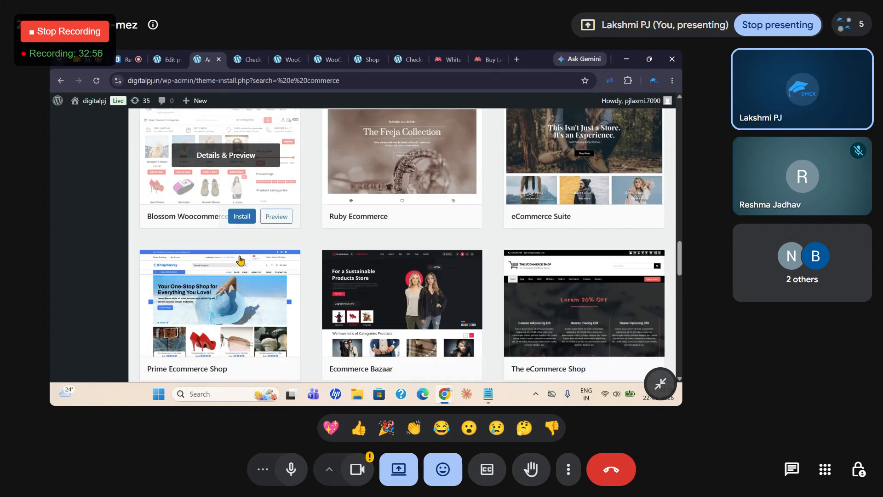
pyautogui.scroll(-6, 436, 271)
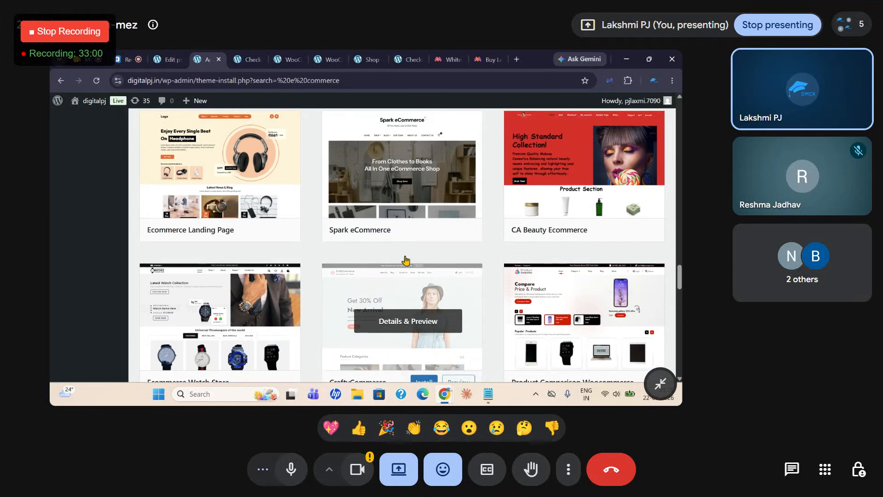
pyautogui.scroll(-2, 264, 357)
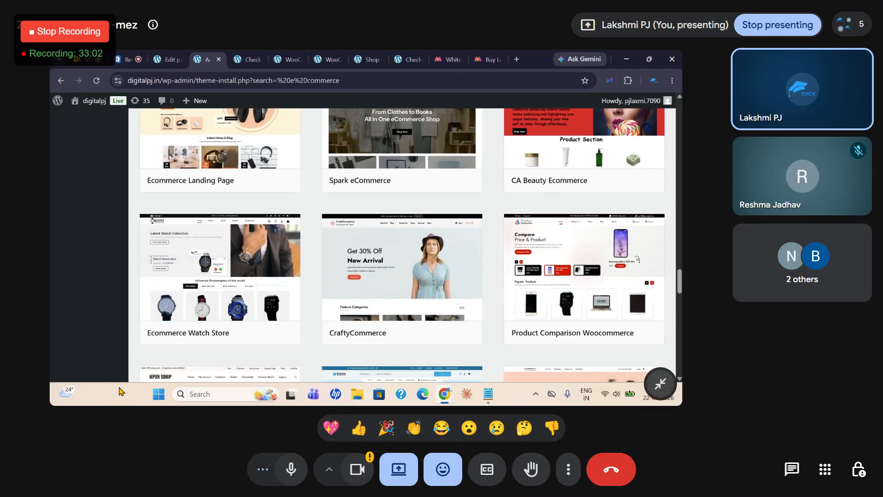
# Compare the theme cards from Ecommerce Watch Store down to Store WooCommerce in the e commerce results.
pyautogui.scroll(-4, 221, 276)
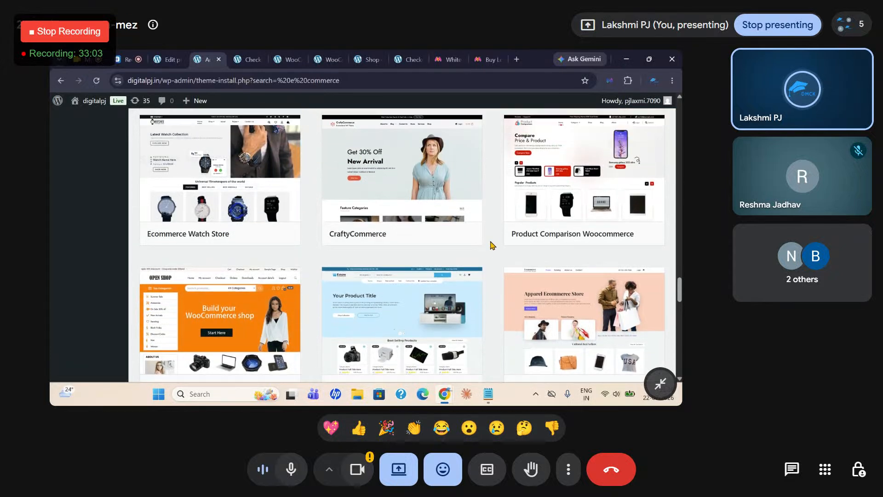
pyautogui.scroll(-4, 446, 254)
pyautogui.scroll(-6, 364, 278)
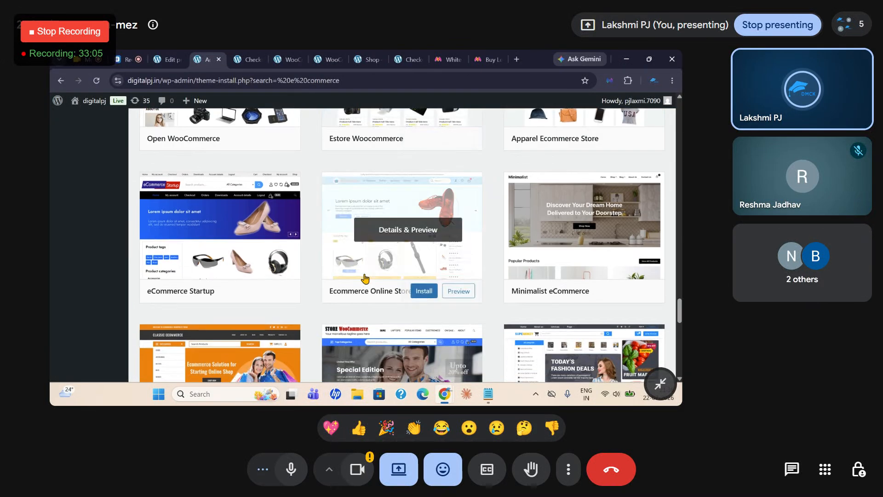
pyautogui.scroll(6, 364, 278)
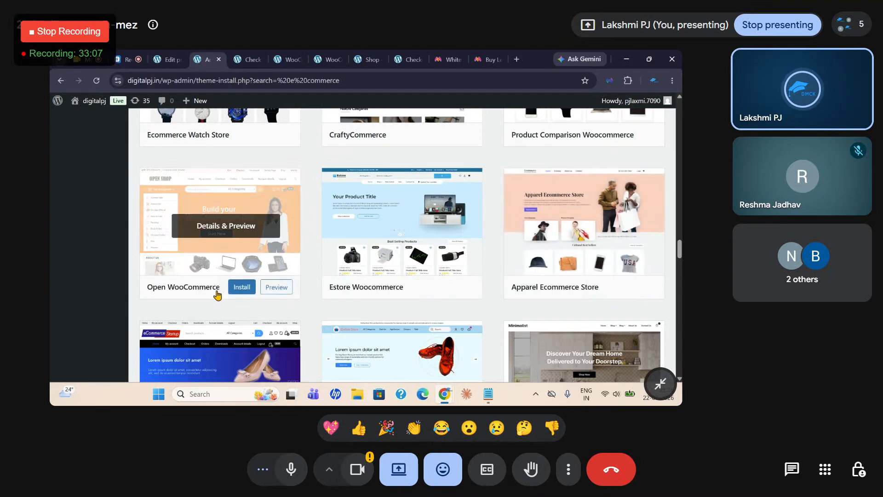
pyautogui.scroll(-8, 588, 193)
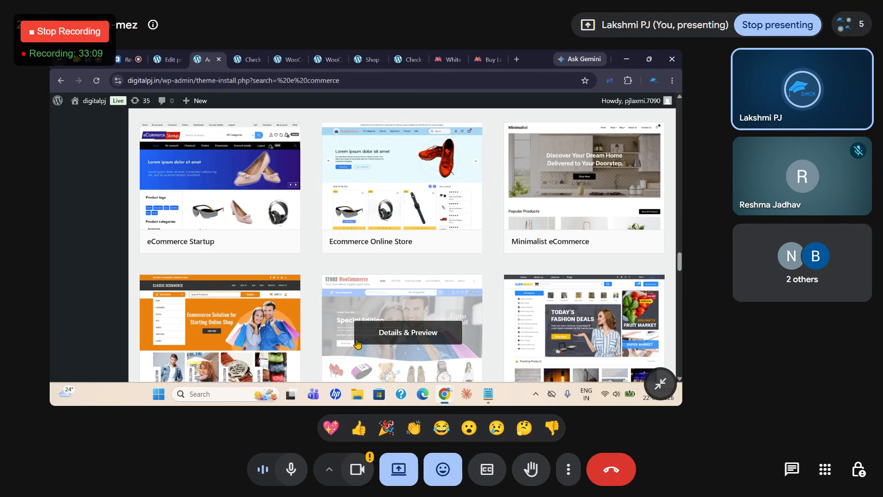
pyautogui.scroll(-6, 361, 343)
pyautogui.scroll(10, 364, 343)
pyautogui.scroll(4, 553, 287)
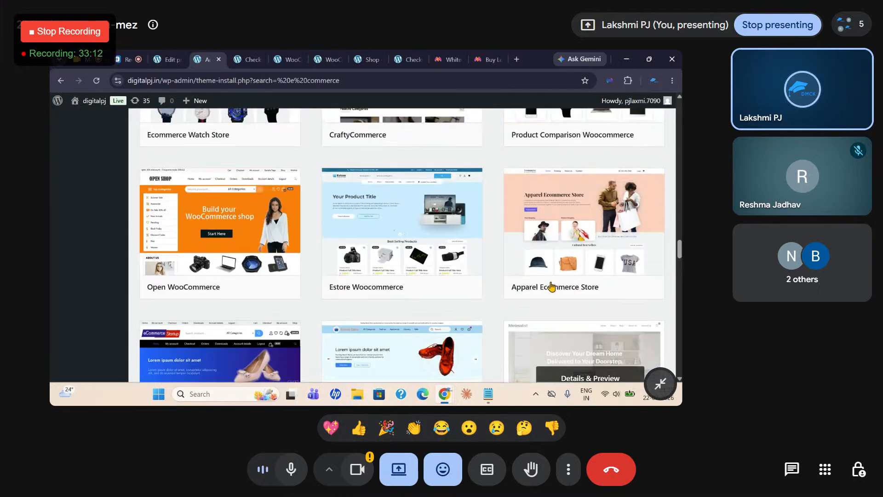
# Preview the Apparel Ecommerce Store theme, review its product sections and footer, and close the preview.
pyautogui.click(641, 288)
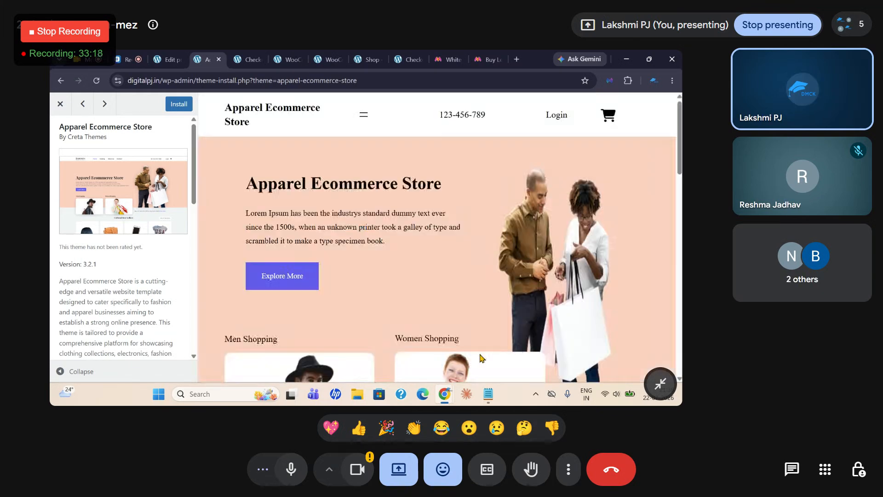
pyautogui.scroll(-5, 437, 316)
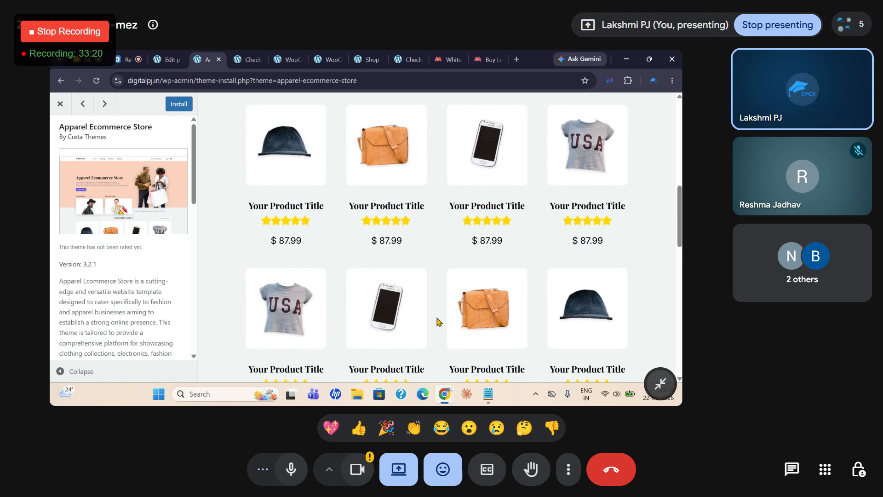
pyautogui.scroll(-10, 437, 321)
pyautogui.scroll(5, 437, 321)
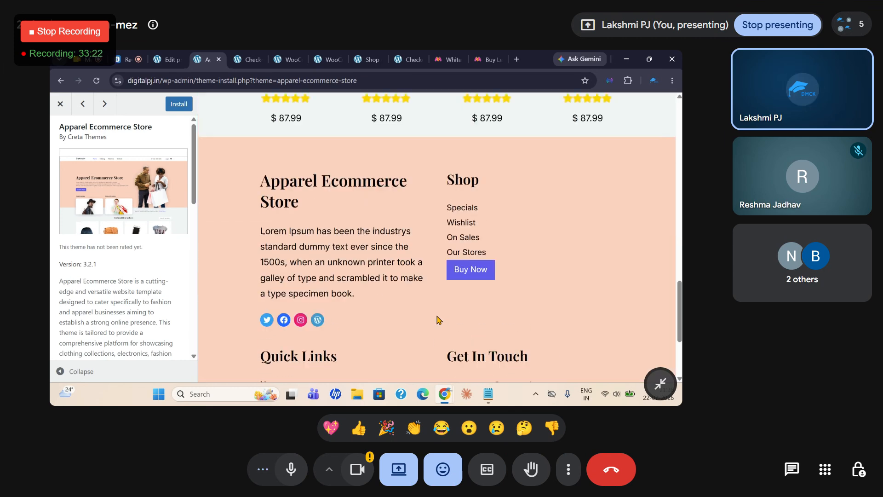
pyautogui.click(64, 85)
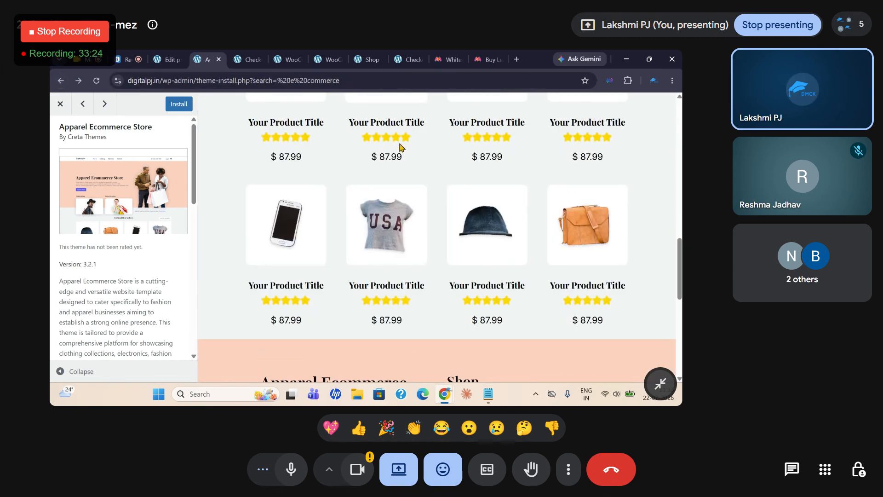
pyautogui.click(57, 104)
# Examine more e-commerce theme designs further down the list, past Shopfront Ecommerce and Supermarket Ecommerce Store.
pyautogui.scroll(-6, 400, 248)
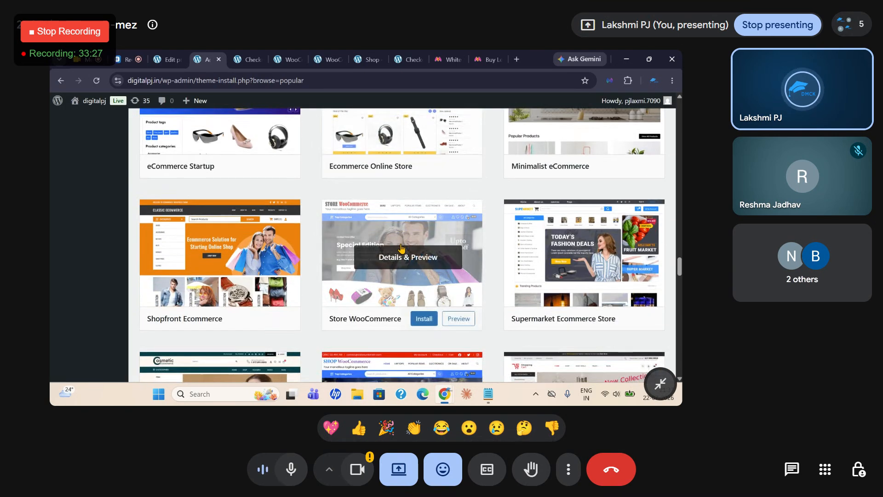
pyautogui.scroll(-4, 571, 308)
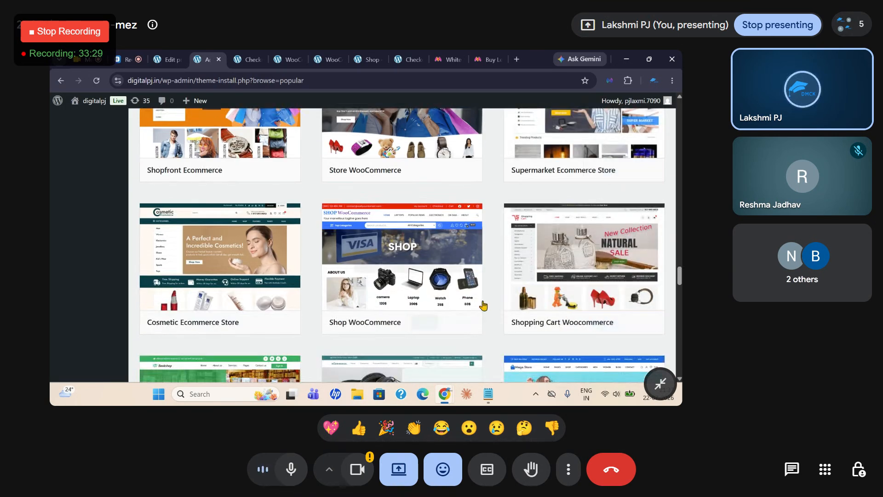
pyautogui.scroll(-1, 585, 289)
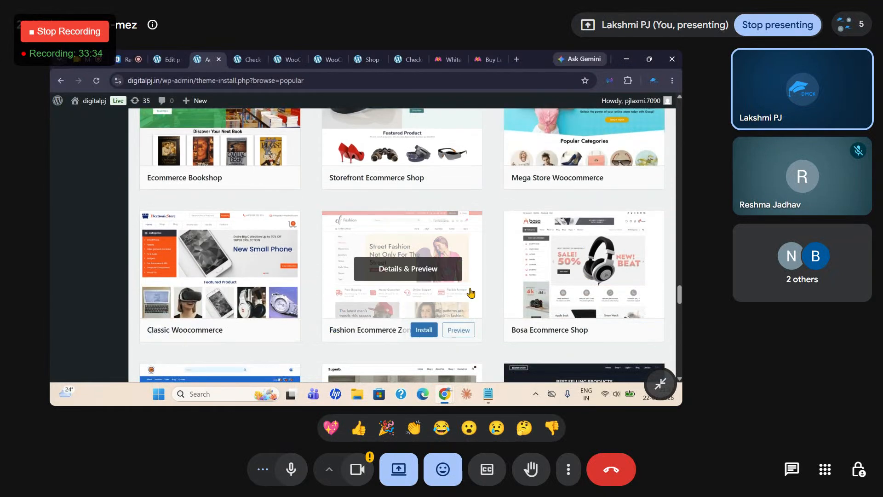
pyautogui.scroll(-8, 471, 293)
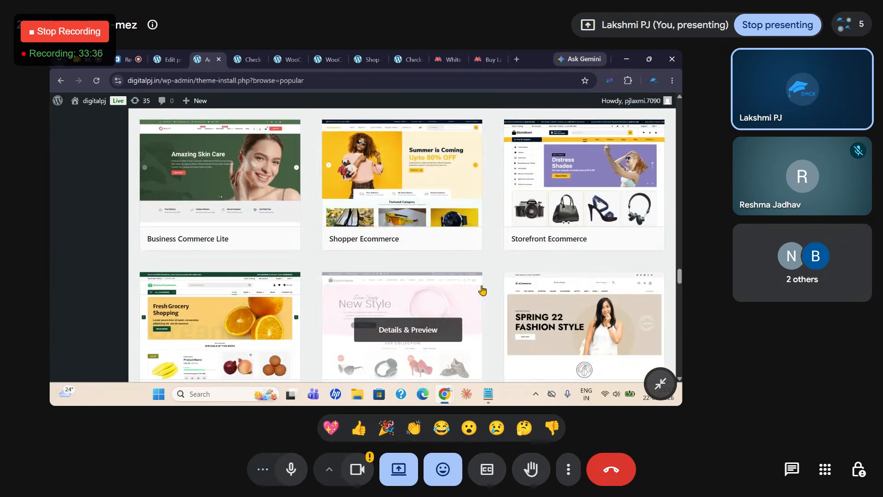
pyautogui.scroll(-7, 482, 289)
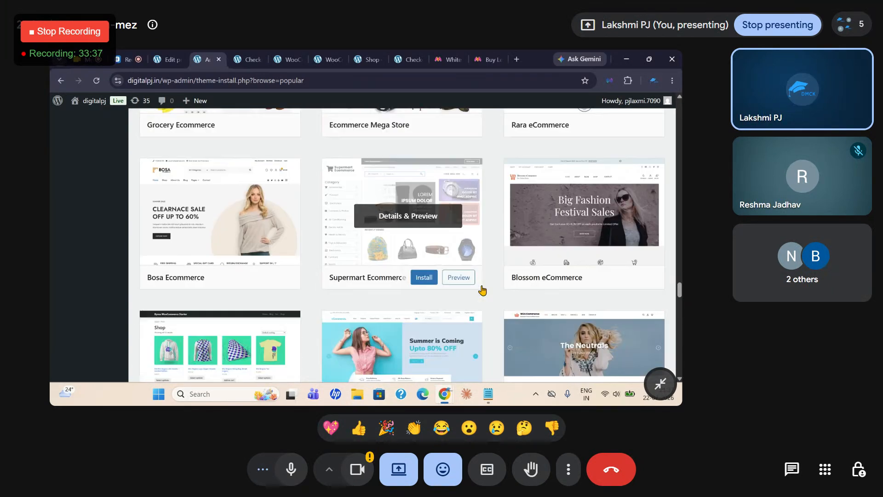
pyautogui.scroll(-20, 606, 188)
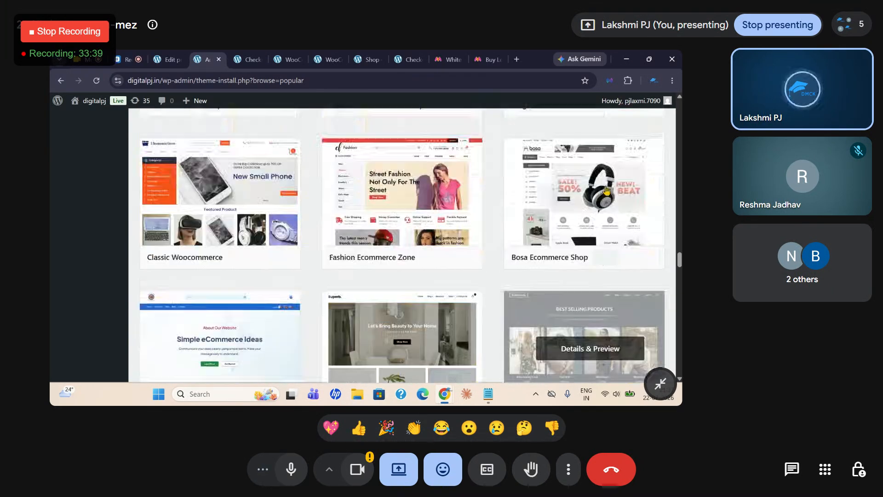
pyautogui.scroll(-20, 606, 188)
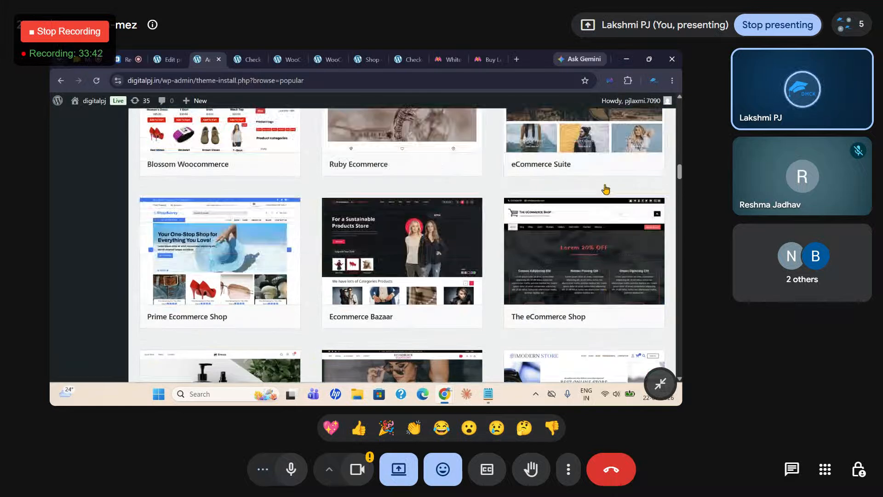
# Search the theme directory for Clothing and look through the resulting store designs.
pyautogui.scroll(7, 605, 191)
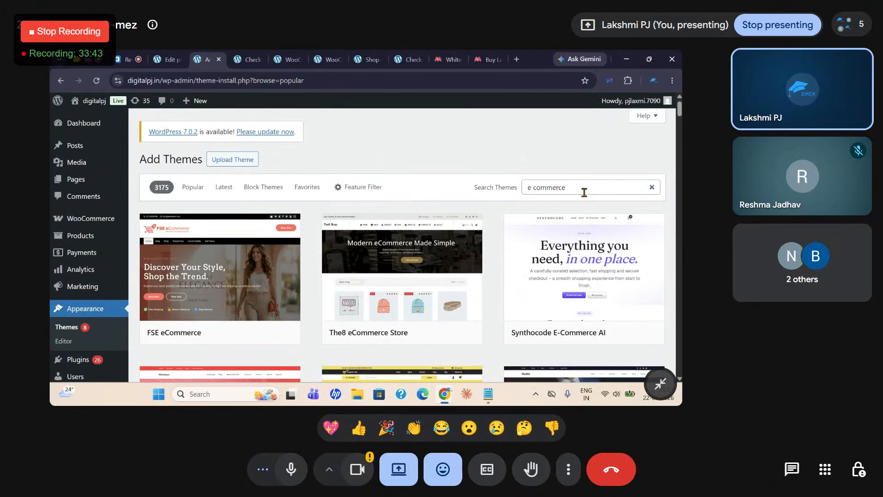
pyautogui.write('Clothing')
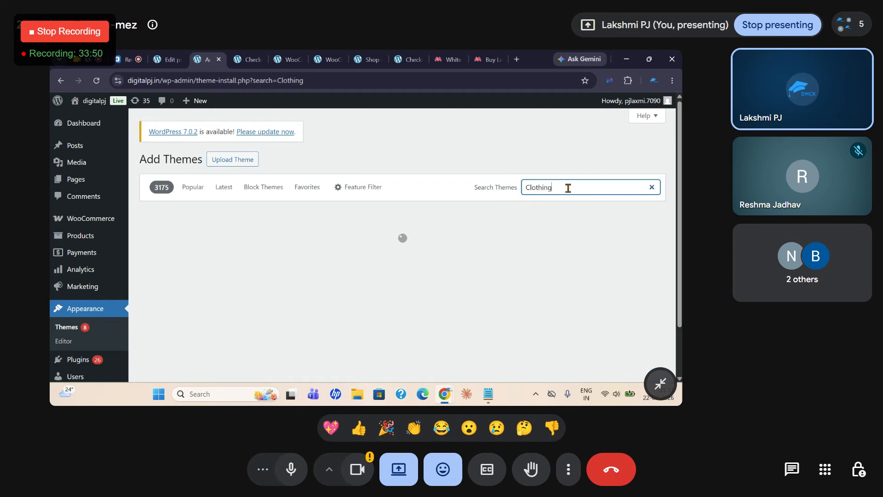
pyautogui.scroll(-1, 529, 295)
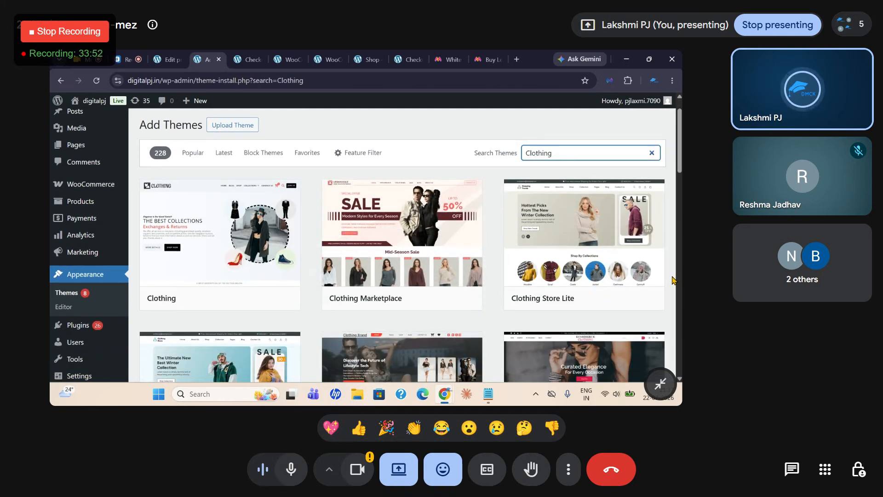
pyautogui.scroll(-4, 576, 297)
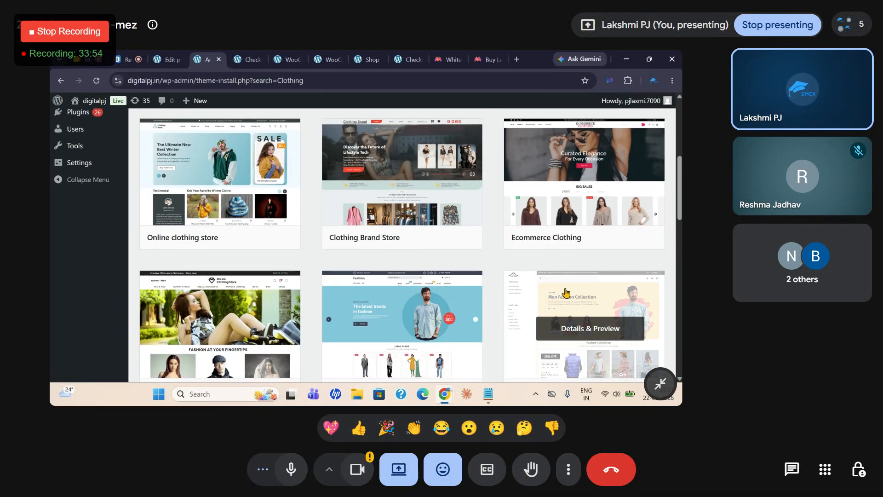
pyautogui.scroll(-3, 305, 307)
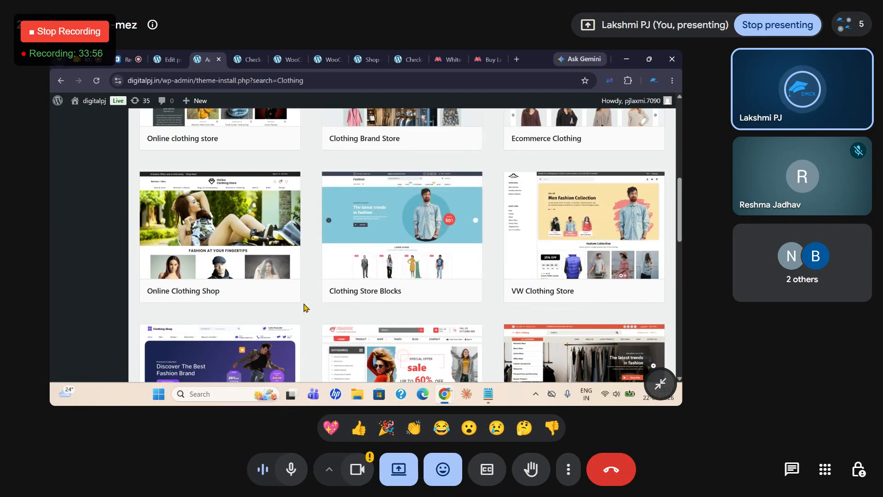
pyautogui.scroll(-5, 304, 307)
pyautogui.scroll(1, 484, 230)
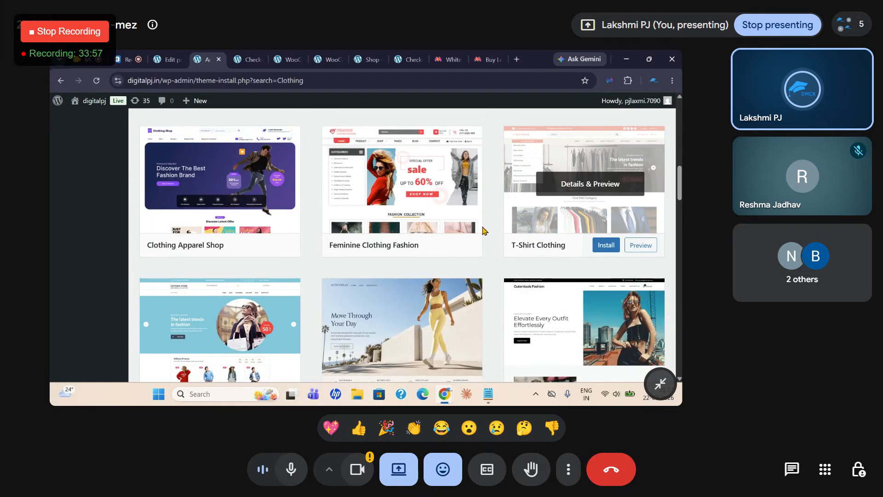
# Preview the Feminine Clothing Fashion theme, review its page layout, and close the preview.
pyautogui.click(466, 249)
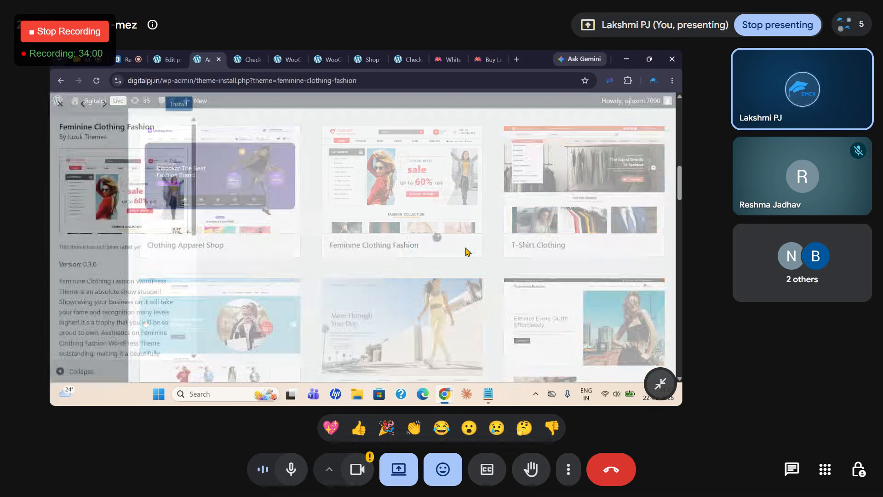
pyautogui.scroll(-2, 471, 249)
pyautogui.scroll(2, 468, 248)
pyautogui.scroll(-2, 468, 248)
pyautogui.scroll(-8, 466, 247)
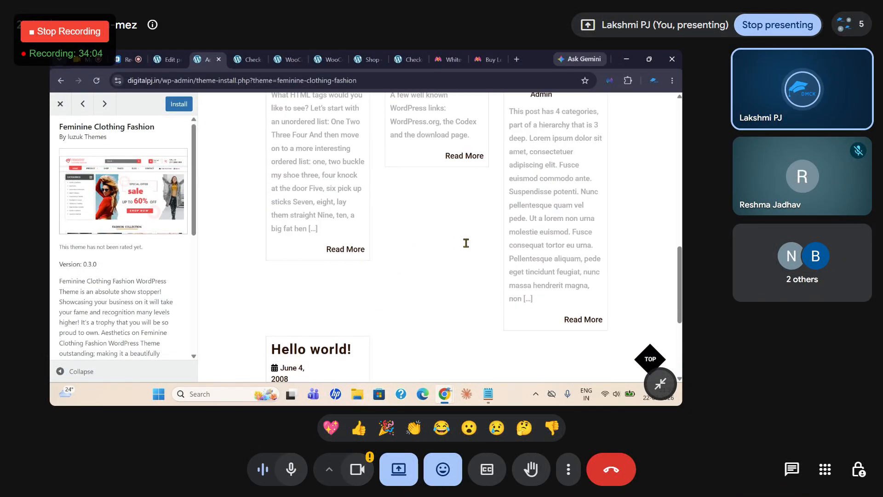
pyautogui.scroll(3, 464, 242)
pyautogui.click(56, 109)
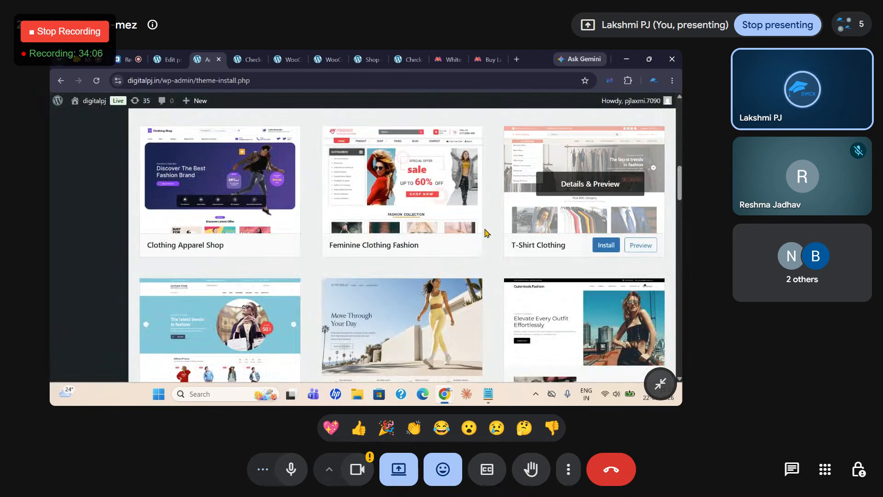
# Find the Shoe Outlet theme among the Clothing results, preview its shoe collections layout, and close the preview.
pyautogui.scroll(-6, 341, 317)
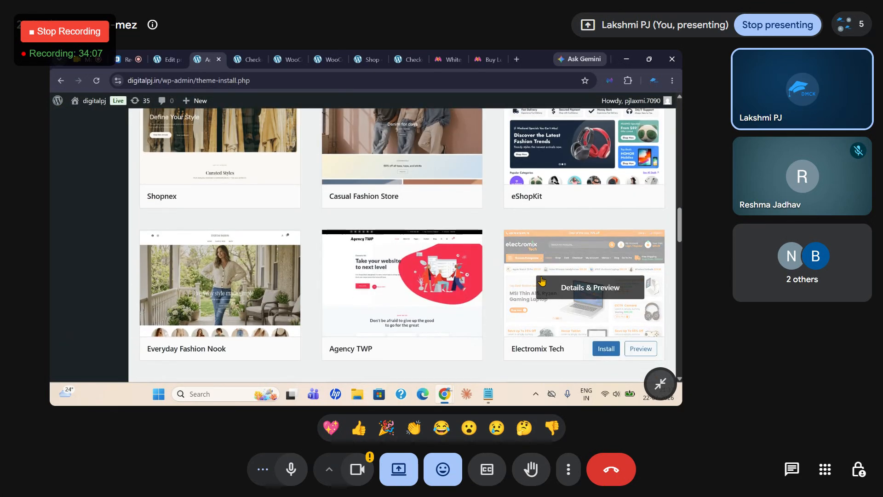
pyautogui.scroll(-6, 528, 278)
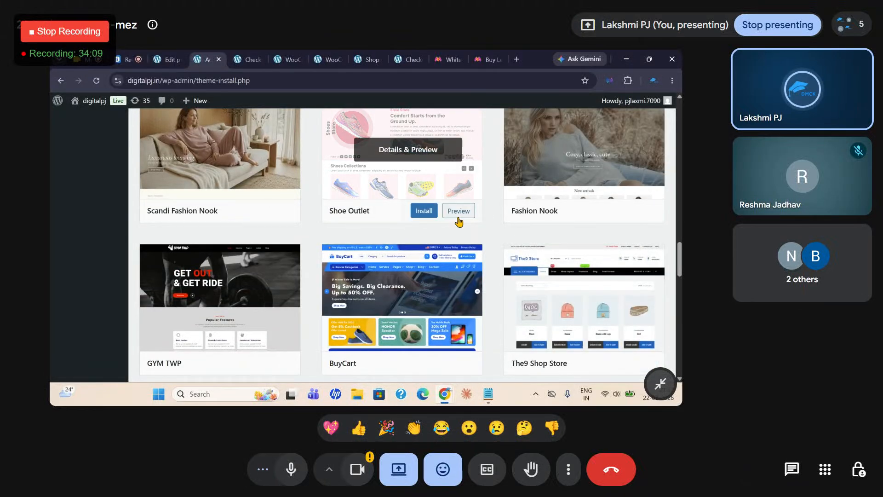
pyautogui.click(458, 212)
pyautogui.scroll(-8, 461, 247)
pyautogui.scroll(-6, 462, 247)
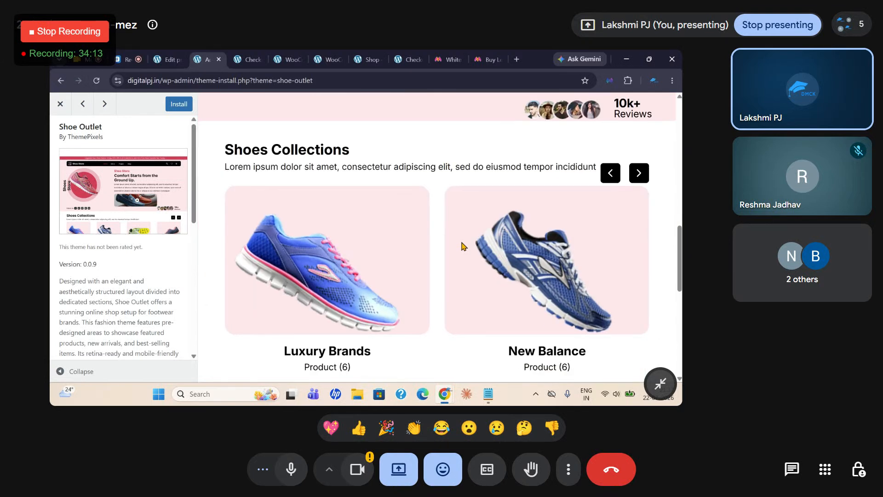
pyautogui.click(60, 103)
# Preview the Clothes Boutique theme, review its recent products and sale items, and close the preview.
pyautogui.scroll(-3, 504, 305)
pyautogui.moveTo(211, 267)
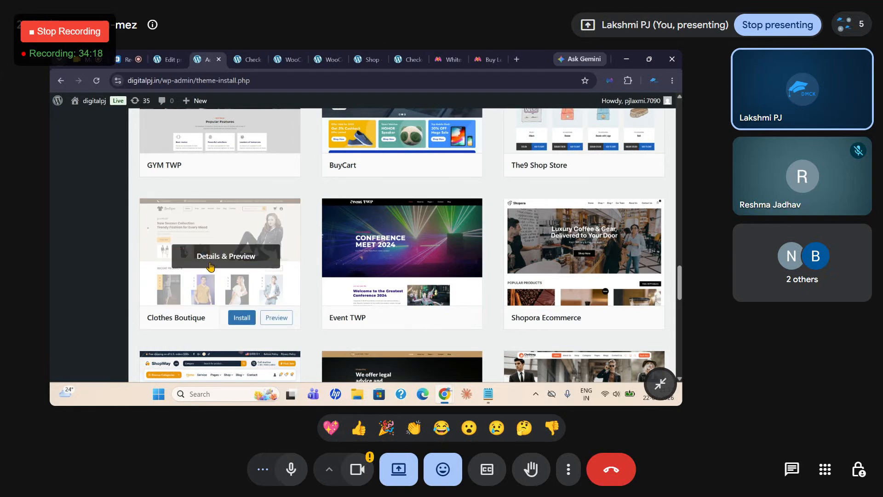
pyautogui.click(276, 318)
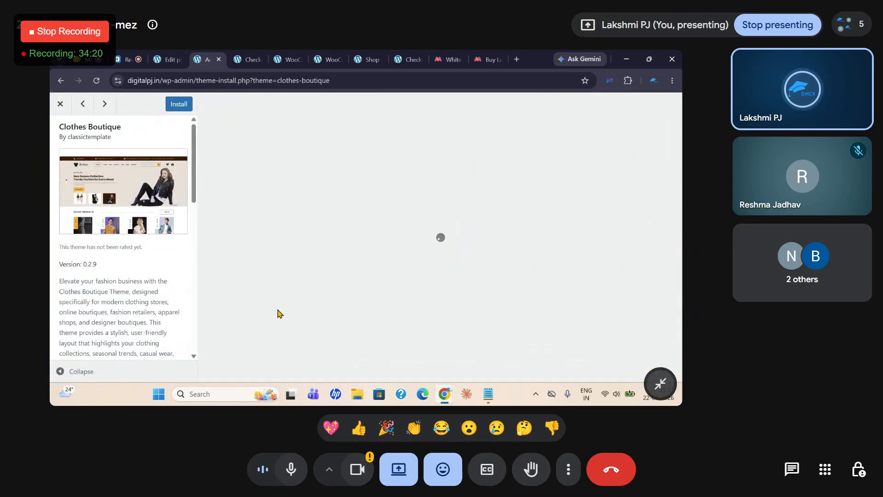
pyautogui.scroll(-10, 359, 262)
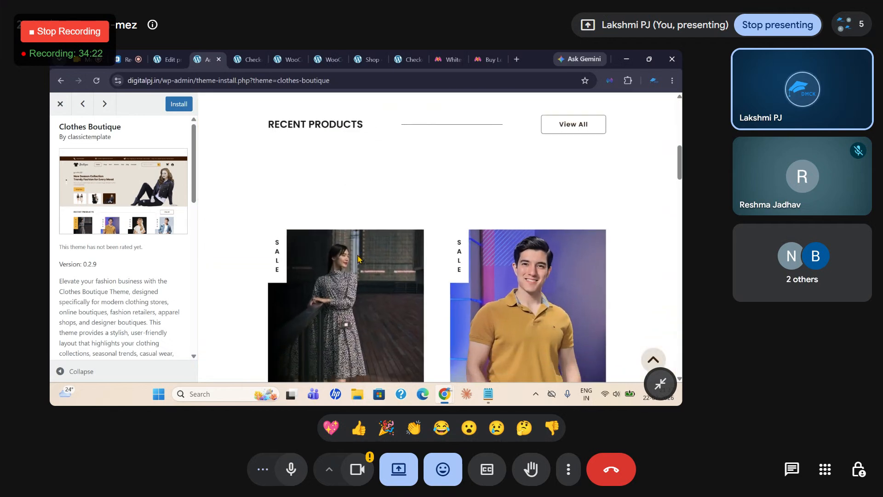
pyautogui.scroll(-12, 359, 259)
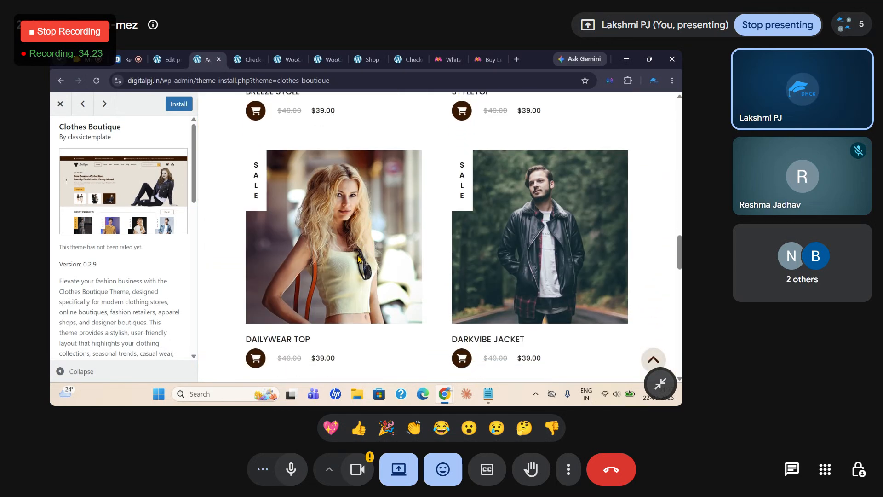
pyautogui.click(60, 104)
# Find the Shoppable Style theme among the Clothing results, preview its page layout, and close the preview.
pyautogui.scroll(-7, 467, 241)
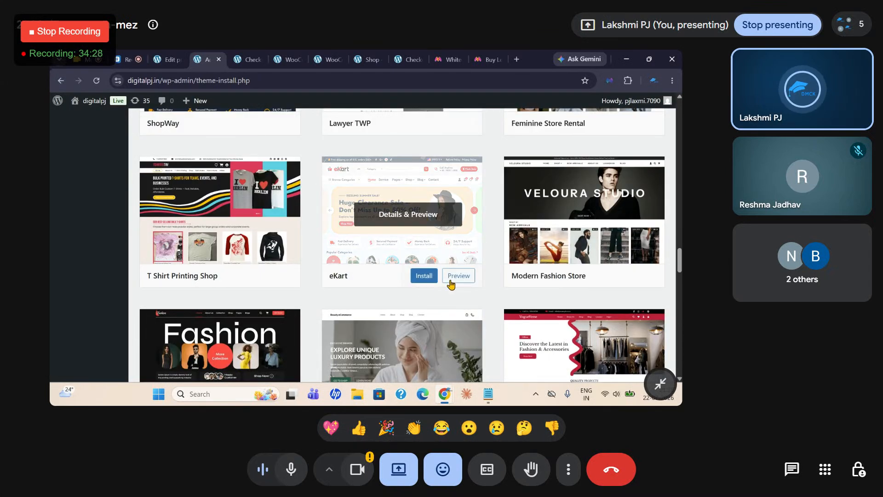
pyautogui.scroll(-4, 504, 277)
pyautogui.scroll(-9, 502, 277)
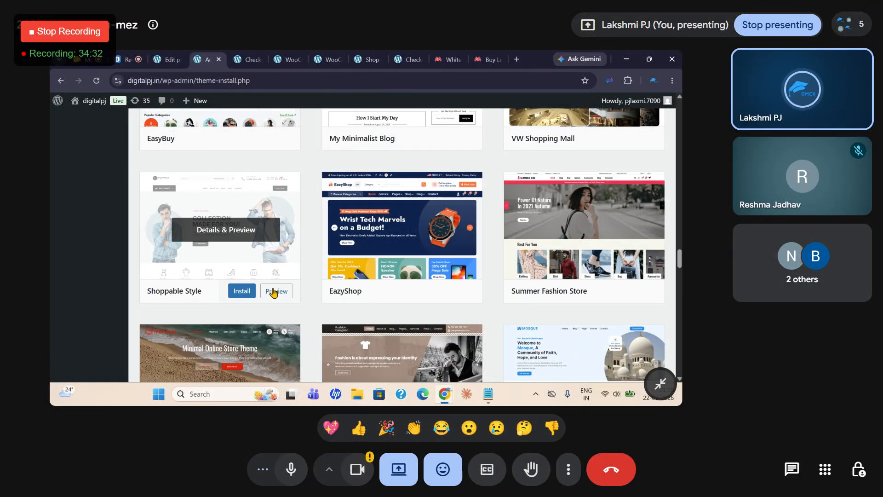
pyautogui.click(274, 292)
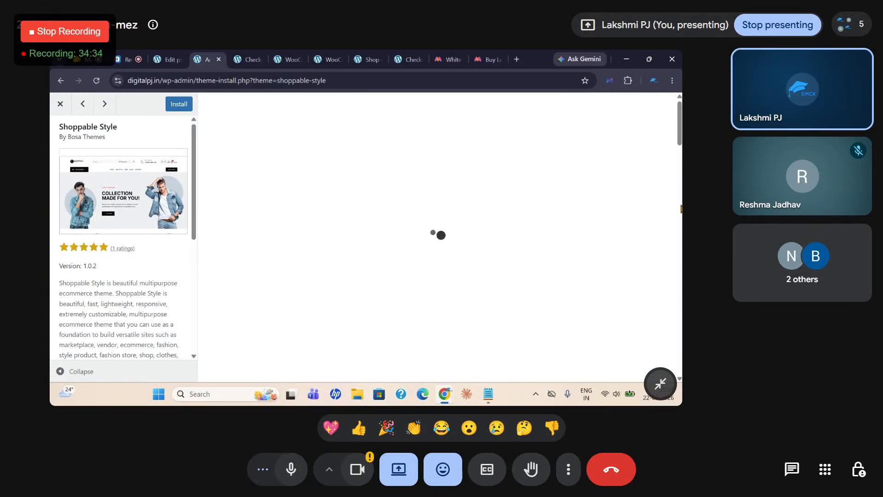
pyautogui.scroll(-10, 578, 218)
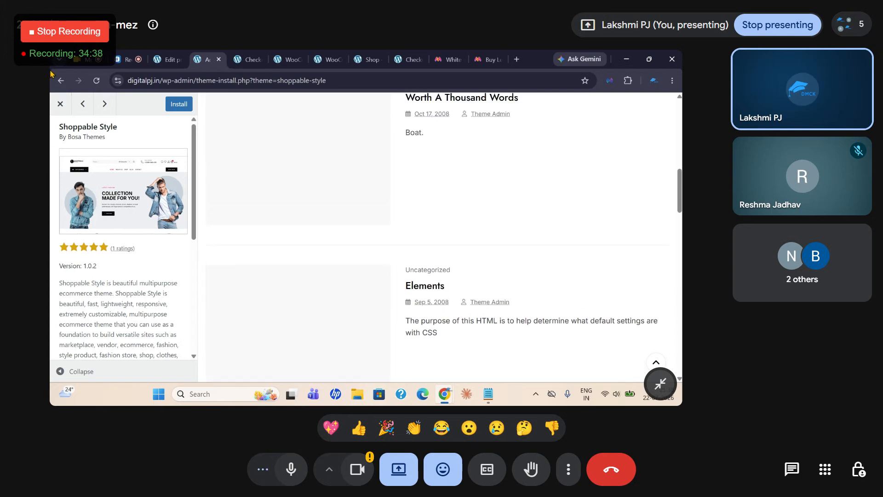
pyautogui.click(60, 103)
# Replace the Clothing search in the theme directory with a search for "e commerce".
pyautogui.scroll(12, 460, 161)
pyautogui.scroll(15, 472, 177)
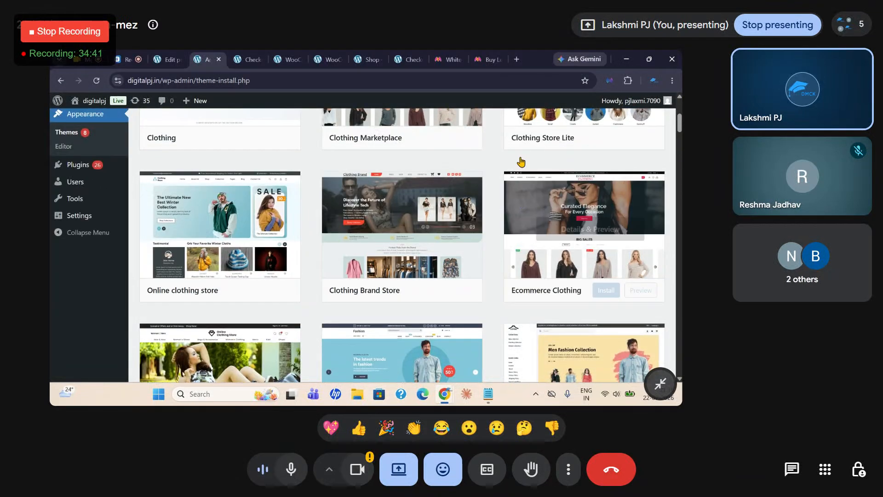
pyautogui.scroll(5, 521, 162)
pyautogui.moveTo(555, 187); pyautogui.dragTo(503, 191)
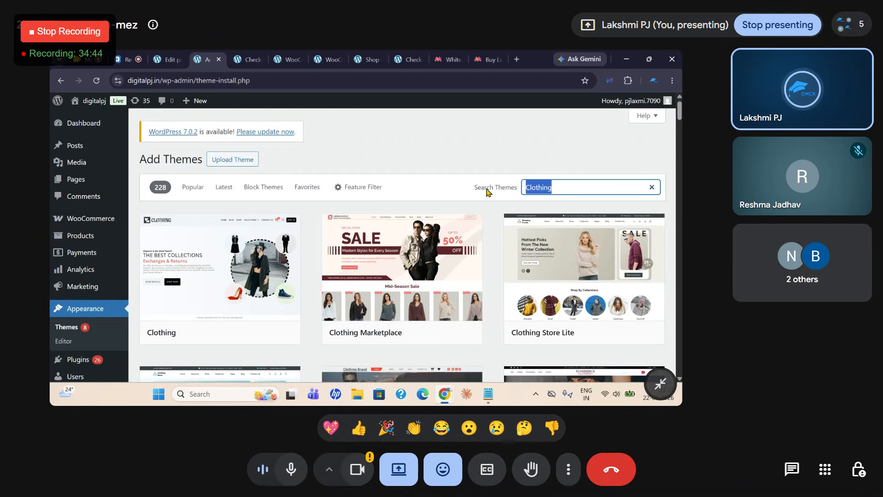
pyautogui.write('e commerc')
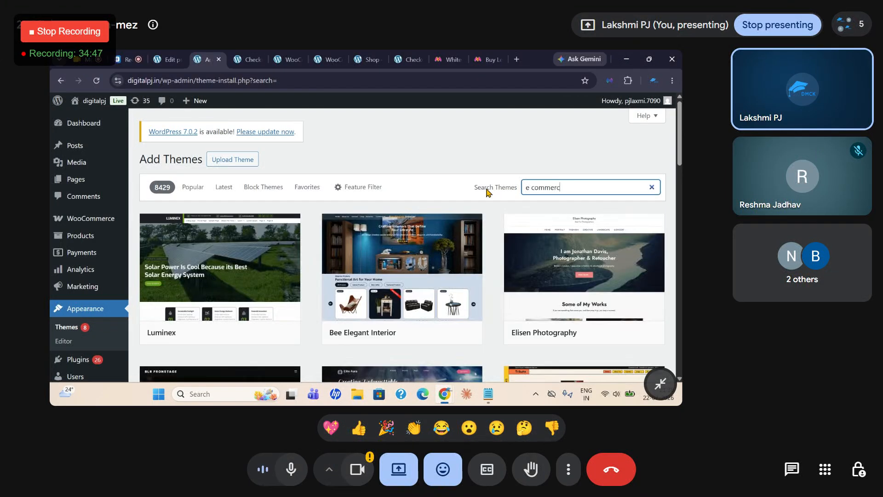
pyautogui.write('e')
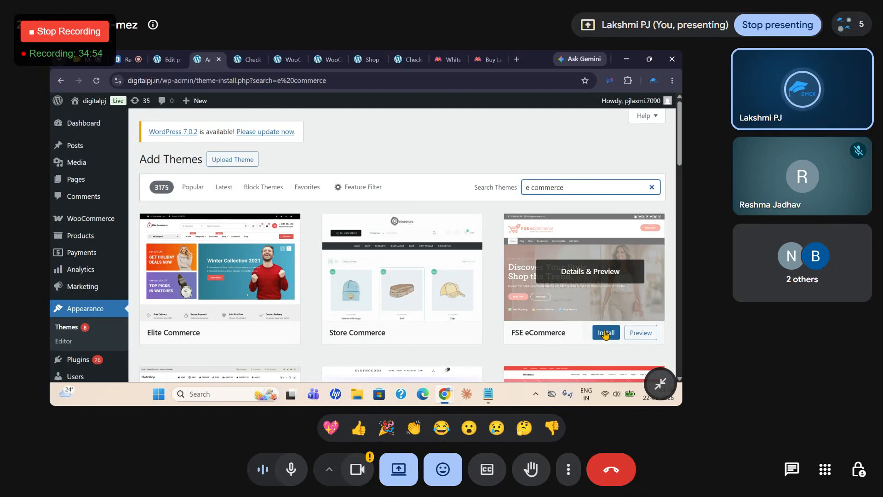
# Preview the Store Commerce theme, review its page layout, and close the preview.
pyautogui.click(459, 332)
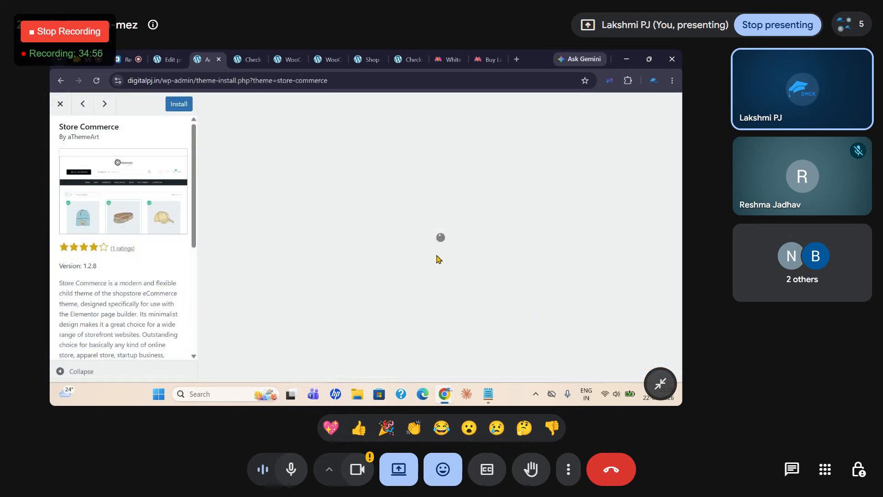
pyautogui.scroll(-10, 446, 263)
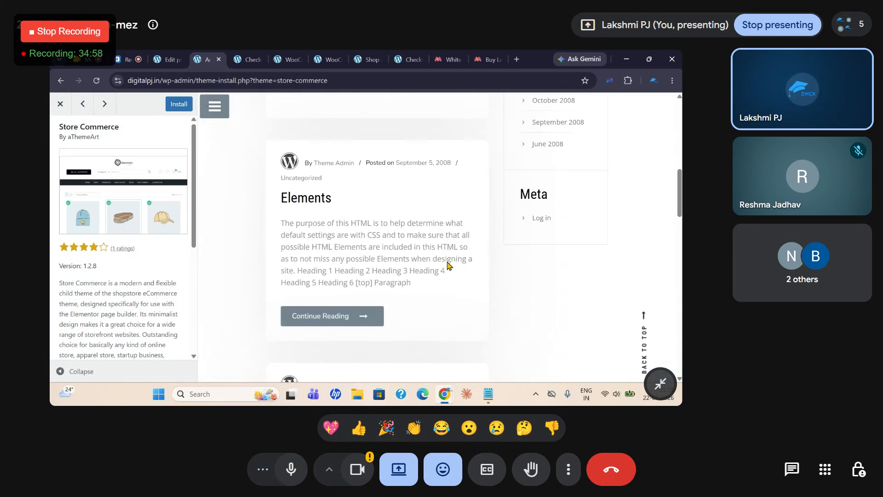
pyautogui.scroll(-3, 447, 264)
pyautogui.click(59, 103)
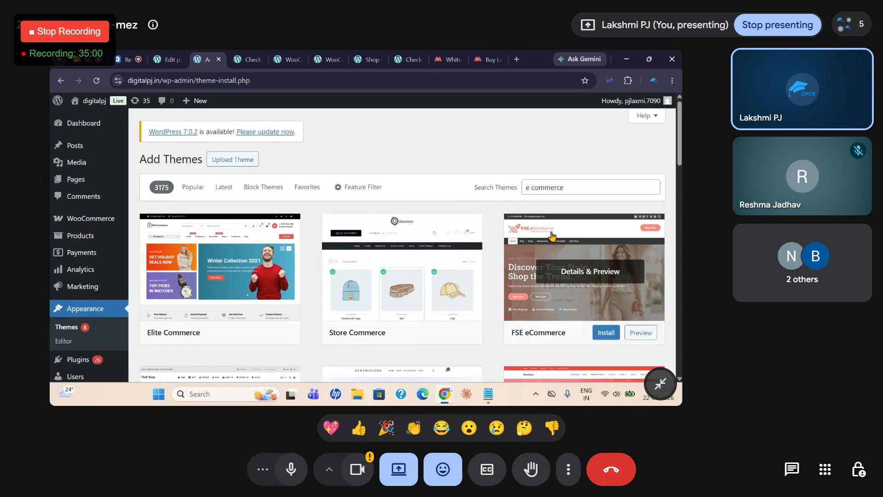
# Find the Blossom Woocommerce theme among the e commerce results and install it.
pyautogui.scroll(-8, 552, 235)
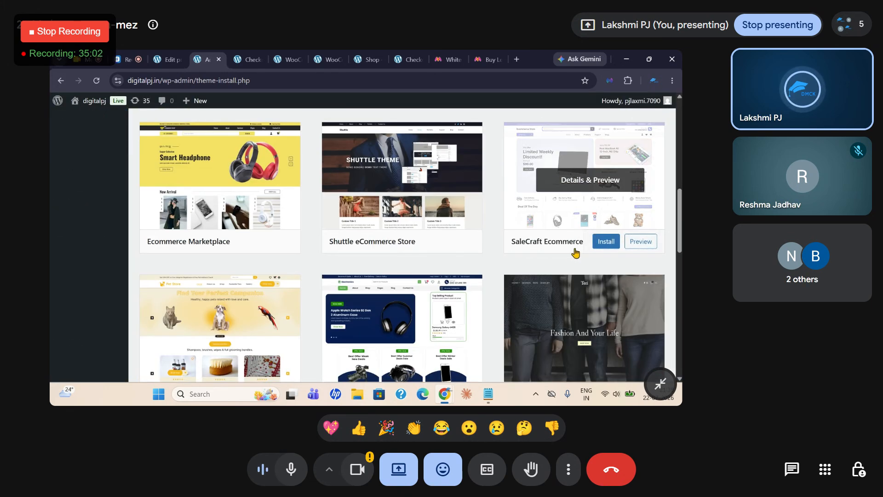
pyautogui.scroll(-10, 503, 246)
pyautogui.scroll(-5, 505, 242)
pyautogui.moveTo(614, 240)
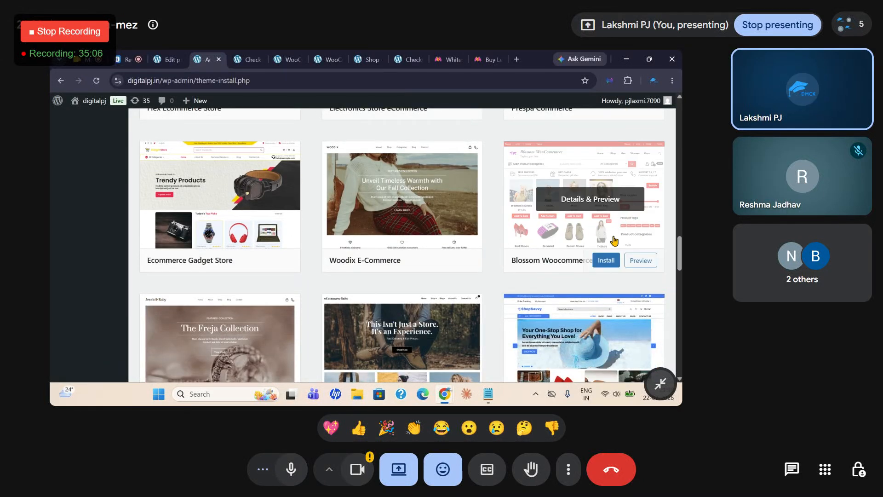
pyautogui.click(603, 261)
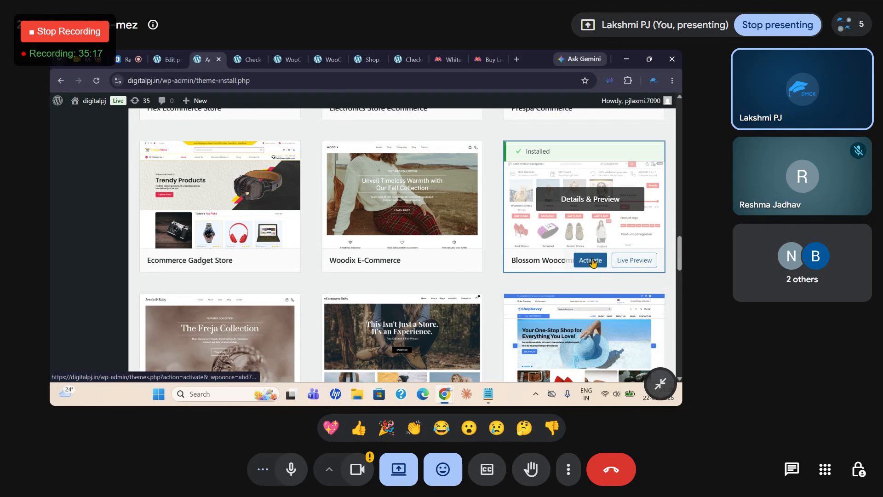
# Activate the Blossom Woocommerce theme, leaving the theme directory page despite unsaved changes.
pyautogui.click(593, 261)
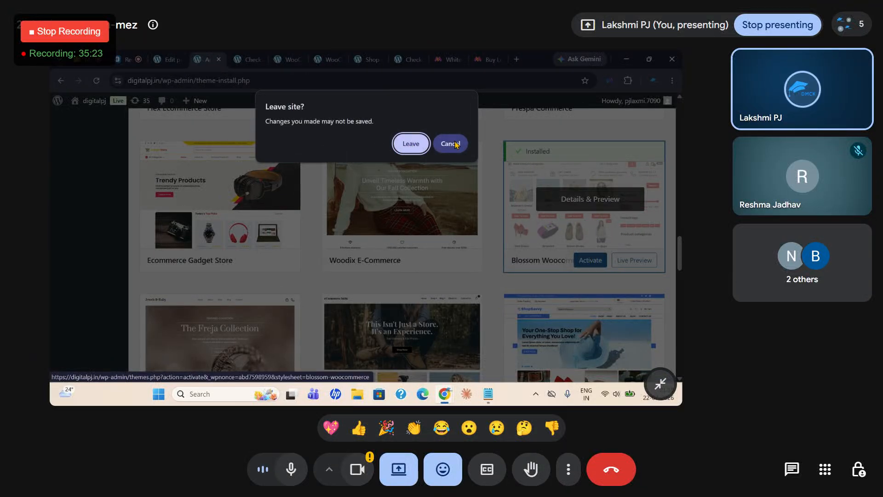
pyautogui.click(411, 144)
pyautogui.click(593, 261)
pyautogui.scroll(-3, 249, 294)
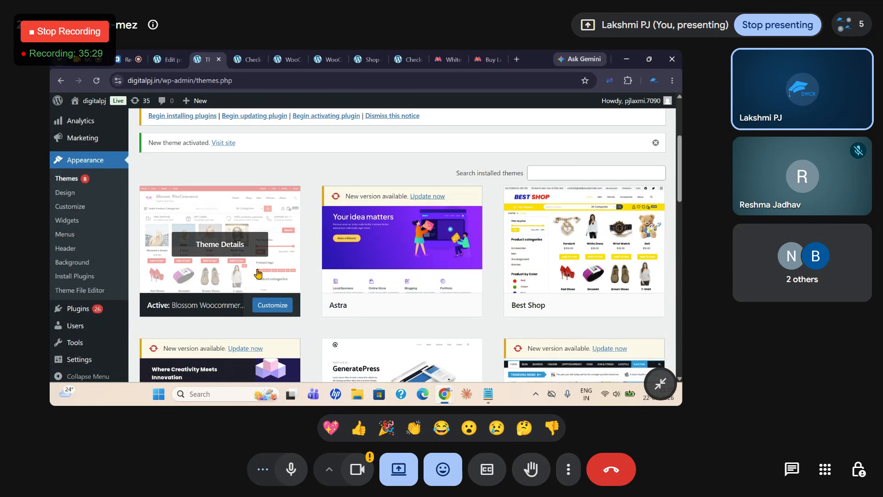
# Open the live store in a new tab and review the Shop page's product listings and header in the new theme.
pyautogui.moveTo(102, 105)
pyautogui.rightClick(78, 133)
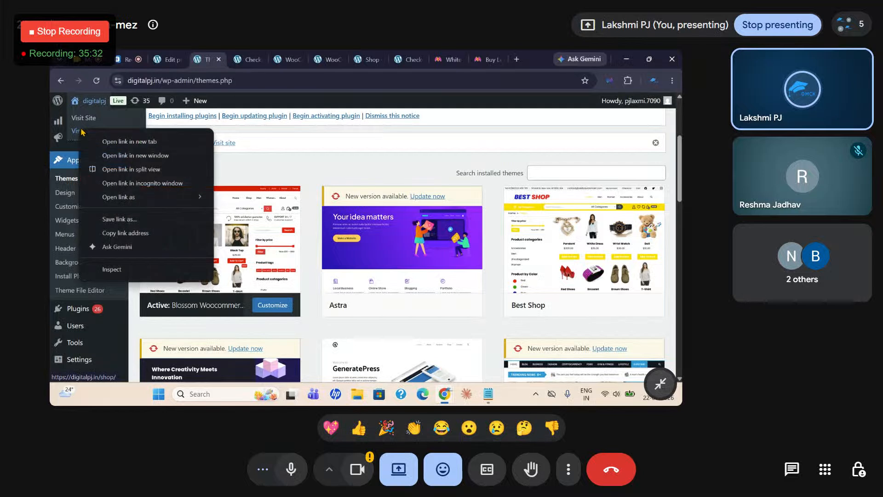
pyautogui.click(120, 140)
pyautogui.click(223, 60)
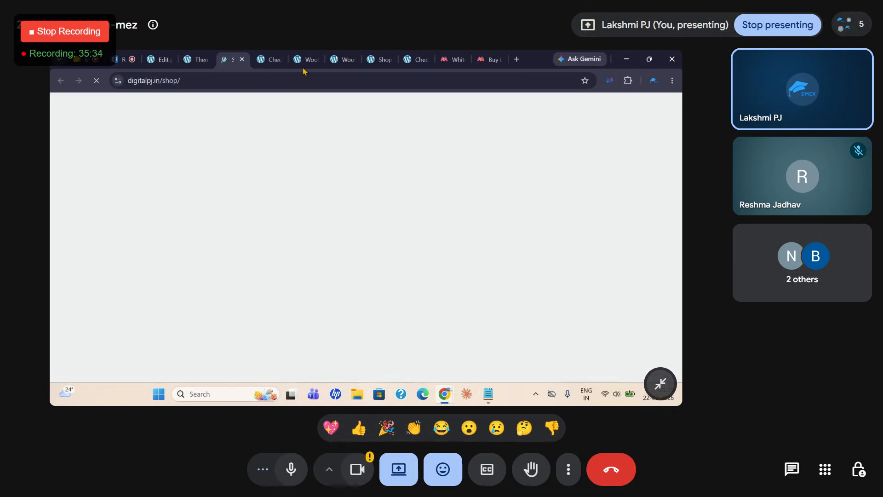
pyautogui.scroll(-2, 161, 171)
pyautogui.scroll(-2, 181, 205)
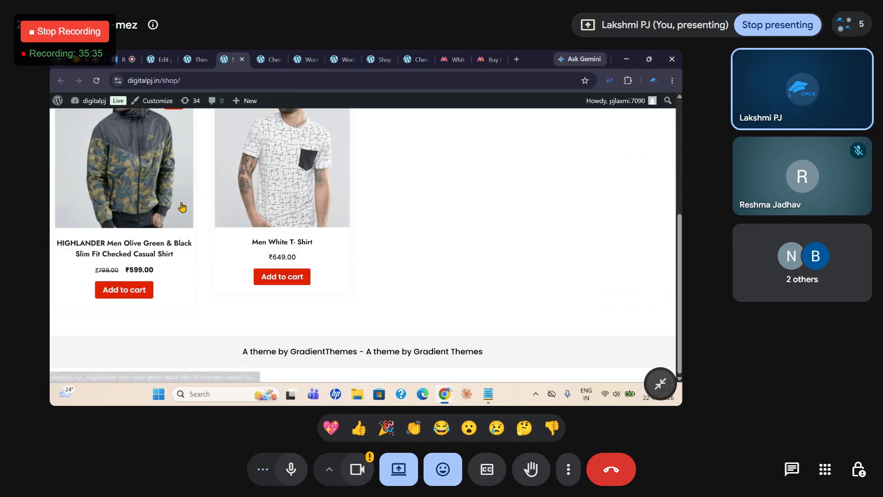
pyautogui.scroll(5, 181, 205)
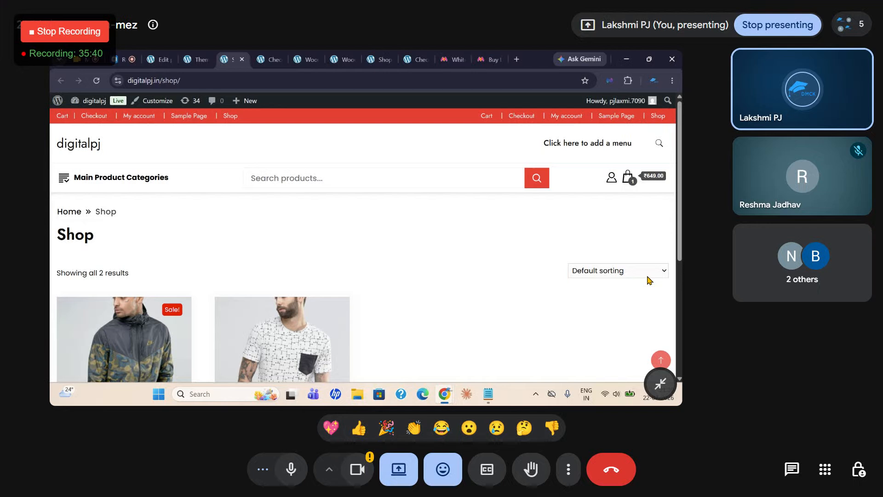
# Sort the Shop page's products by popularity, check the other sorting options, and review the reordered listings.
pyautogui.scroll(-1, 643, 281)
pyautogui.click(658, 221)
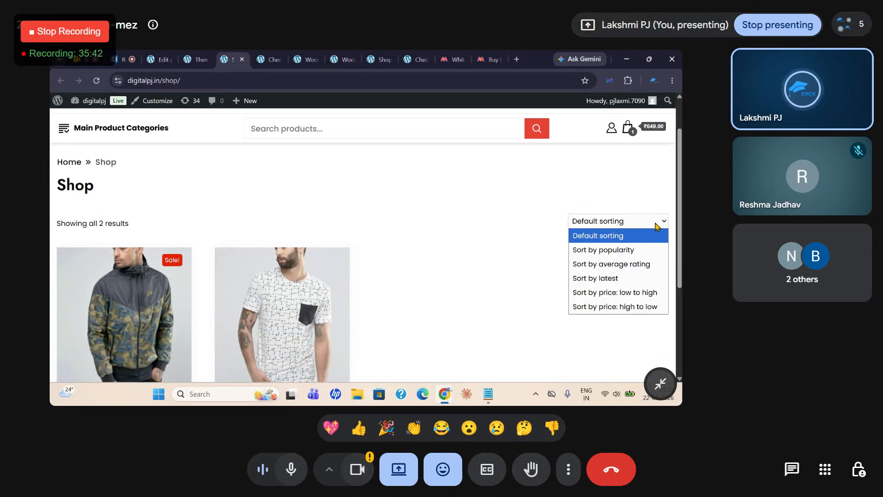
pyautogui.click(630, 249)
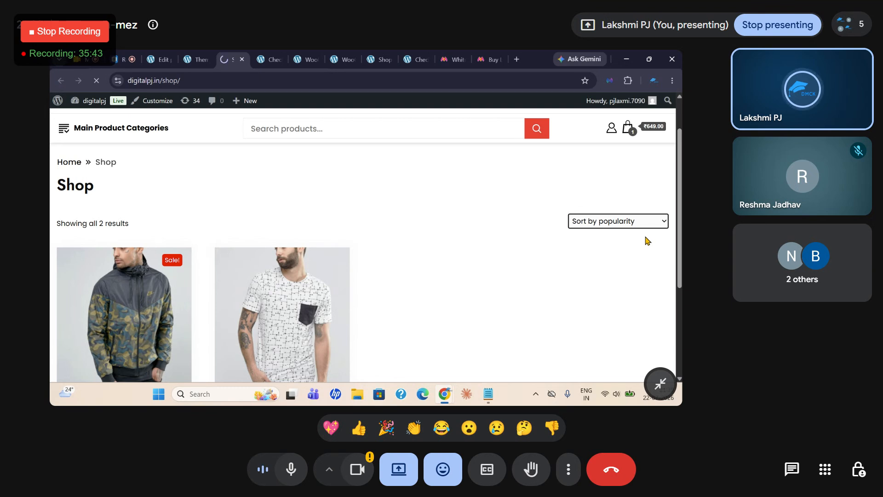
pyautogui.scroll(-2, 642, 265)
pyautogui.click(664, 180)
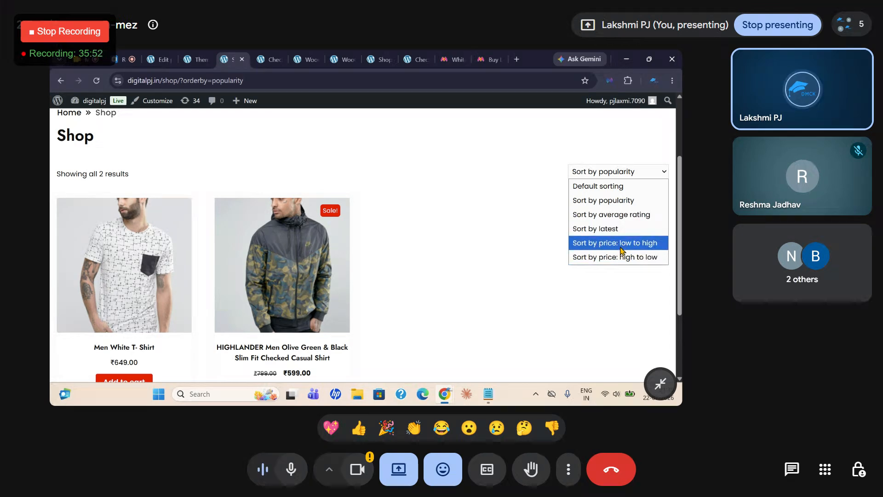
pyautogui.scroll(-4, 239, 307)
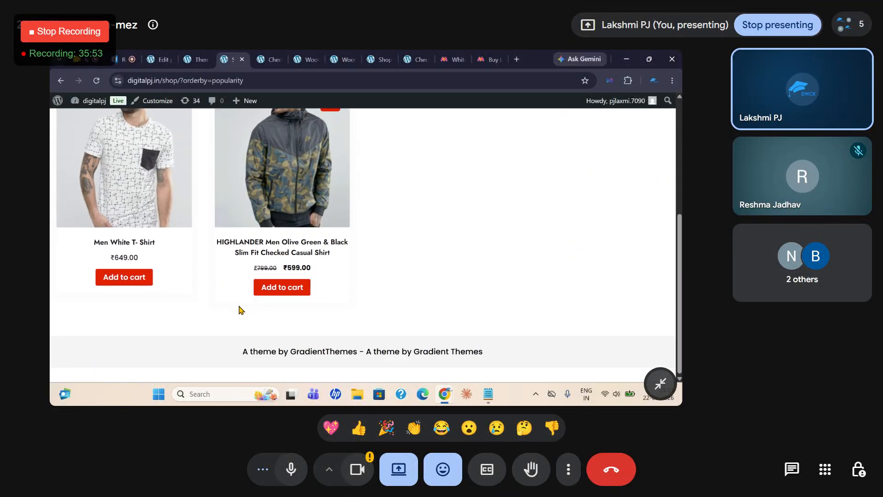
pyautogui.scroll(6, 276, 229)
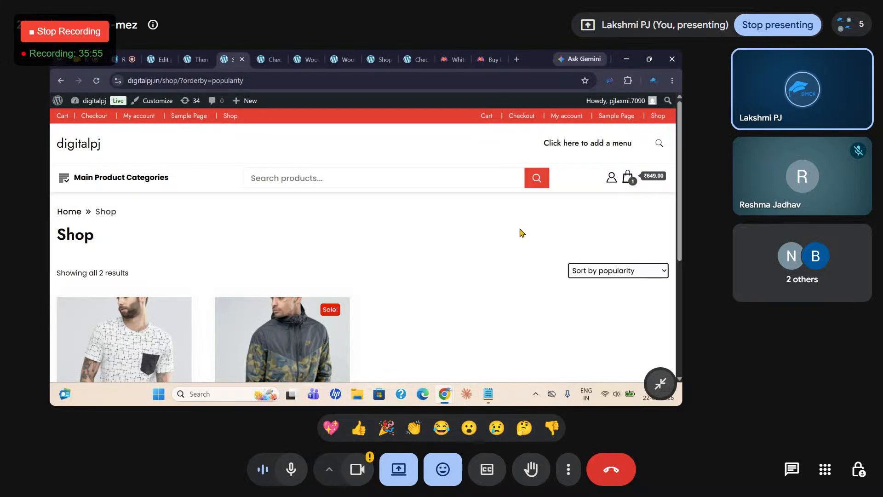
# Return to the site dashboard, open the site's homepage in a new tab, and review its layout.
pyautogui.click(95, 102)
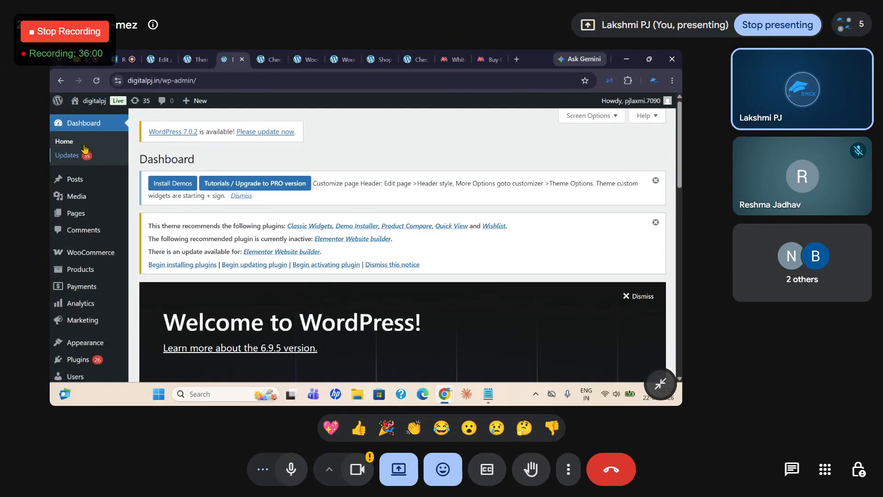
pyautogui.moveTo(102, 106)
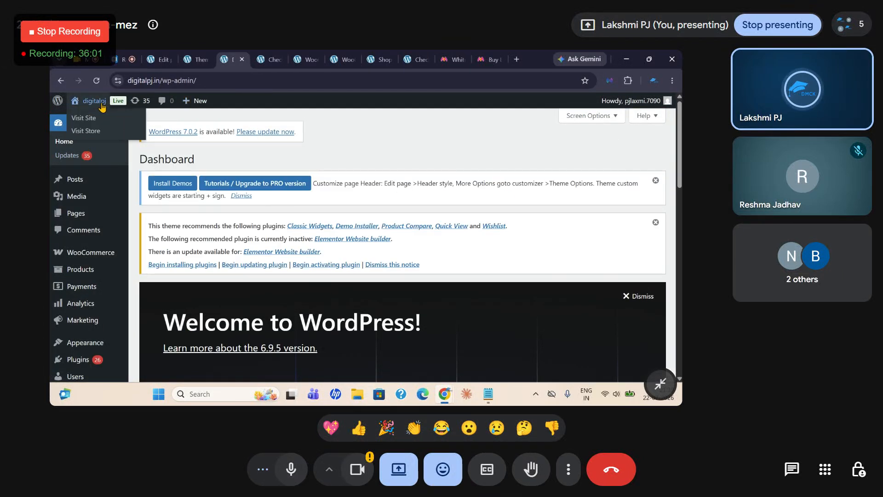
pyautogui.rightClick(87, 120)
pyautogui.click(107, 128)
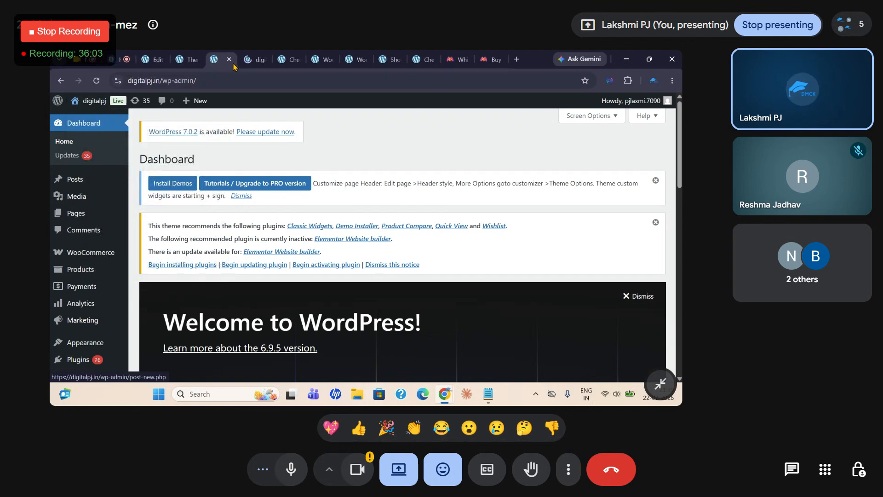
pyautogui.click(255, 61)
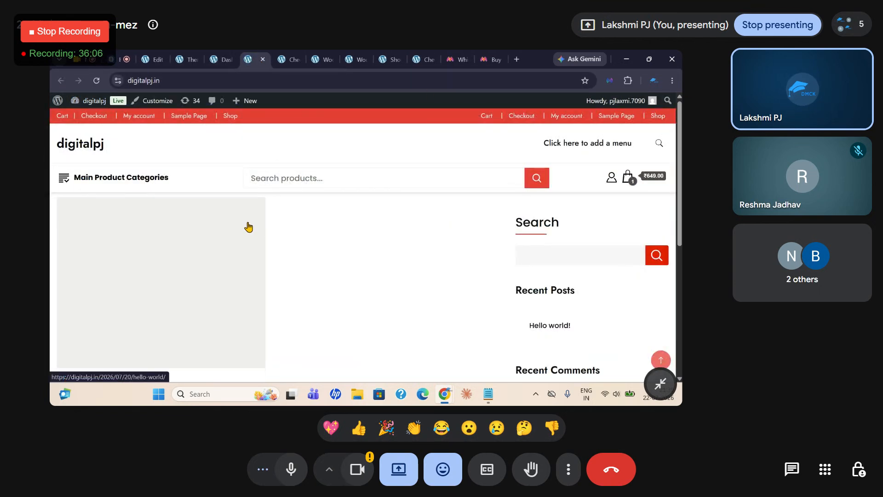
pyautogui.scroll(-2, 225, 244)
pyautogui.scroll(2, 199, 262)
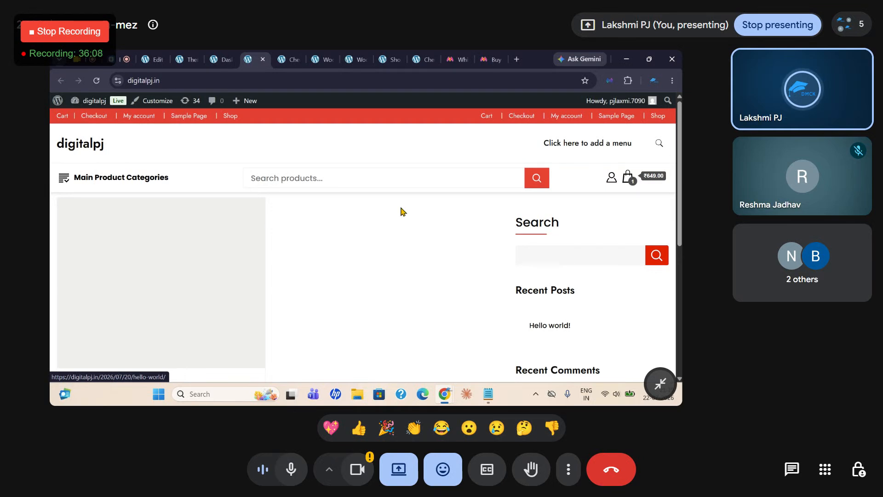
pyautogui.scroll(-4, 311, 248)
pyautogui.scroll(4, 313, 246)
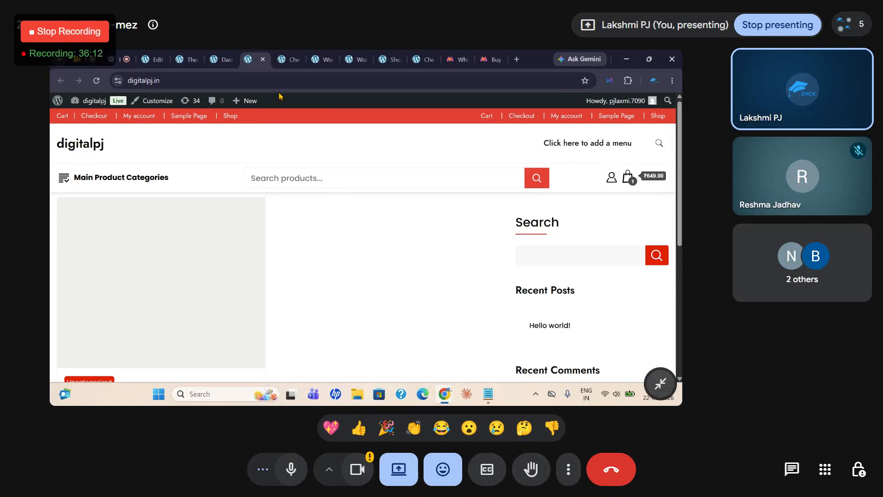
# Switch to Notepad and add blank lines below "Theme" in the GOOGLE ADS CLASS 2.txt notes.
pyautogui.moveTo(93, 115)
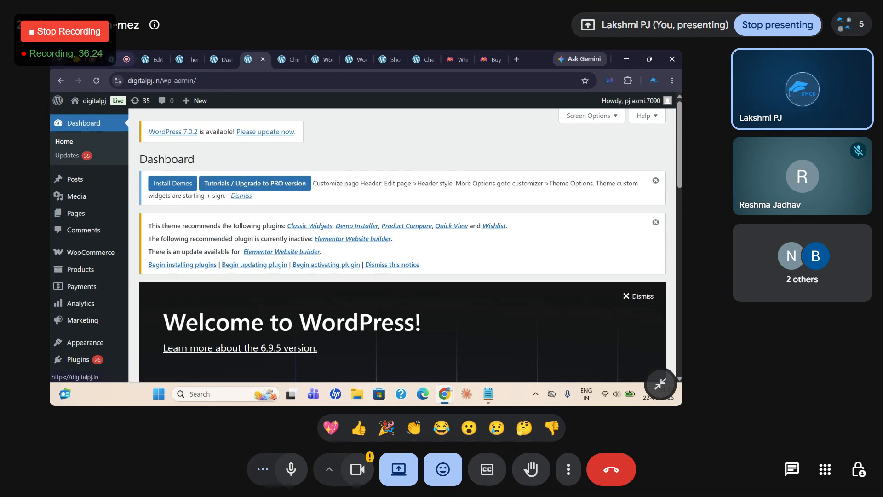
pyautogui.click(88, 64)
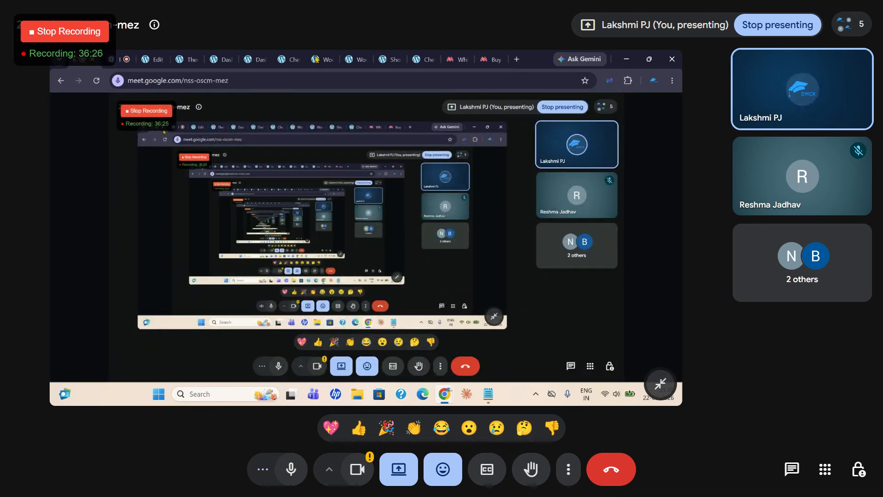
pyautogui.moveTo(488, 393)
pyautogui.click(450, 334)
pyautogui.scroll(1, 162, 284)
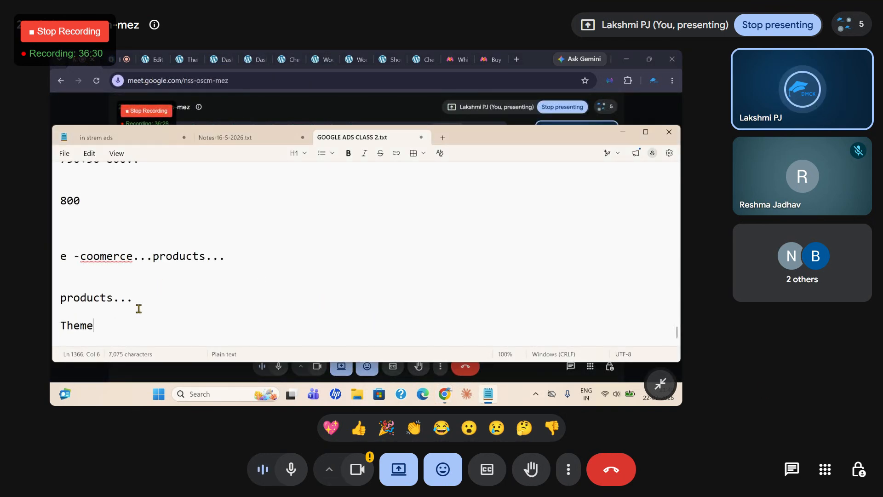
pyautogui.press('Return')
pyautogui.press('Return')
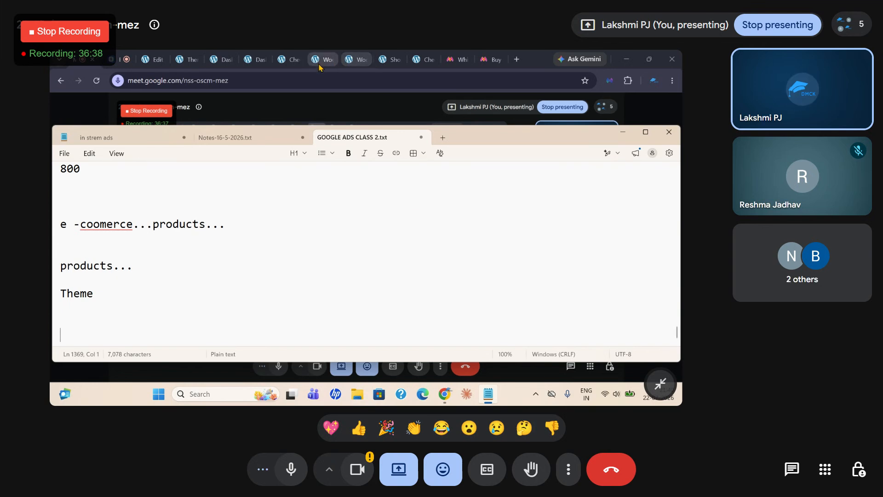
# Return to the site dashboard, open the store in a new tab, and review its product listings and header.
pyautogui.click(258, 64)
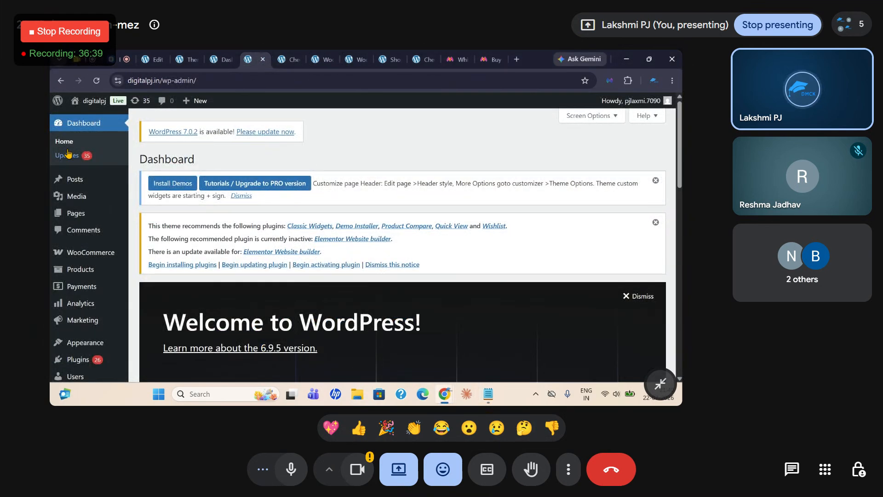
pyautogui.rightClick(81, 134)
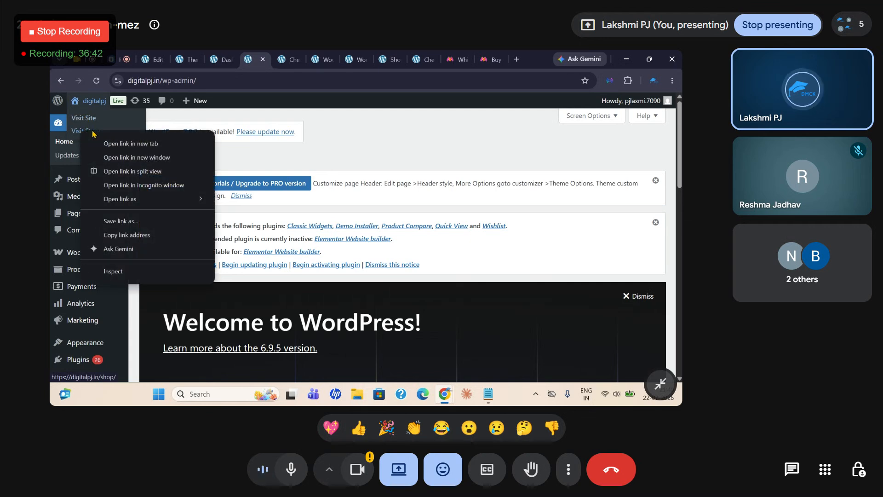
pyautogui.click(107, 143)
pyautogui.click(274, 59)
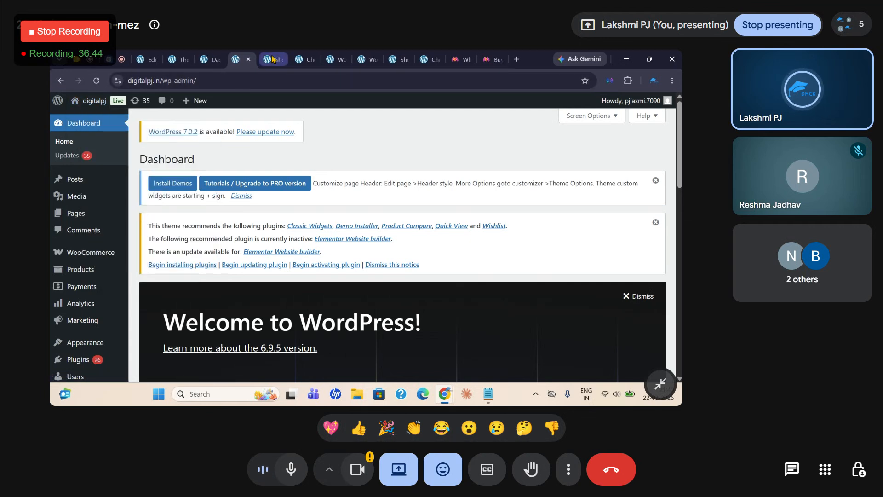
pyautogui.scroll(-3, 391, 211)
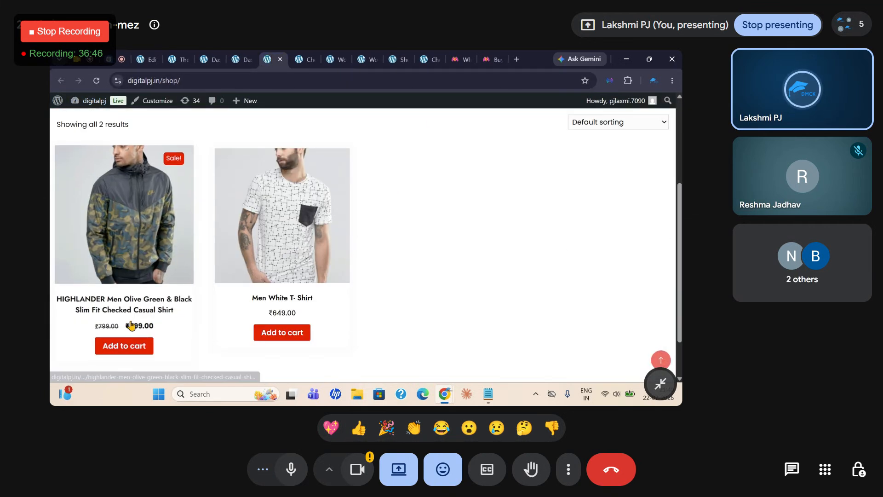
pyautogui.scroll(-2, 138, 322)
pyautogui.scroll(2, 602, 215)
pyautogui.scroll(2, 601, 214)
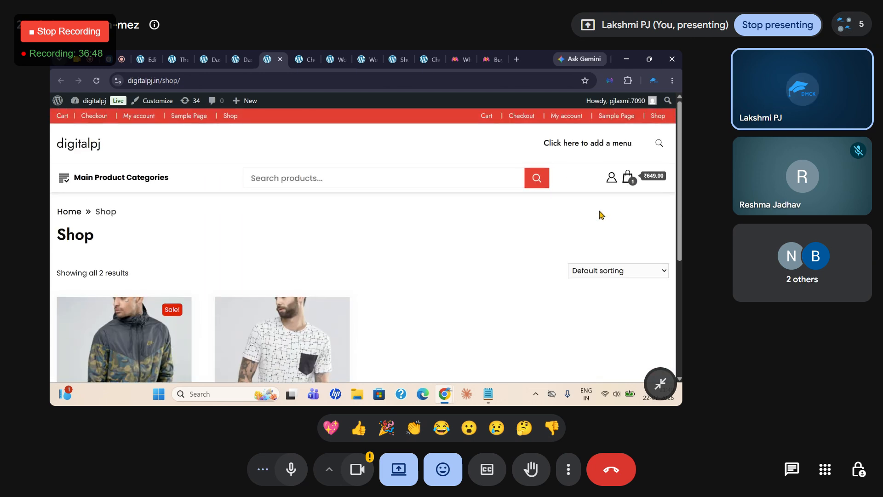
pyautogui.scroll(-3, 371, 301)
pyautogui.scroll(3, 380, 290)
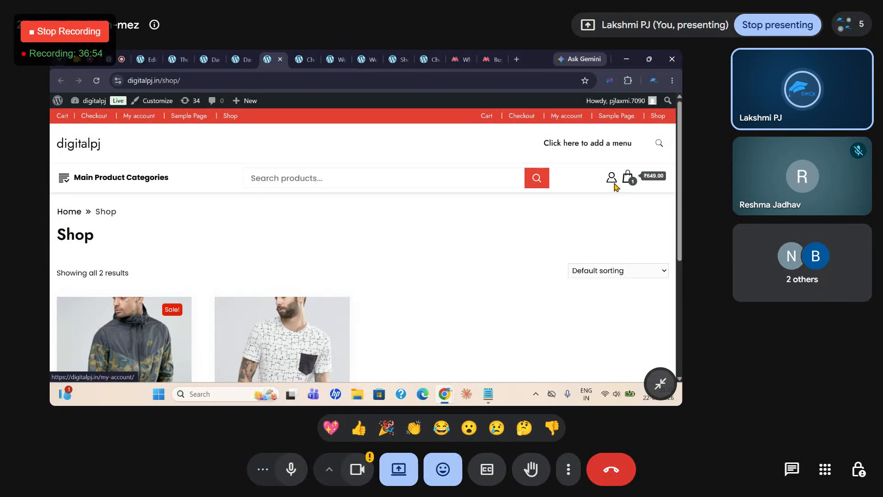
# Preview the cart contents from the store header, open the full cart, and proceed to checkout.
pyautogui.moveTo(629, 184)
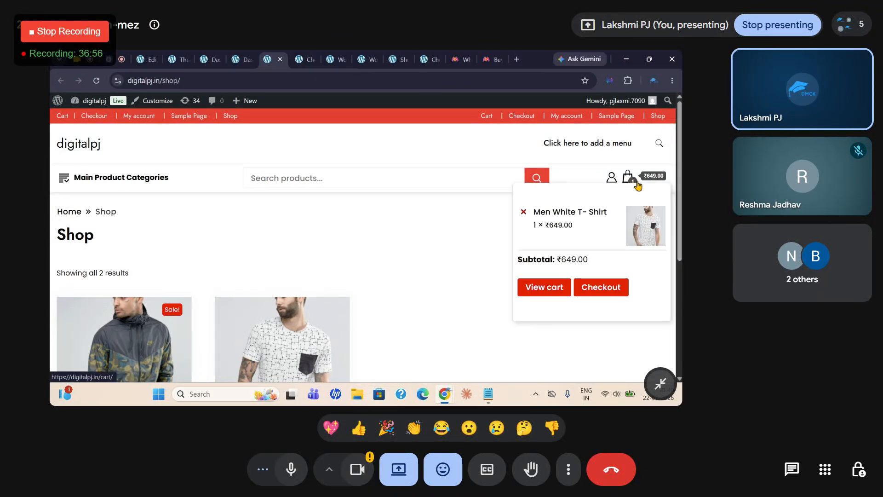
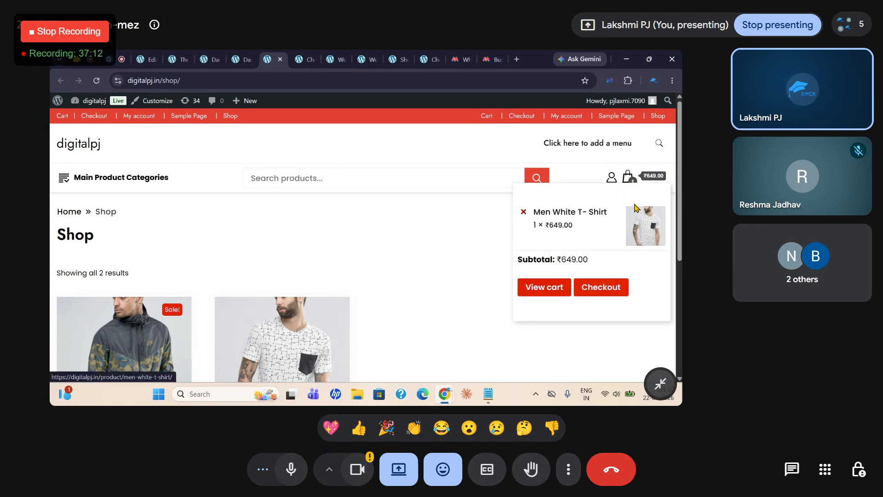
pyautogui.click(543, 290)
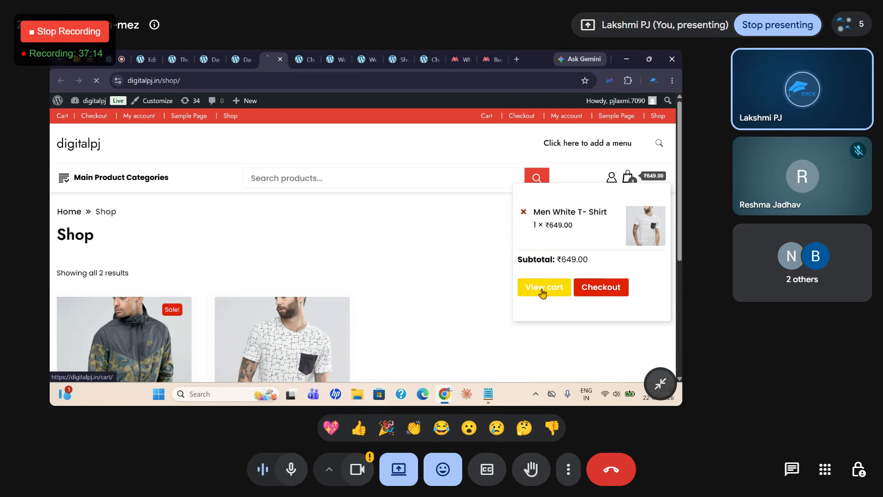
pyautogui.scroll(-3, 545, 291)
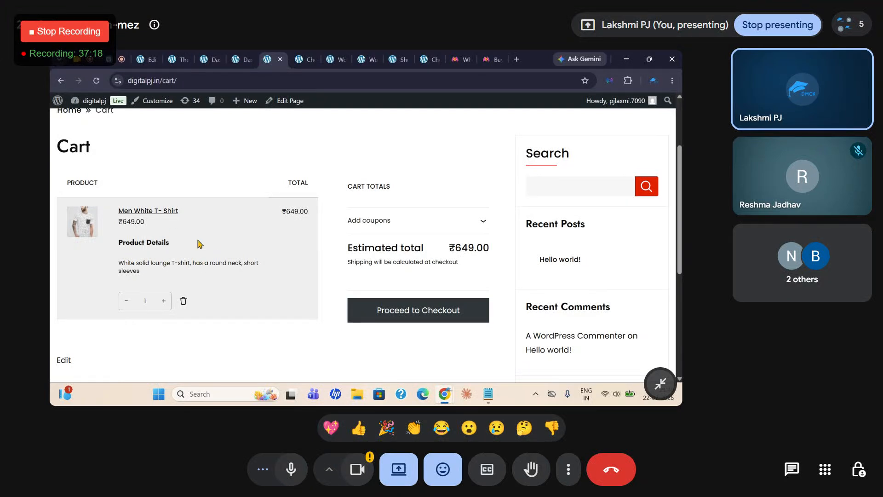
pyautogui.click(418, 316)
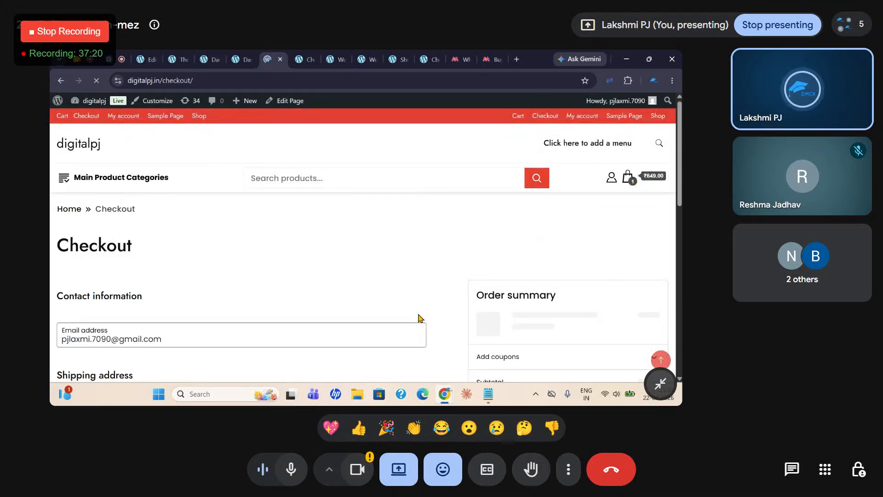
# Check the country options in the checkout's shipping address, keeping India as the selected country.
pyautogui.scroll(-3, 418, 317)
pyautogui.click(113, 253)
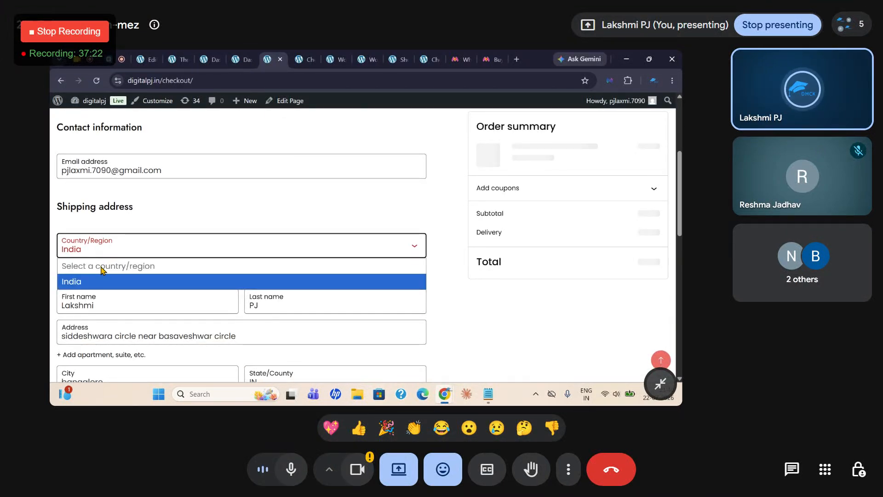
pyautogui.click(89, 284)
pyautogui.click(215, 254)
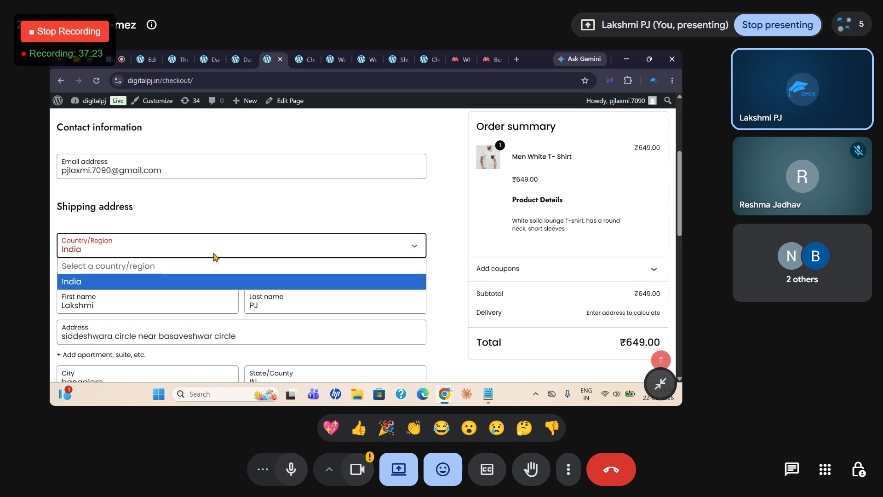
pyautogui.click(122, 283)
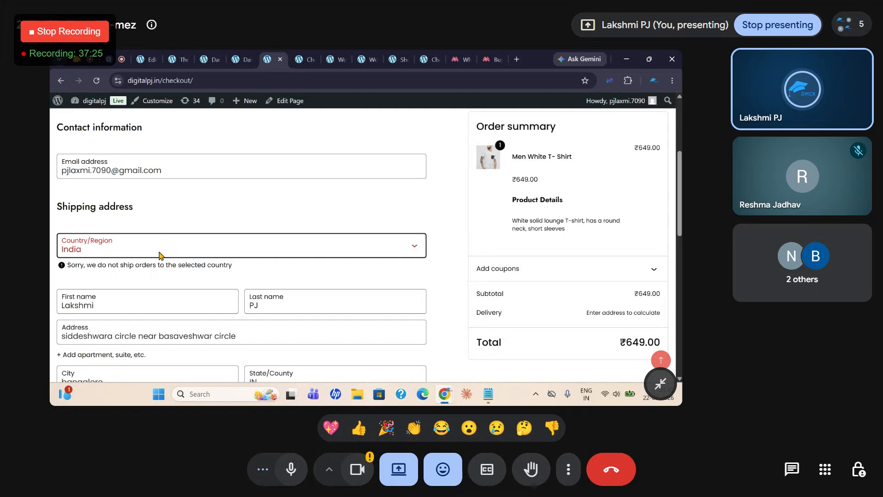
pyautogui.scroll(-2, 177, 252)
pyautogui.scroll(2, 181, 260)
pyautogui.click(99, 253)
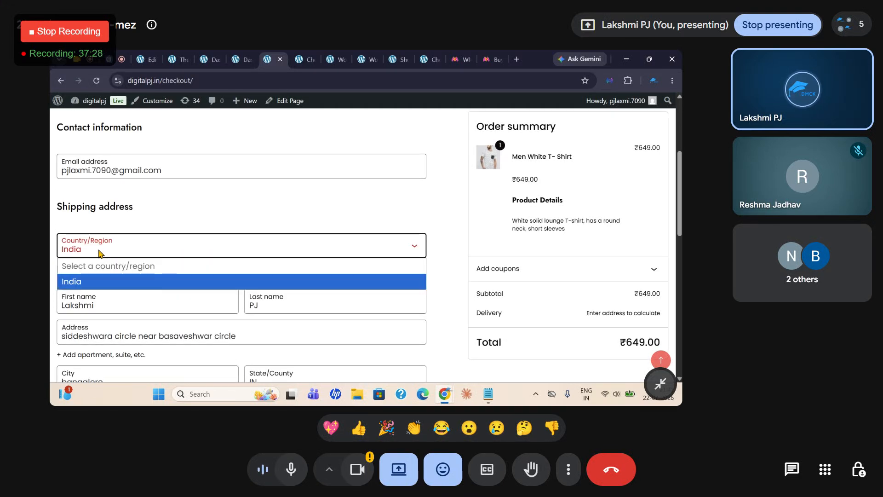
pyautogui.click(469, 250)
pyautogui.scroll(-2, 350, 280)
pyautogui.scroll(2, 290, 273)
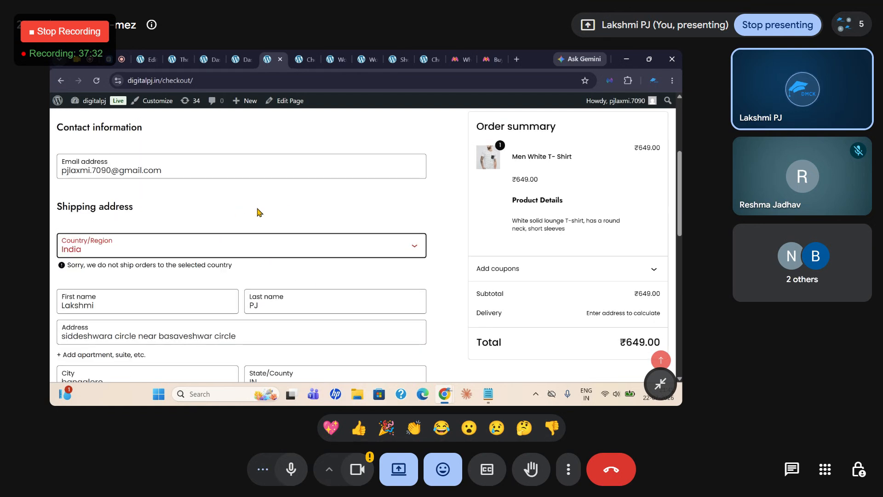
# Review the checkout's name, address, shipping and payment sections along with the order summary.
pyautogui.scroll(-1, 161, 288)
pyautogui.click(147, 257)
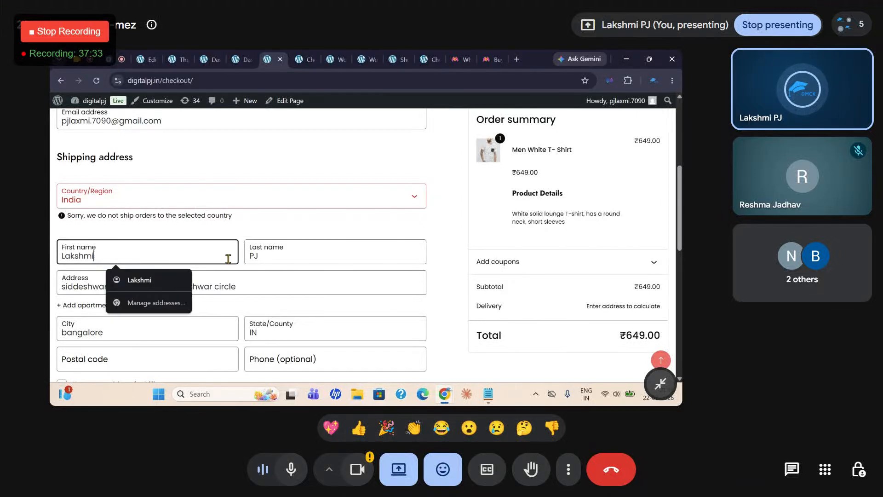
pyautogui.click(316, 256)
pyautogui.scroll(-2, 316, 256)
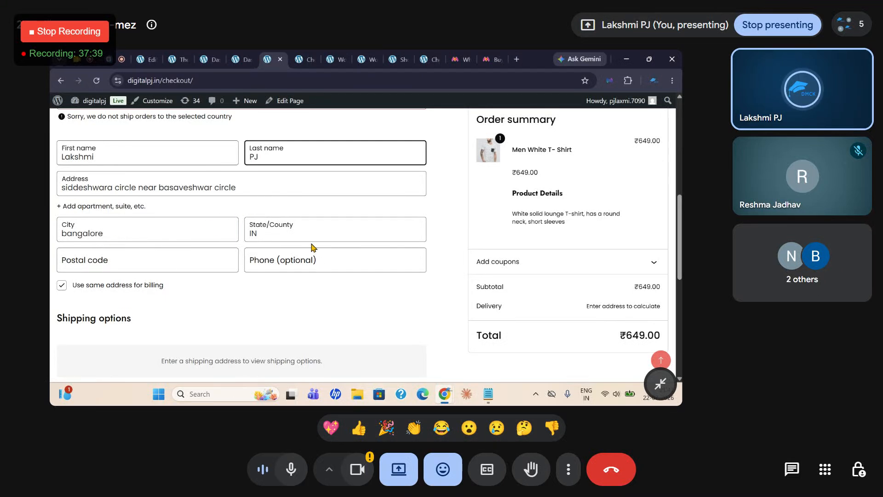
pyautogui.scroll(-2, 296, 249)
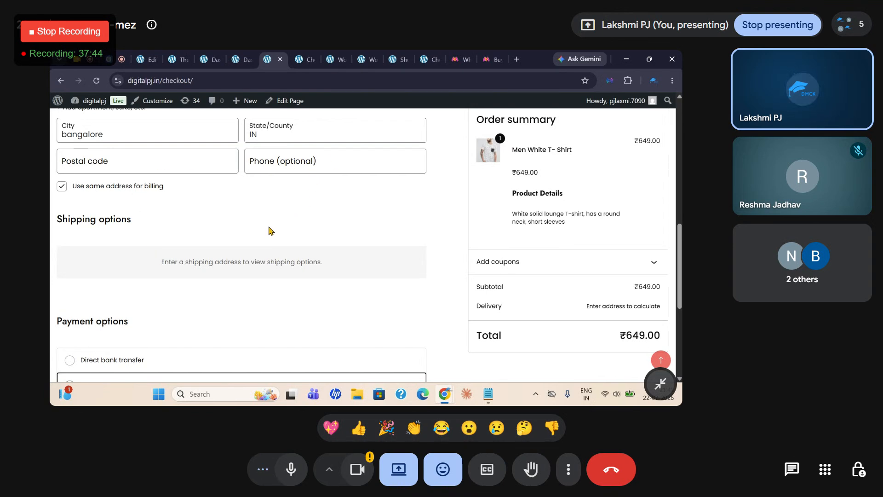
pyautogui.scroll(-1, 269, 232)
pyautogui.scroll(-1, 339, 246)
pyautogui.scroll(6, 339, 247)
pyautogui.scroll(-6, 614, 228)
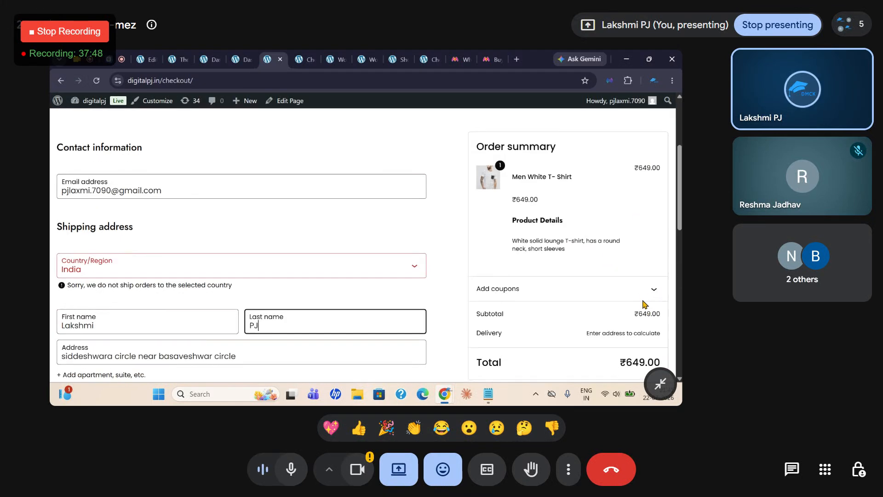
pyautogui.scroll(6, 523, 348)
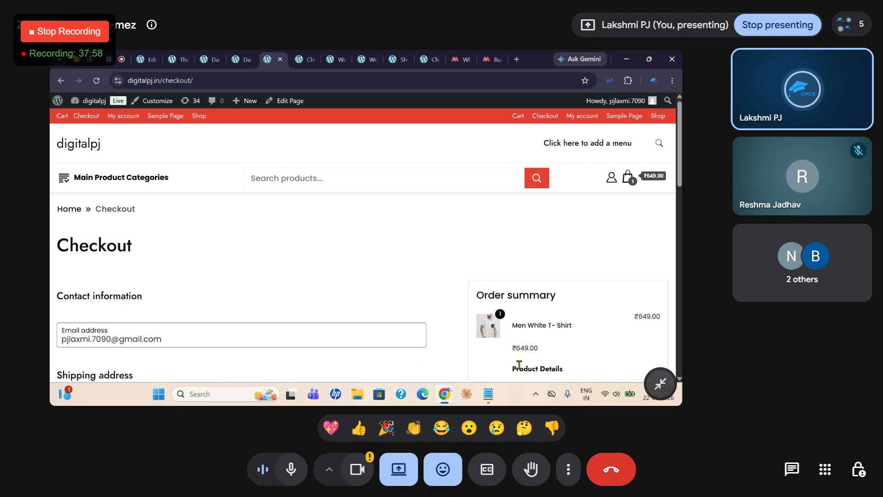
# Switch to Notepad and add the line "simple products..." below "Theme" in the class notes, followed by blank lines.
pyautogui.click(78, 64)
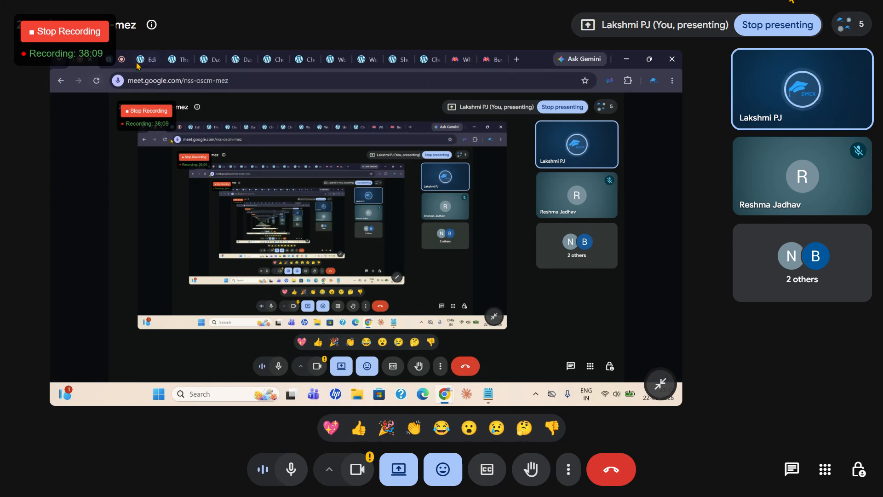
pyautogui.click(488, 394)
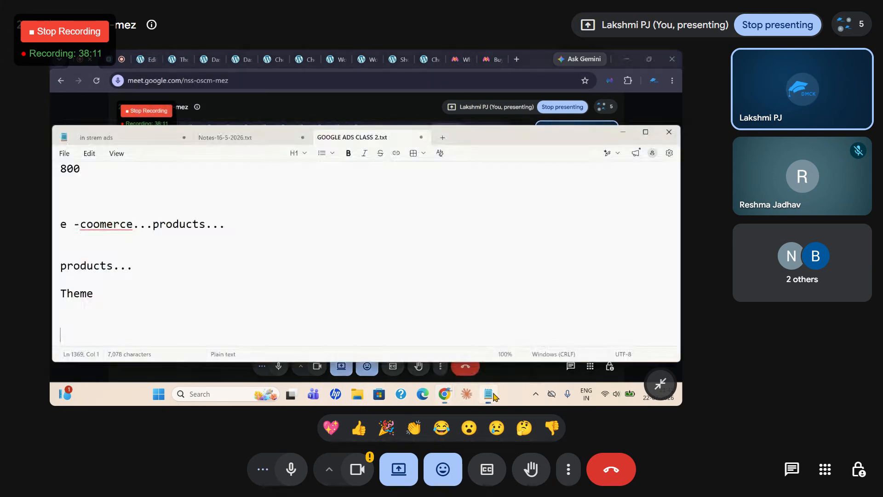
pyautogui.write('simplw')
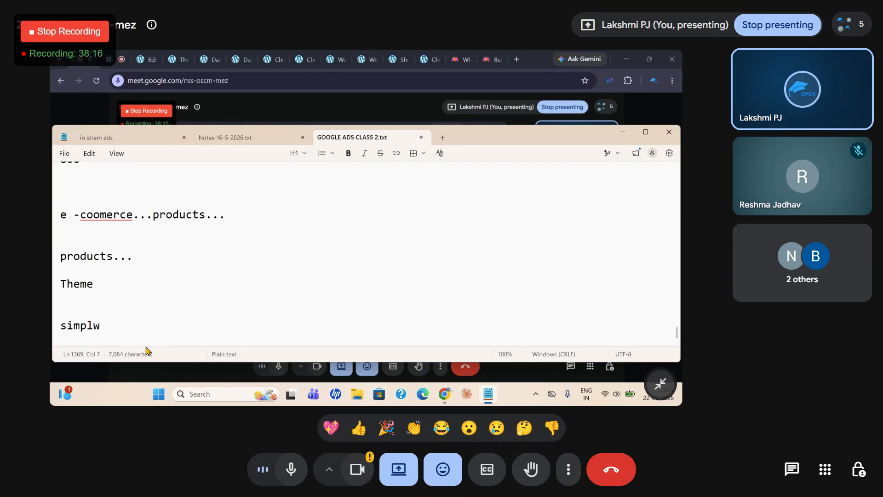
pyautogui.press('BackSpace')
pyautogui.write('e prod')
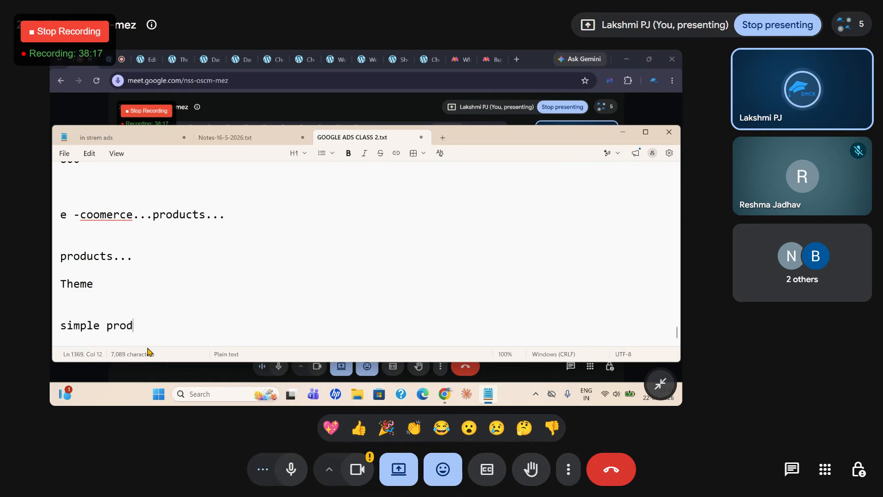
pyautogui.write('ucts...')
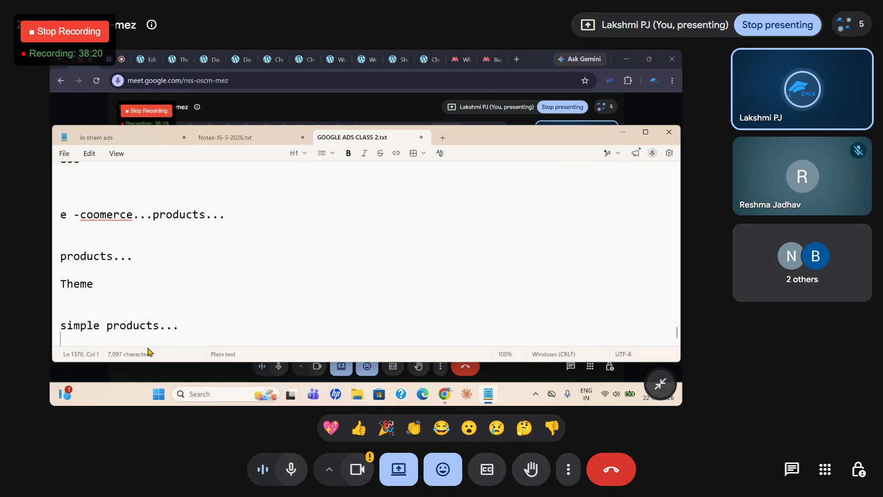
pyautogui.press('Return')
pyautogui.press('Return')
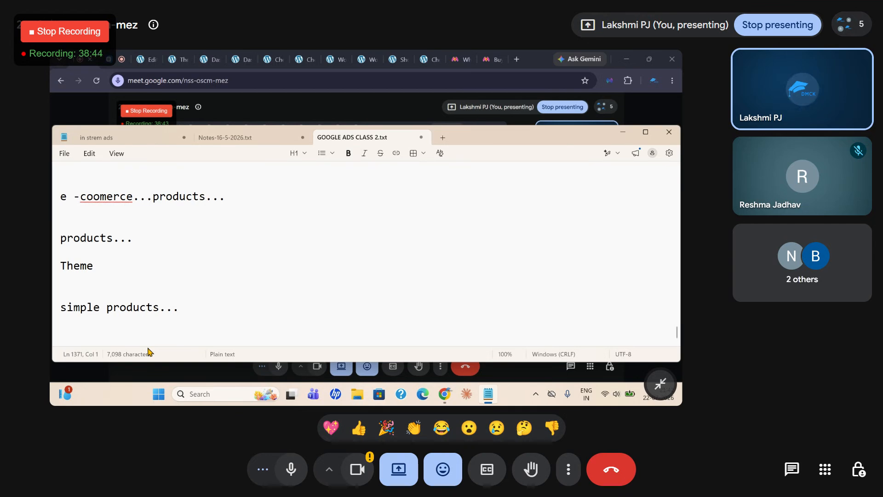
pyautogui.press('Return')
pyautogui.press('Return')
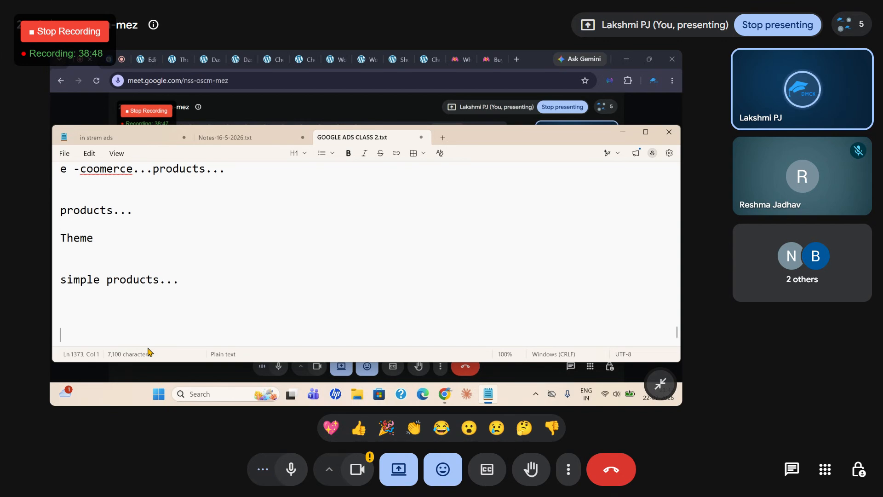
# Highlight the "simple products..." line in the notes, place the cursor below it, and switch back to Chrome.
pyautogui.tripleClick(201, 281)
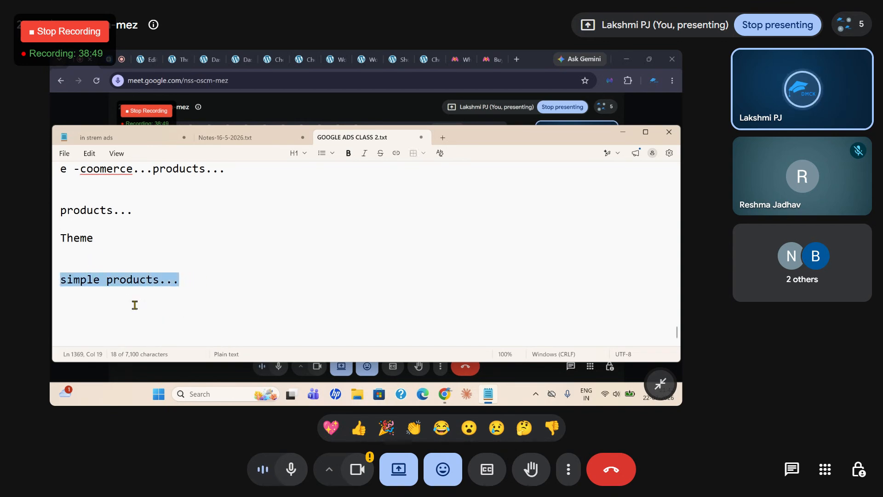
pyautogui.click(92, 310)
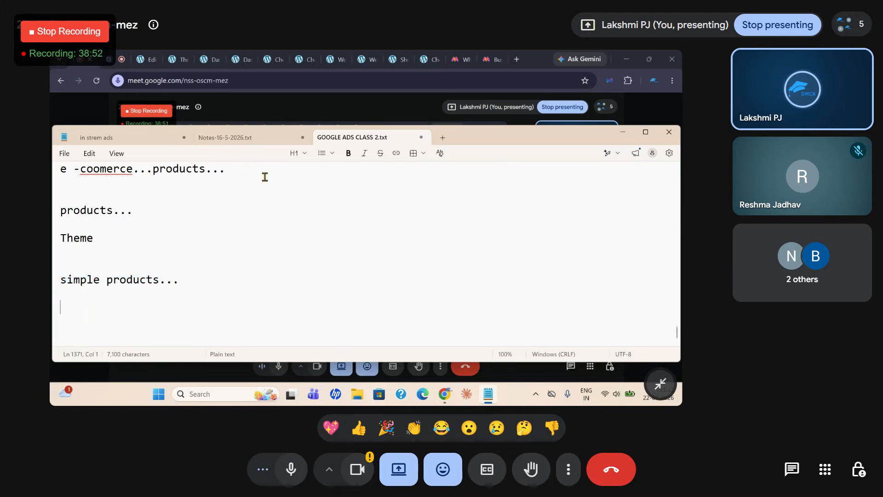
pyautogui.click(300, 113)
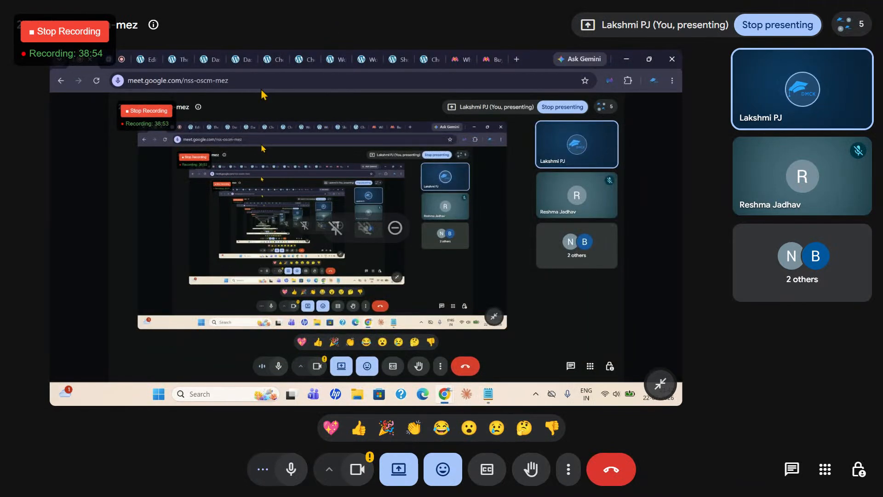